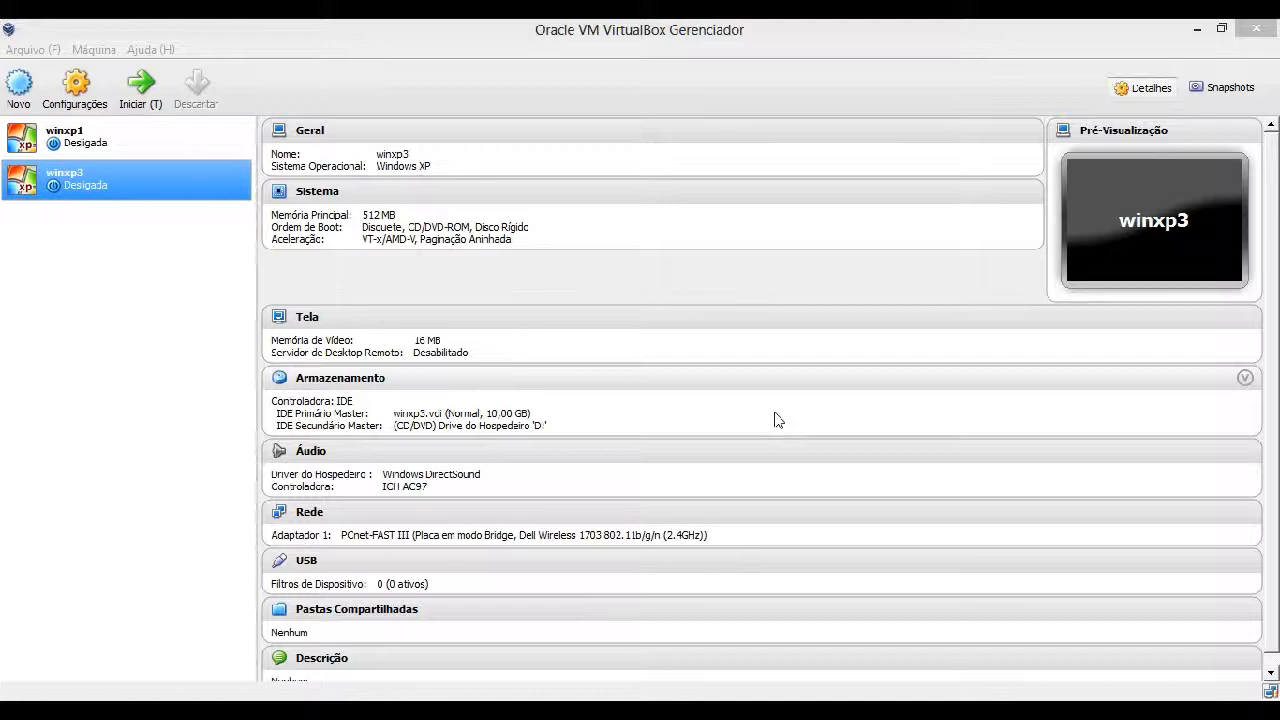
Switch to the Word lesson plan and review the NAT and bridge explanation and the list of steps
left_click(778, 420)
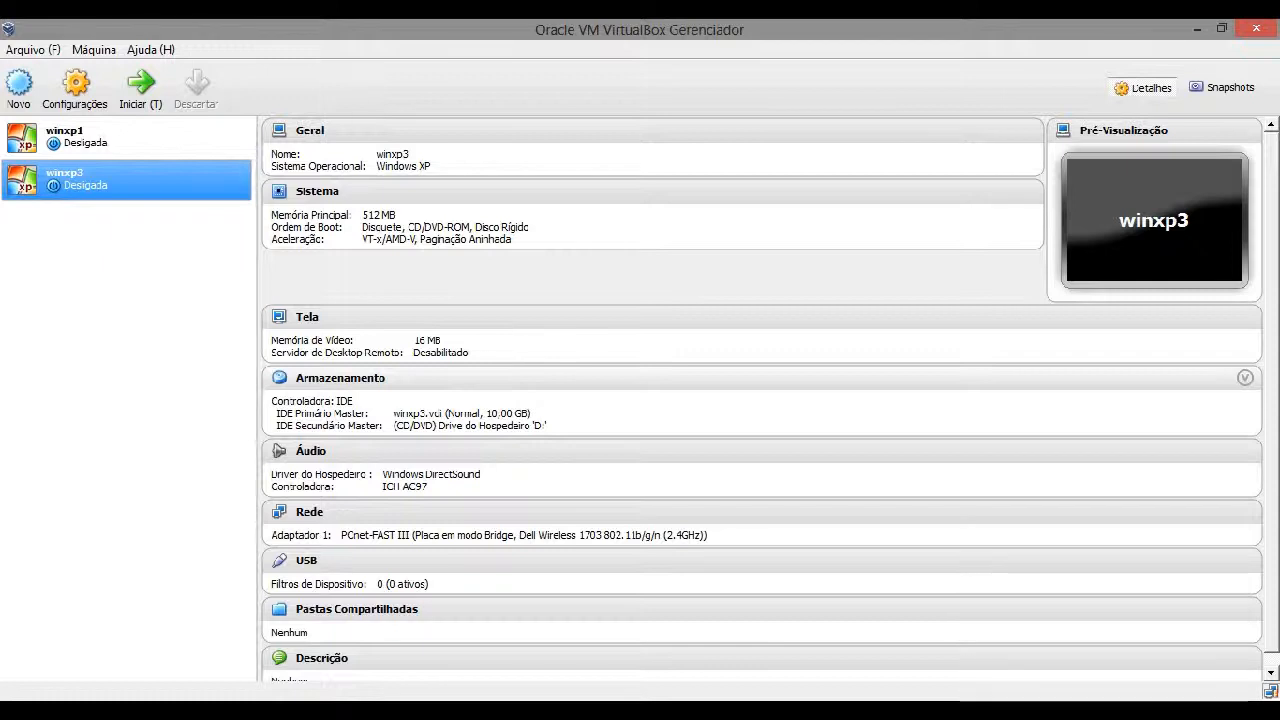
left_click(970, 668)
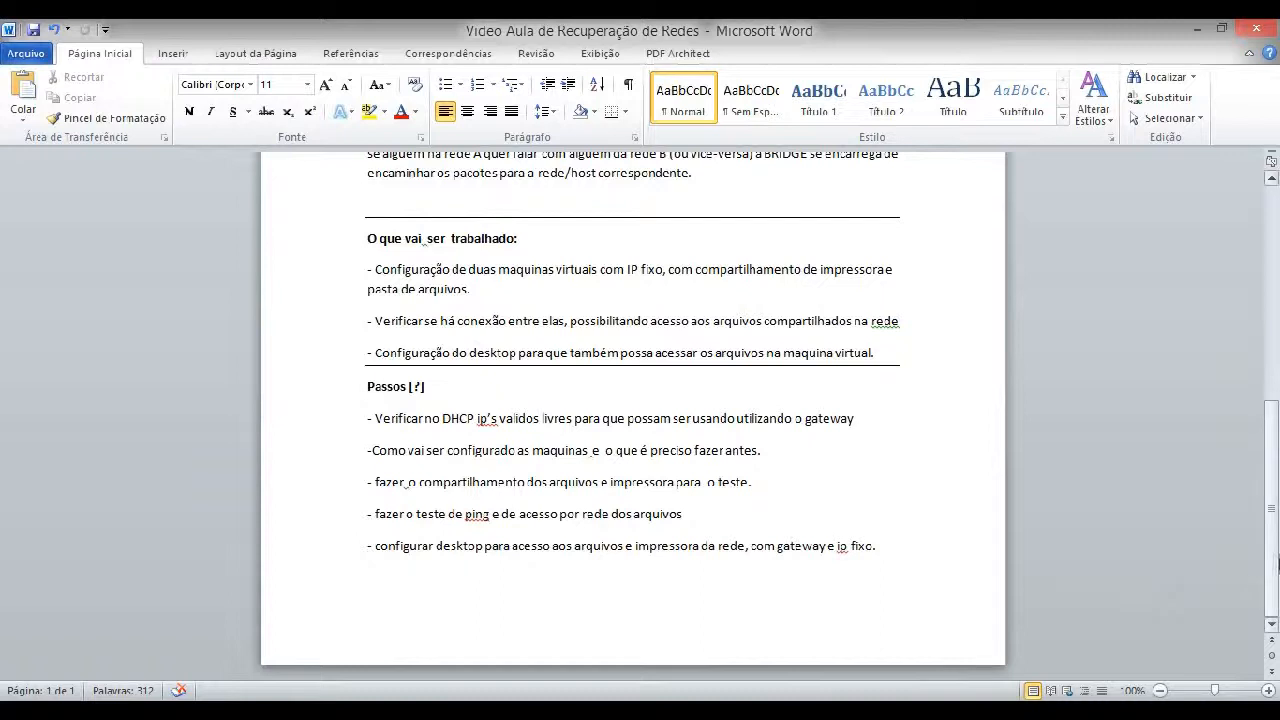
left_click_drag(1272, 565, 1271, 348)
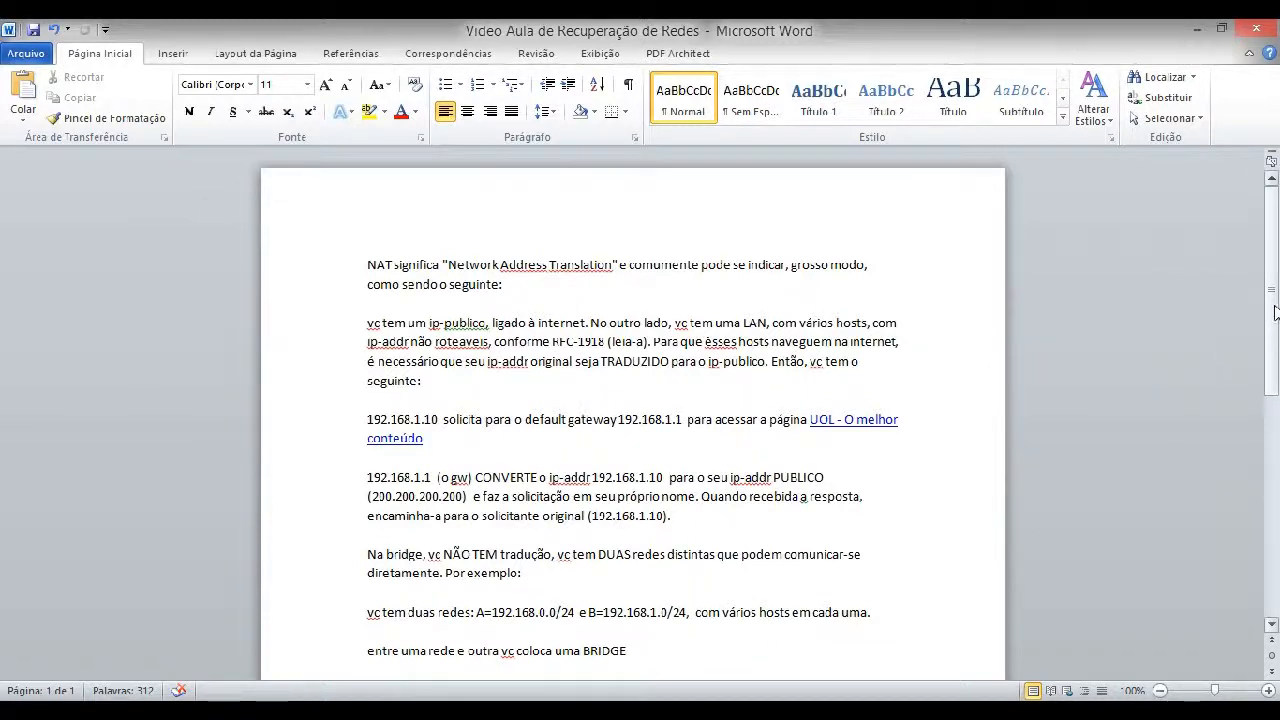
left_click_drag(1276, 313, 1278, 555)
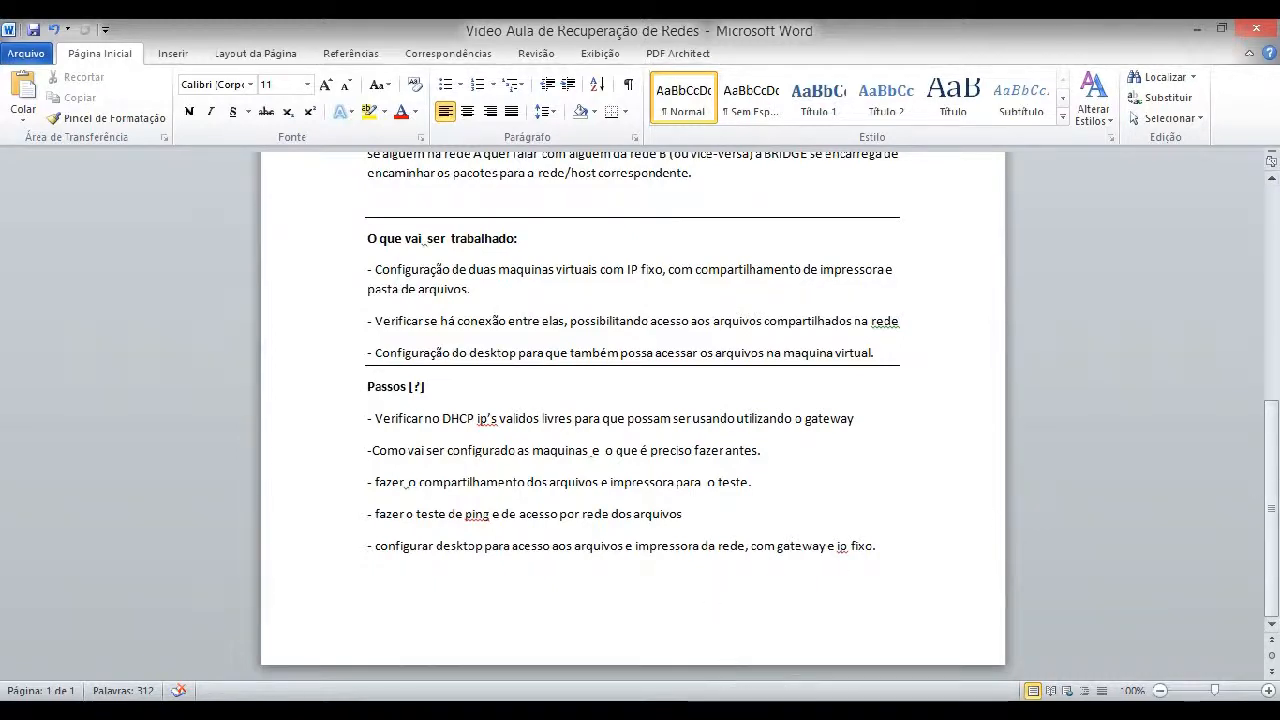
Back in VirtualBox, connect network adapter 1 of the winxp1 machine as Placa em modo Bridge and save its settings
left_click(735, 710)
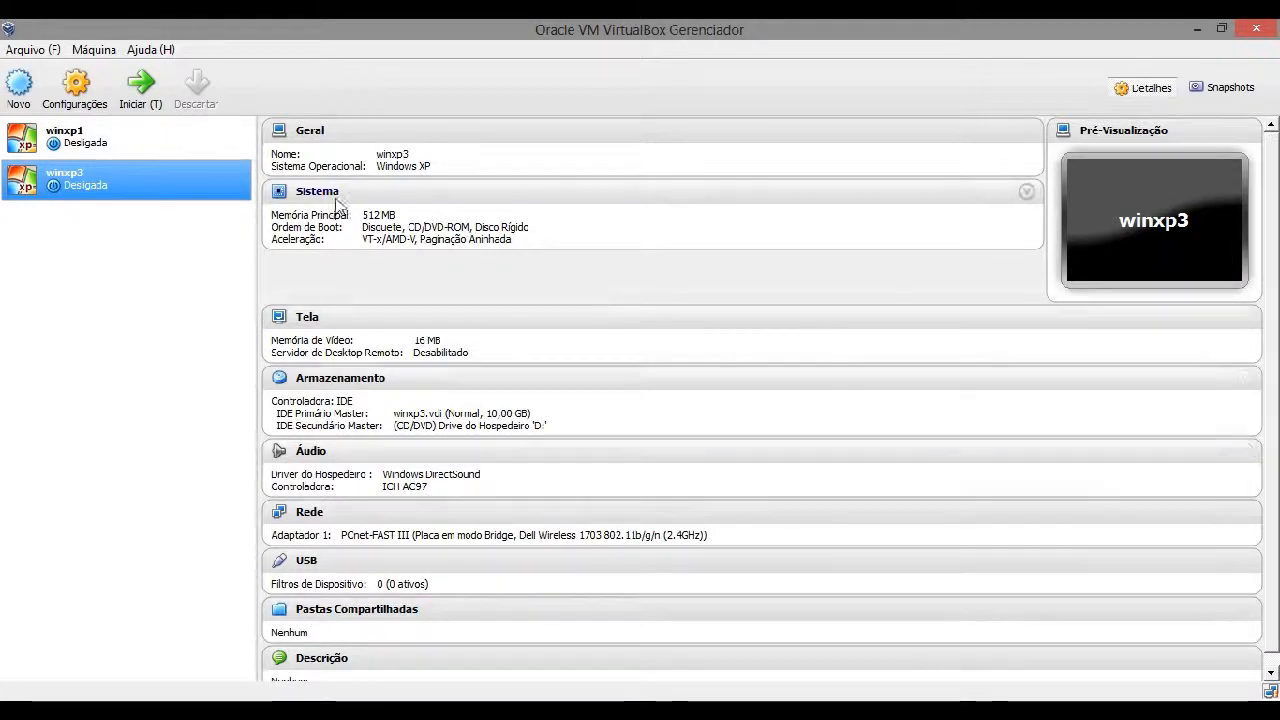
left_click(199, 136)
left_click(75, 85)
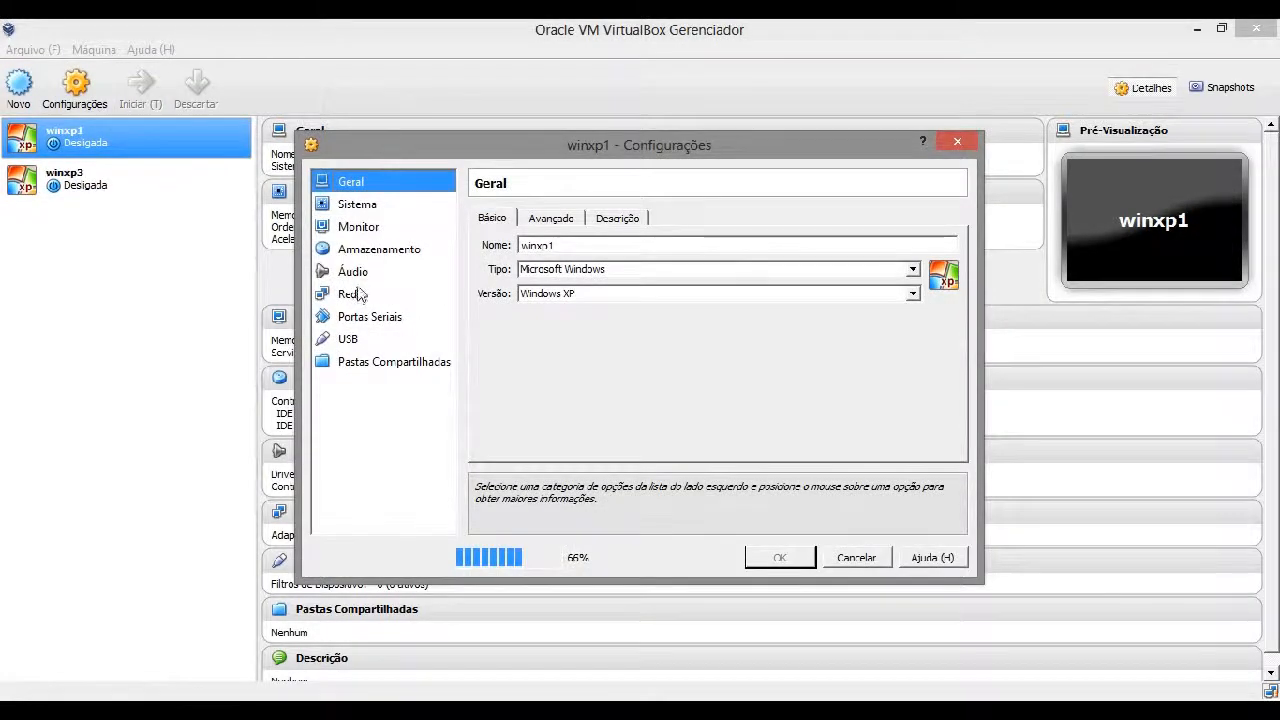
left_click(354, 294)
left_click(680, 267)
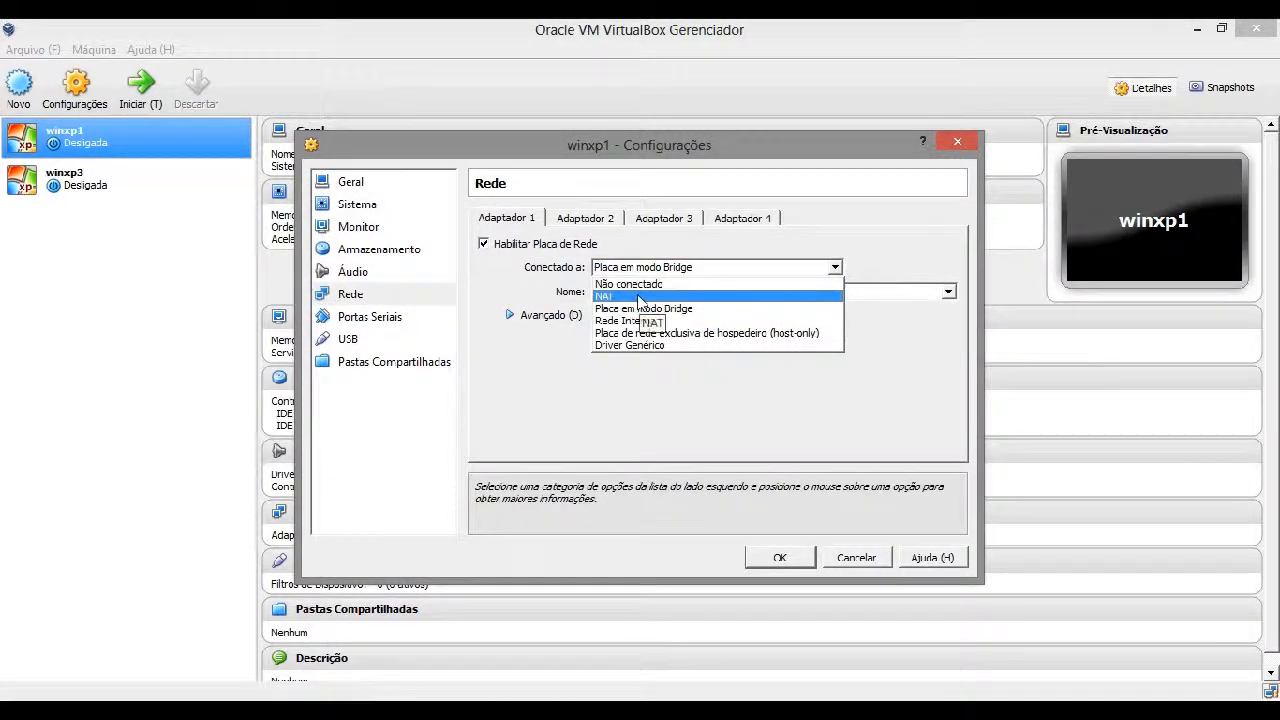
left_click(645, 297)
left_click(645, 268)
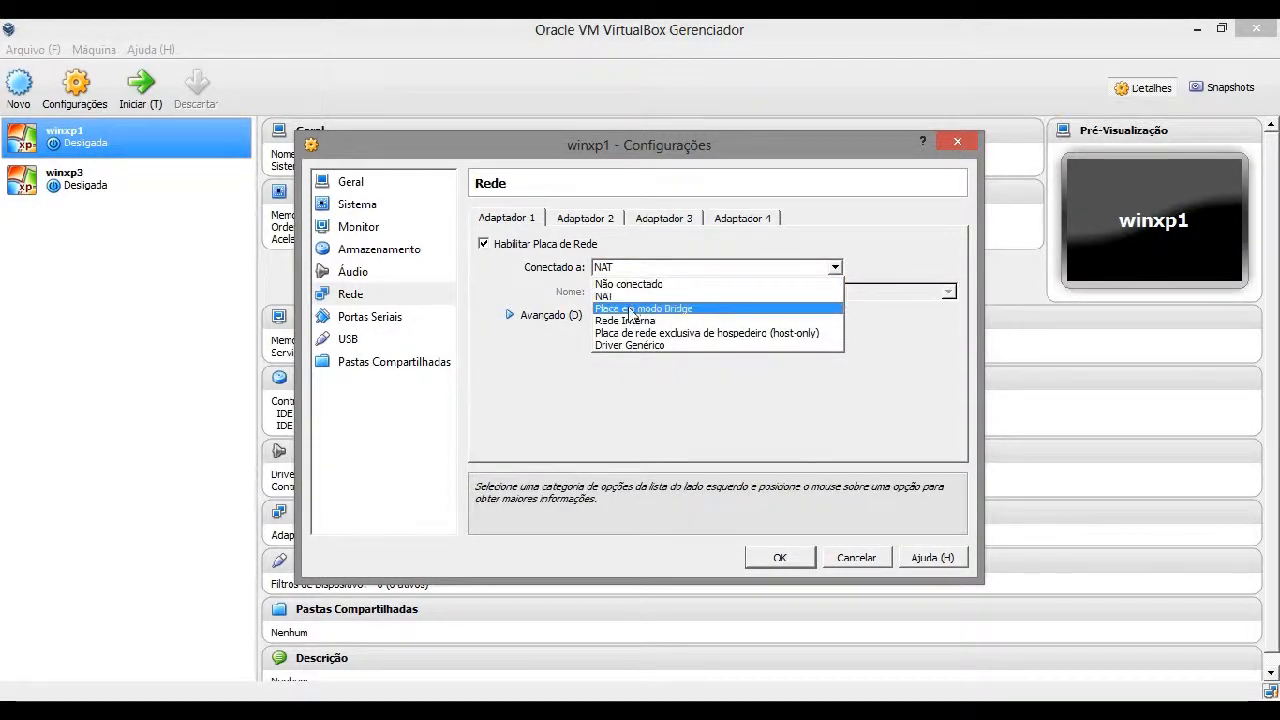
left_click(635, 308)
left_click(650, 267)
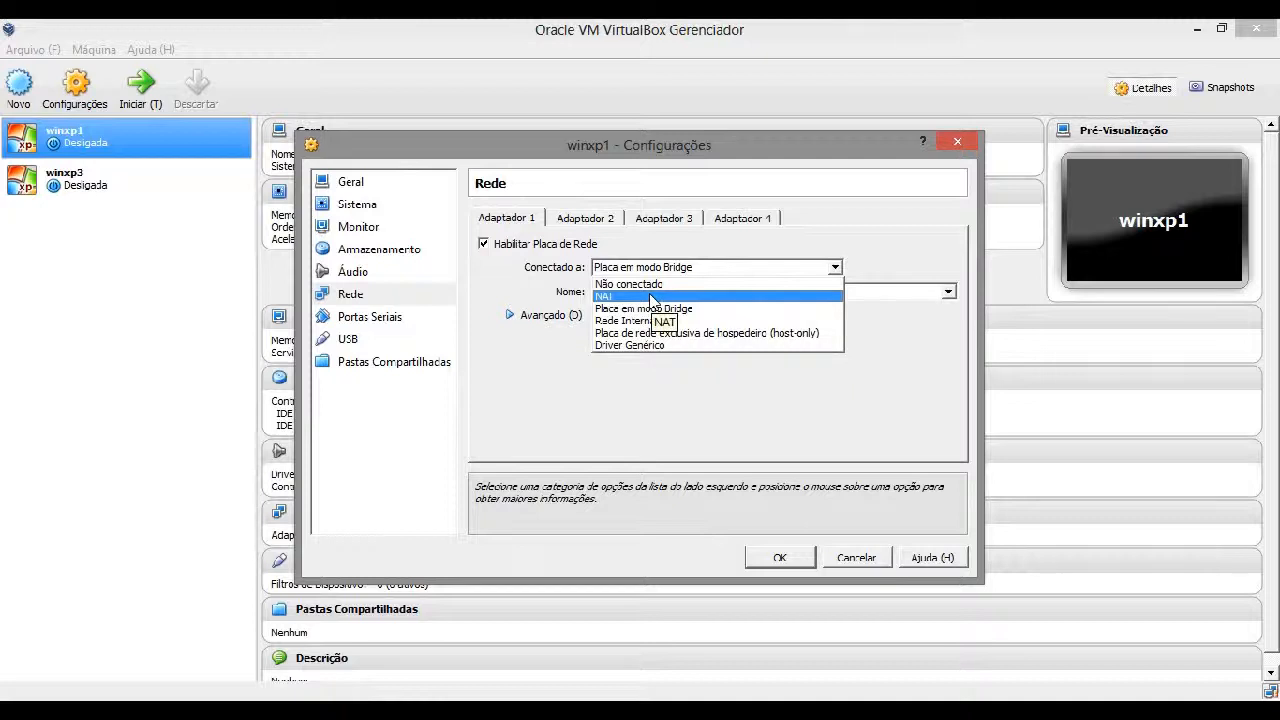
left_click(649, 309)
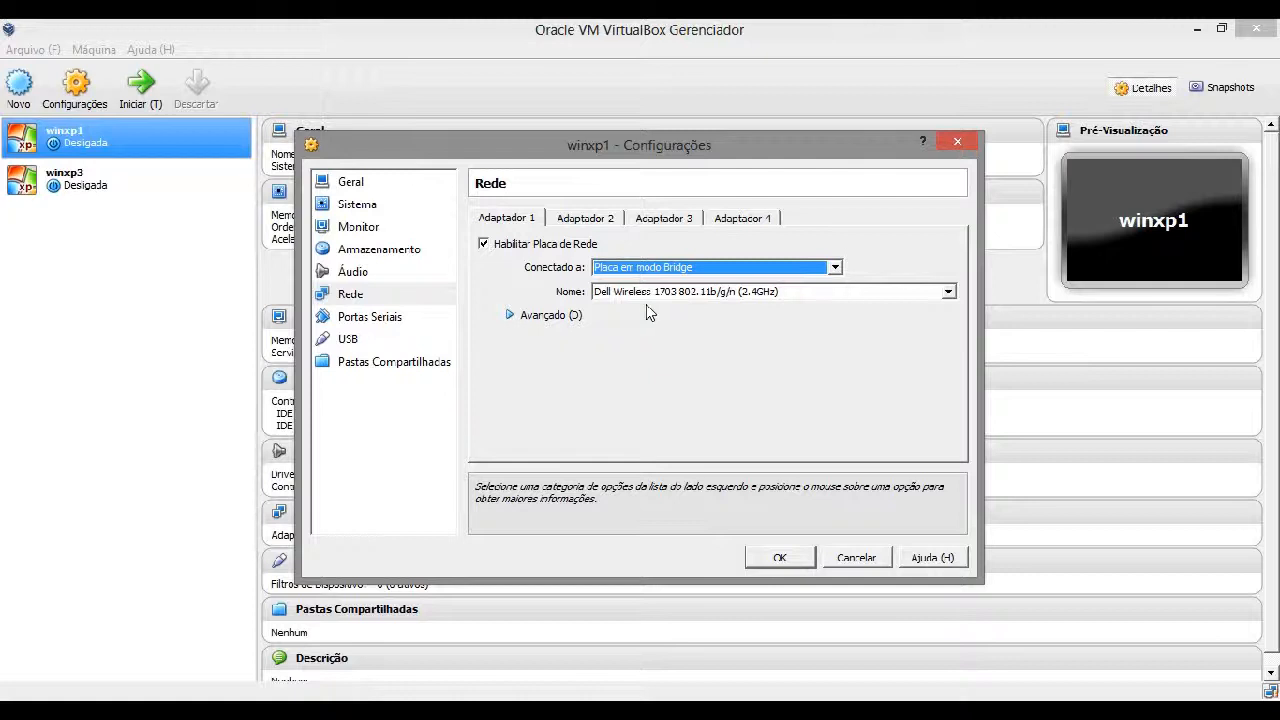
left_click(752, 561)
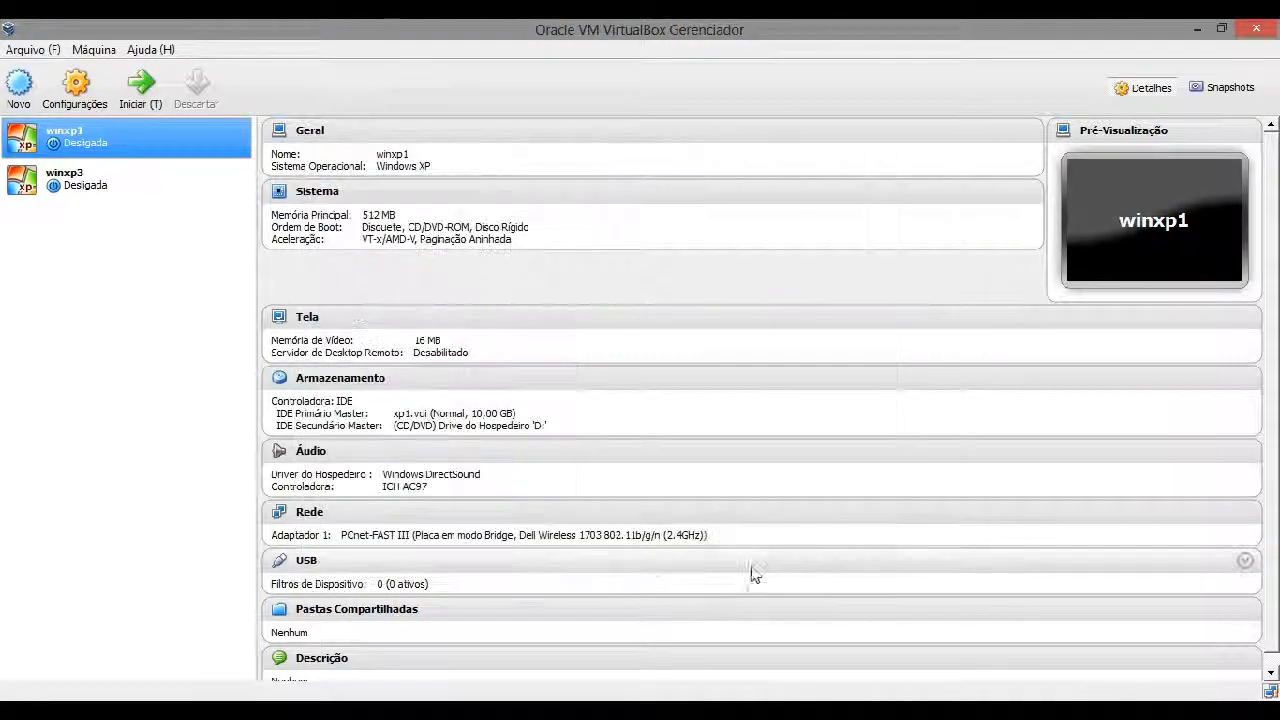
Connect network adapter 1 of the winxp3 machine as Placa em modo Bridge and save its settings
left_click(100, 190)
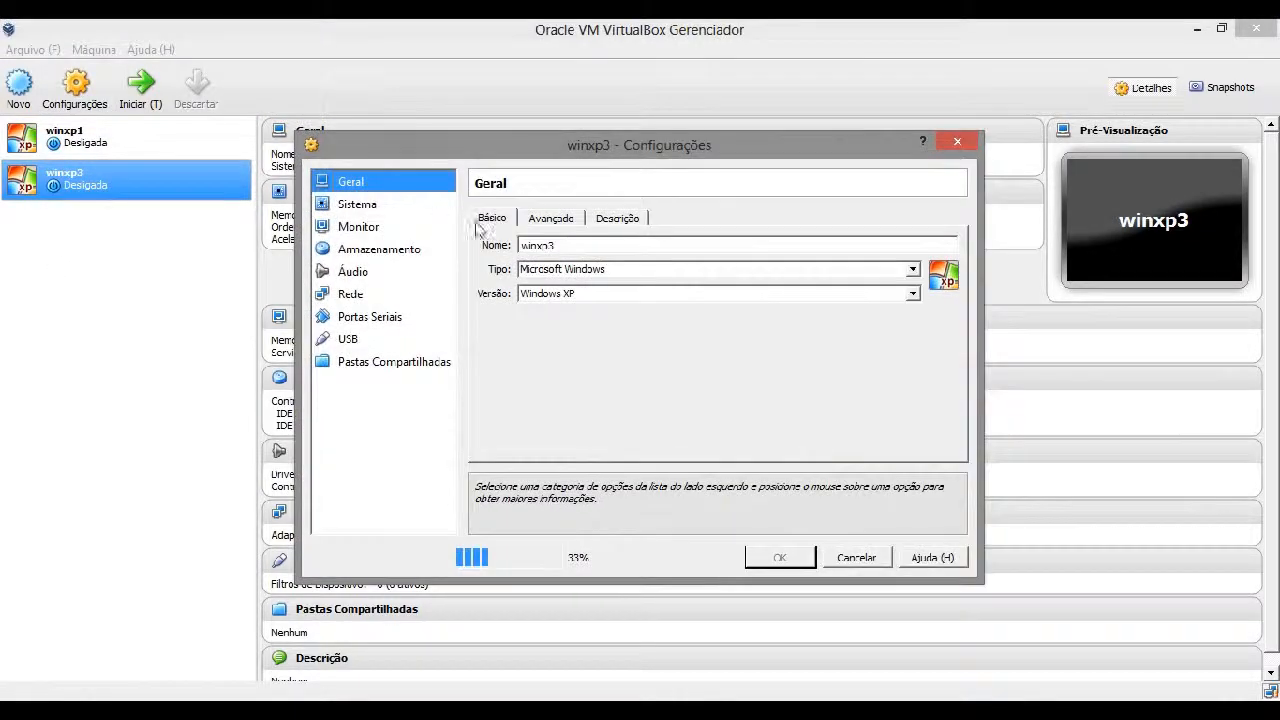
left_click(352, 295)
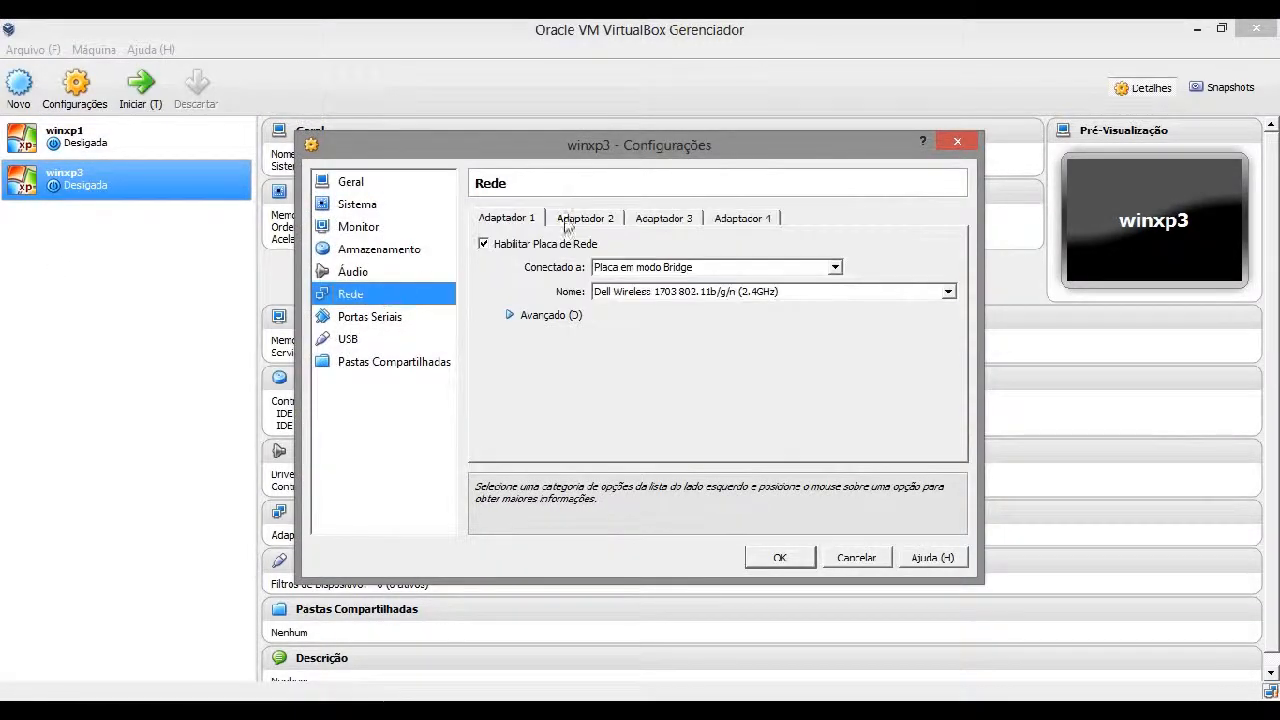
left_click(625, 268)
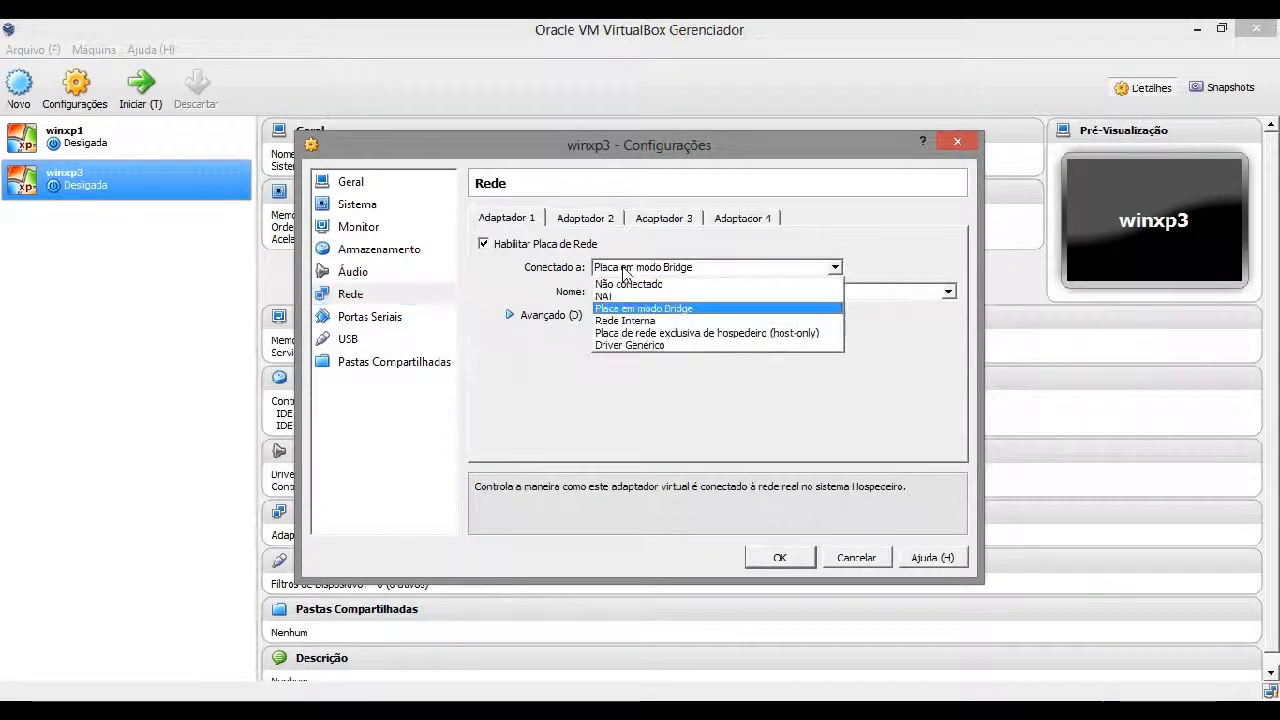
left_click(616, 309)
left_click(777, 558)
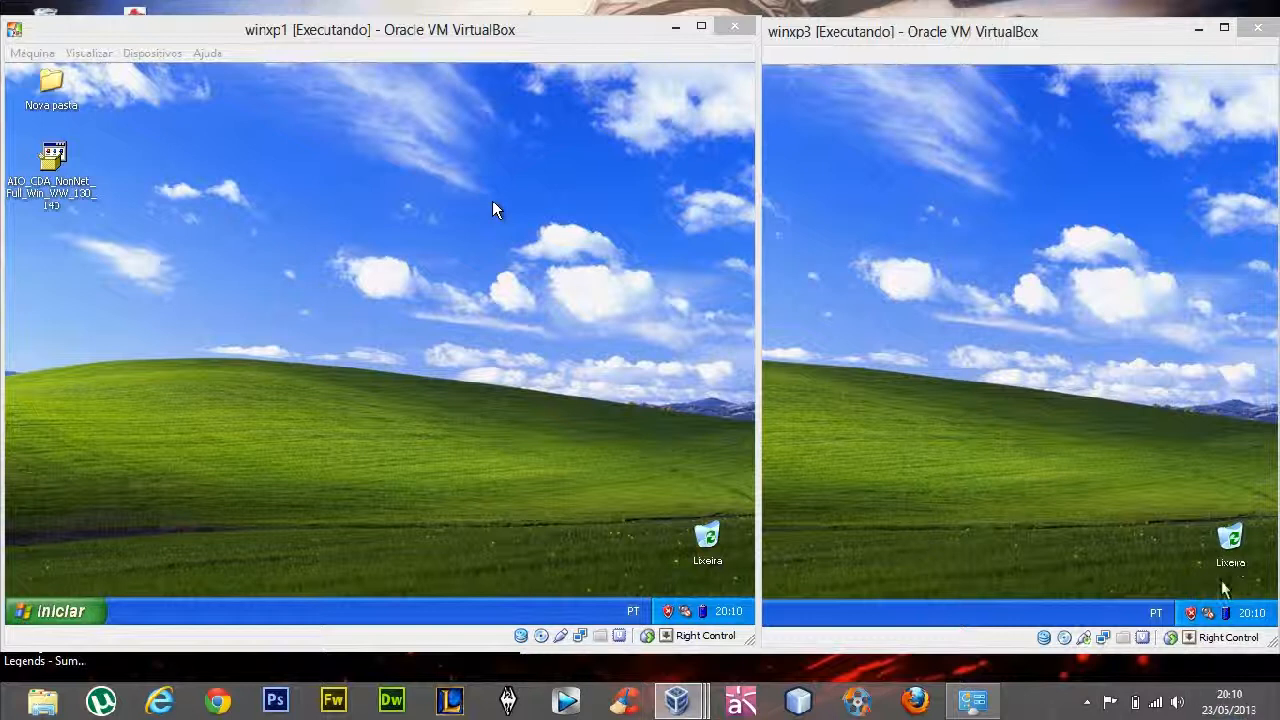
Arrange the running winxp1 and winxp3 windows side by side, with winxp1 in front
mouse_move(546, 40)
left_mouse_down()
mouse_move(534, 49)
mouse_move(557, 43)
left_mouse_up()
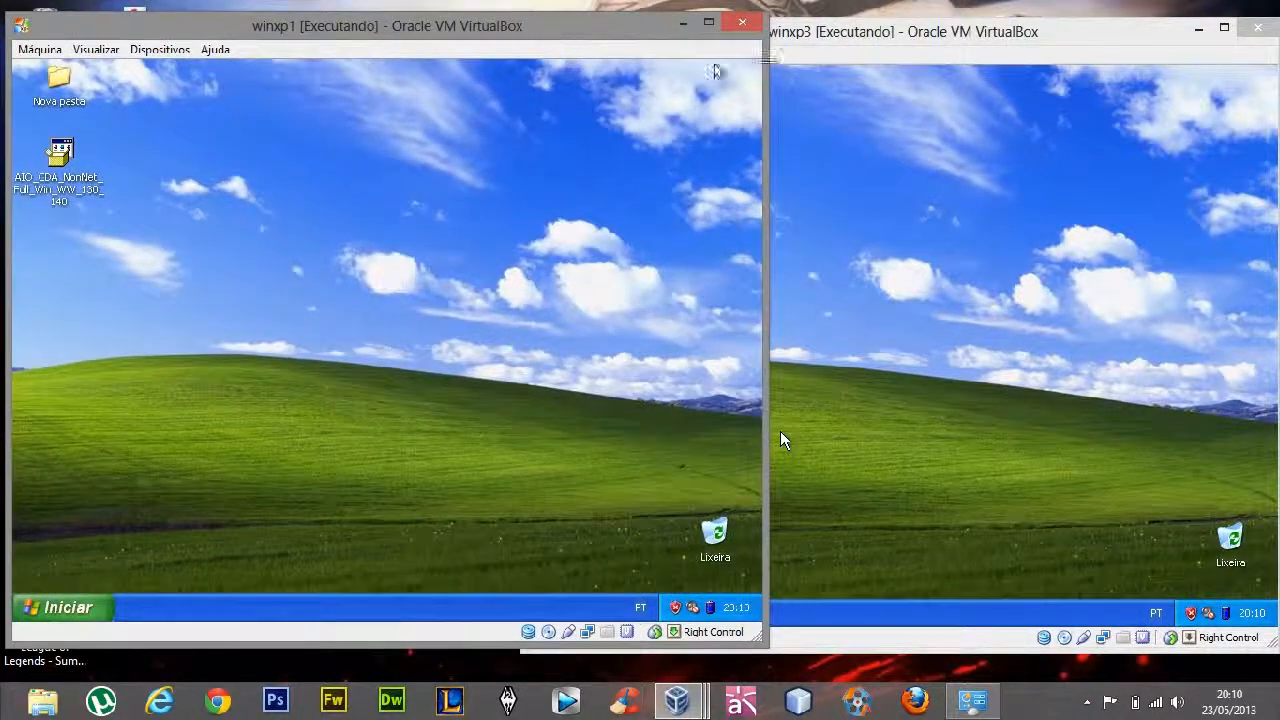
left_click_drag(839, 45, 866, 45)
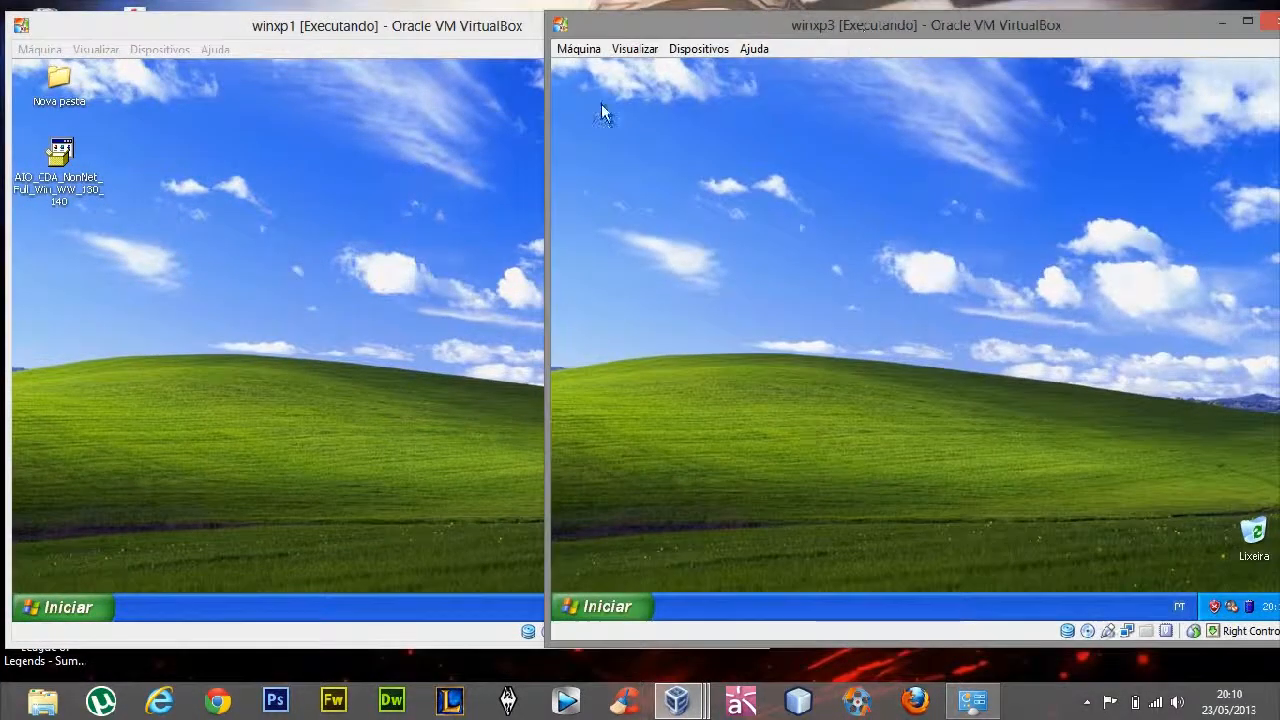
left_click(422, 233)
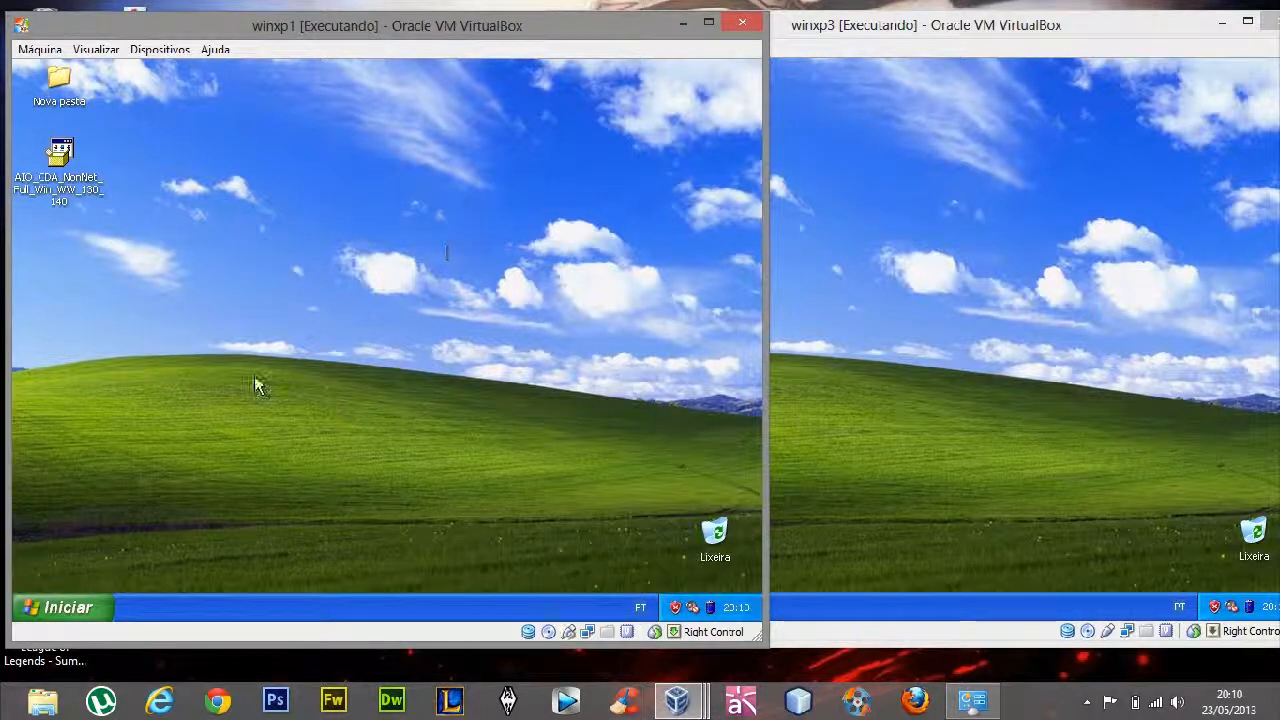
Open a command prompt on the host computer by running cmd, replacing the network path in the Run dialog
left_click(1032, 713)
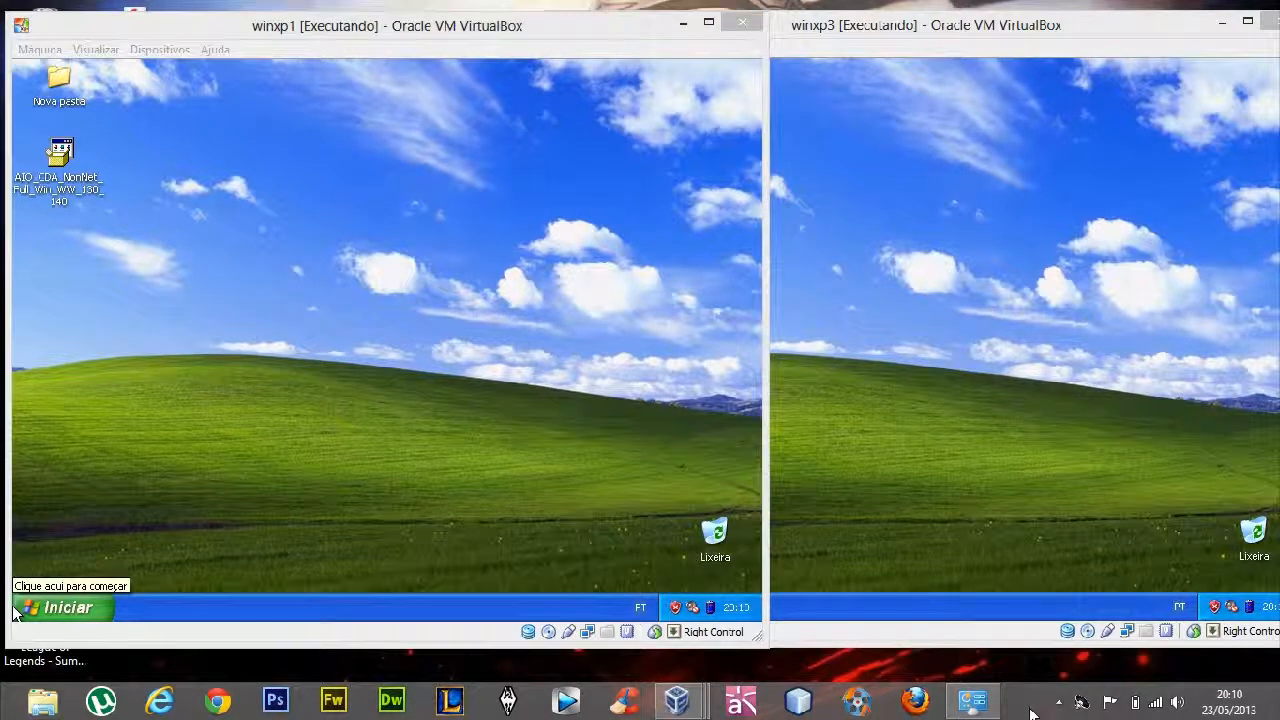
key("super+r")
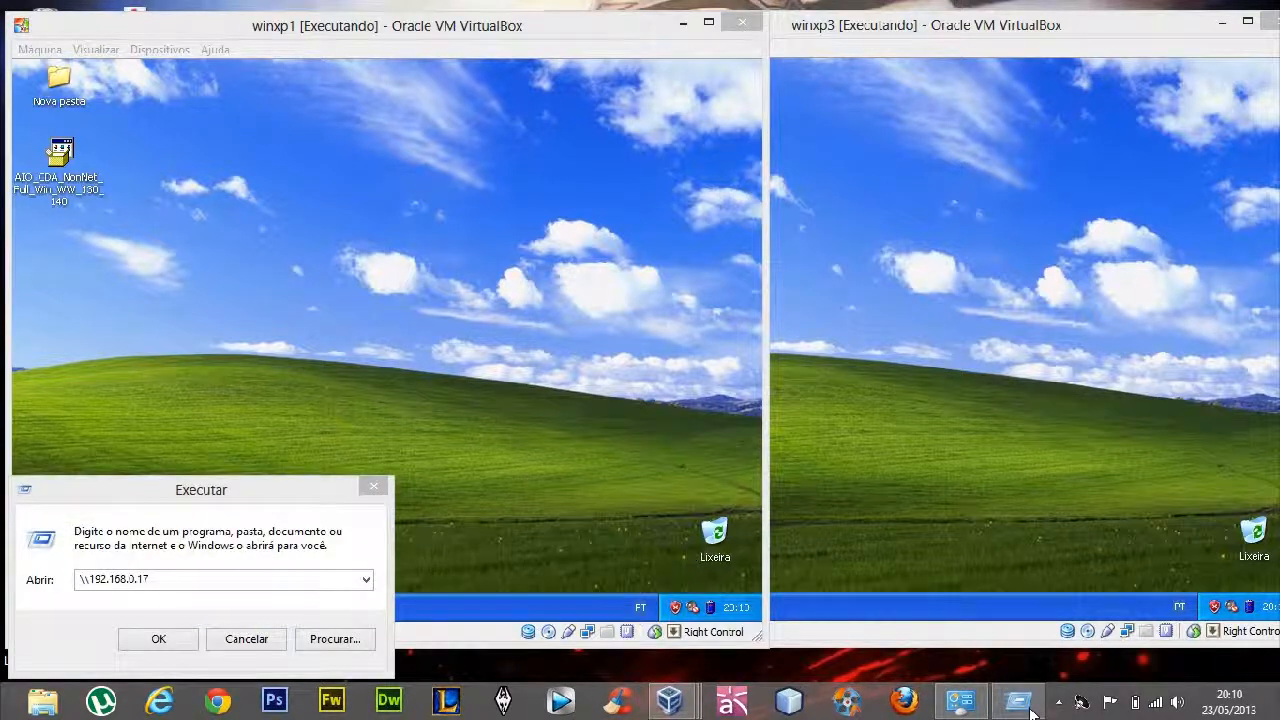
left_click(300, 582)
double_click(297, 582)
double_click(295, 582)
key("BackSpace")
type("cmd")
left_click(158, 638)
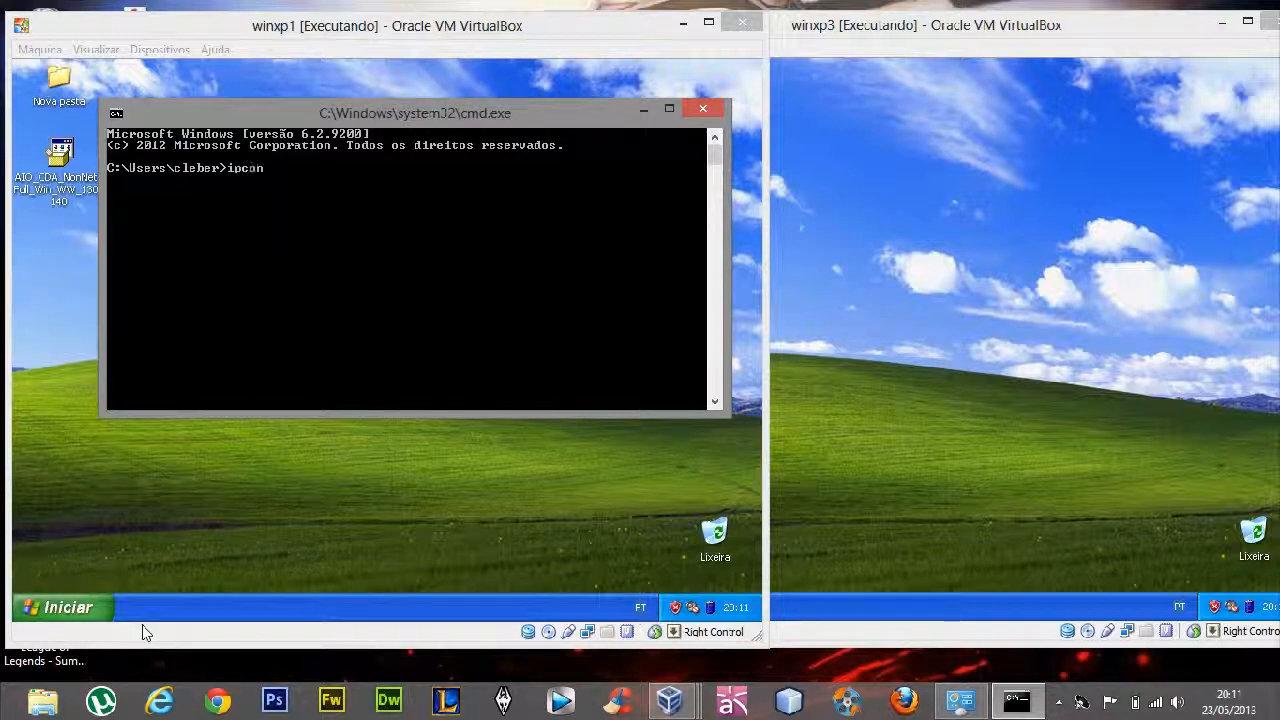
Run ipconfig on the host and examine the Wi-Fi adapter's IPv4 address, subnet mask and default gateway
key("Return")
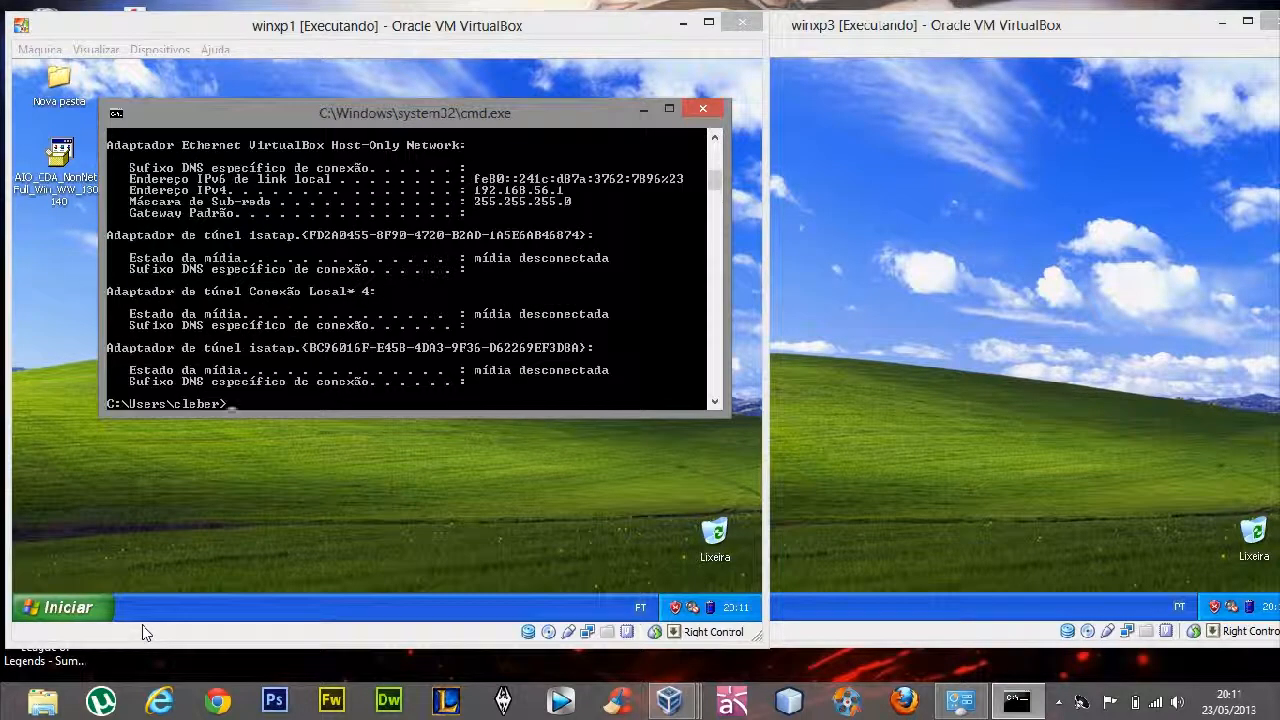
scroll(557, 285, "up", 5)
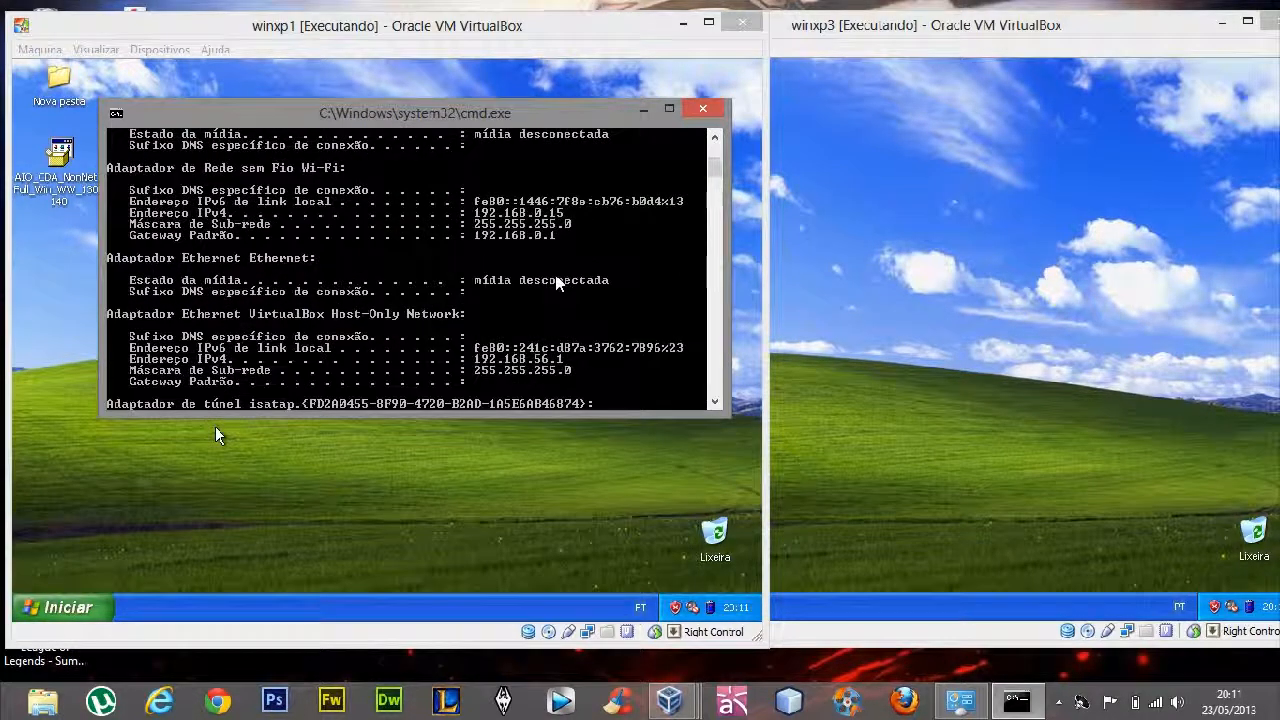
scroll(557, 285, "up", 3)
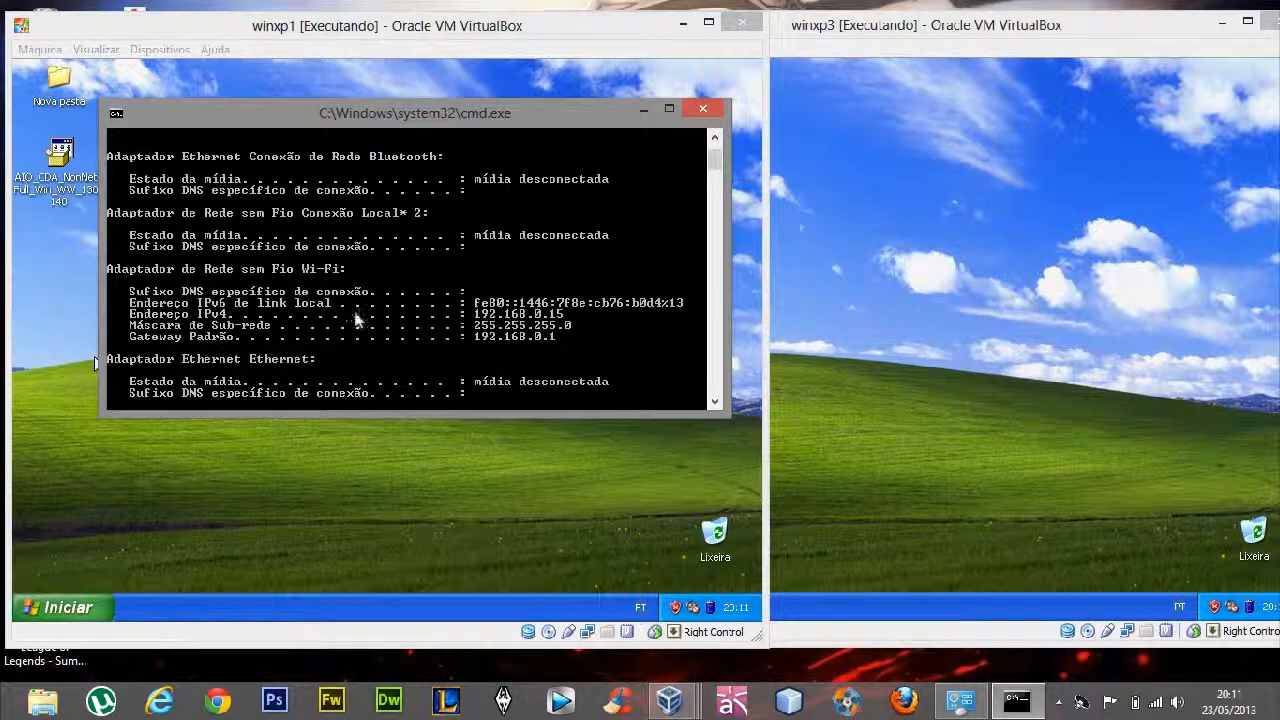
scroll(405, 330, "up", 2)
scroll(408, 333, "down", 2)
left_click_drag(444, 113, 443, 92)
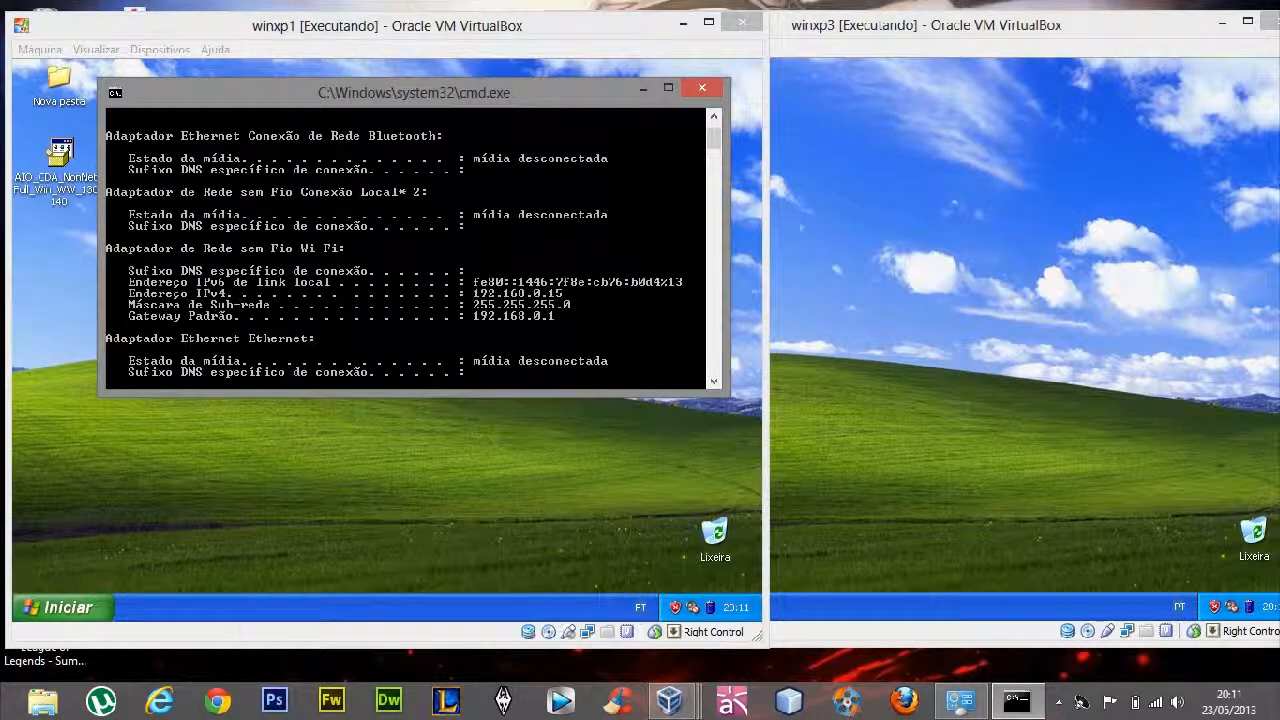
Open the router's administration page at 192.168.0.1 in Chrome
left_click(219, 703)
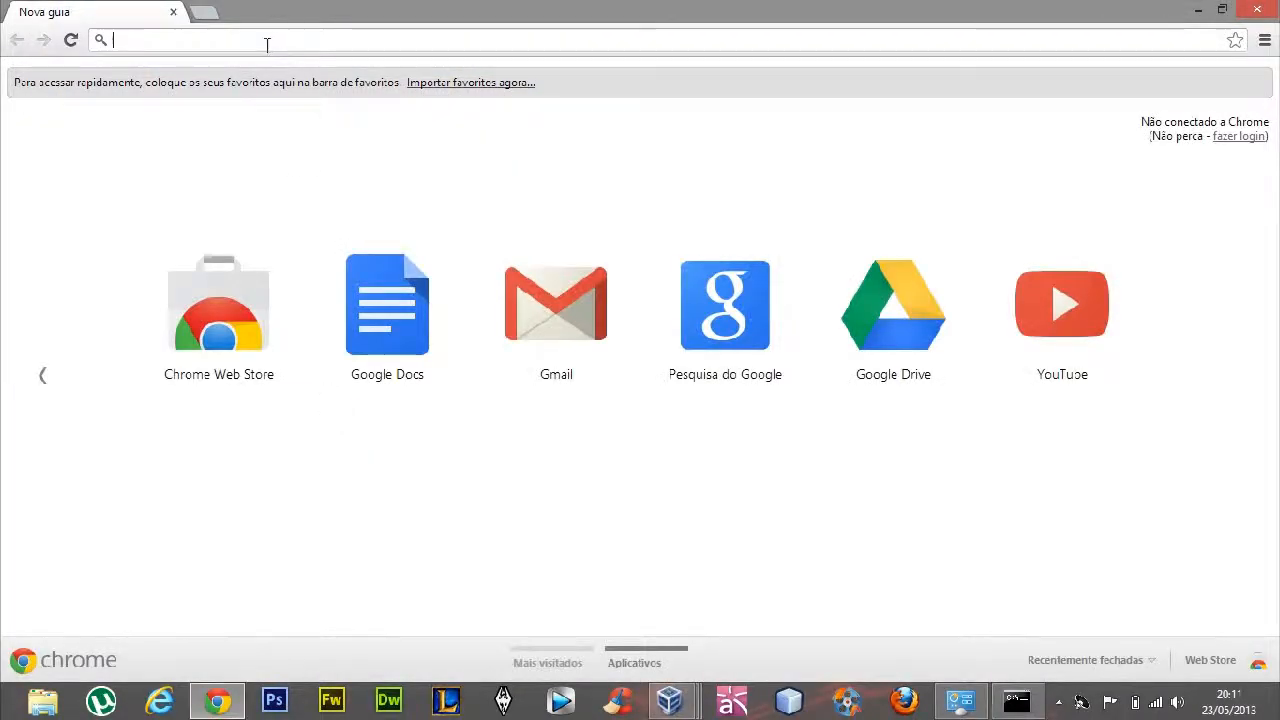
type("192.168.0")
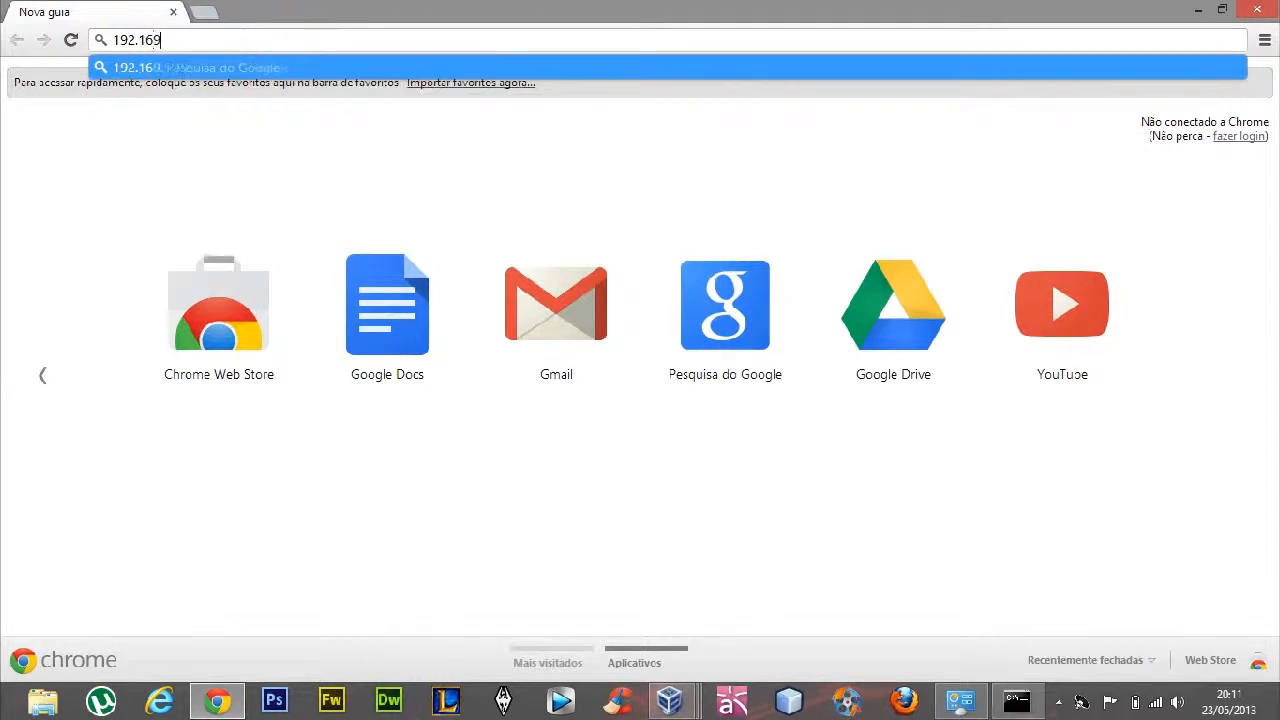
type(".0.1")
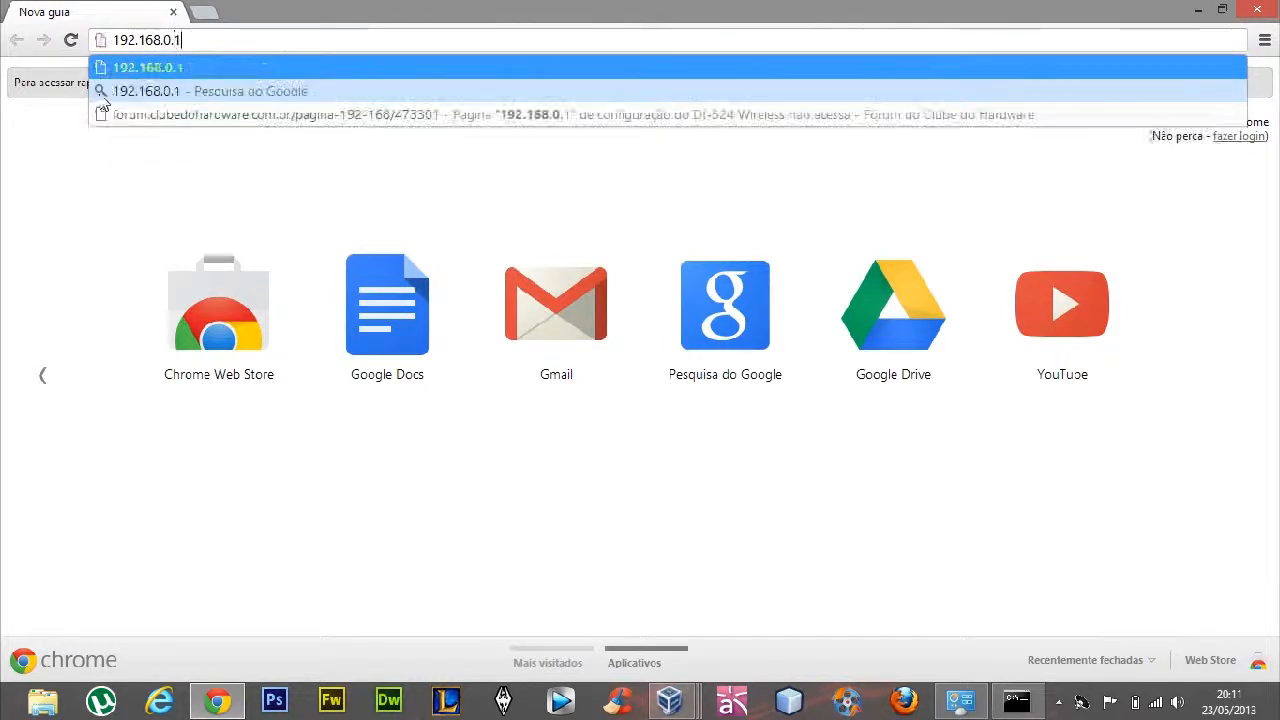
key("Return")
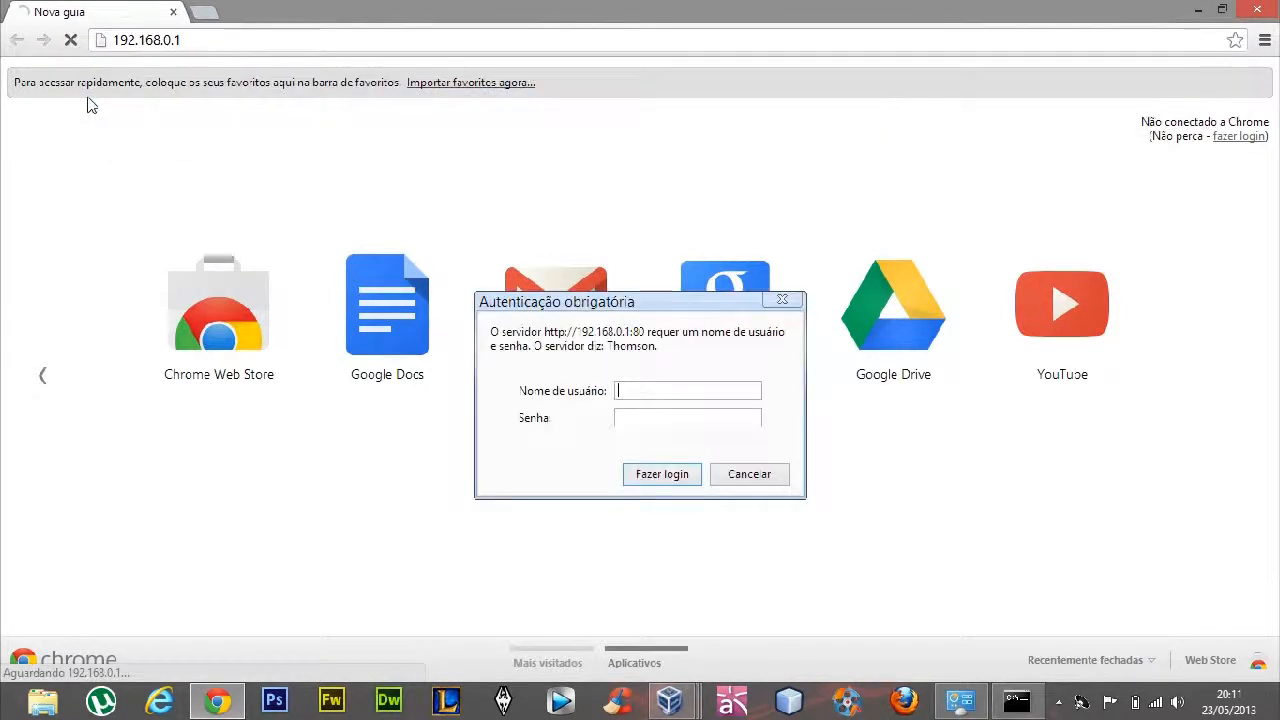
Log in to the router with its password and decline the page translation and password saving offers
type("admin")
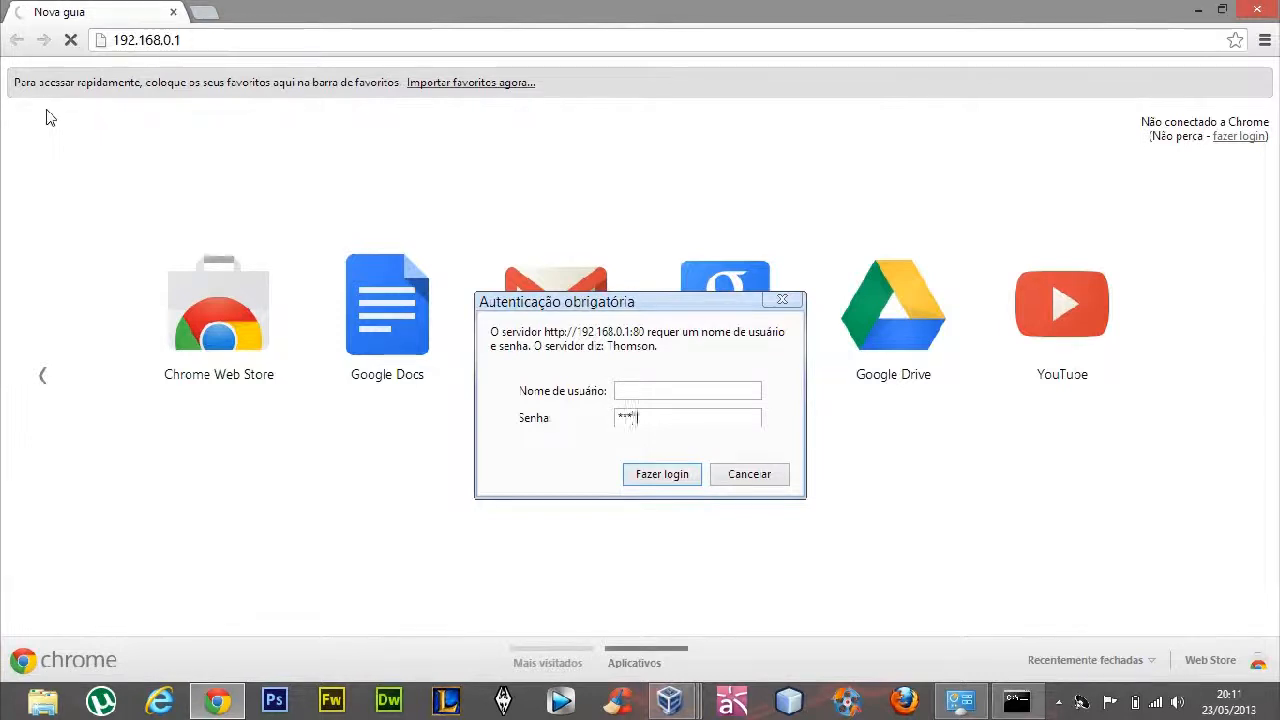
key("Return")
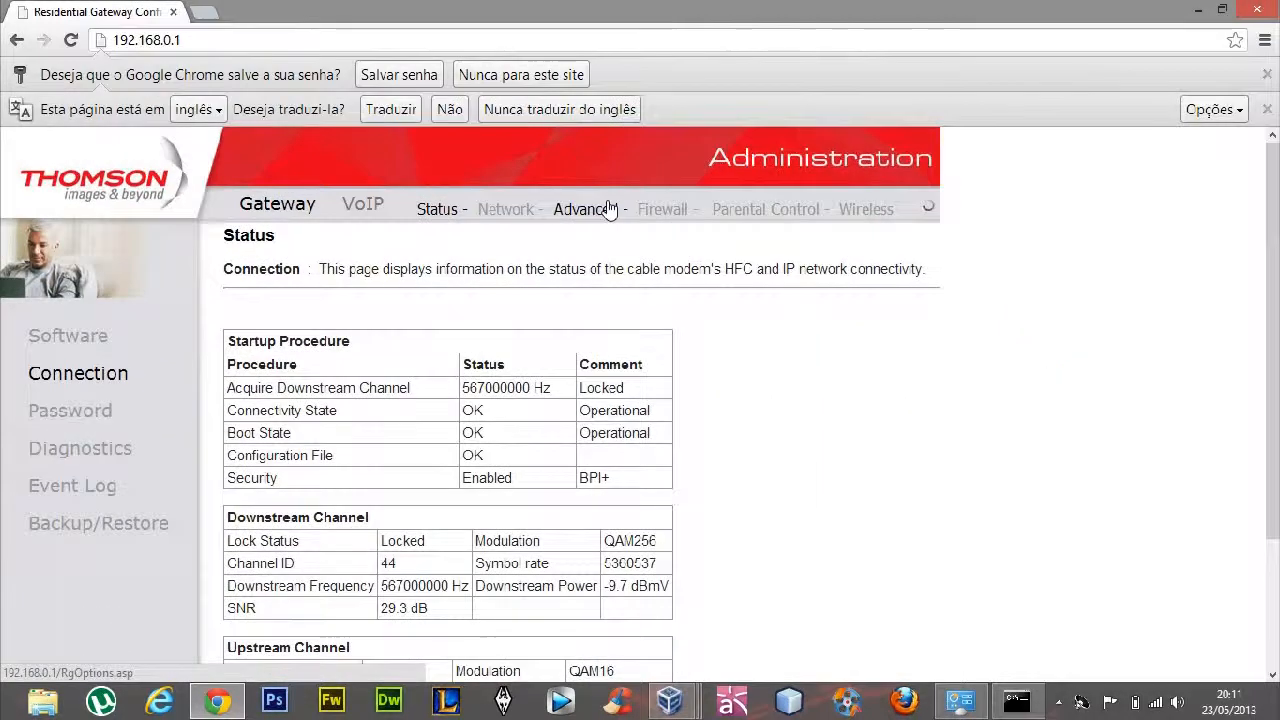
left_click(452, 109)
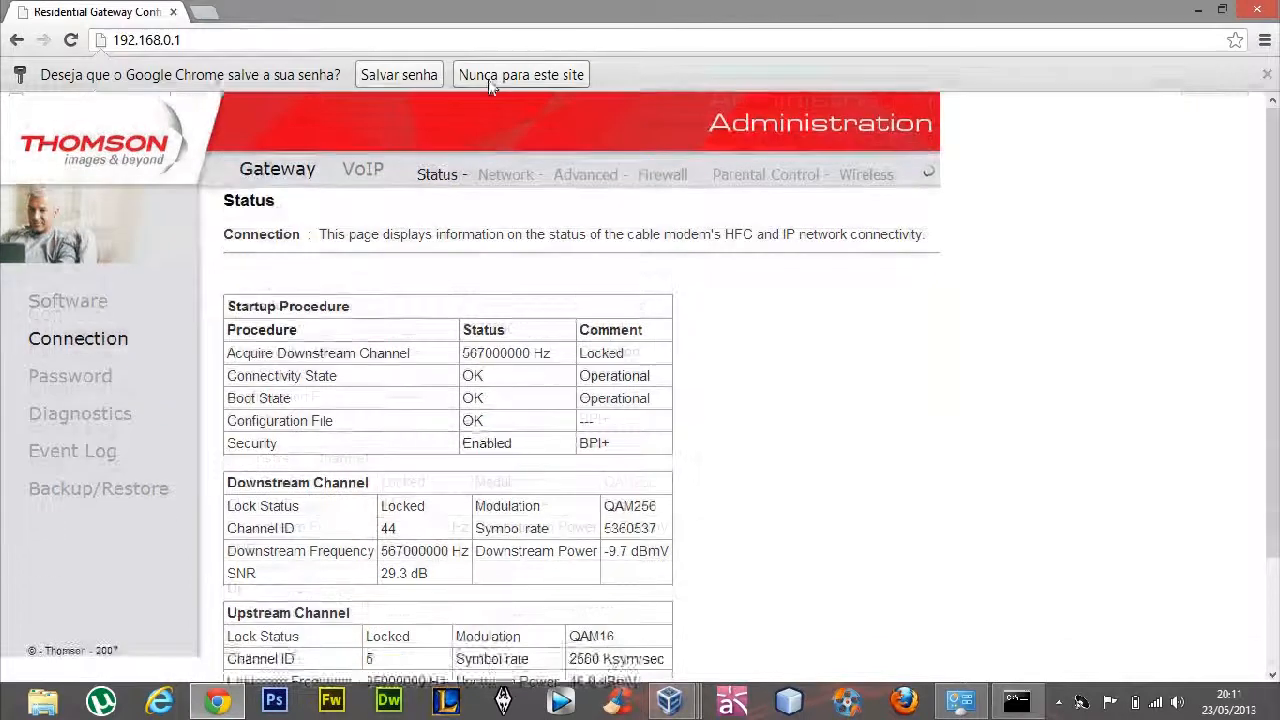
left_click(520, 74)
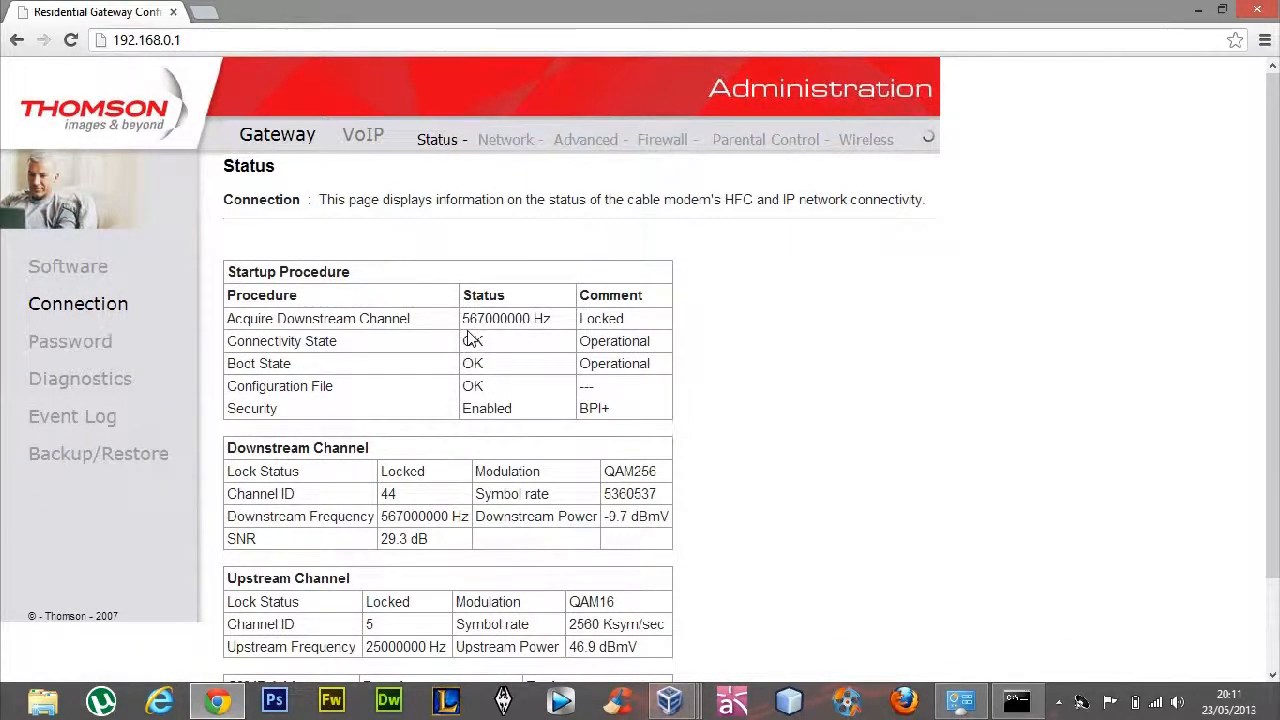
Open the router's LAN network configuration and examine the DHCP server's lease pool start and end addresses
left_click(505, 139)
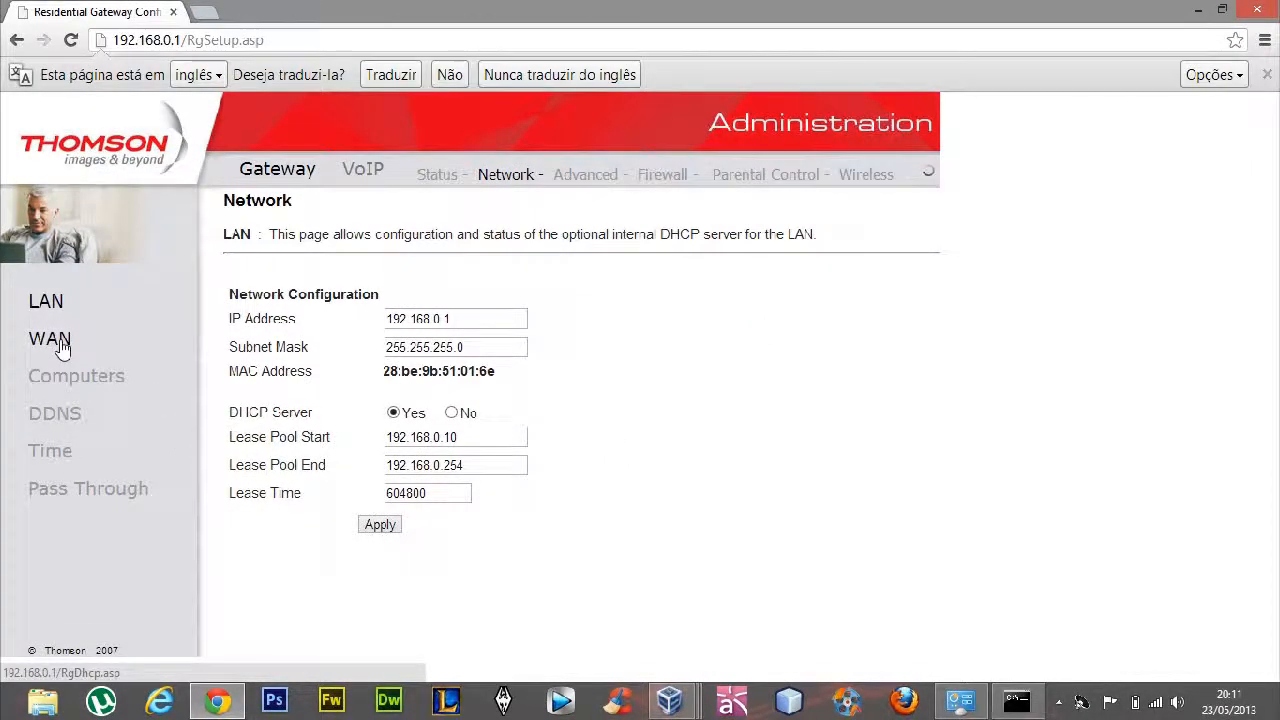
left_click_drag(290, 410, 342, 419)
left_click(291, 446)
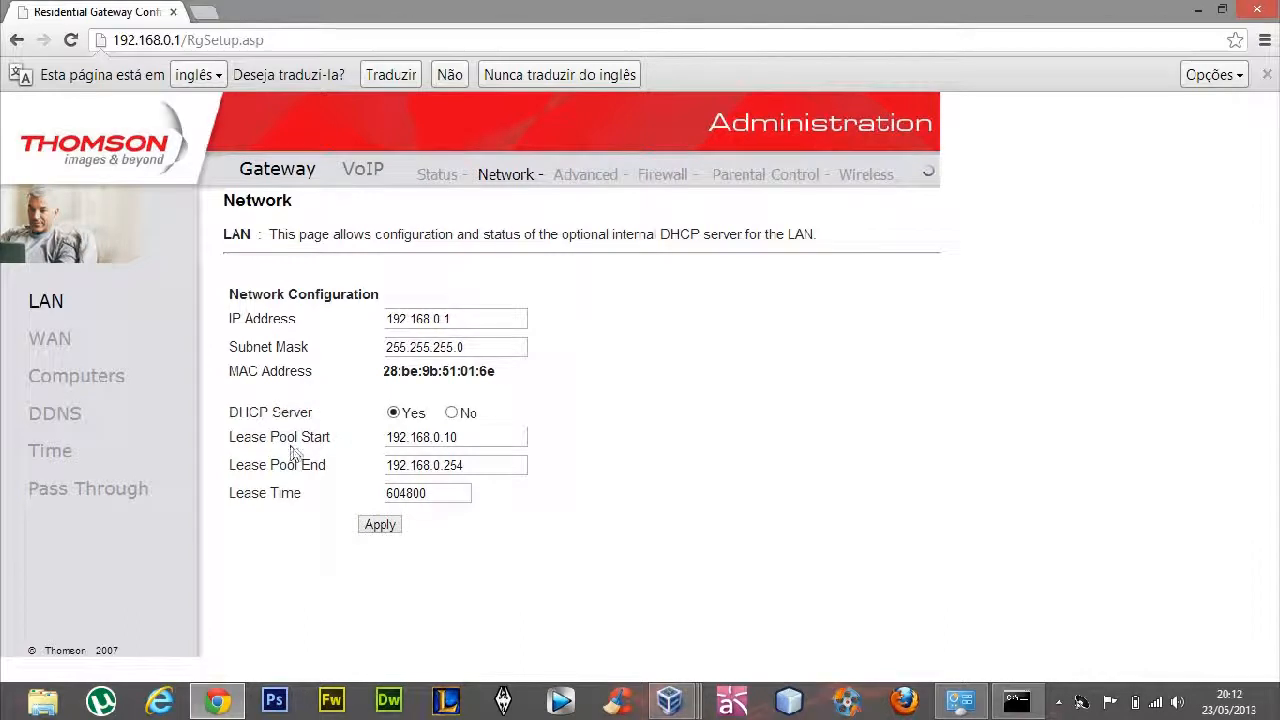
Recheck the lease pool start and end addresses in the router's network configuration form
left_click_drag(388, 437, 500, 437)
left_click(497, 437)
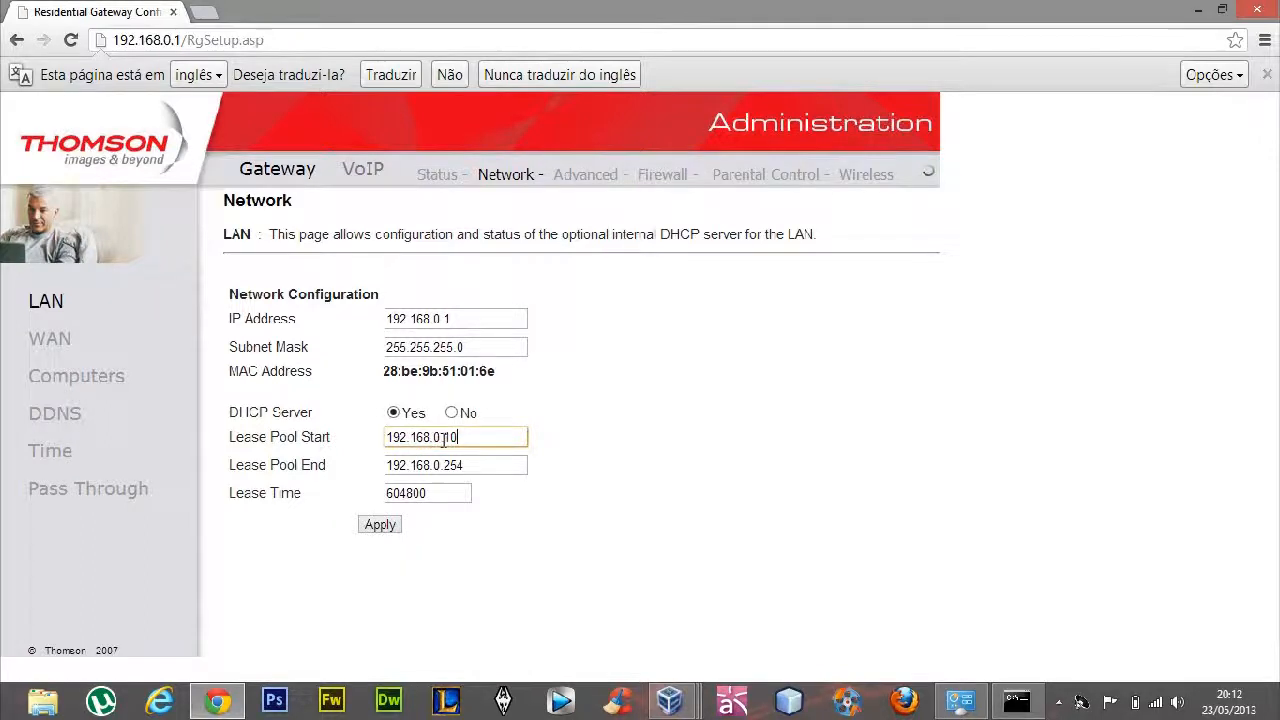
left_click_drag(441, 465, 467, 465)
left_click(466, 465)
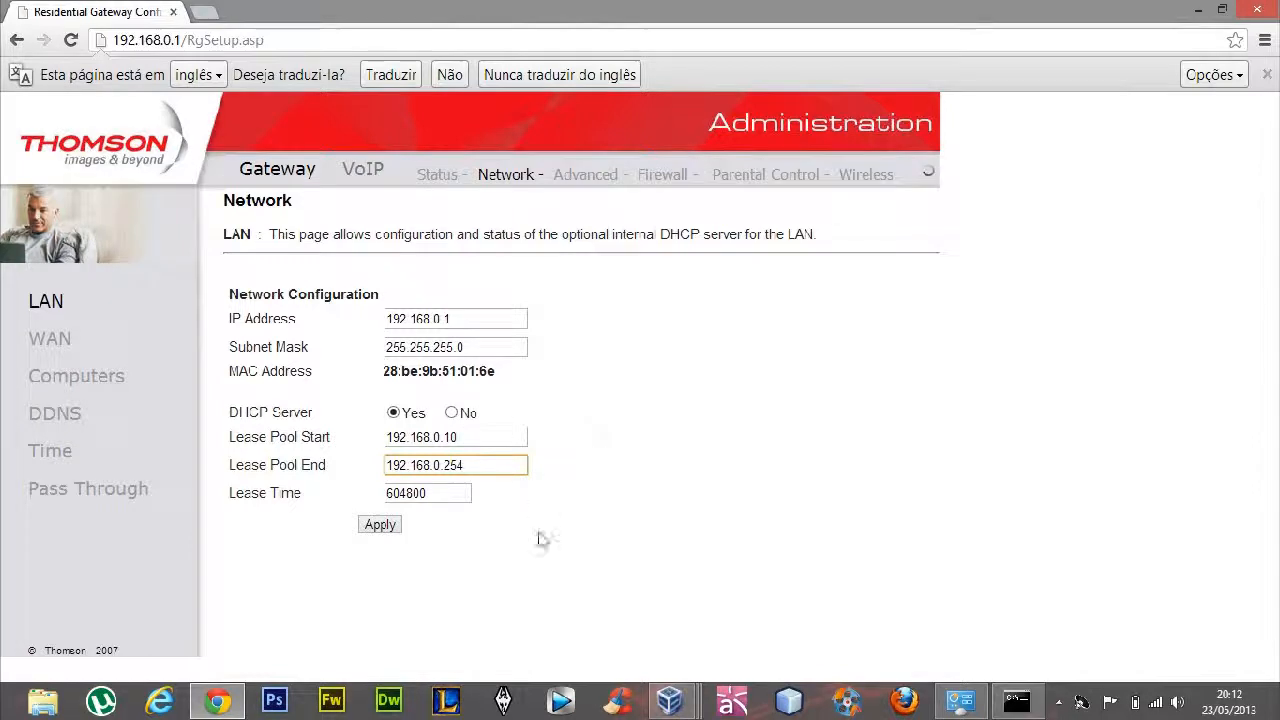
Switch from Chrome to the winxp1 virtual machine and open its network connections through the Control Panel
left_click(1197, 10)
left_click_drag(463, 99, 428, 120)
left_click(607, 112)
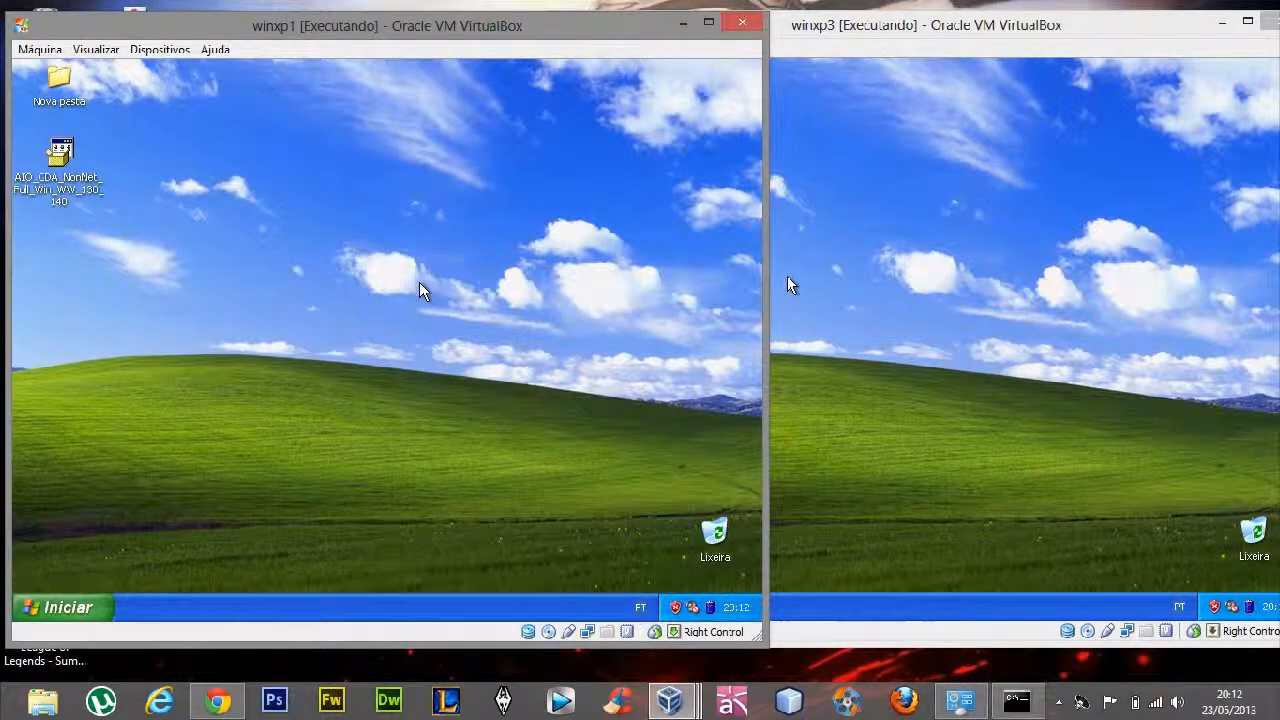
left_click(86, 610)
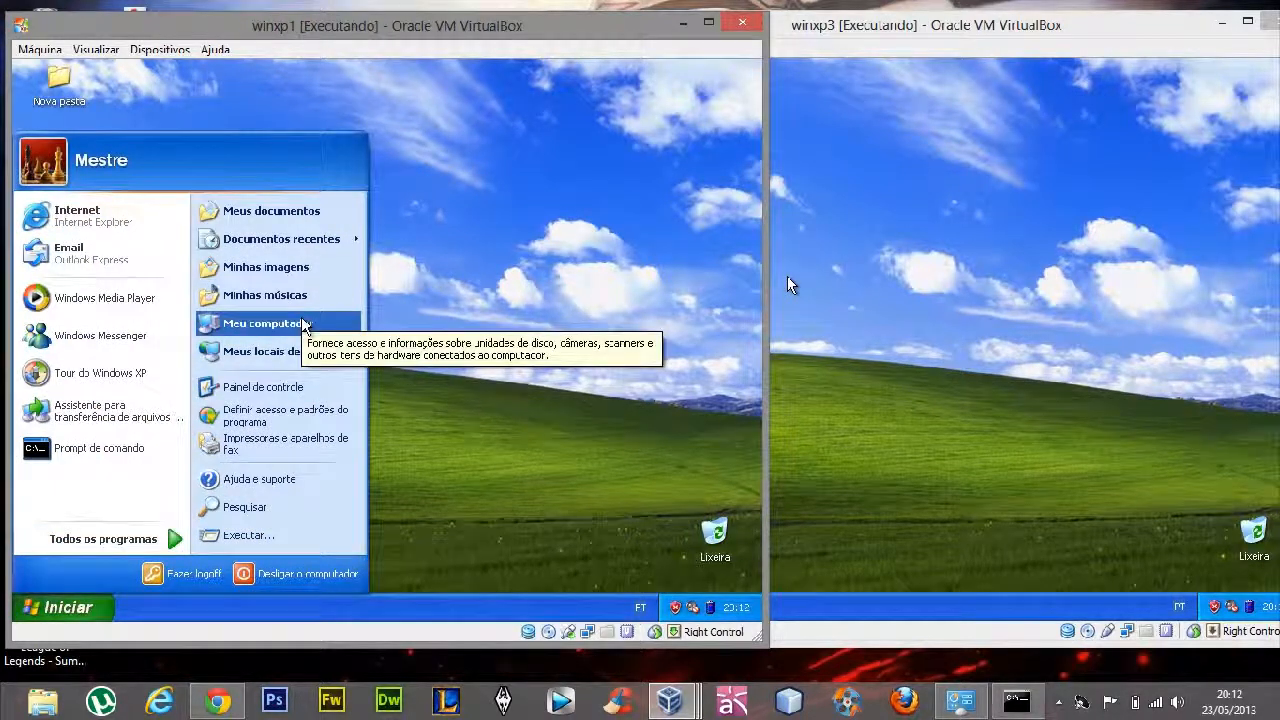
left_click(290, 388)
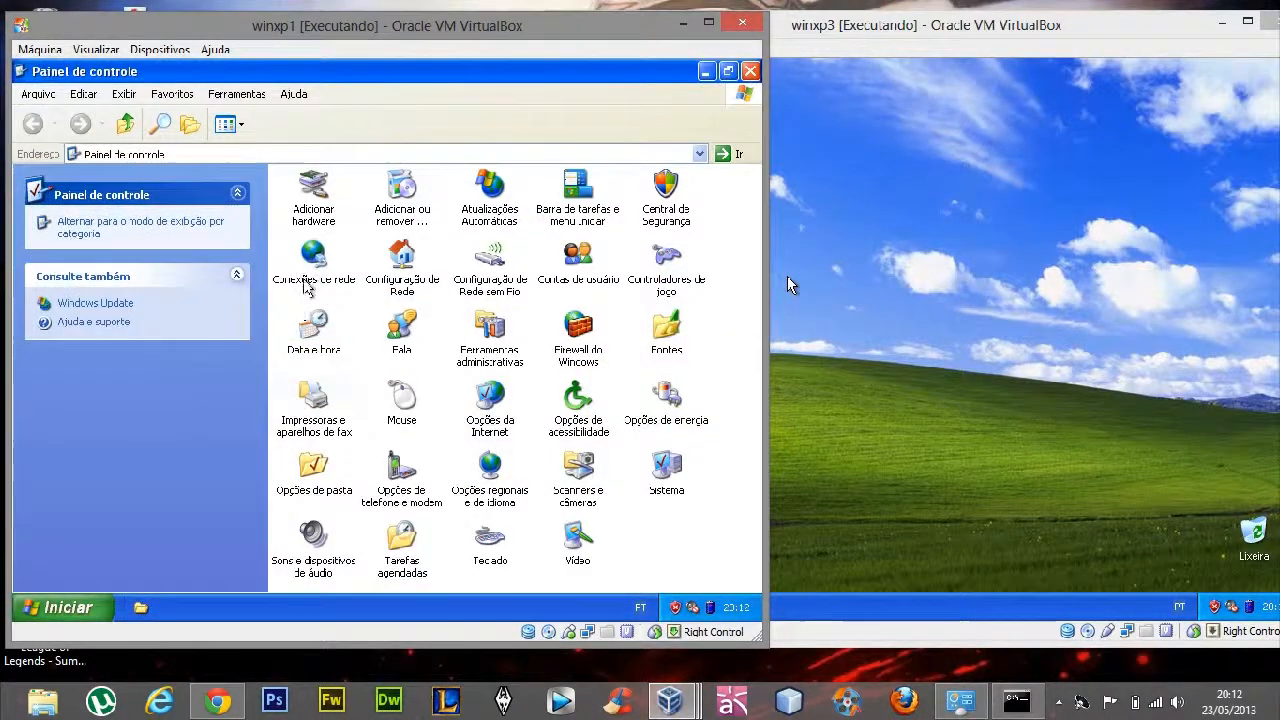
double_click(310, 265)
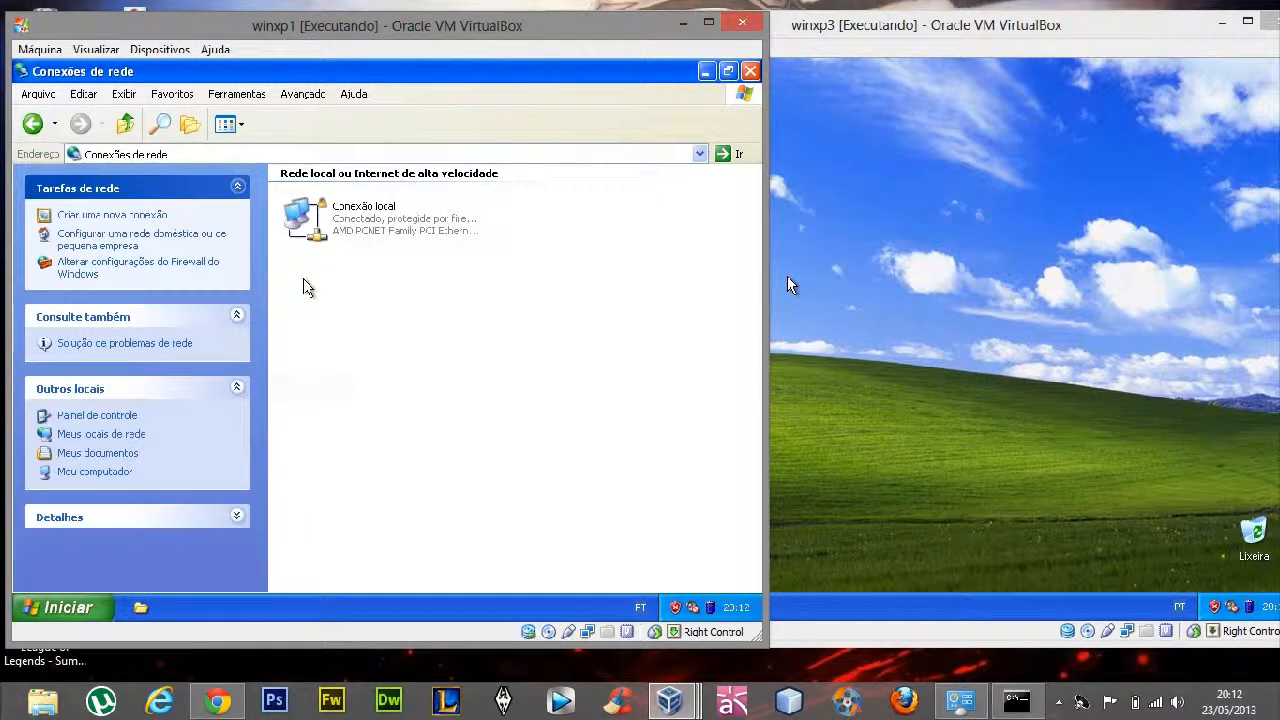
Open the TCP/IP protocol properties of winxp1's local connection
right_click(360, 218)
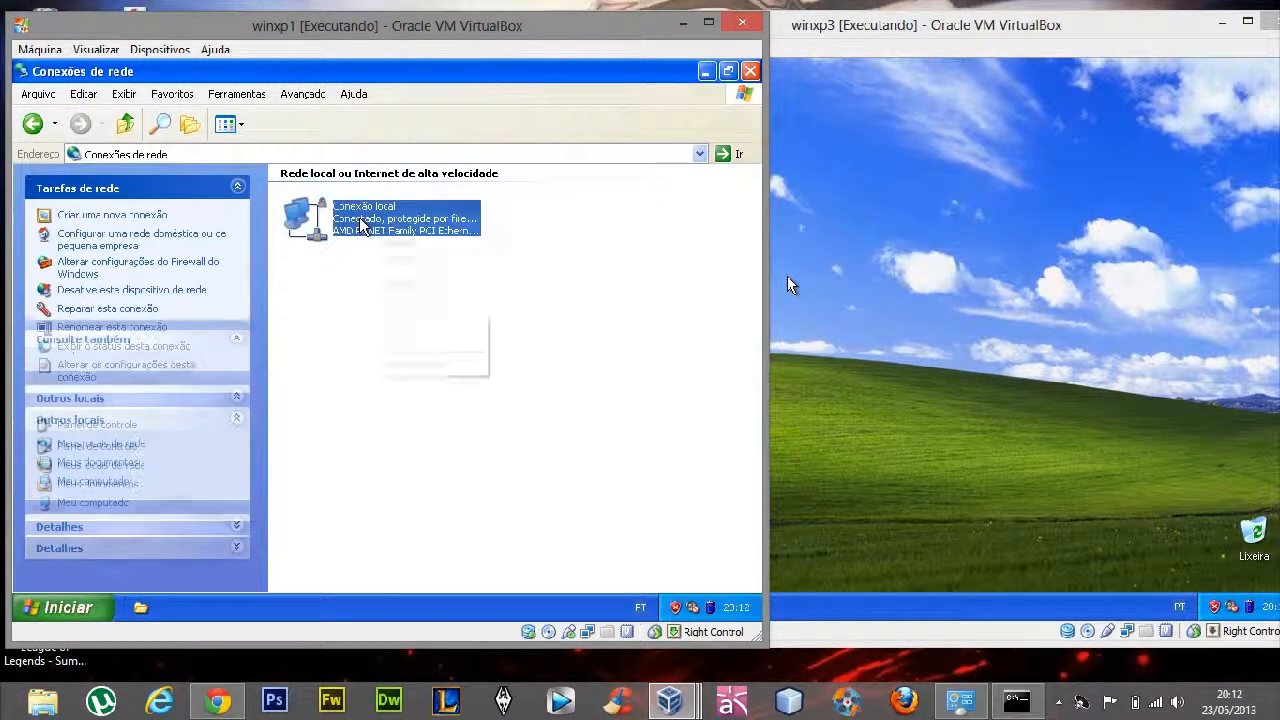
left_click(405, 364)
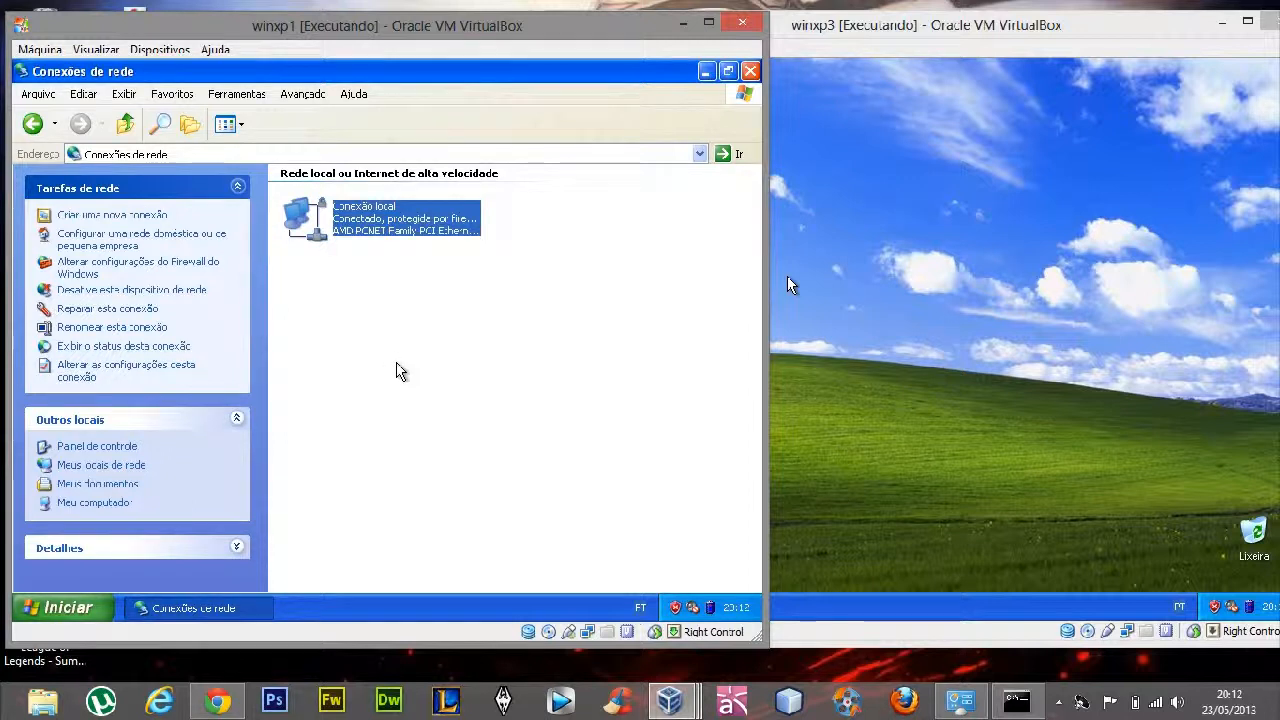
left_click(394, 310)
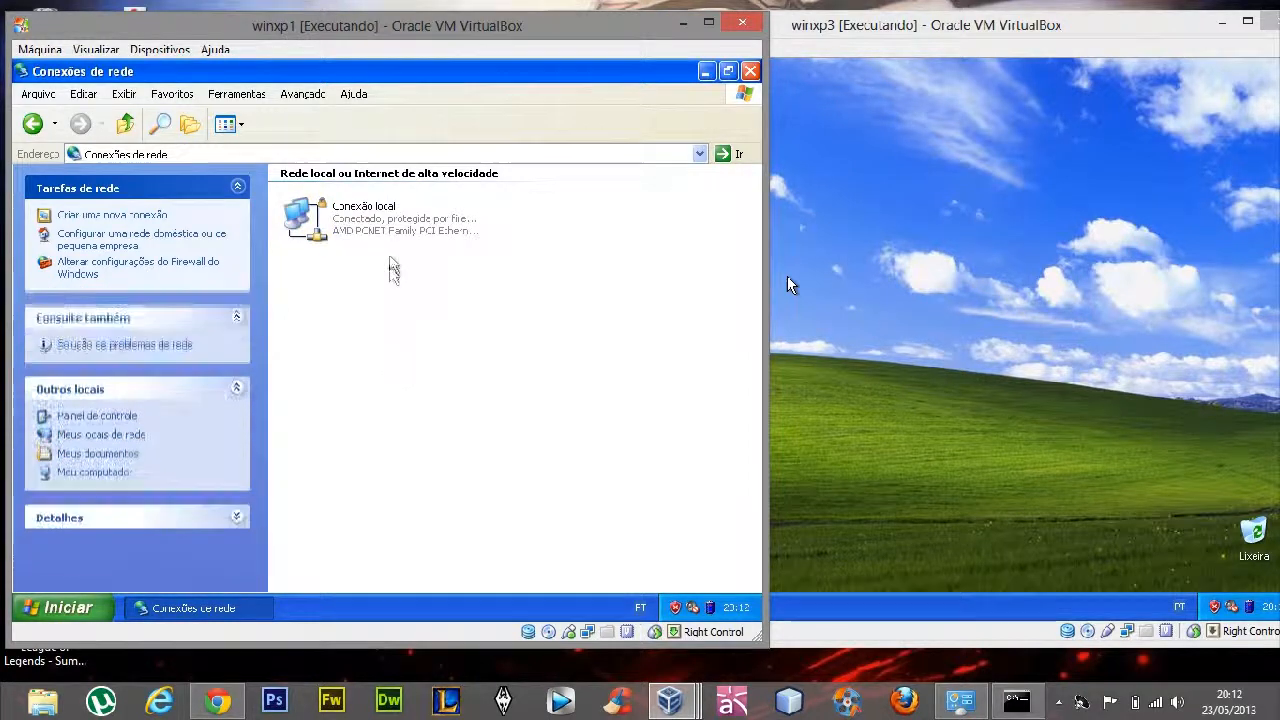
right_click(388, 228)
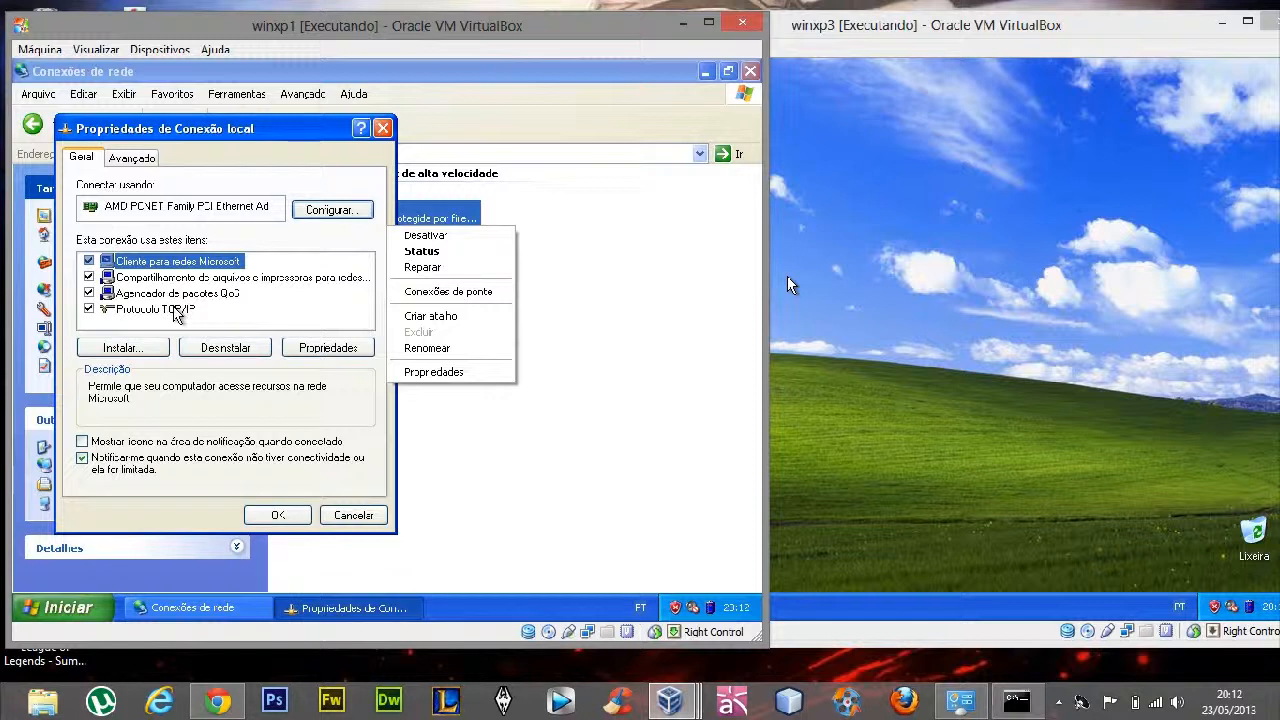
left_click(174, 308)
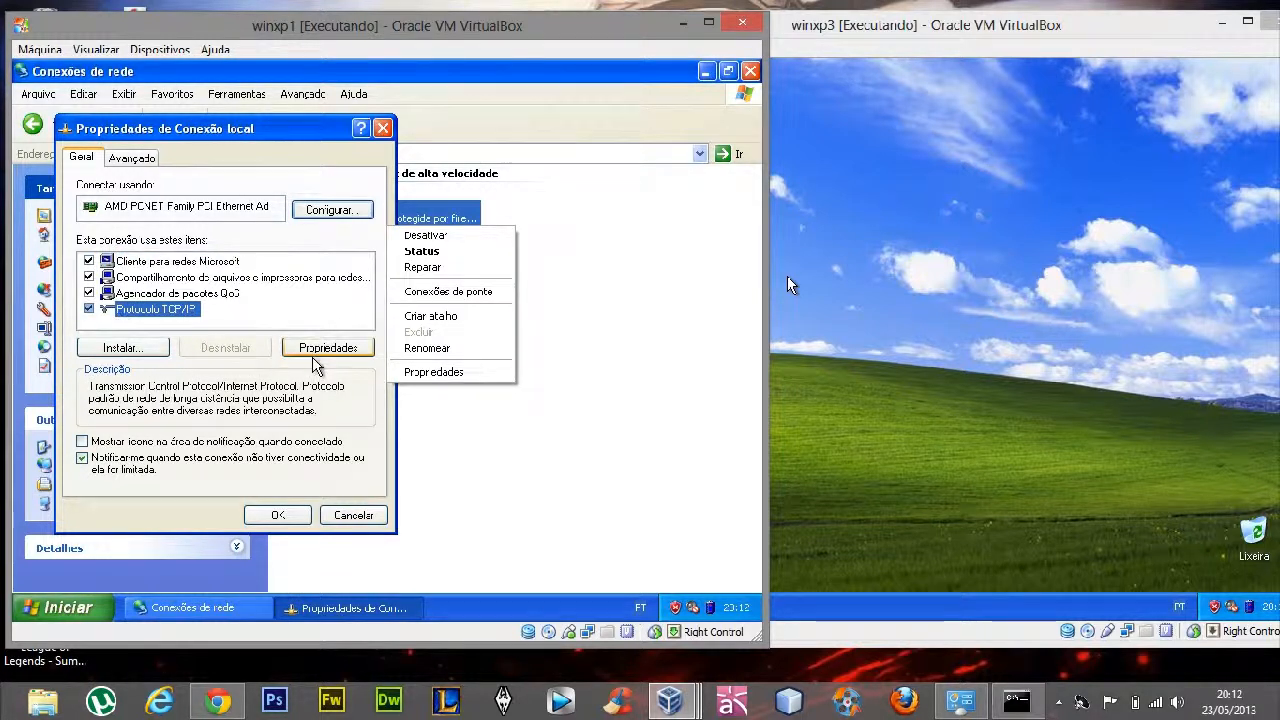
left_click(313, 350)
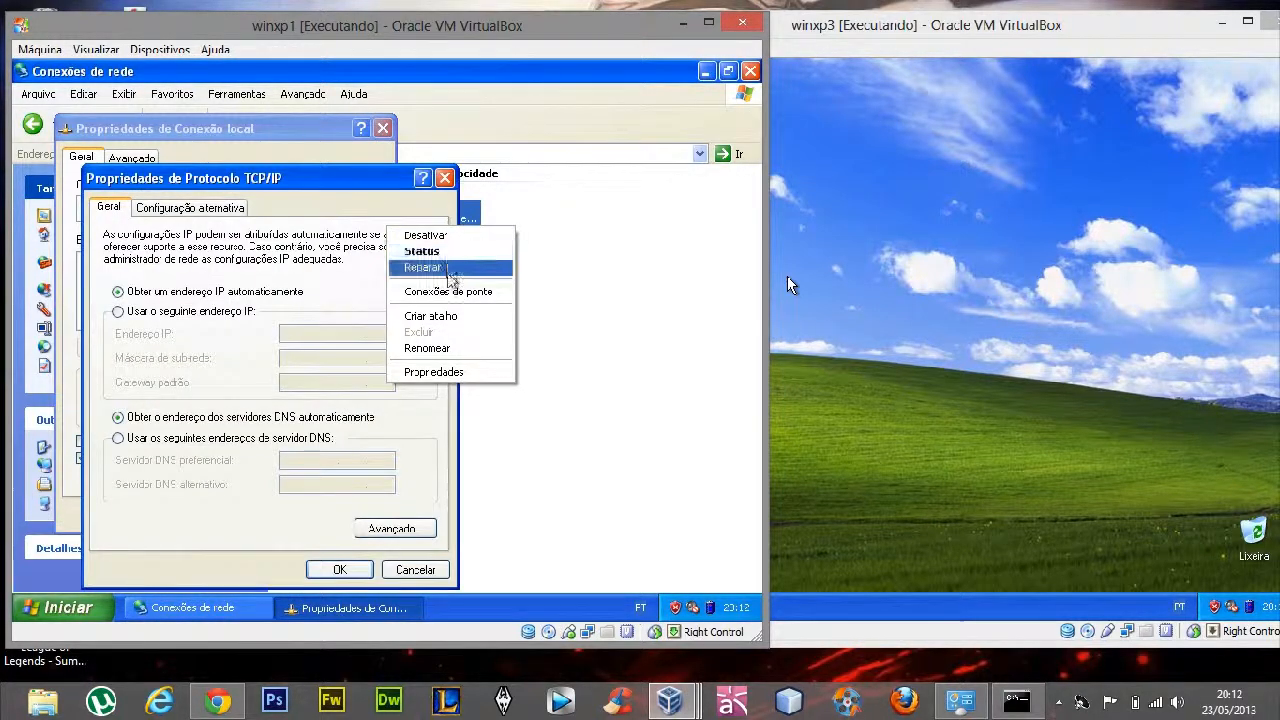
left_click(442, 256)
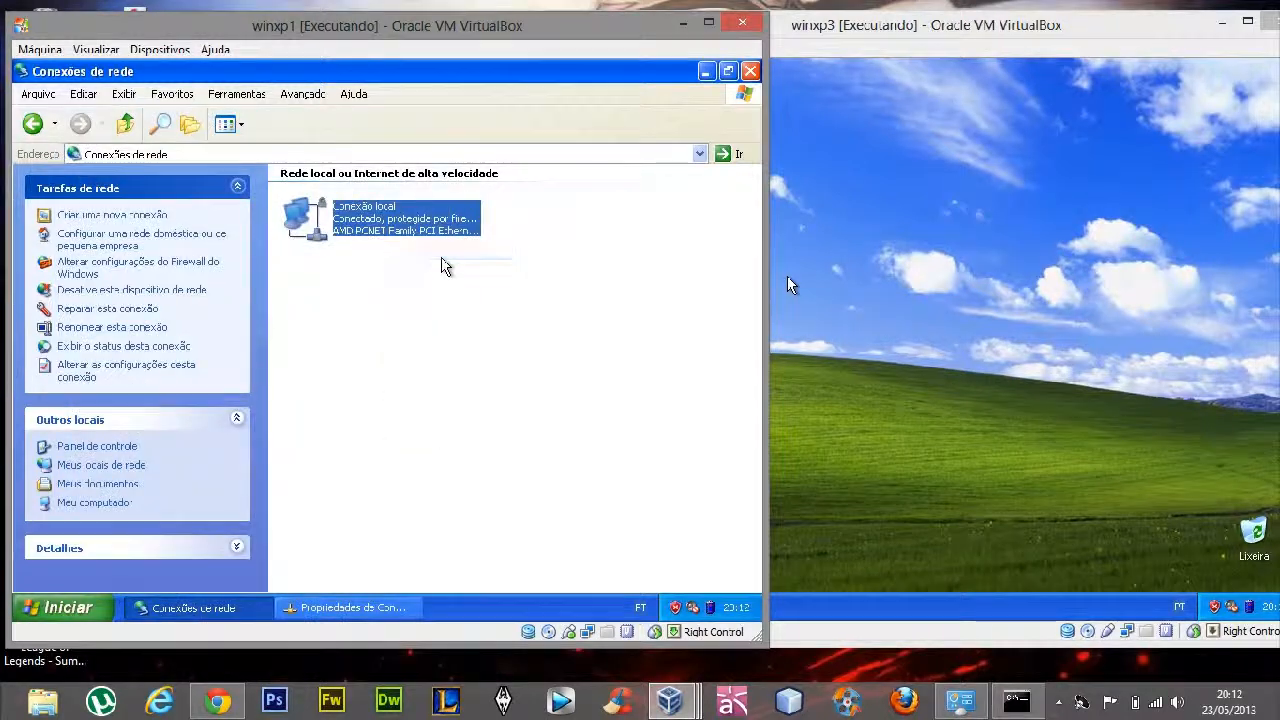
left_click(381, 607)
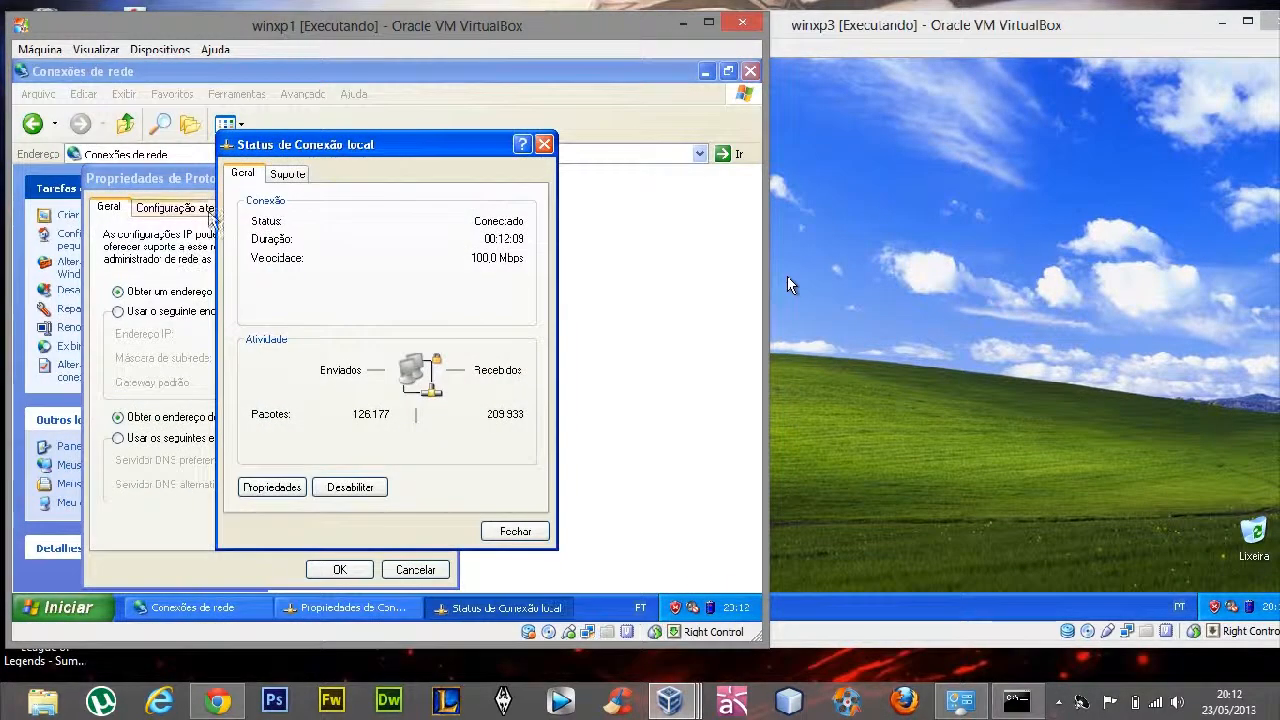
left_click(545, 146)
Set winxp1's TCP/IP protocol to use a manually specified IP address
left_click_drag(150, 178, 294, 105)
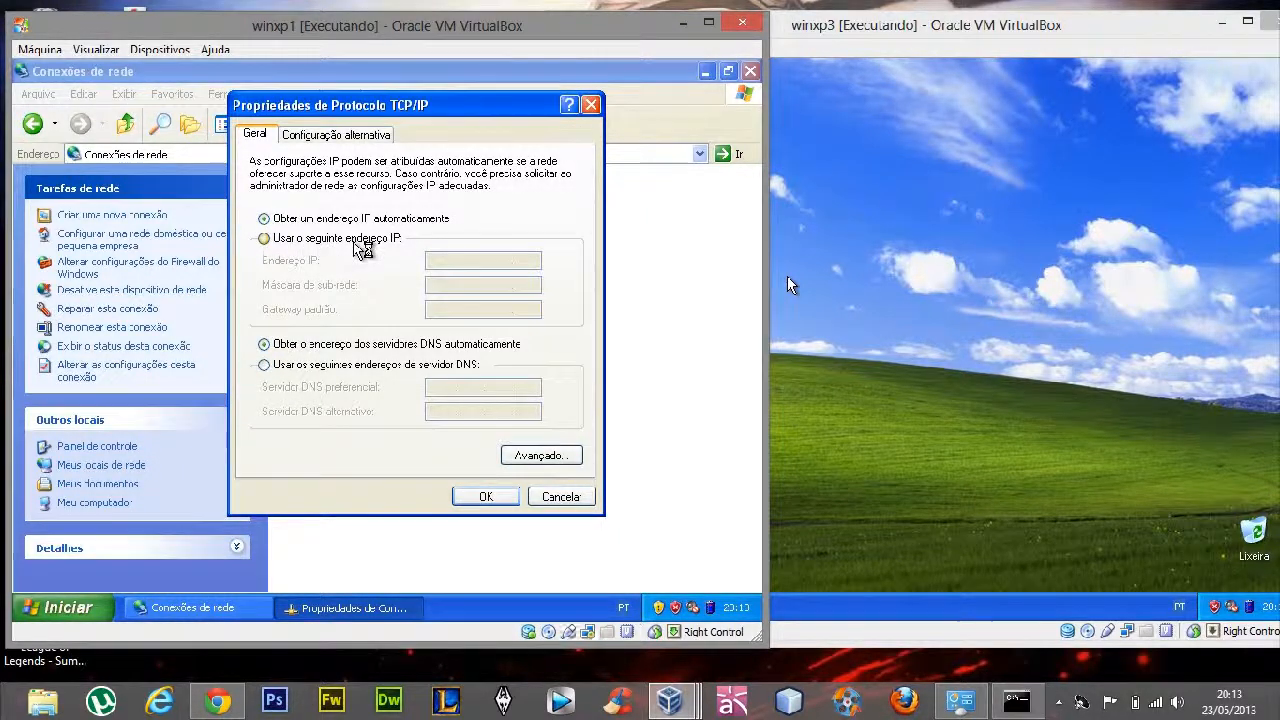
left_click(365, 238)
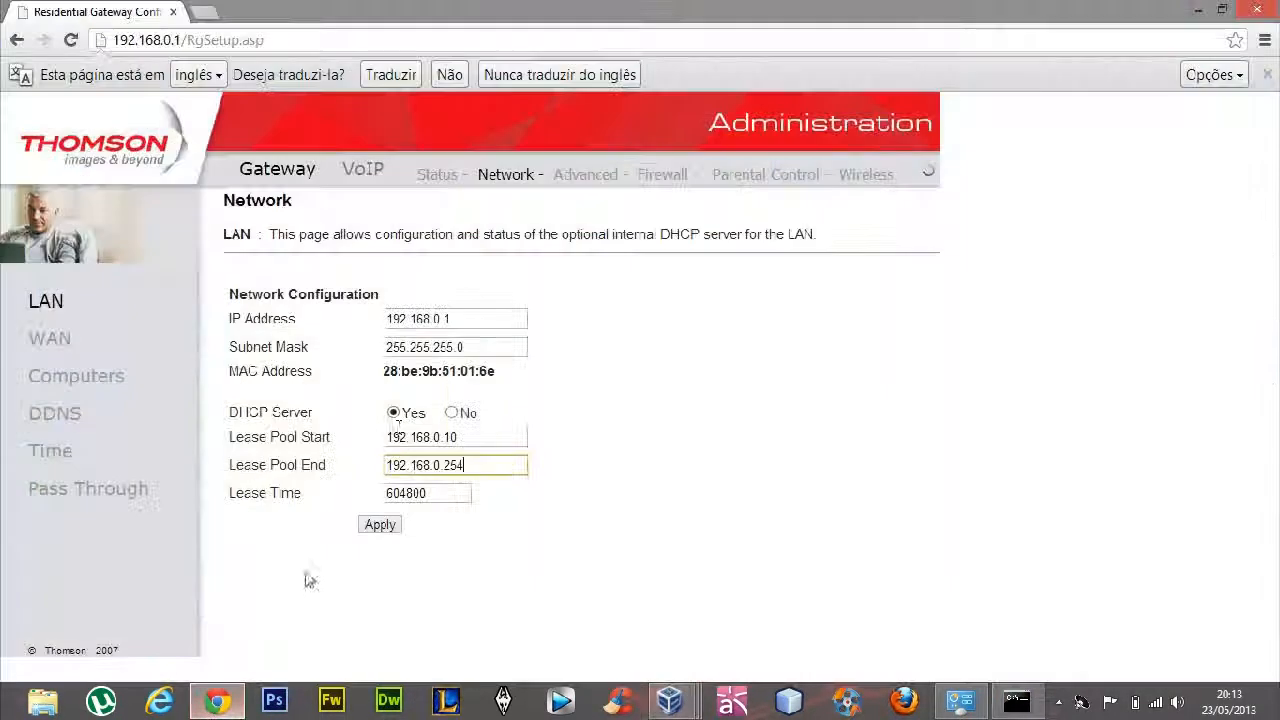
Return to the router page in Chrome and check which addresses the DHCP lease pool covers
left_click_drag(458, 437, 369, 437)
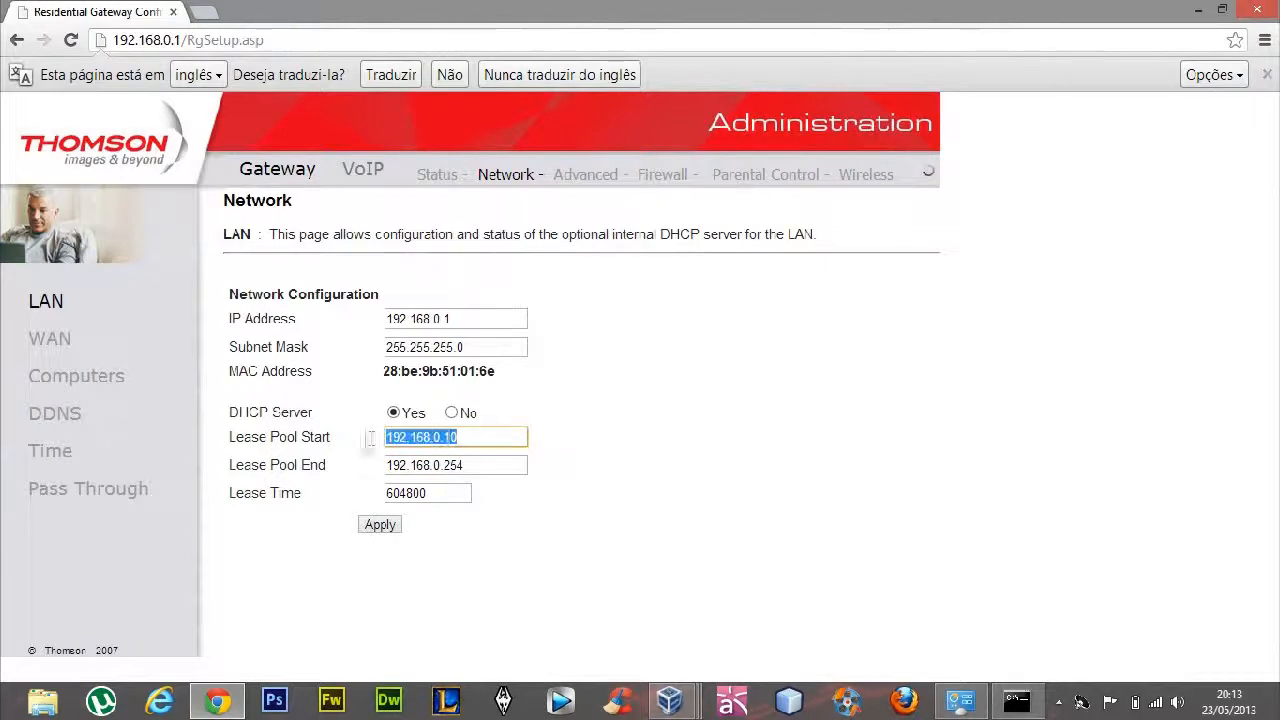
left_click(467, 465)
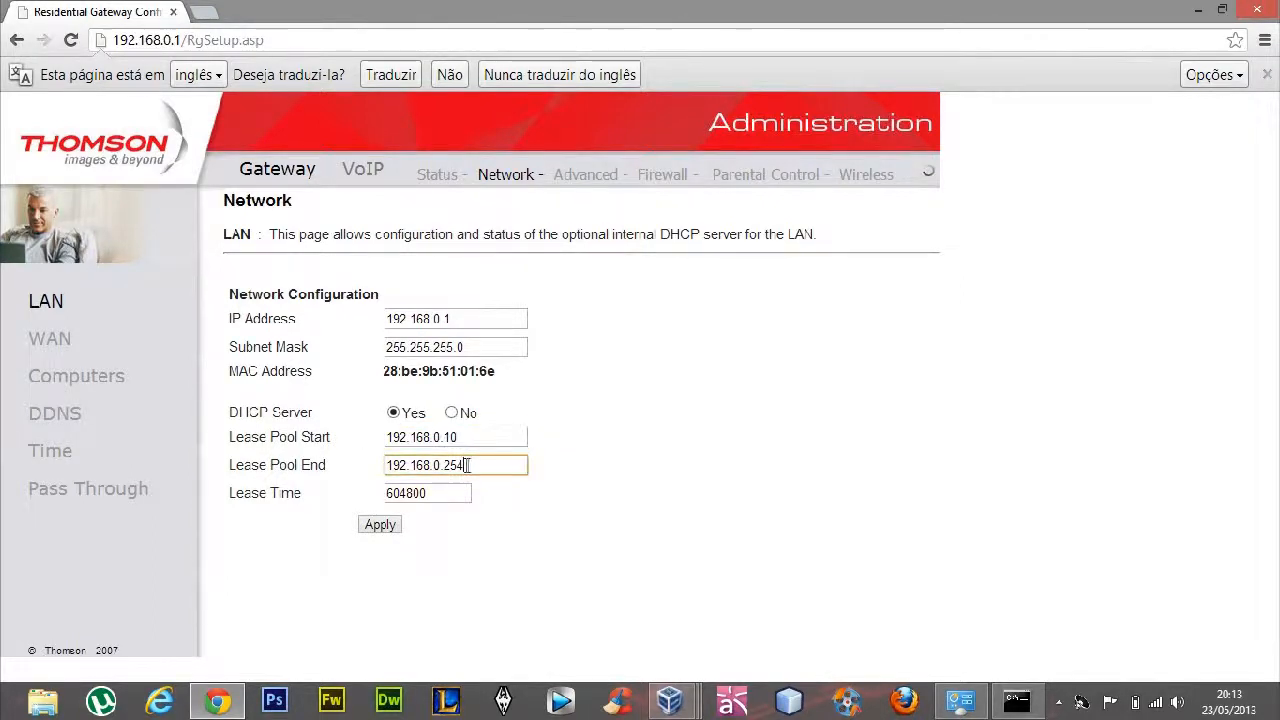
key("BackSpace")
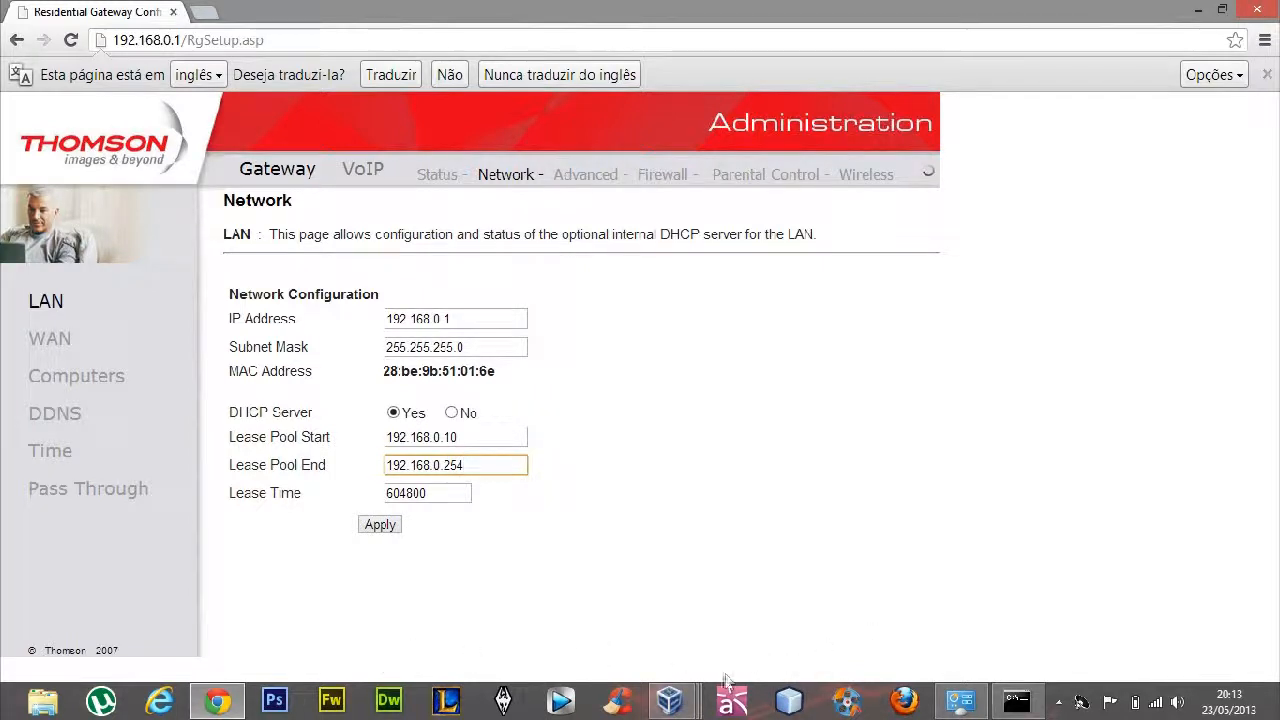
Bring winxp1 back beside the router page and set its IP address to 192.168.0.50
left_click(670, 700)
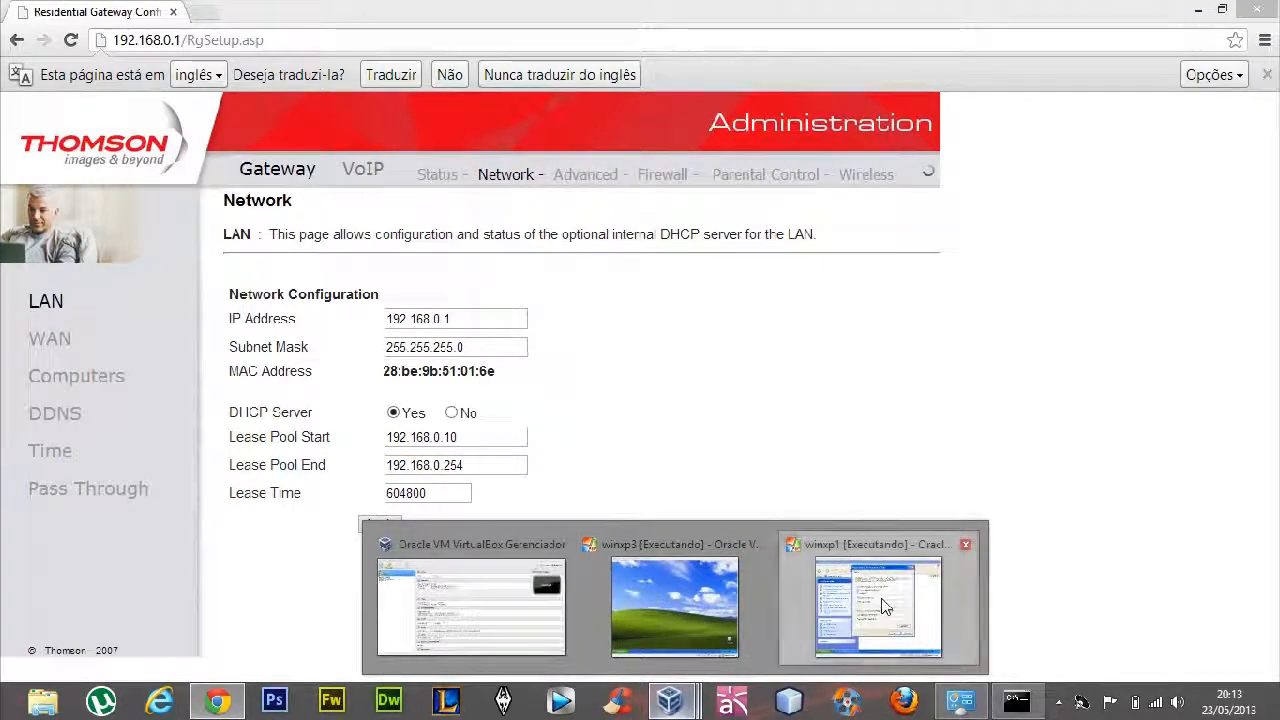
left_click(884, 606)
left_click_drag(356, 59, 836, 66)
left_click(912, 265)
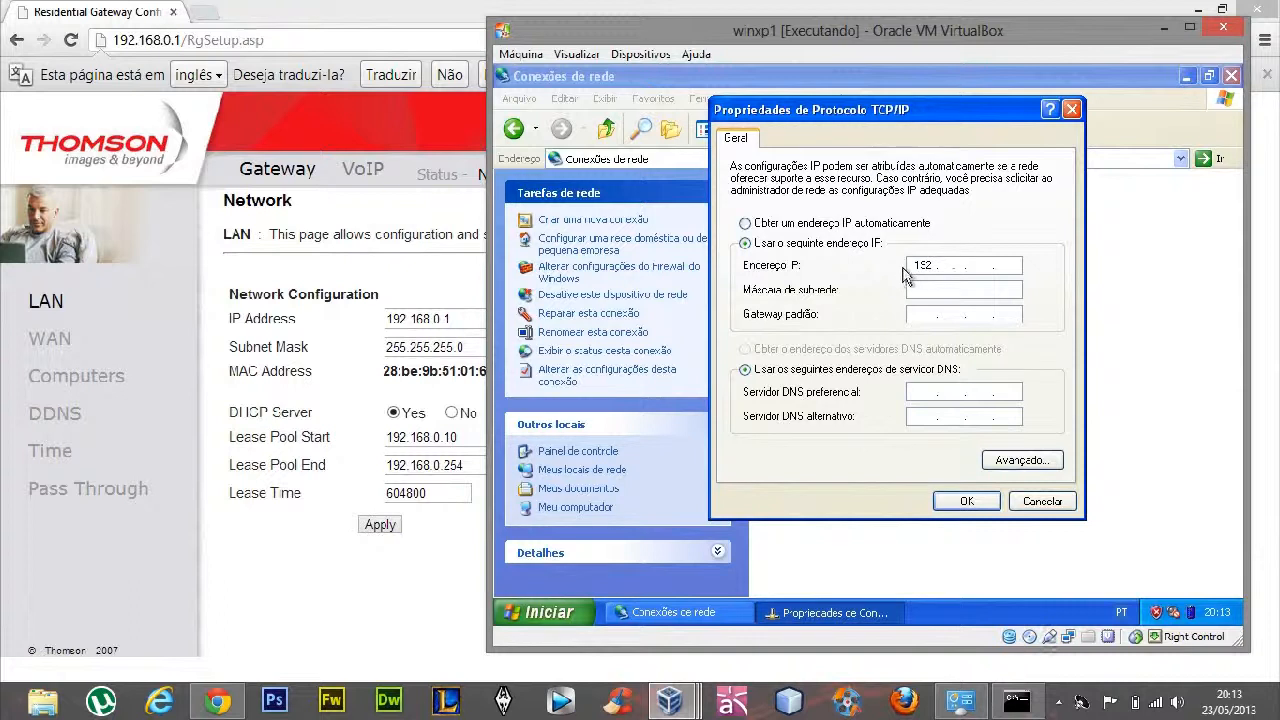
type("168")
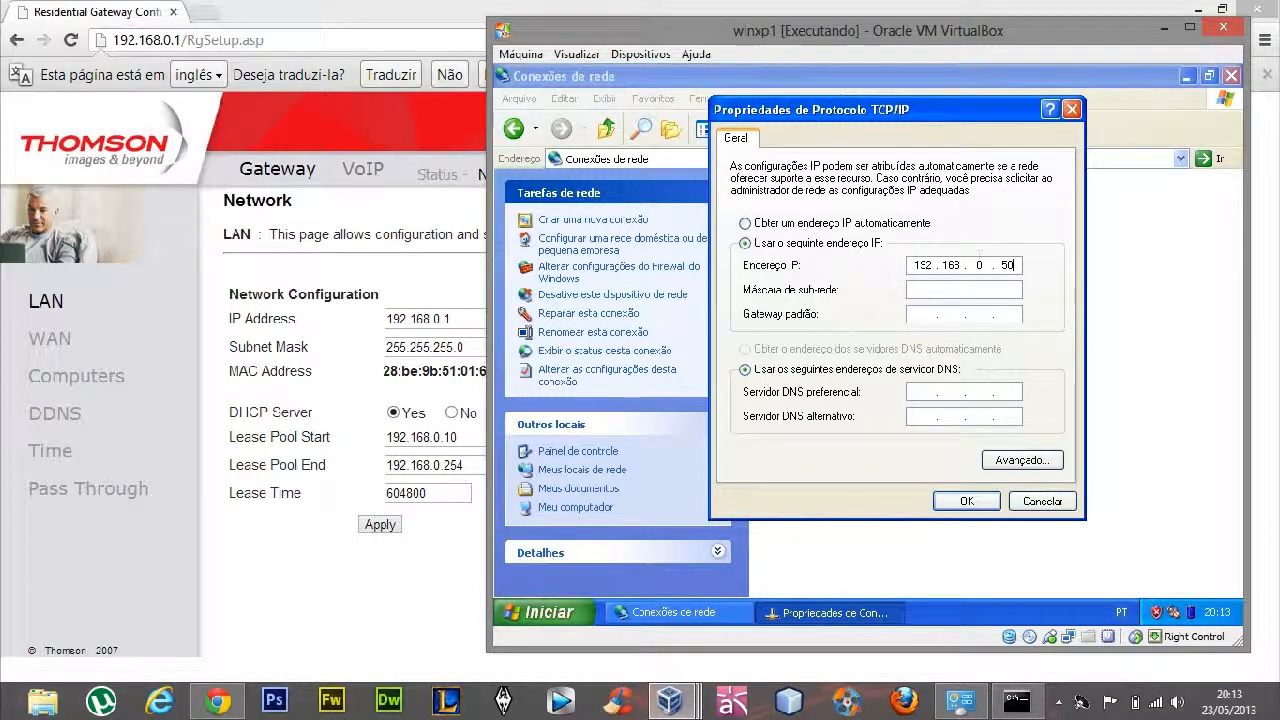
Fill in the subnet mask 255.255.255.0 and the default gateway 192.168.0.1 for winxp1
left_click(957, 285)
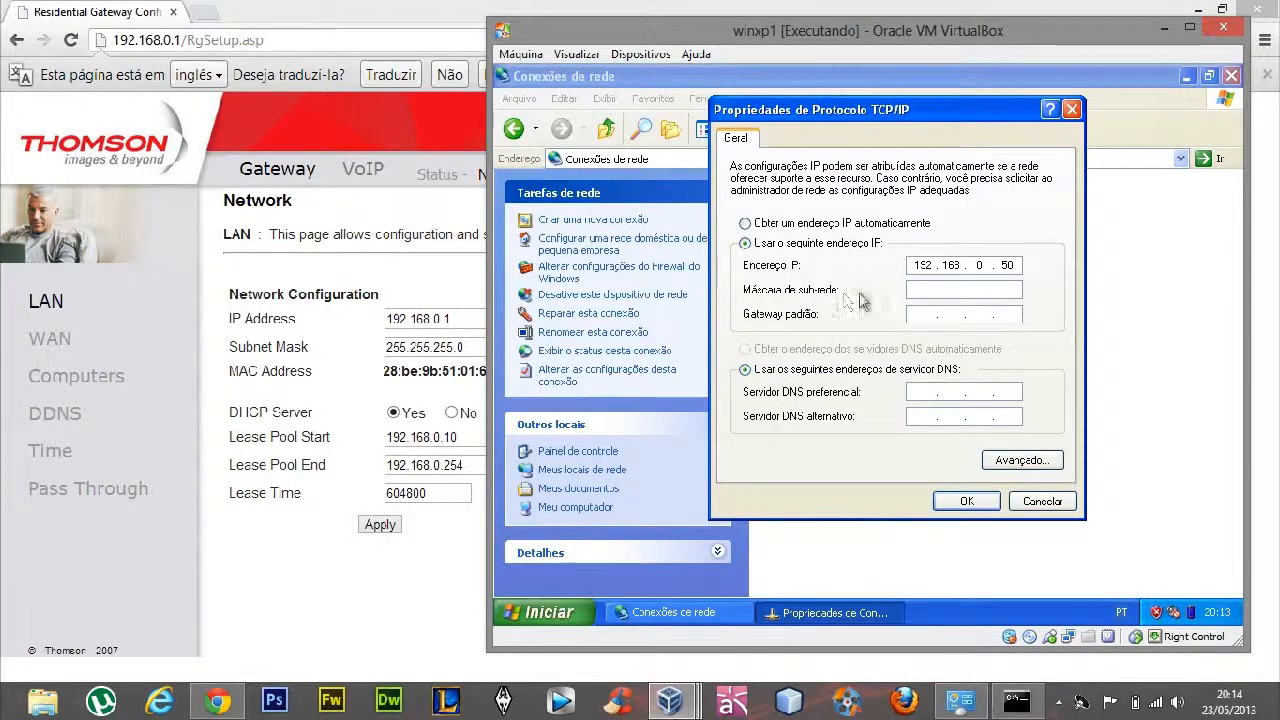
left_click(920, 289)
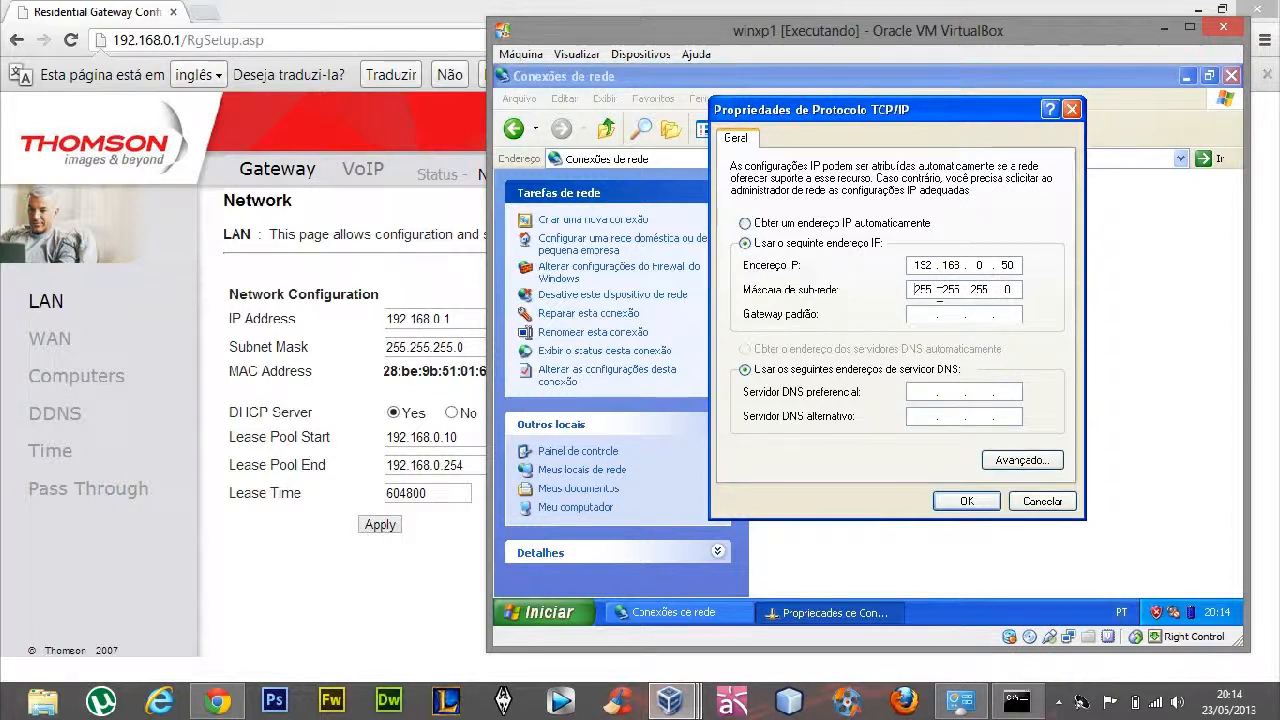
left_click(925, 311)
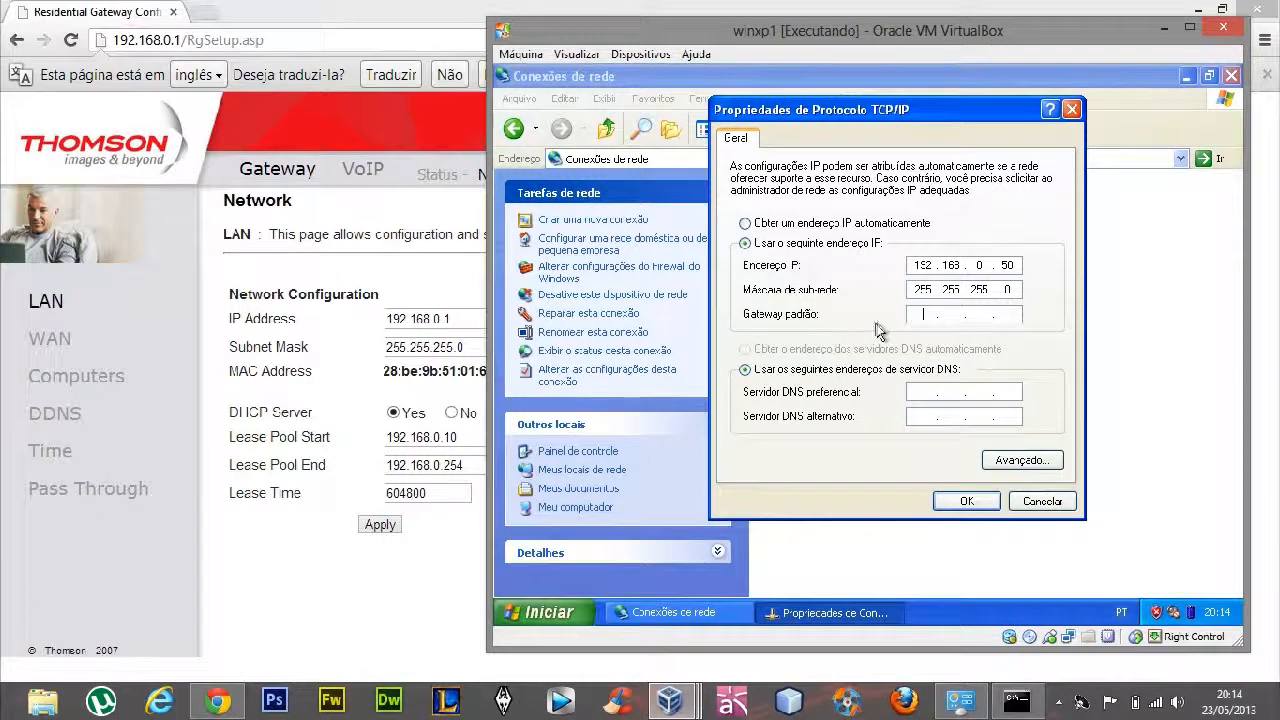
type("192.168.0.1")
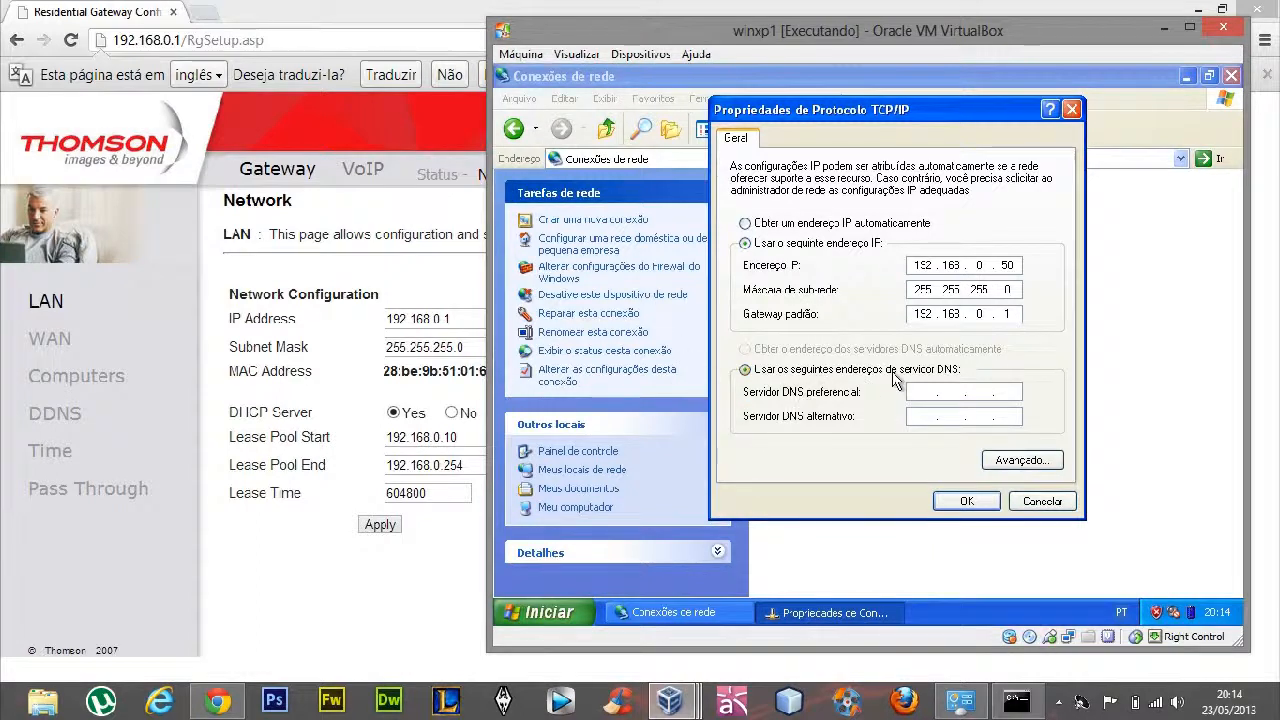
Set winxp1's preferred DNS server to 8.8.8.8 and its alternate DNS server to 8.8.4.4
left_click_drag(886, 108, 759, 85)
left_click(790, 369)
type("8 . 8 . 8 . 8")
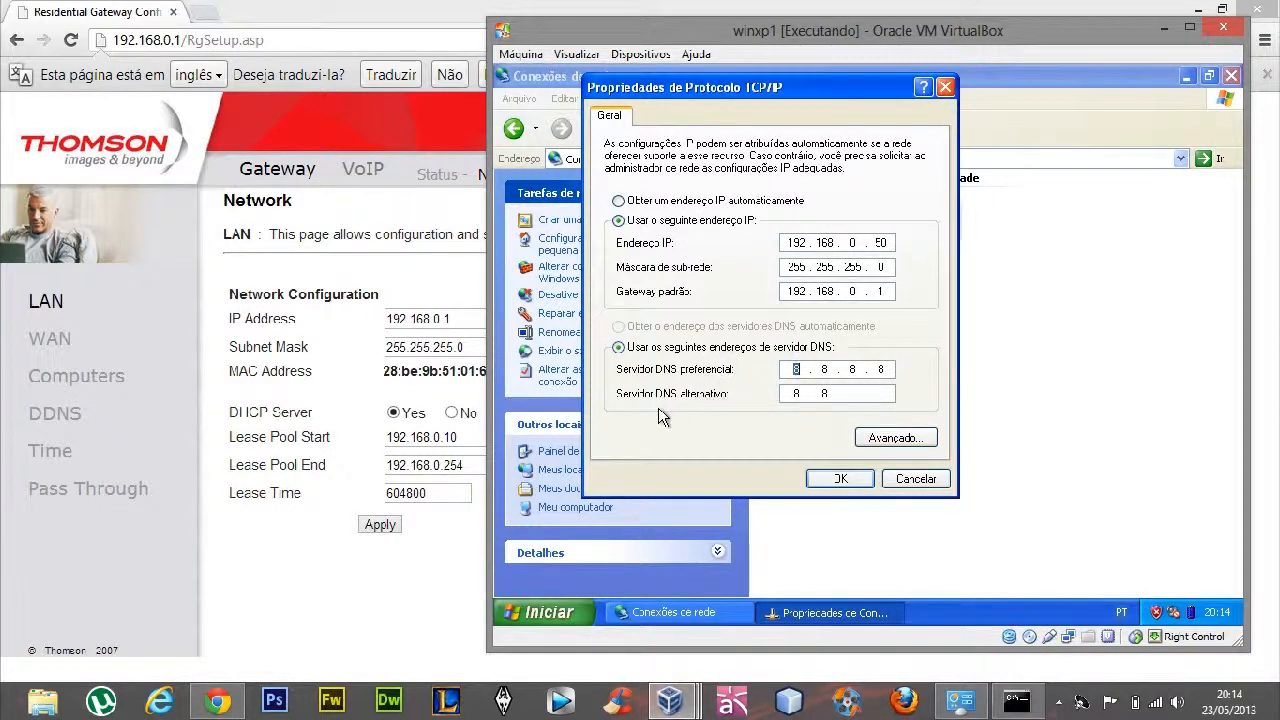
left_click(851, 393)
type("4.4")
Review and confirm winxp1's TCP/IP settings, and close the local connection's properties
left_click_drag(833, 95, 953, 136)
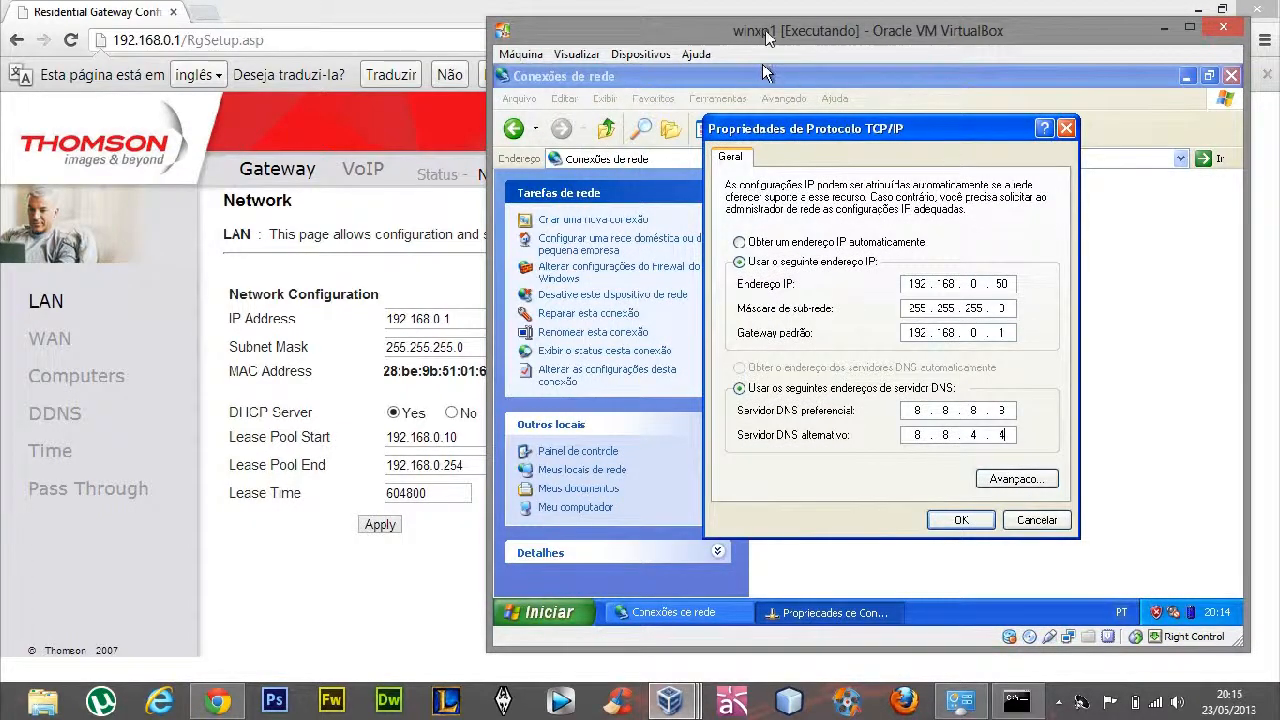
left_click_drag(828, 135, 711, 93)
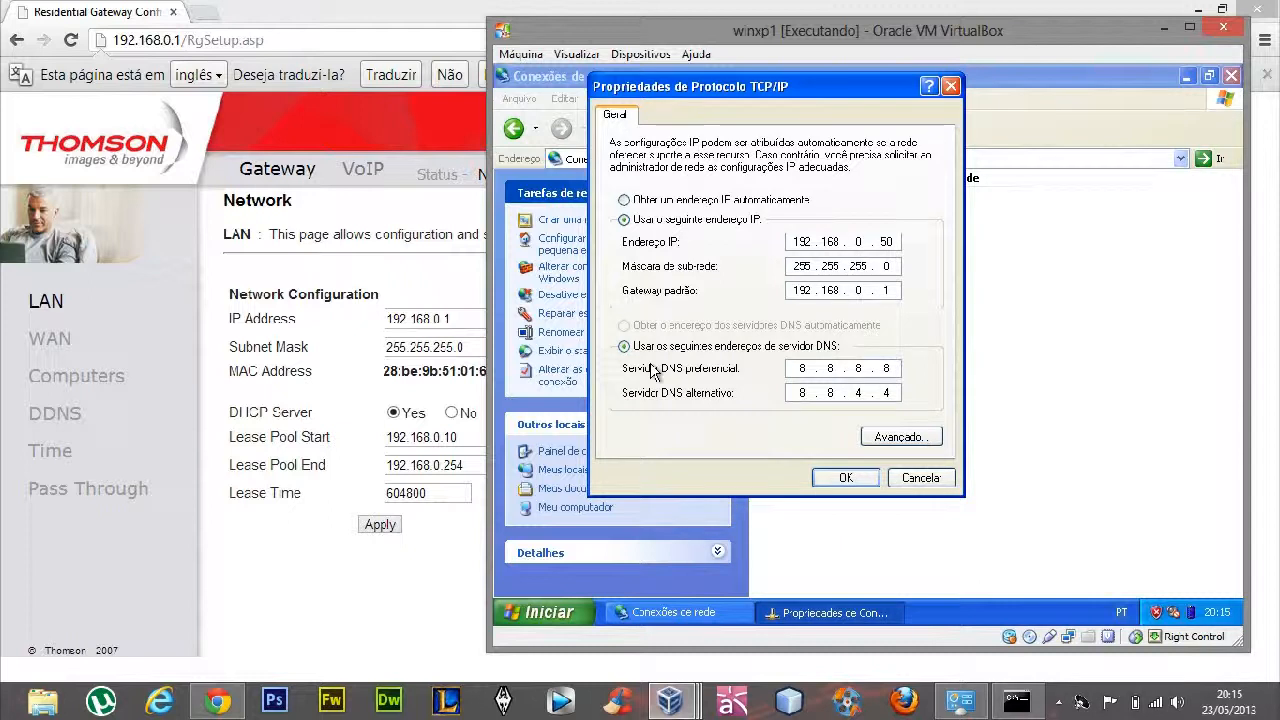
left_click(832, 479)
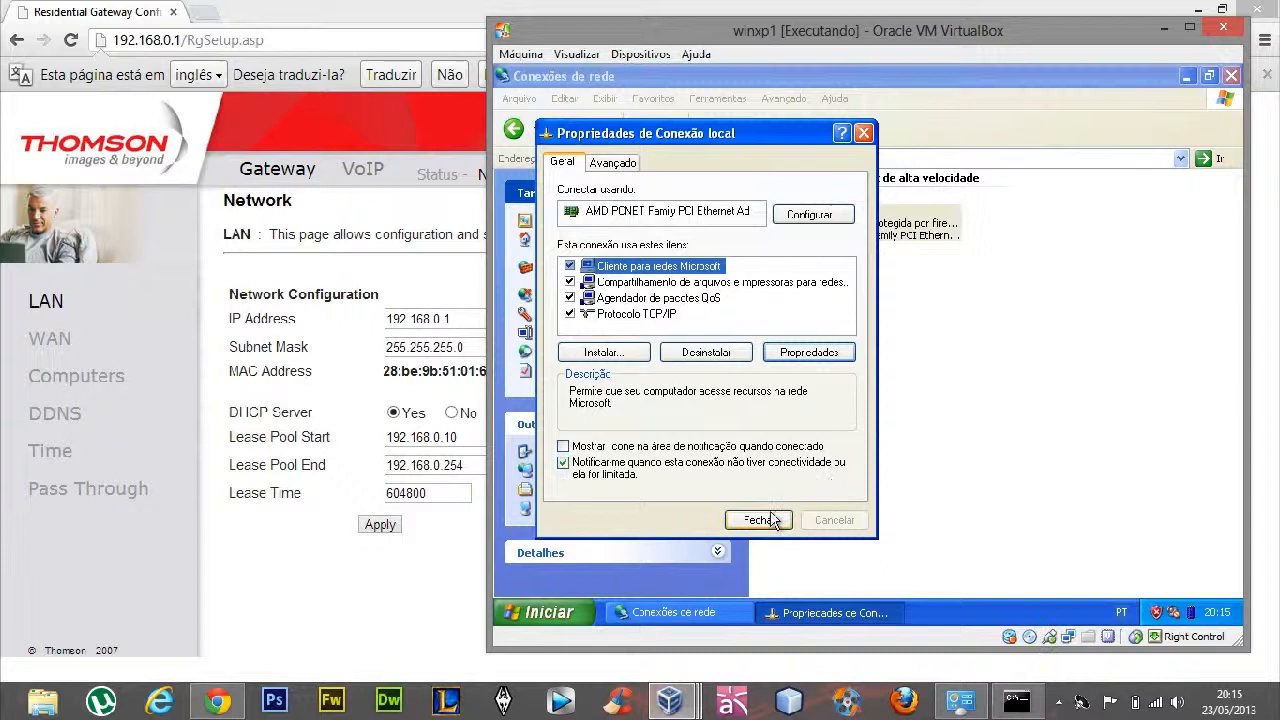
left_click(770, 519)
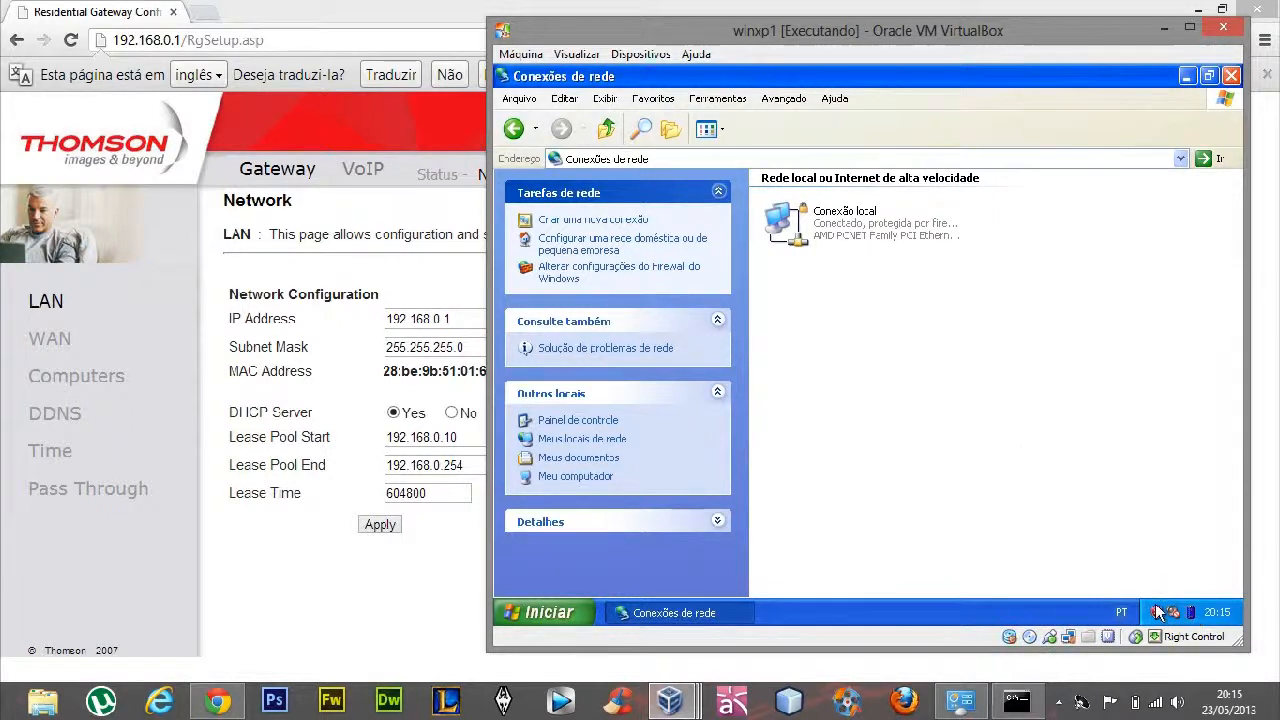
Switch to the winxp3 virtual machine, place it beside winxp1, and open its network connections through the Control Panel
left_click_drag(897, 40, 410, 33)
mouse_move(682, 688)
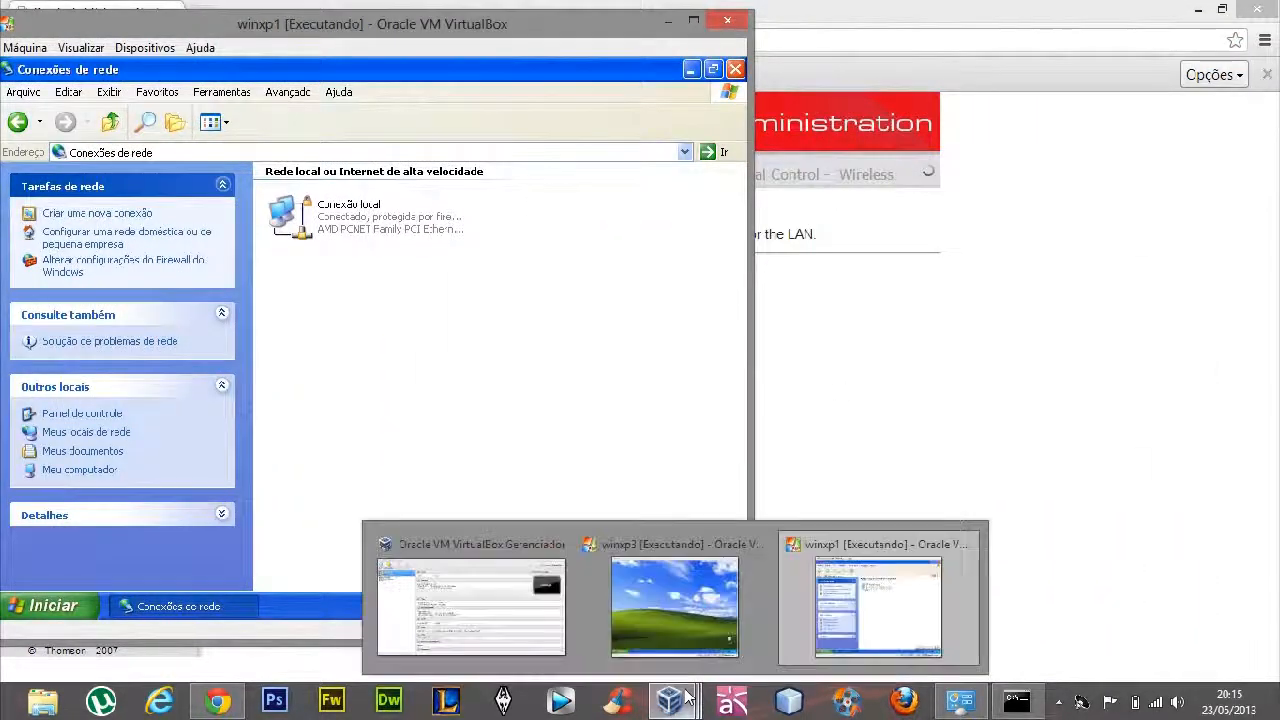
left_click(675, 607)
left_click_drag(668, 28, 463, 26)
left_click(398, 597)
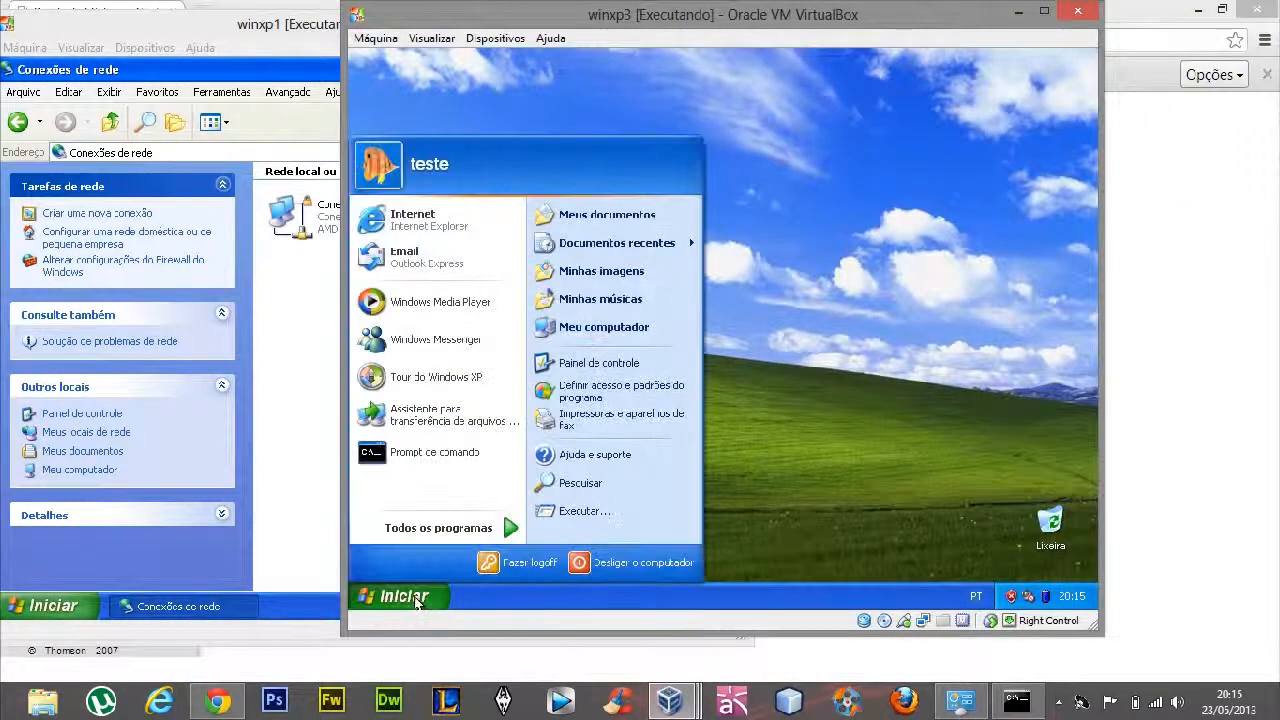
left_click(592, 363)
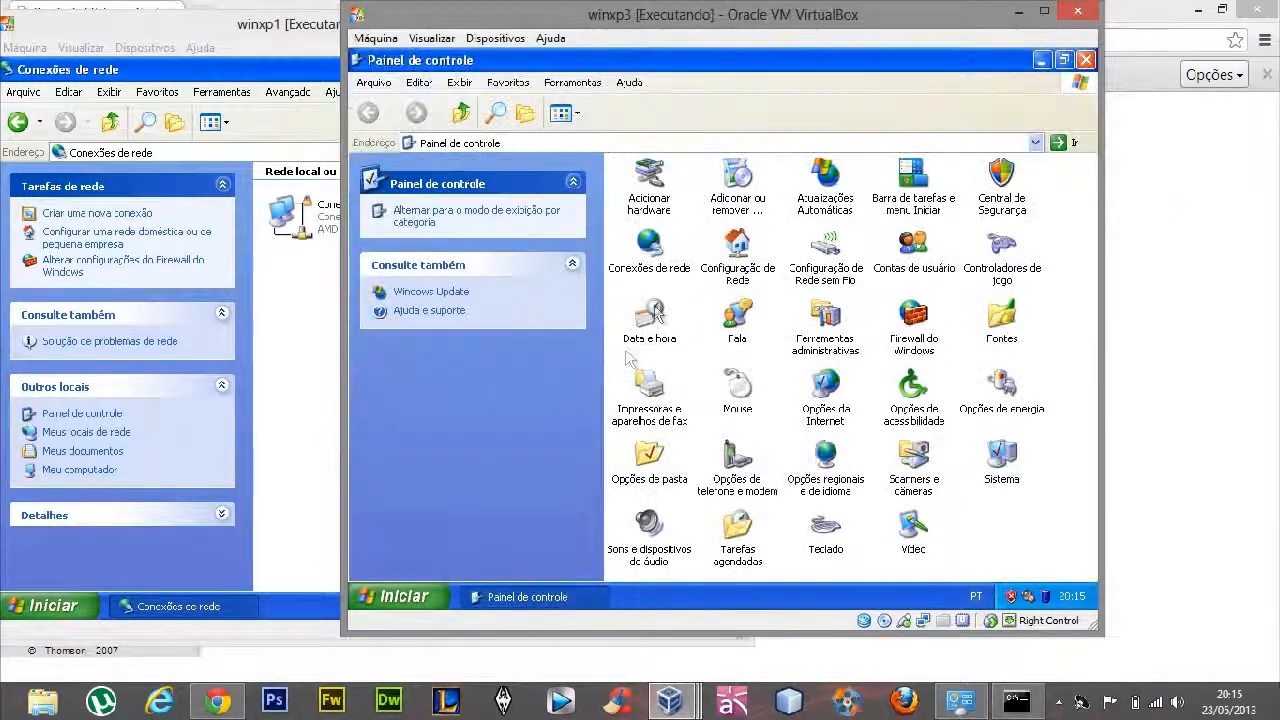
double_click(649, 245)
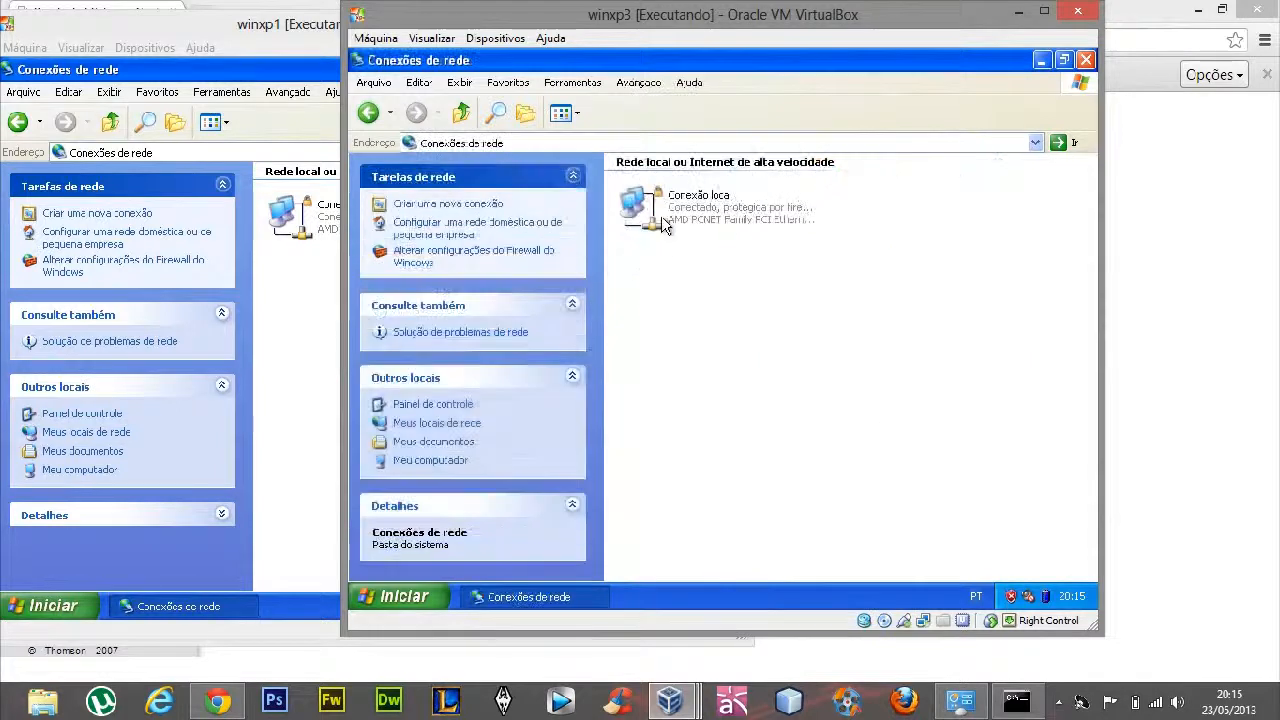
Open the TCP/IP properties of winxp3's local connection and choose a manually specified IP address
right_click(662, 220)
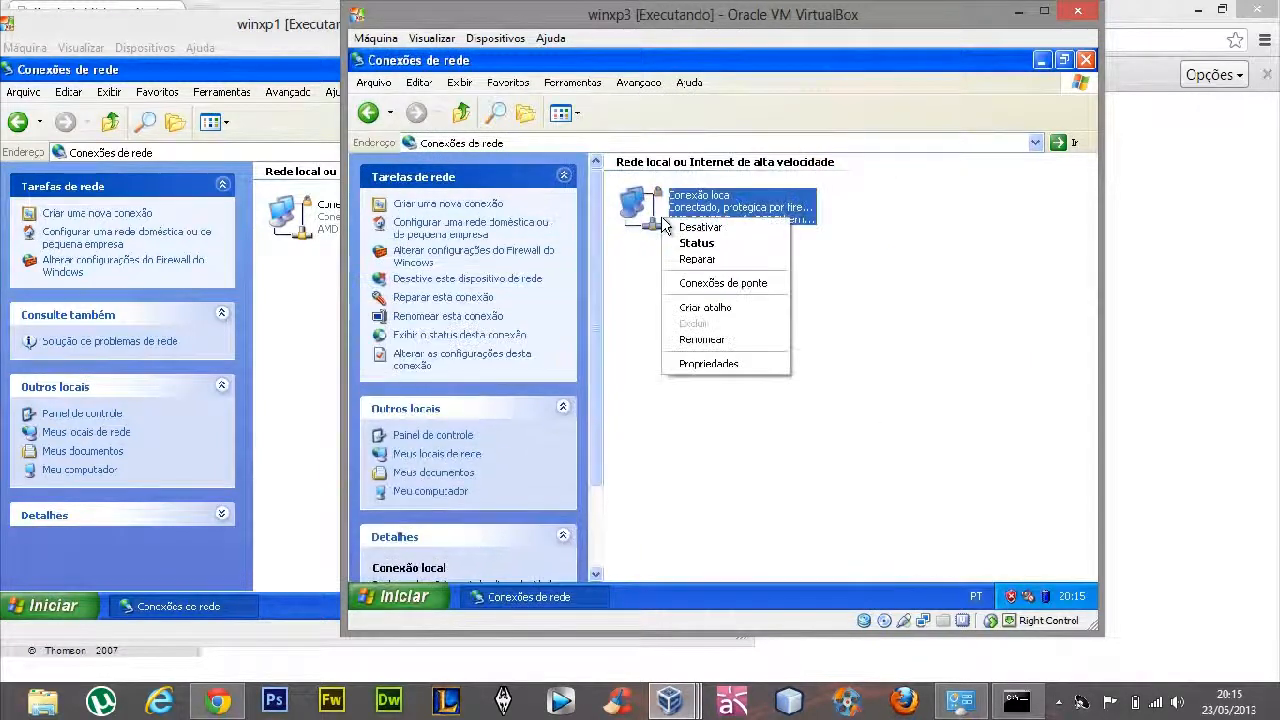
left_click(713, 364)
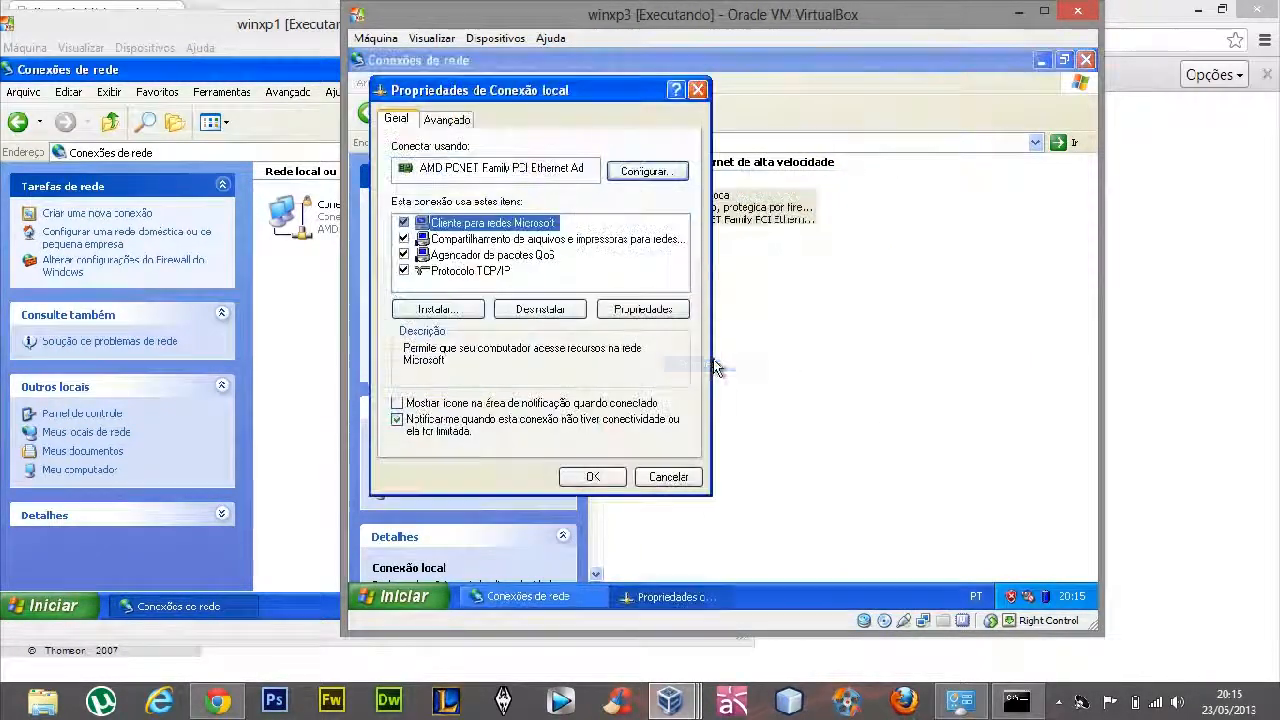
left_click(491, 274)
left_click(644, 310)
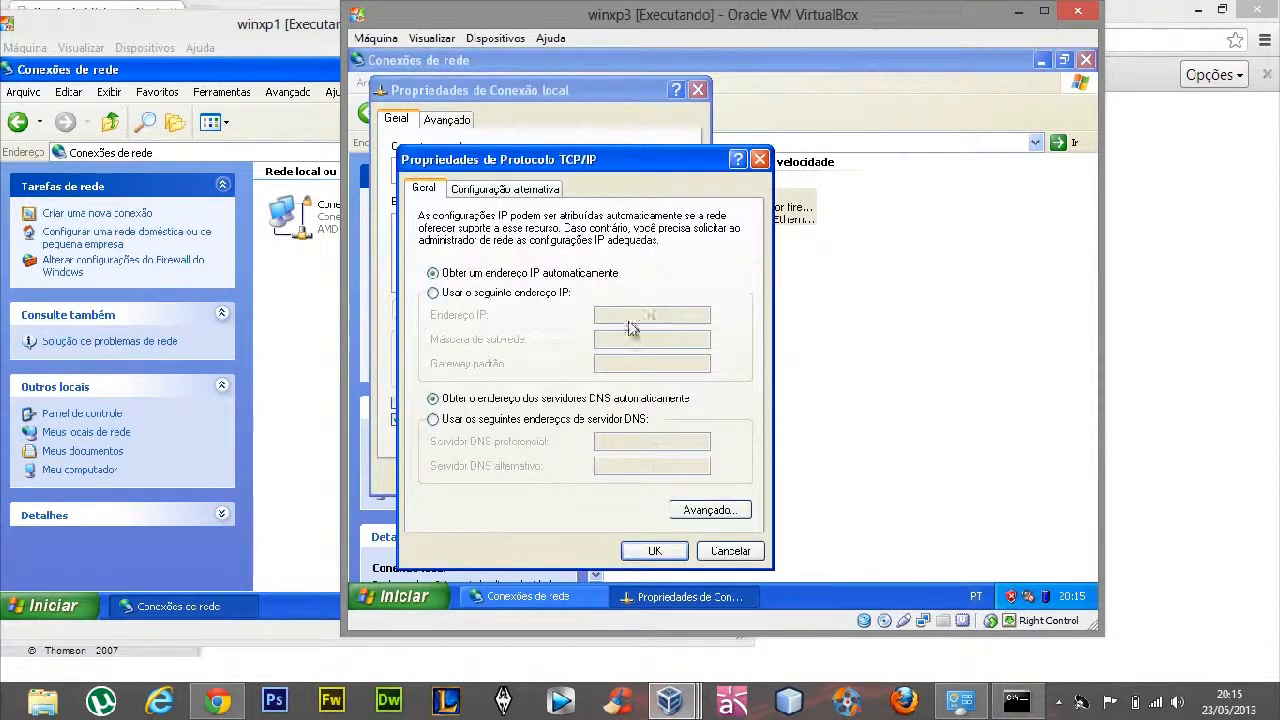
left_click(468, 300)
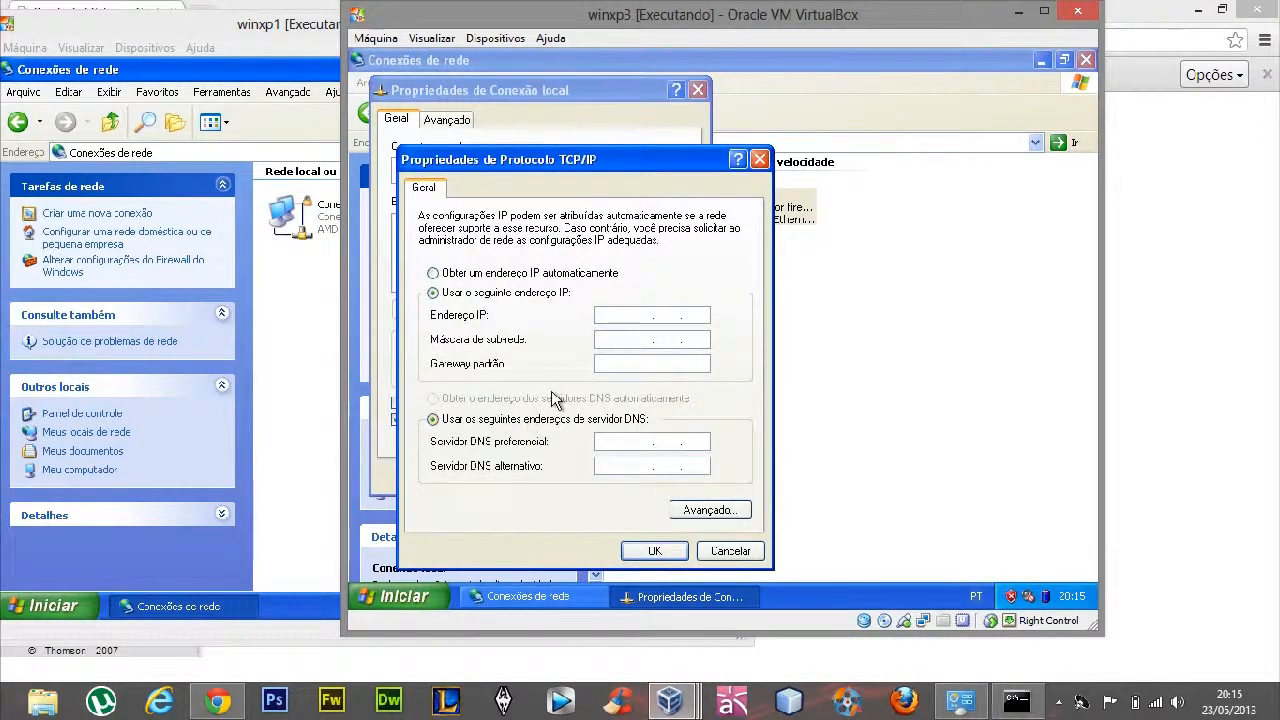
Give winxp3 IP 192.168.0.60, mask 255.255.255.0, gateway 192.168.0.1 and DNS servers 8.8.8.8 and 8.8.4.4, and close the connection properties
left_click(612, 314)
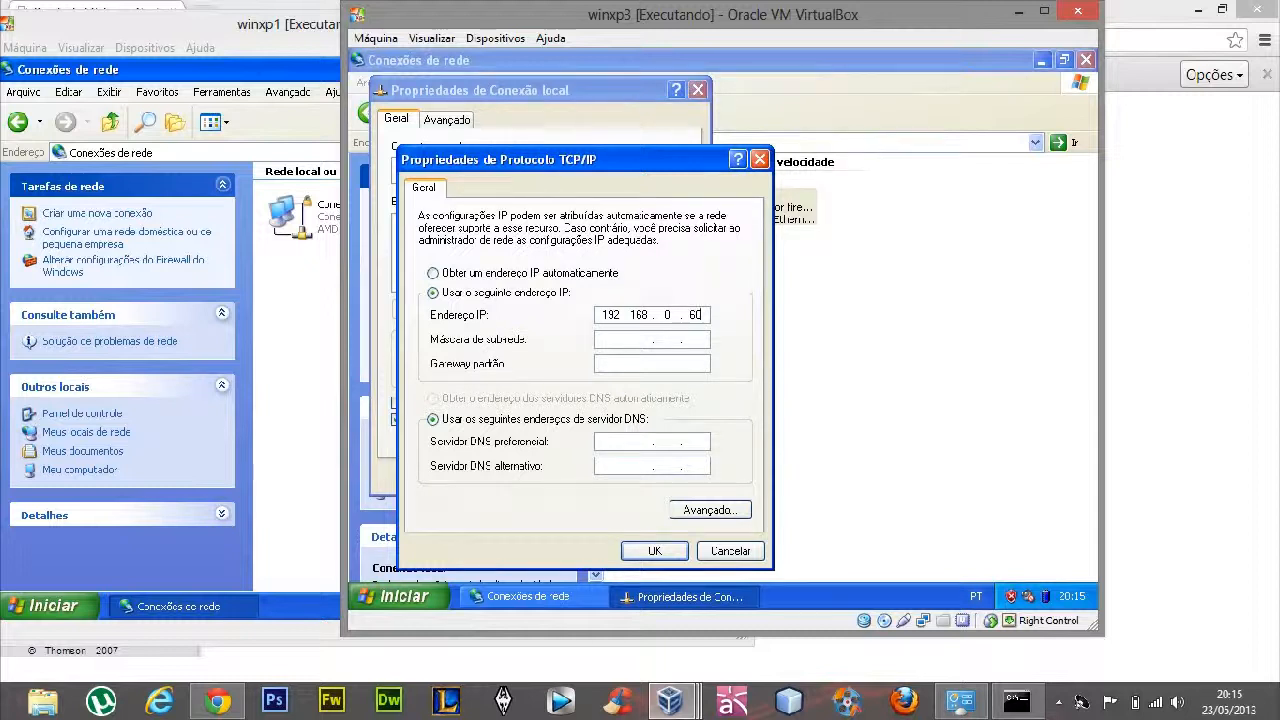
key("Tab")
key("Tab")
key("Tab")
key("Tab")
left_click(652, 551)
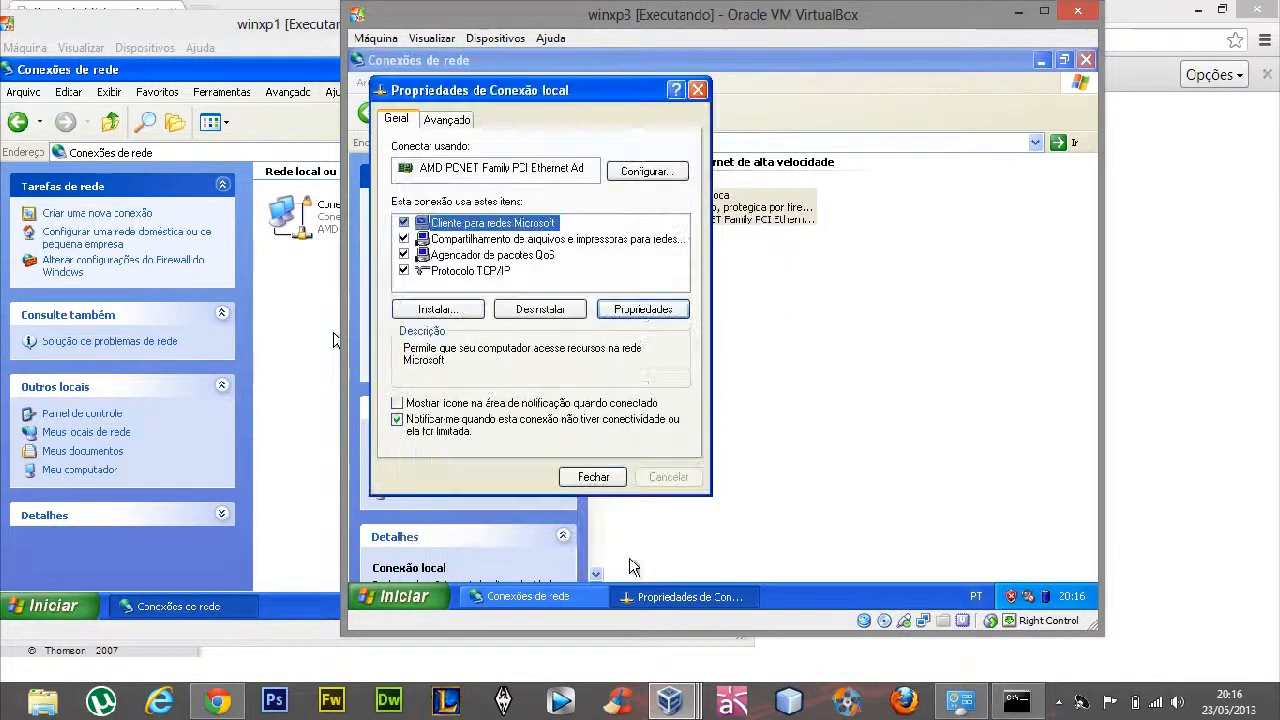
left_click(595, 477)
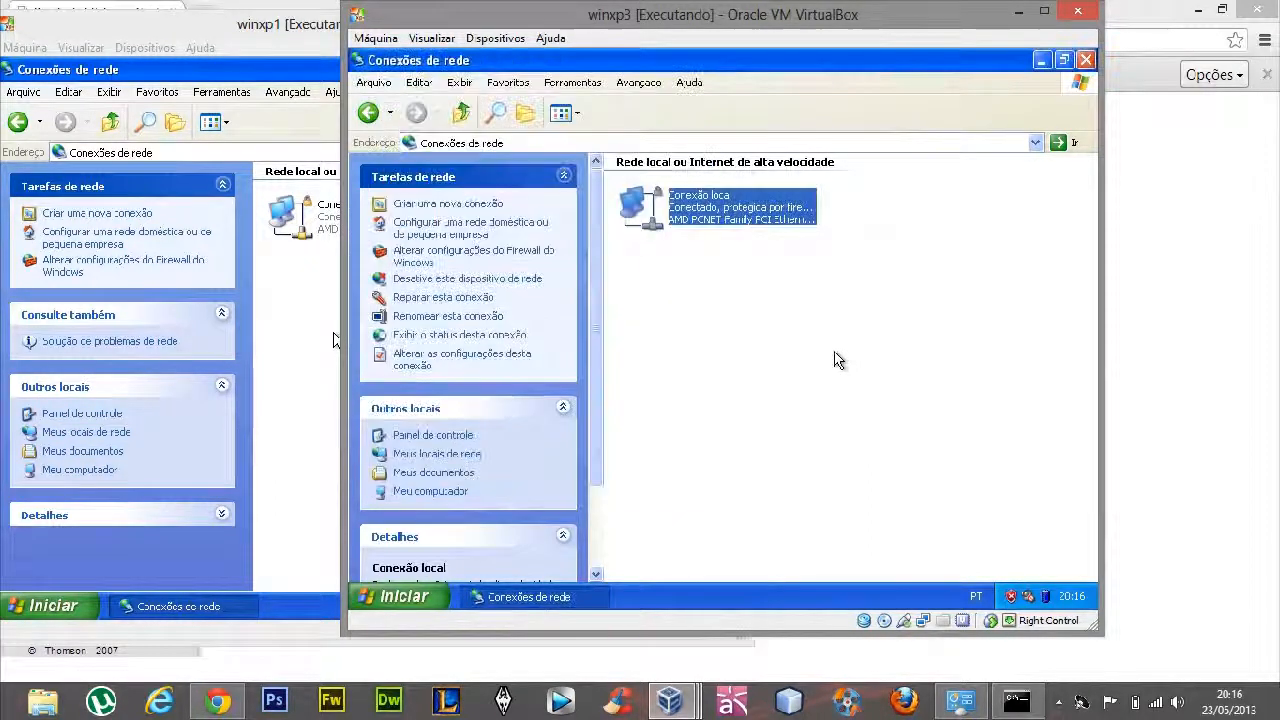
left_click(835, 360)
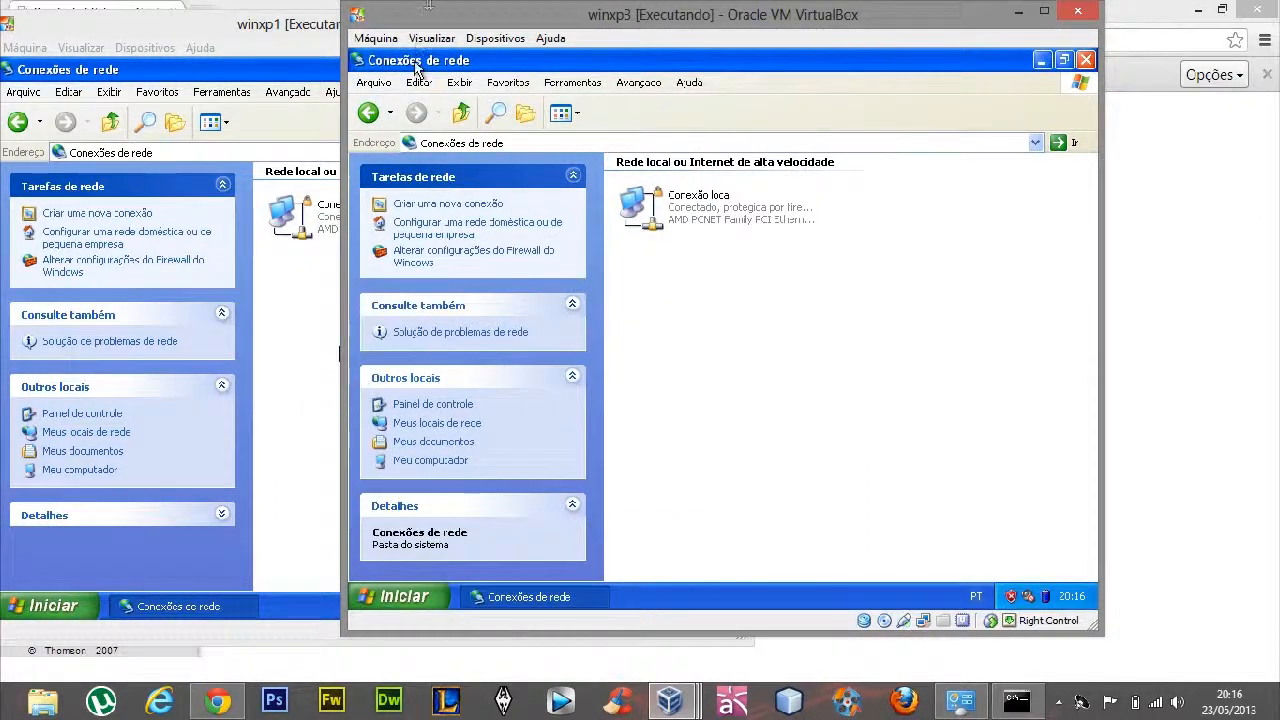
Arrange the winxp3 and winxp1 windows side by side and open a Command Prompt in winxp1
left_click_drag(443, 20, 620, 28)
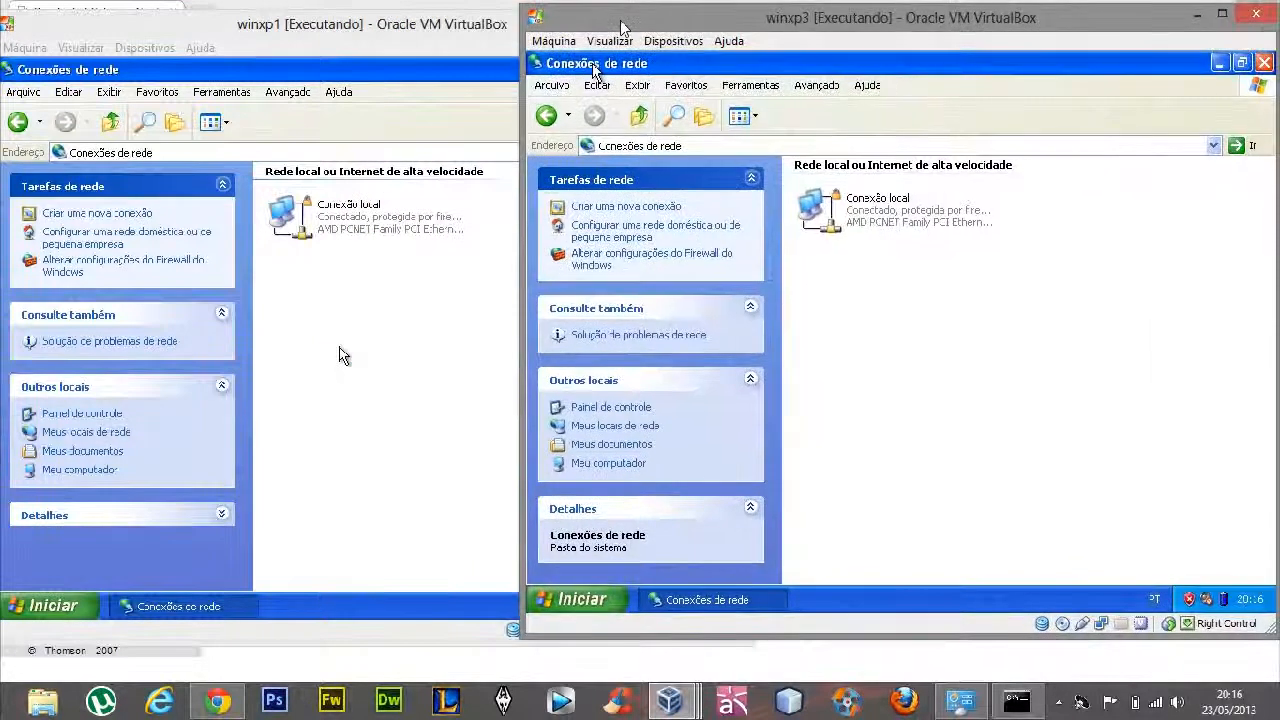
left_click(466, 25)
left_click_drag(466, 25, 491, 17)
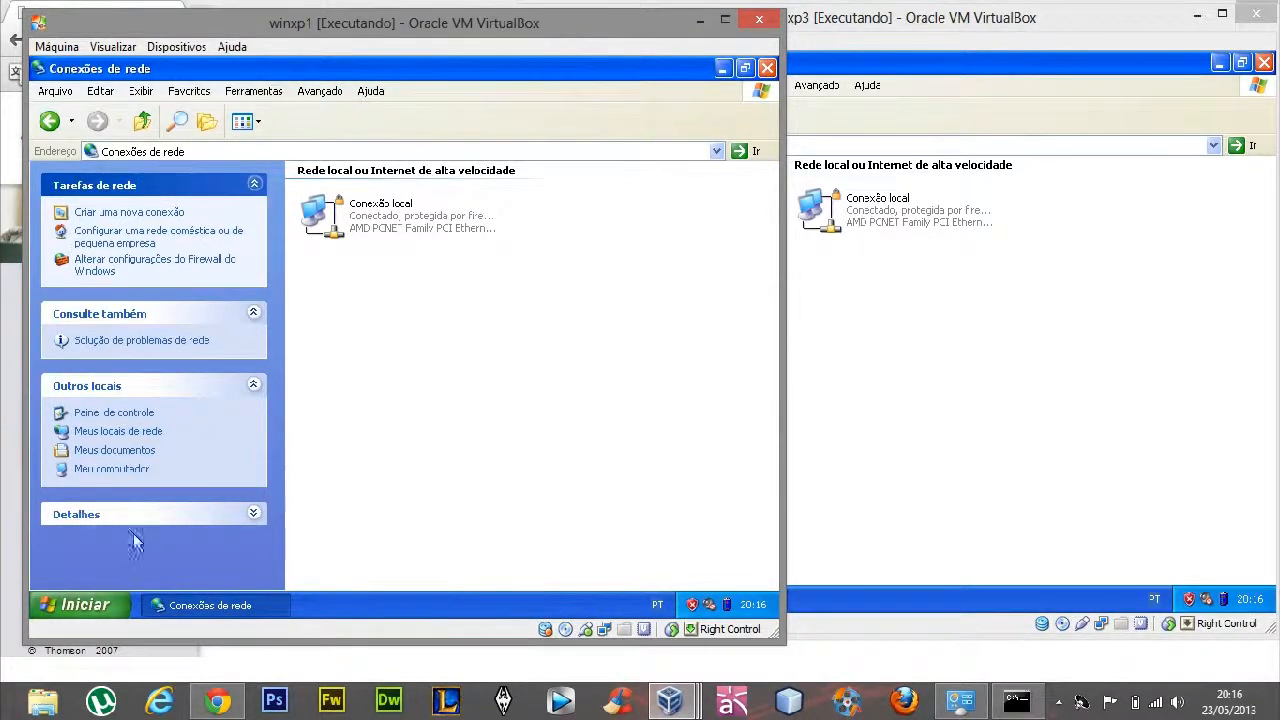
left_click(95, 605)
left_click(245, 532)
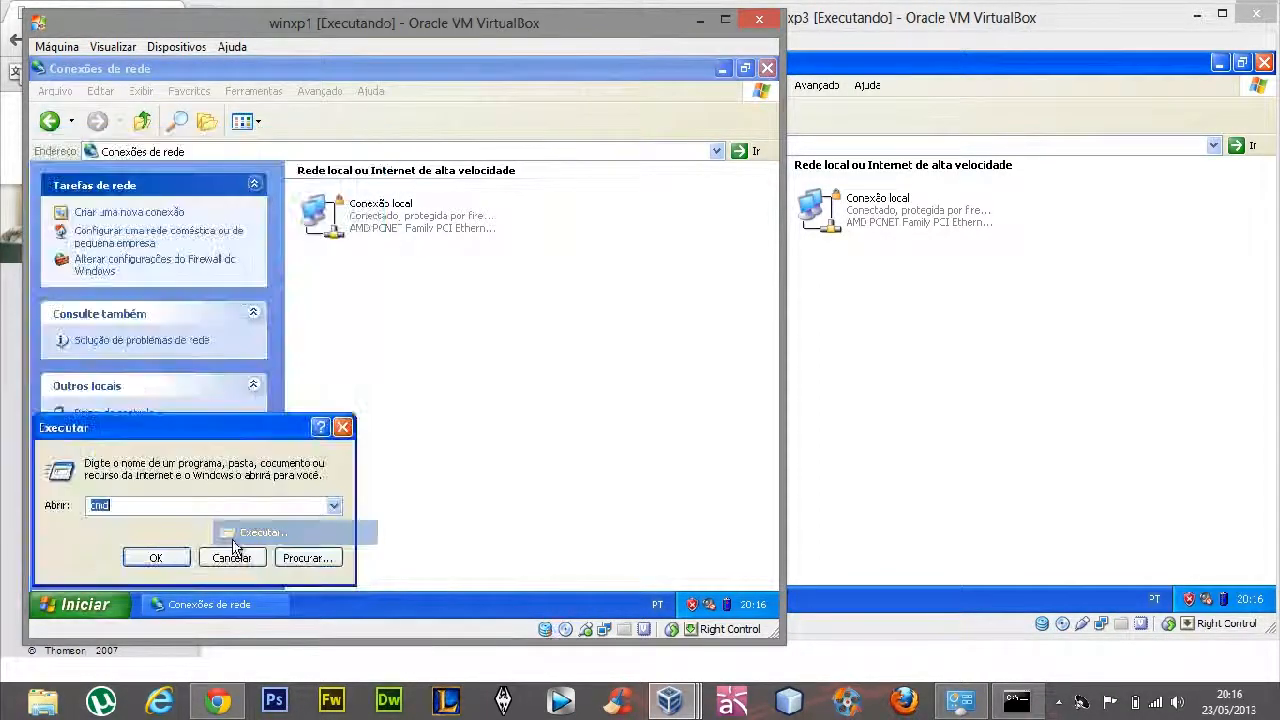
key("Return")
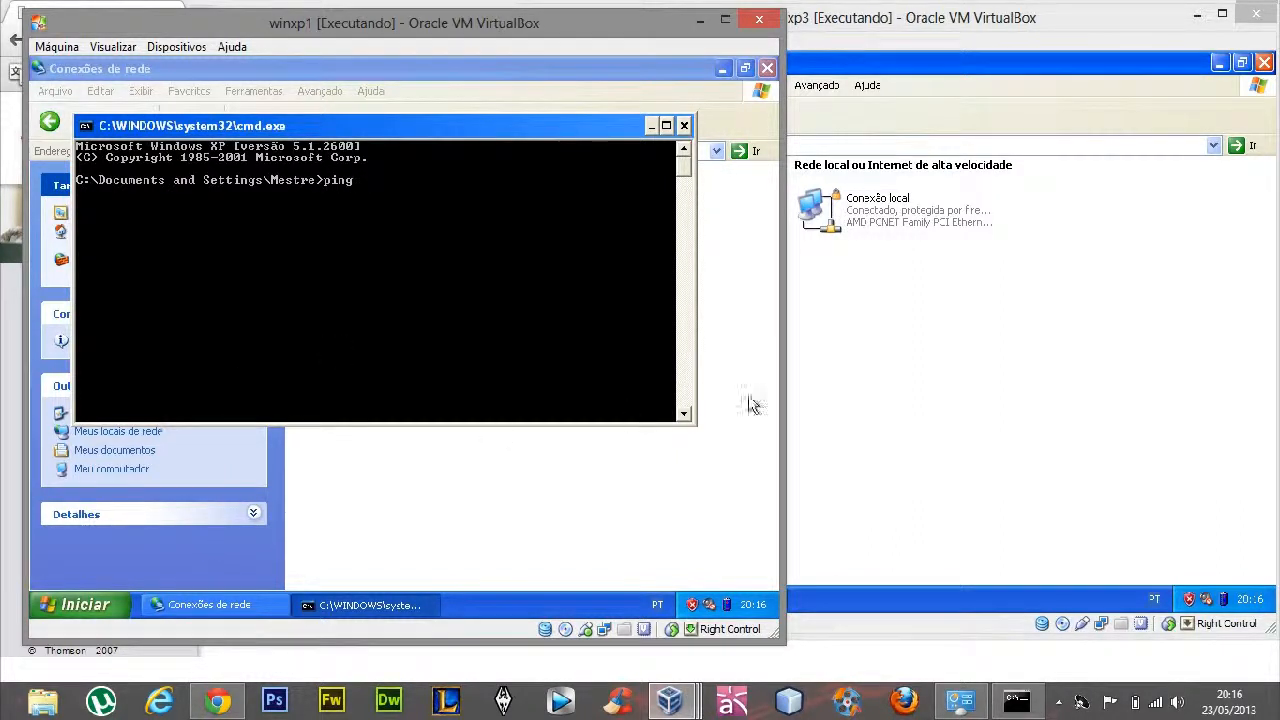
Ping winxp3 at 192.168.0.60 from winxp1's Command Prompt
left_click(888, 372)
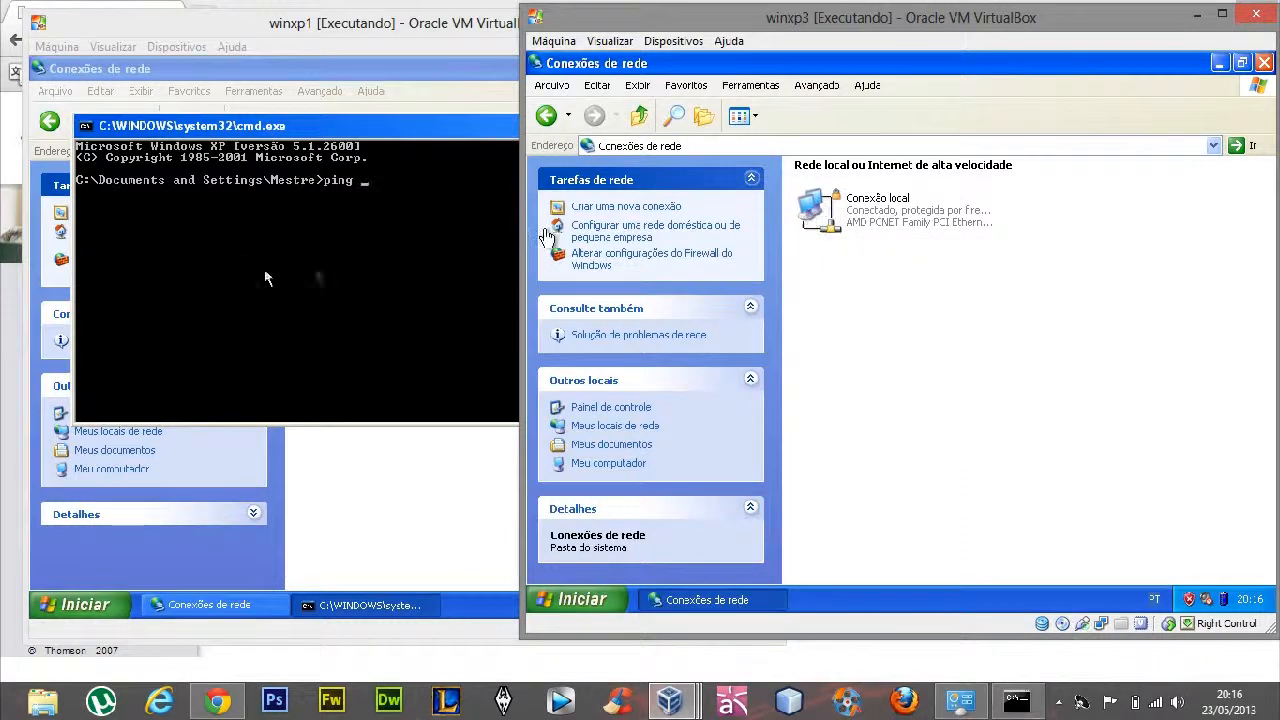
left_click(318, 276)
type("192")
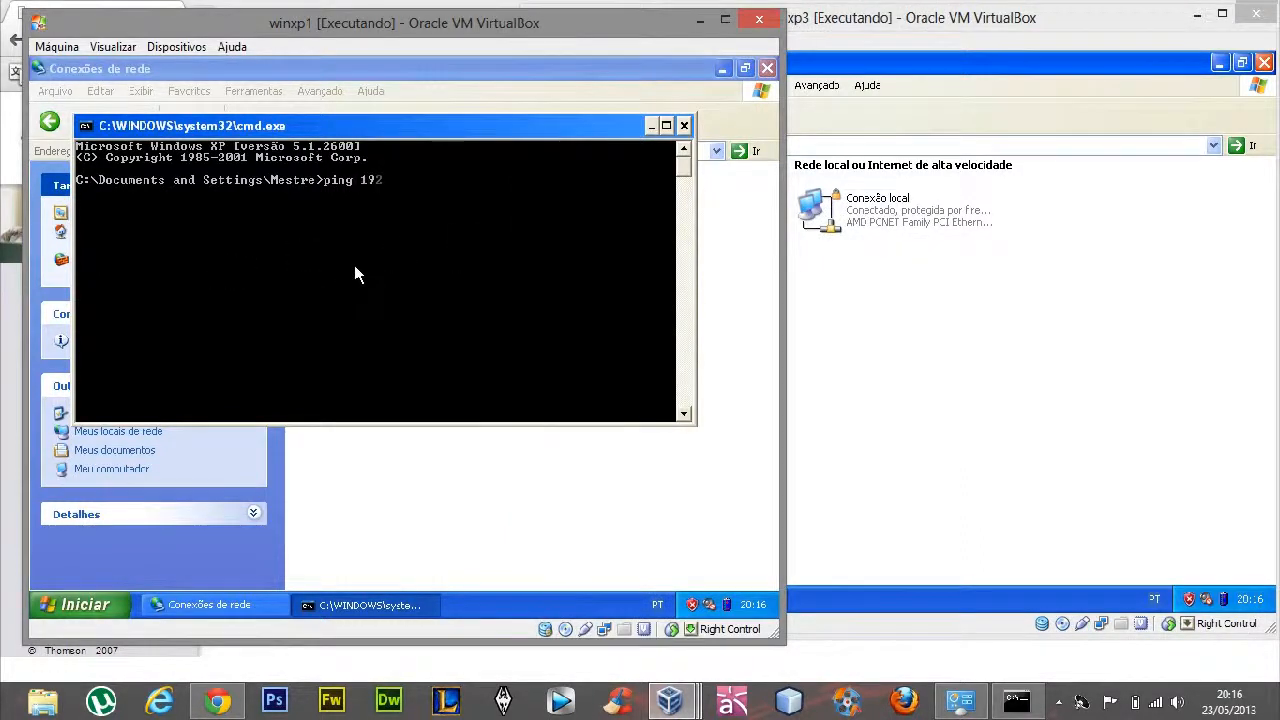
type(".168.0.60")
key("Return")
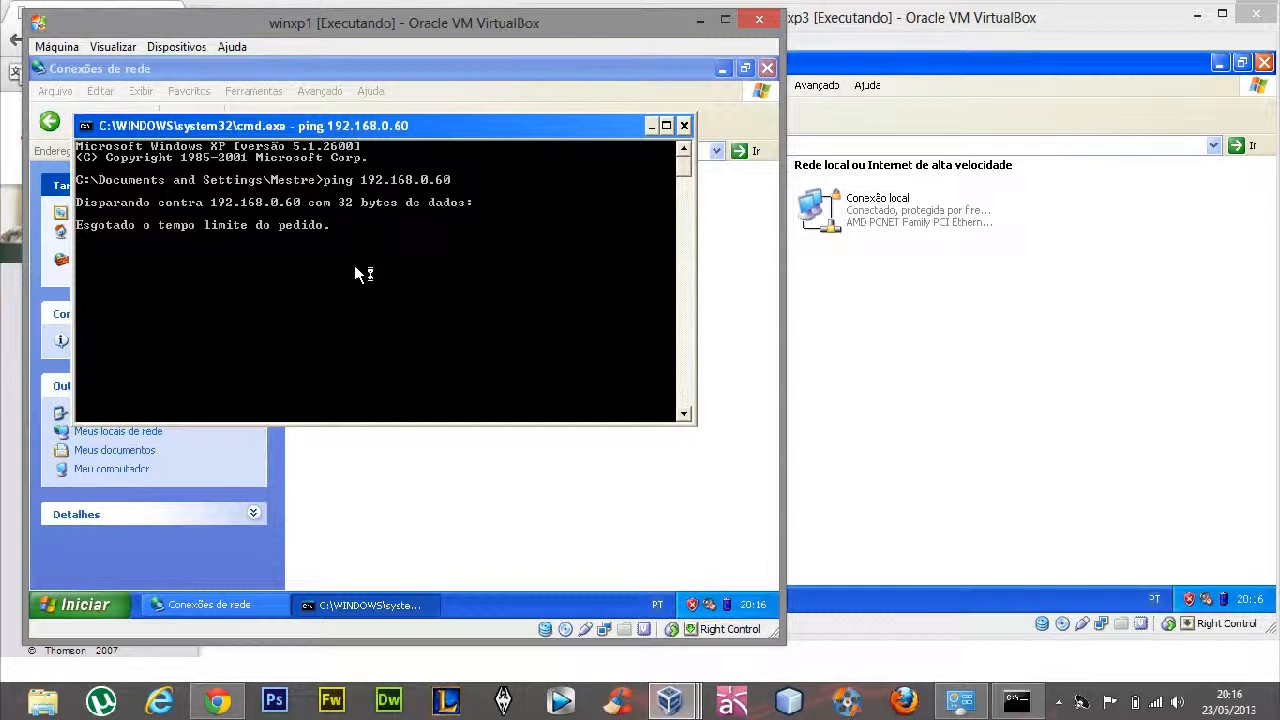
Open the TCP/IP properties of winxp1's local connection
right_click(431, 225)
left_click(468, 373)
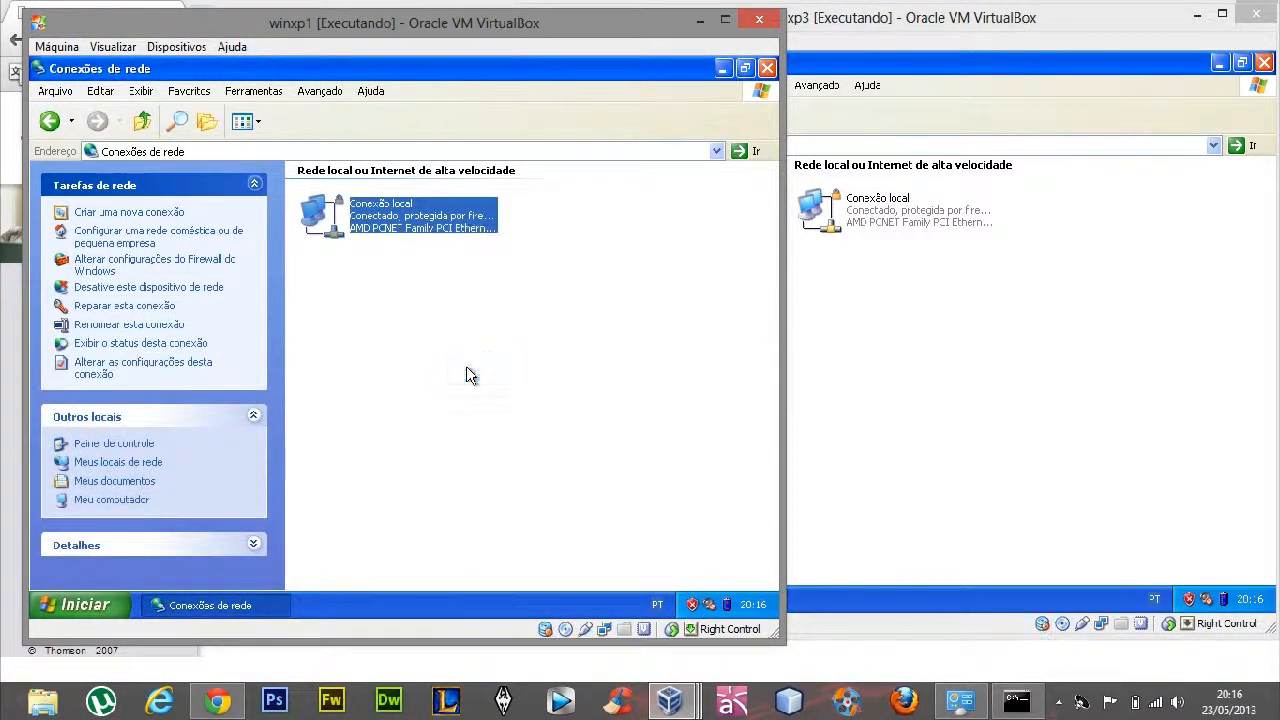
left_click(250, 361)
left_click(386, 399)
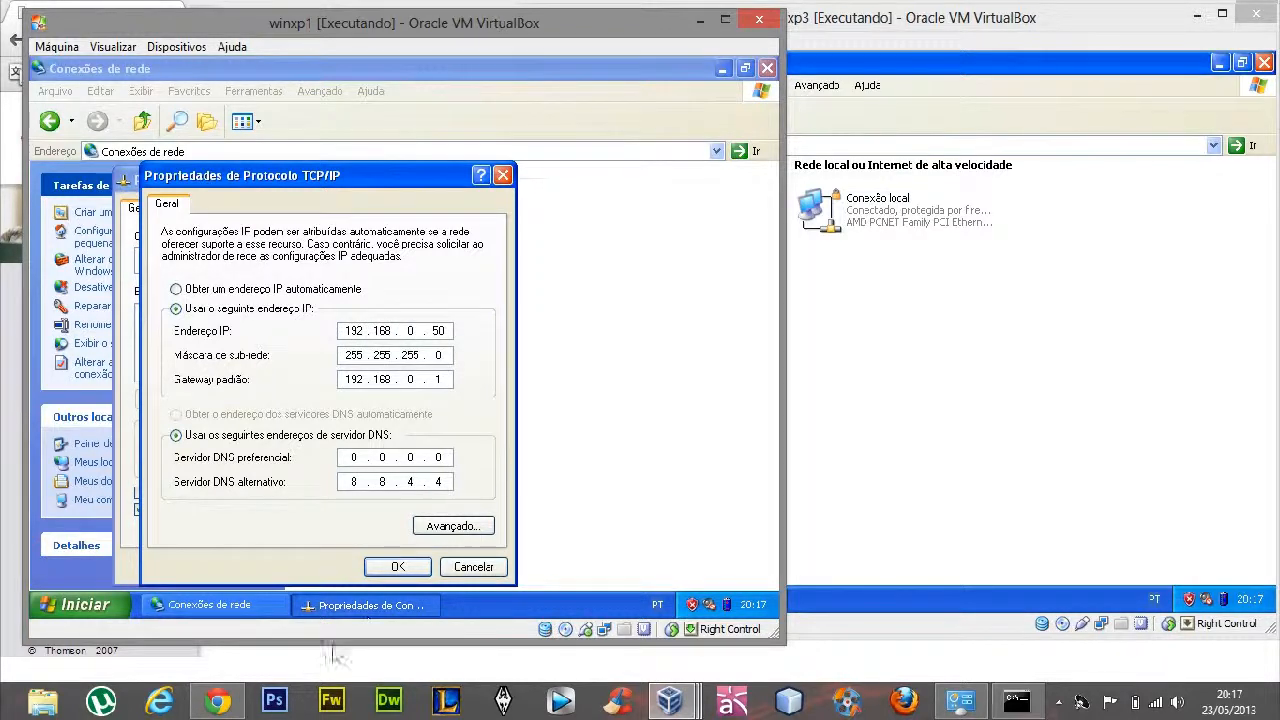
Check the DHCP lease pool start address on the router's LAN page in Chrome, and return to the virtual machines
left_click(216, 702)
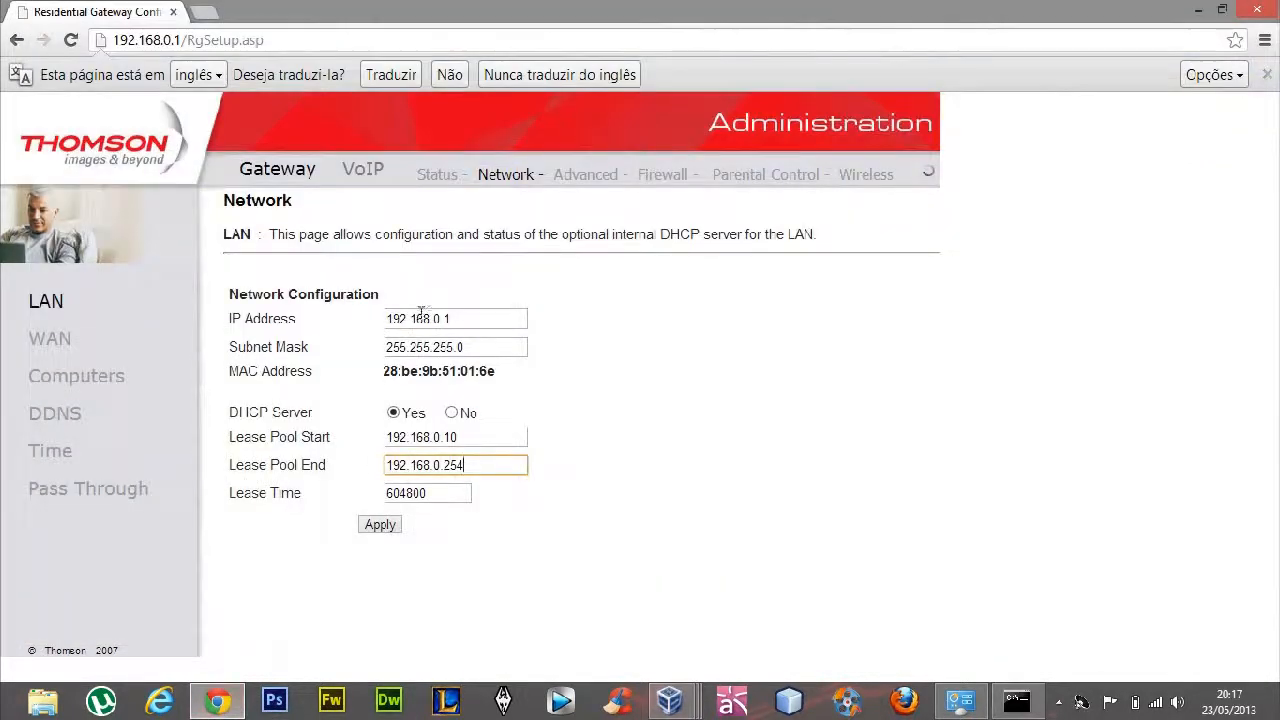
left_click_drag(444, 437, 494, 438)
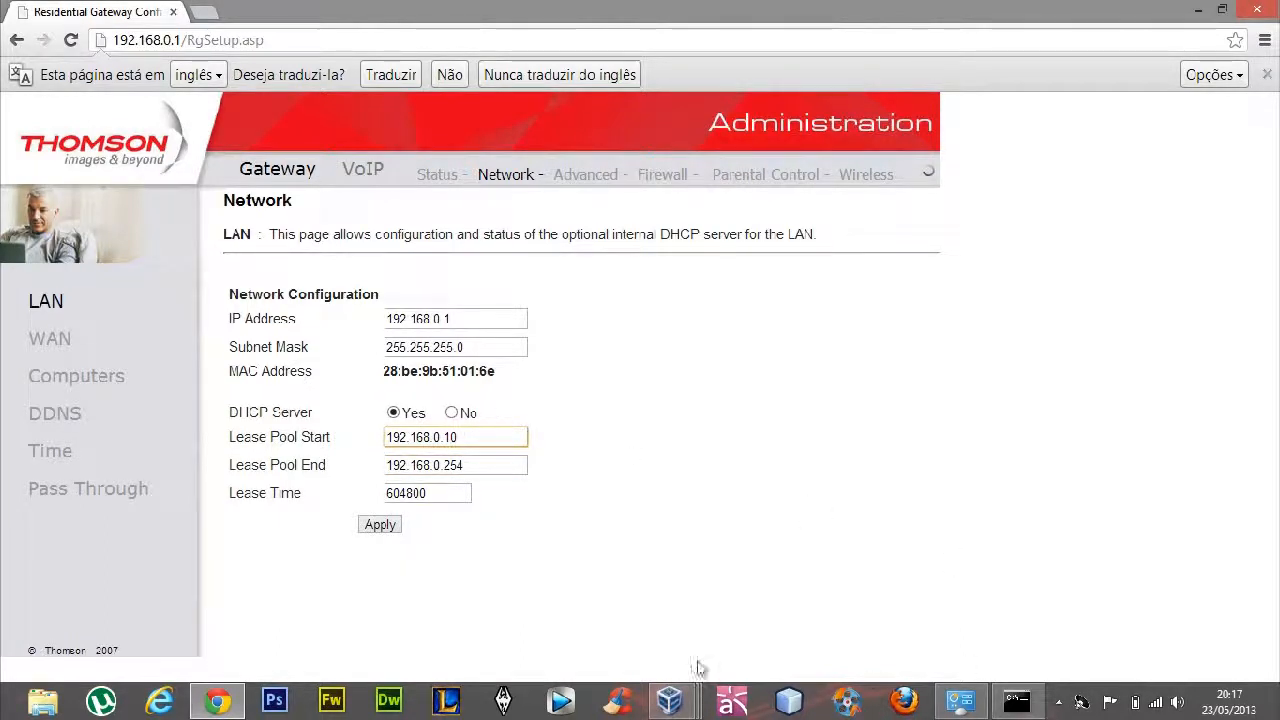
mouse_move(669, 702)
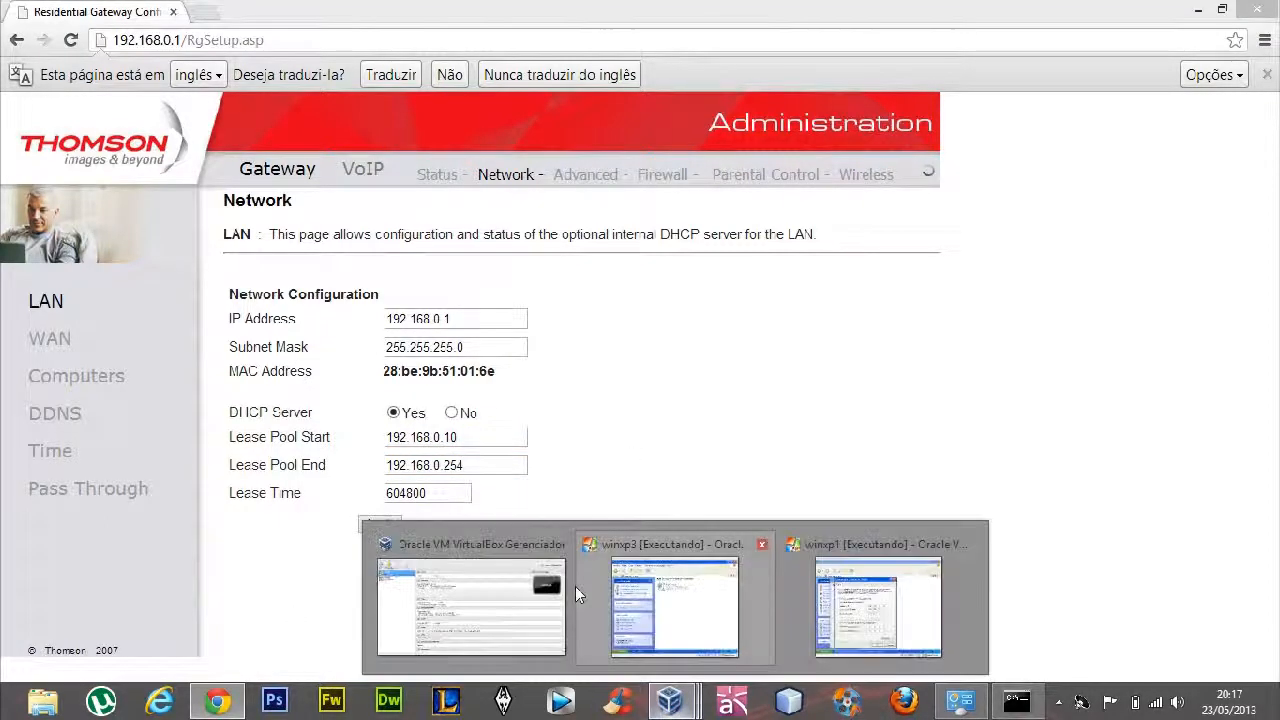
left_click(590, 592)
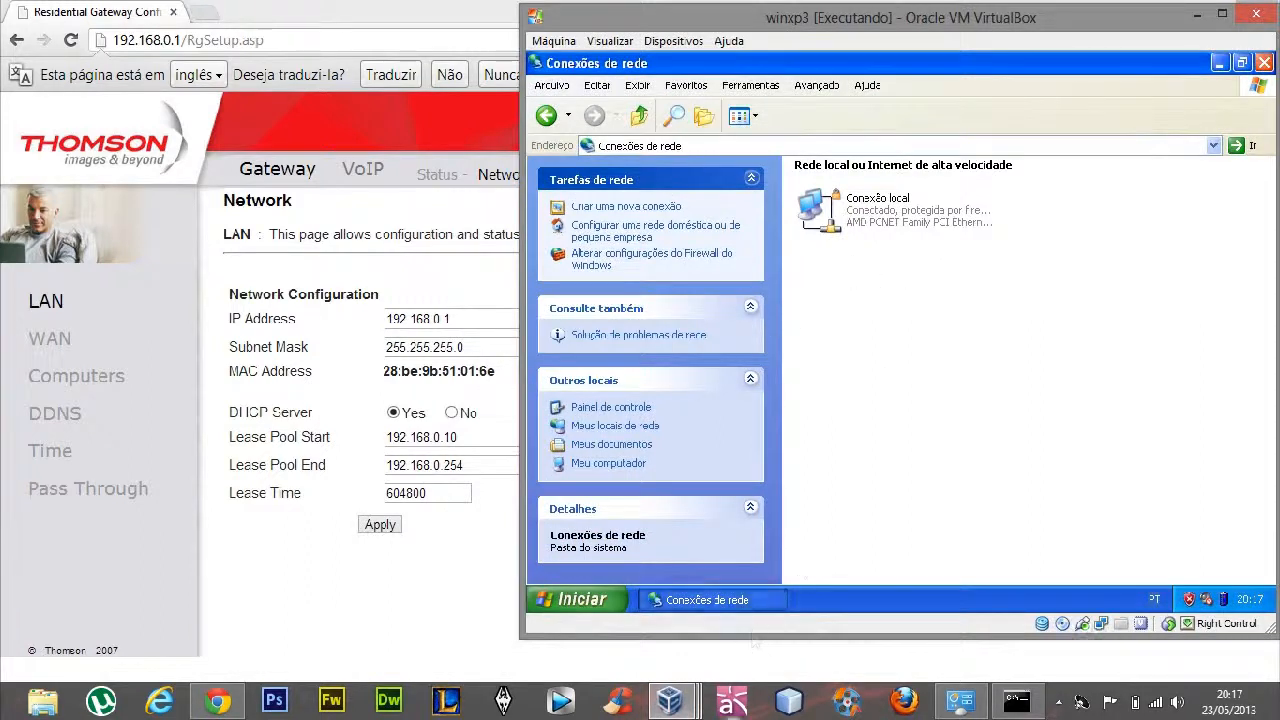
Set winxp1's IP address to 192.168.0.11, and confirm and close the local connection's properties
mouse_move(690, 701)
left_click(852, 610)
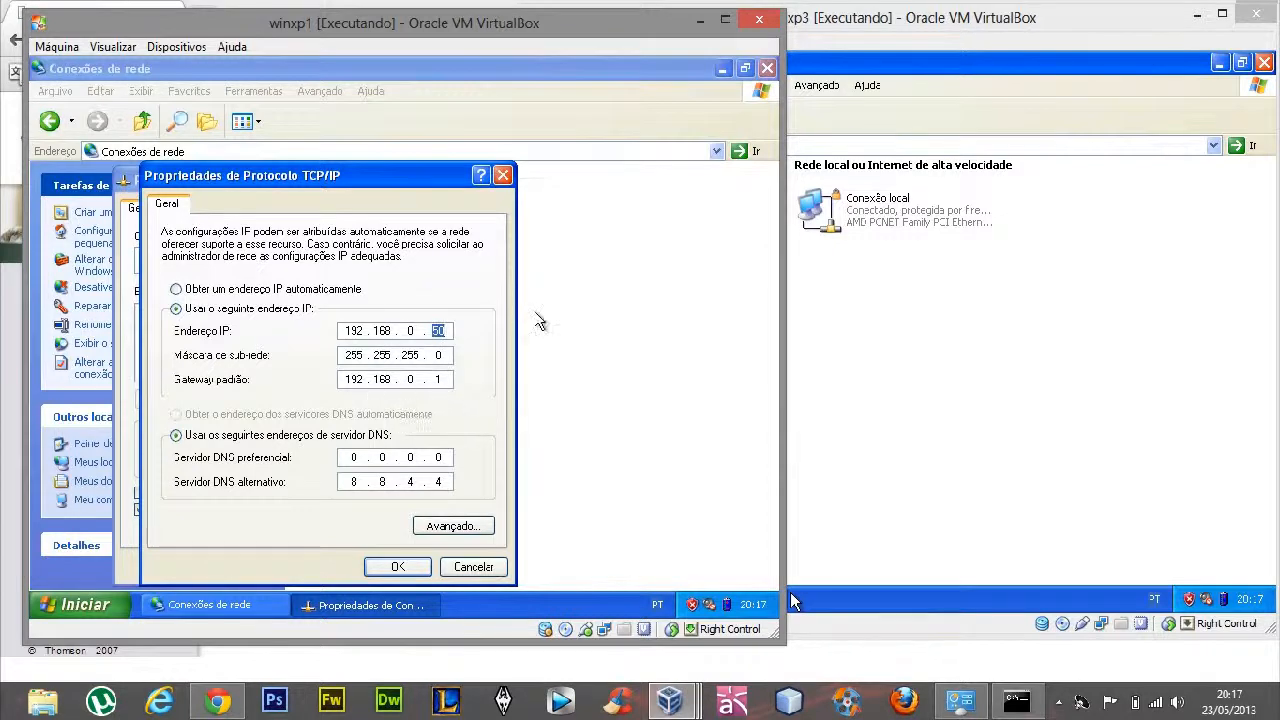
type("11")
left_click(396, 567)
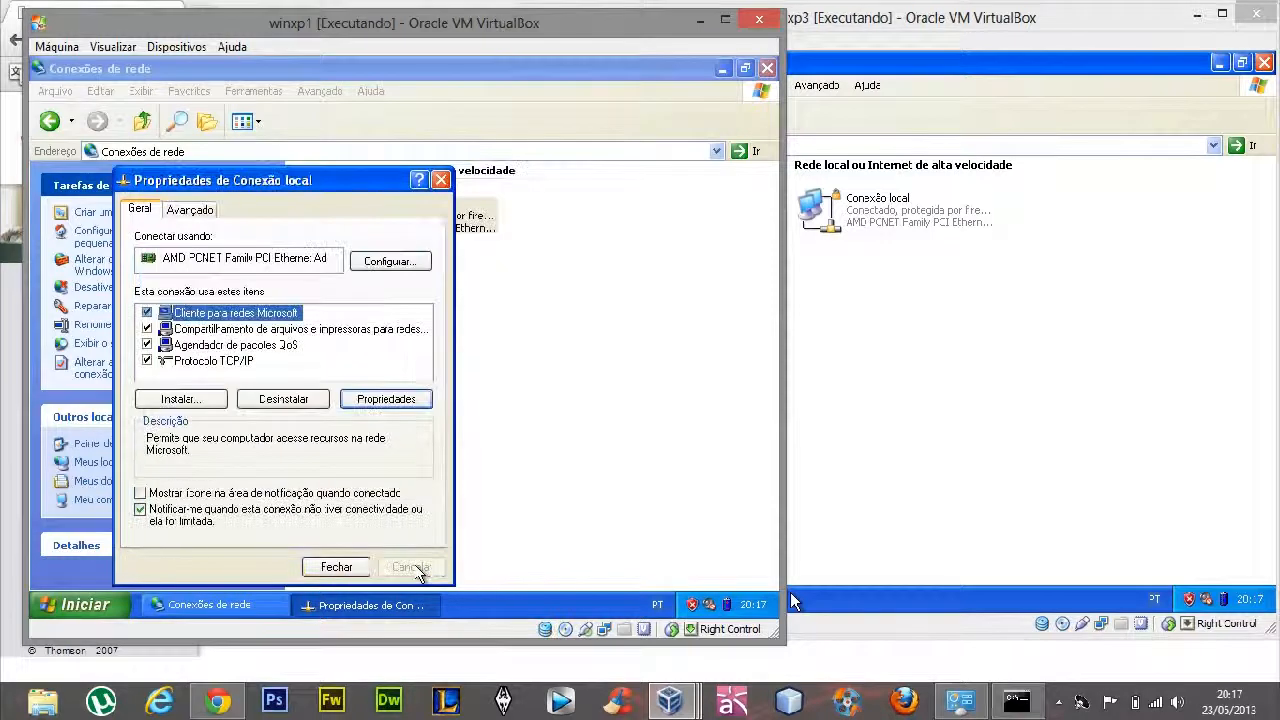
left_click(346, 567)
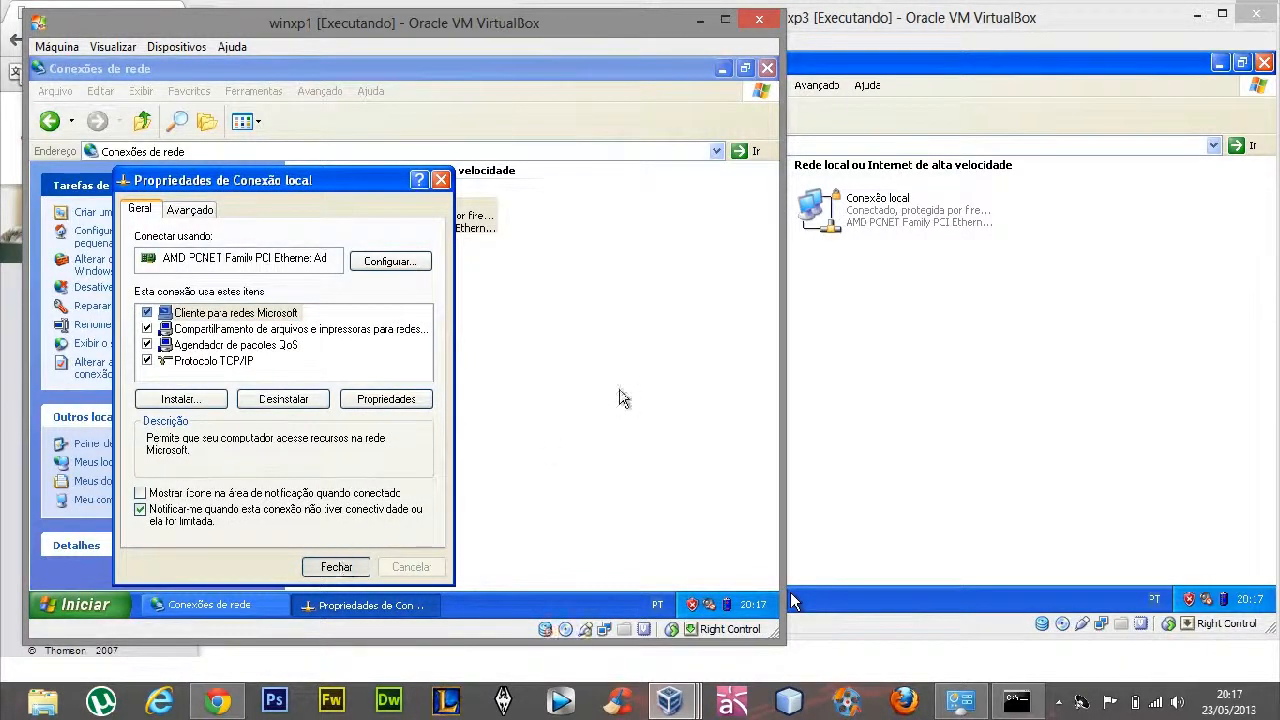
Open winxp3's TCP/IP settings, confirm them, and close the local connection's properties
left_click(818, 378)
right_click(893, 210)
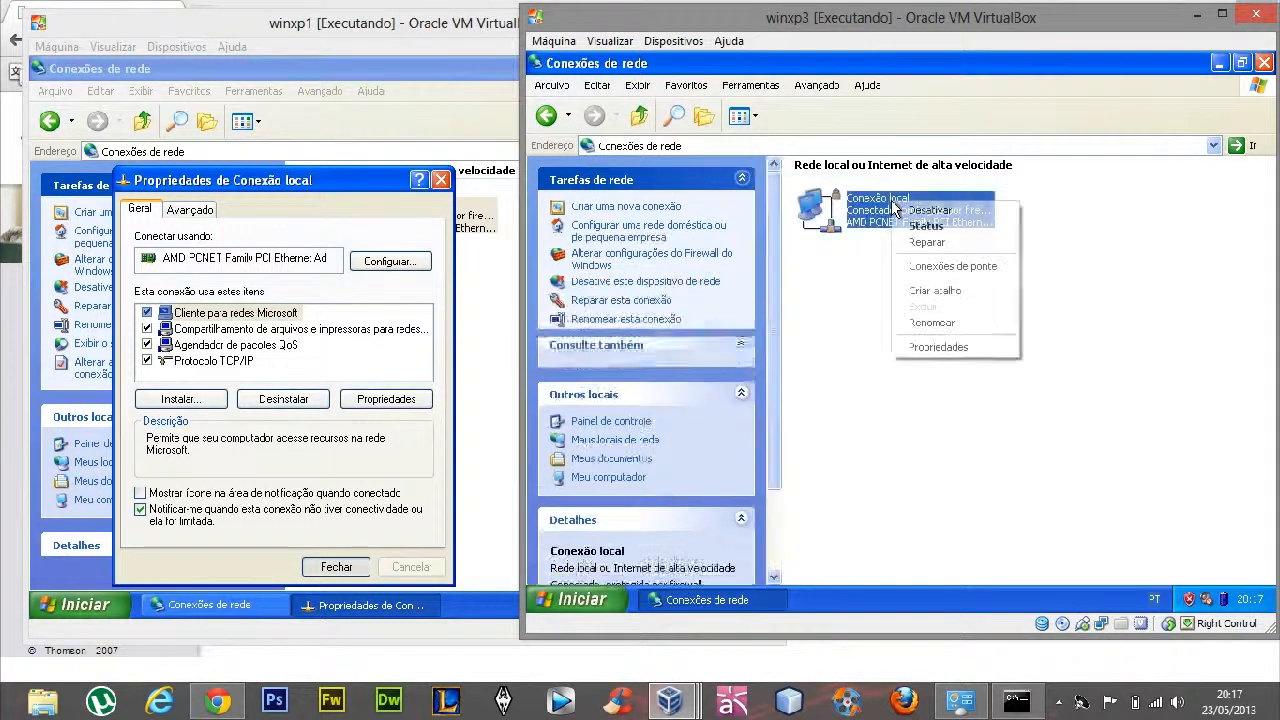
left_click(929, 348)
left_click(660, 273)
left_click(815, 312)
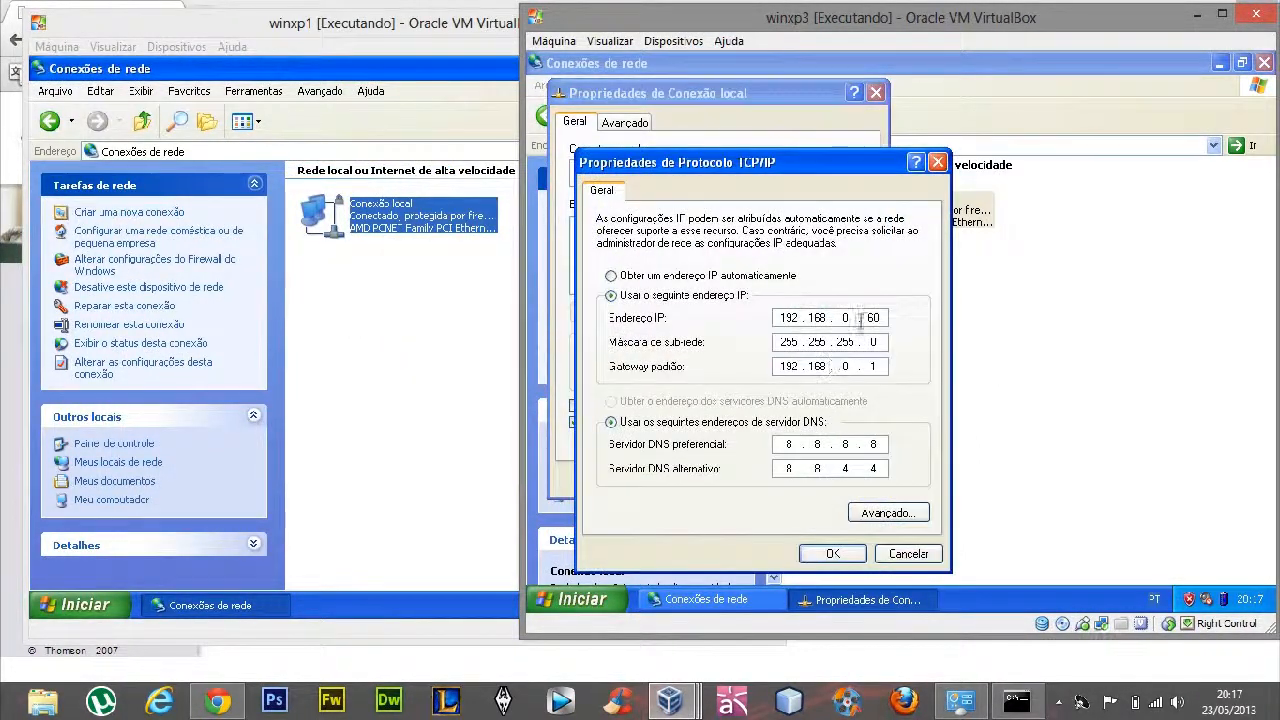
left_click(848, 553)
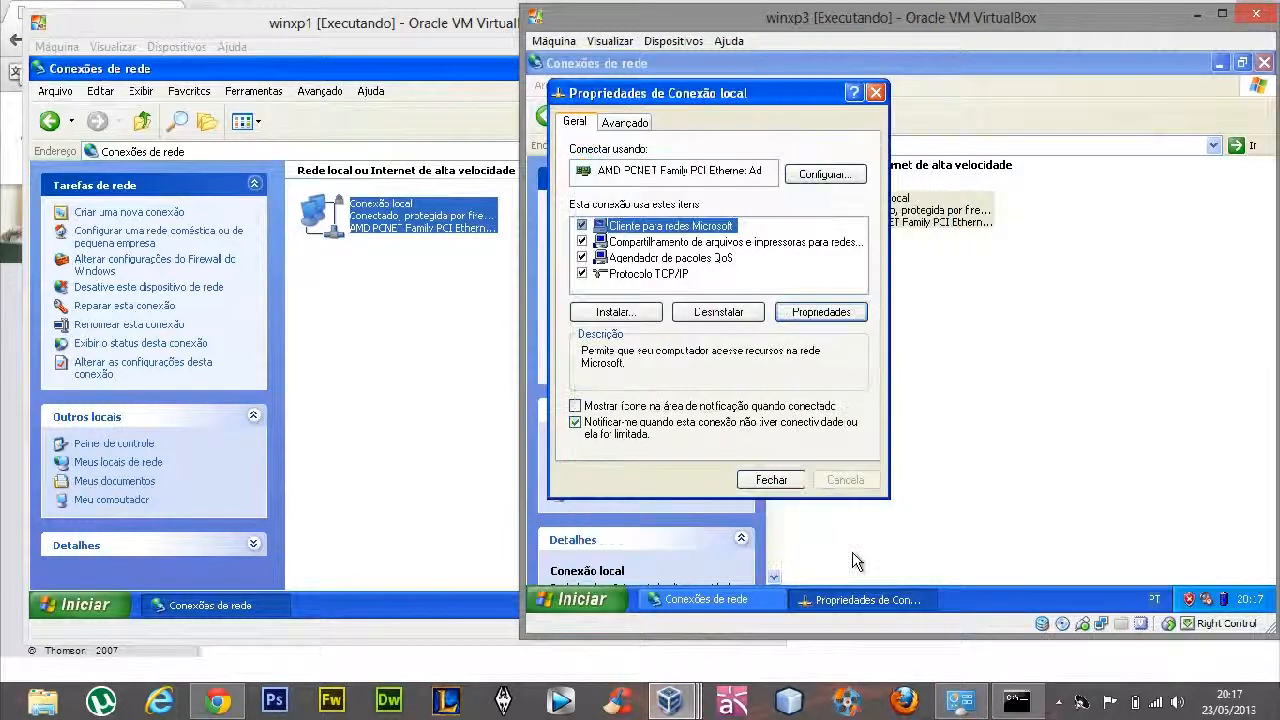
left_click(771, 480)
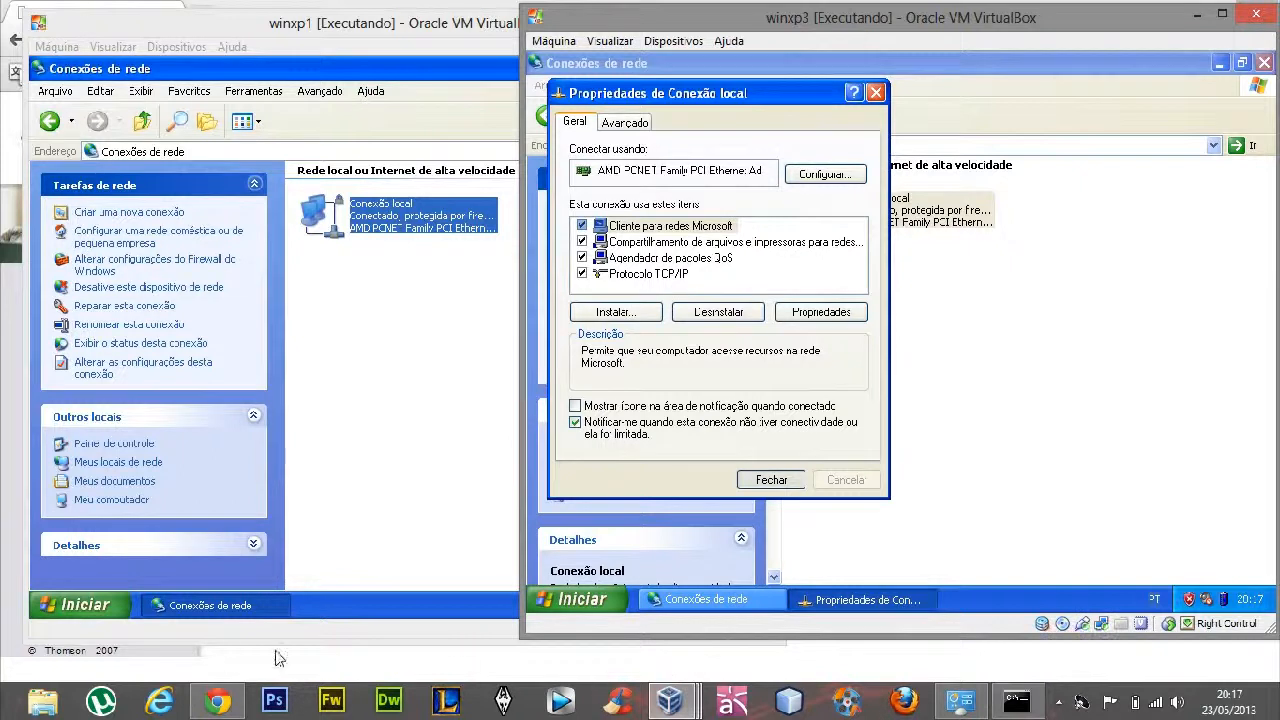
Compare against the DHCP lease pool range on the router's LAN page in Chrome, and return to winxp3
left_click(217, 703)
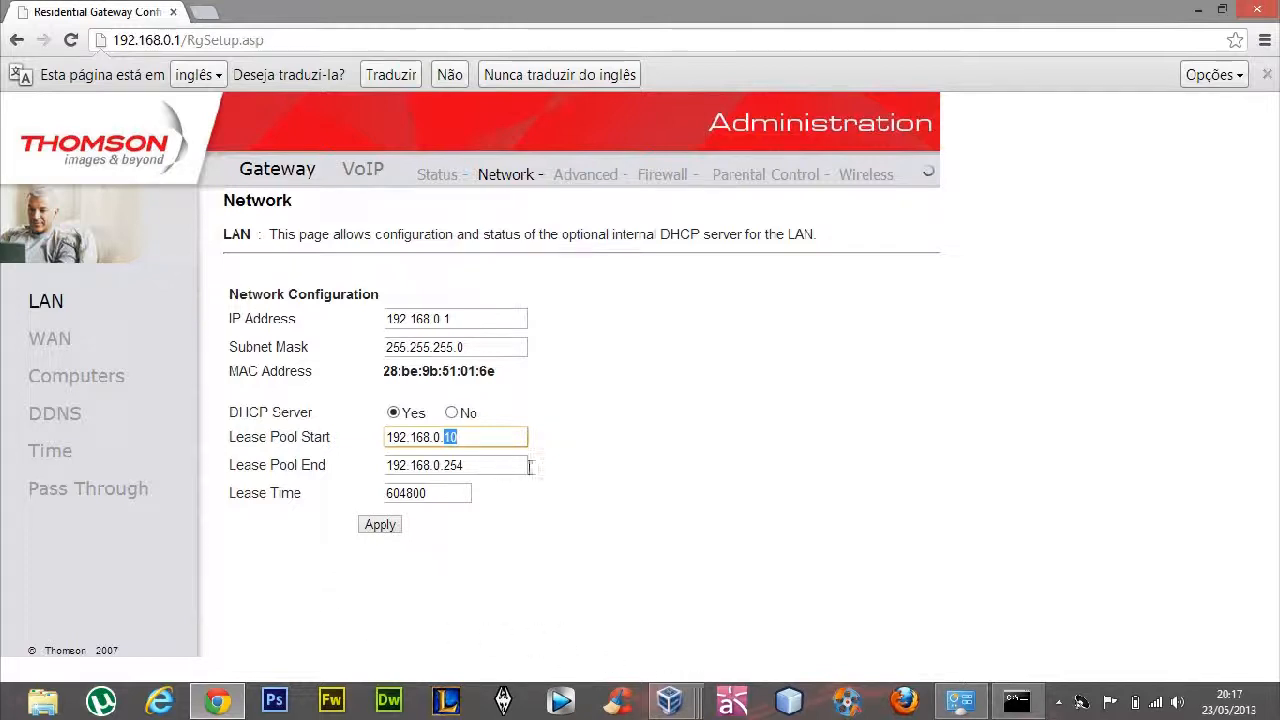
mouse_move(669, 700)
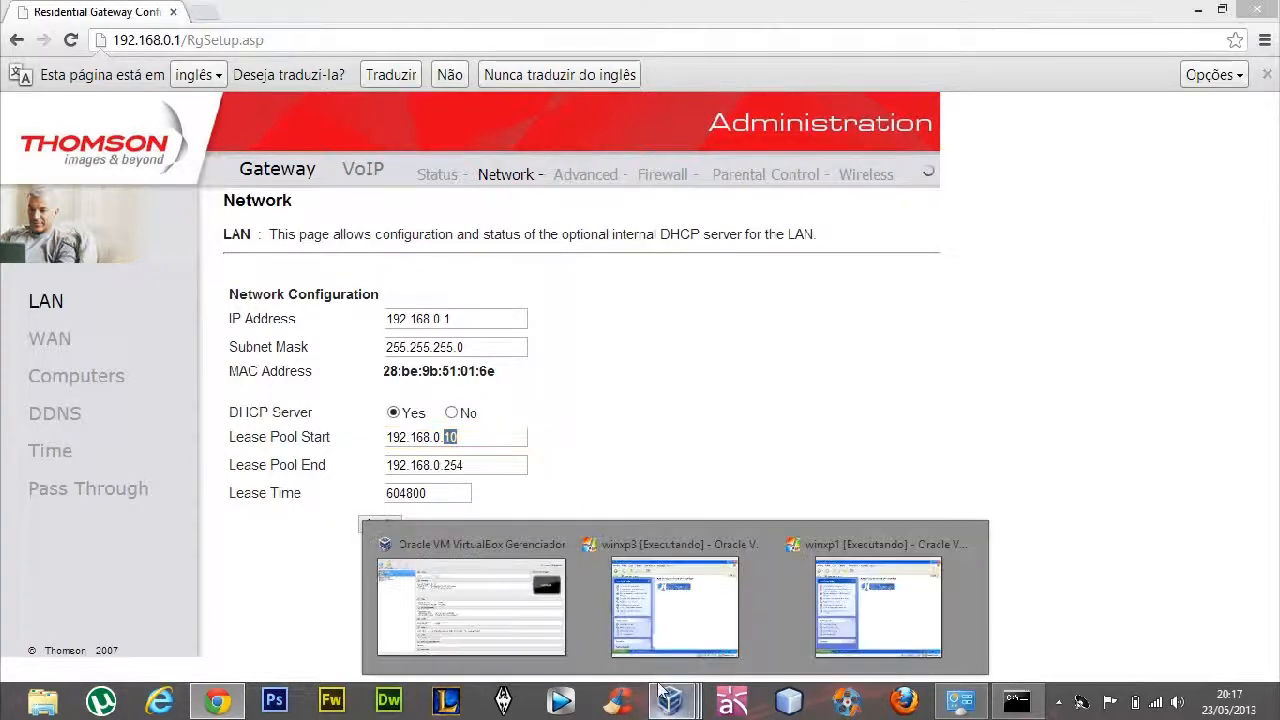
left_click(657, 600)
left_click(890, 325)
left_click_drag(860, 17, 574, 16)
Ping 192.168.0.12 from a command prompt in the winxp1 virtual machine, and close the prompt
left_click(669, 700)
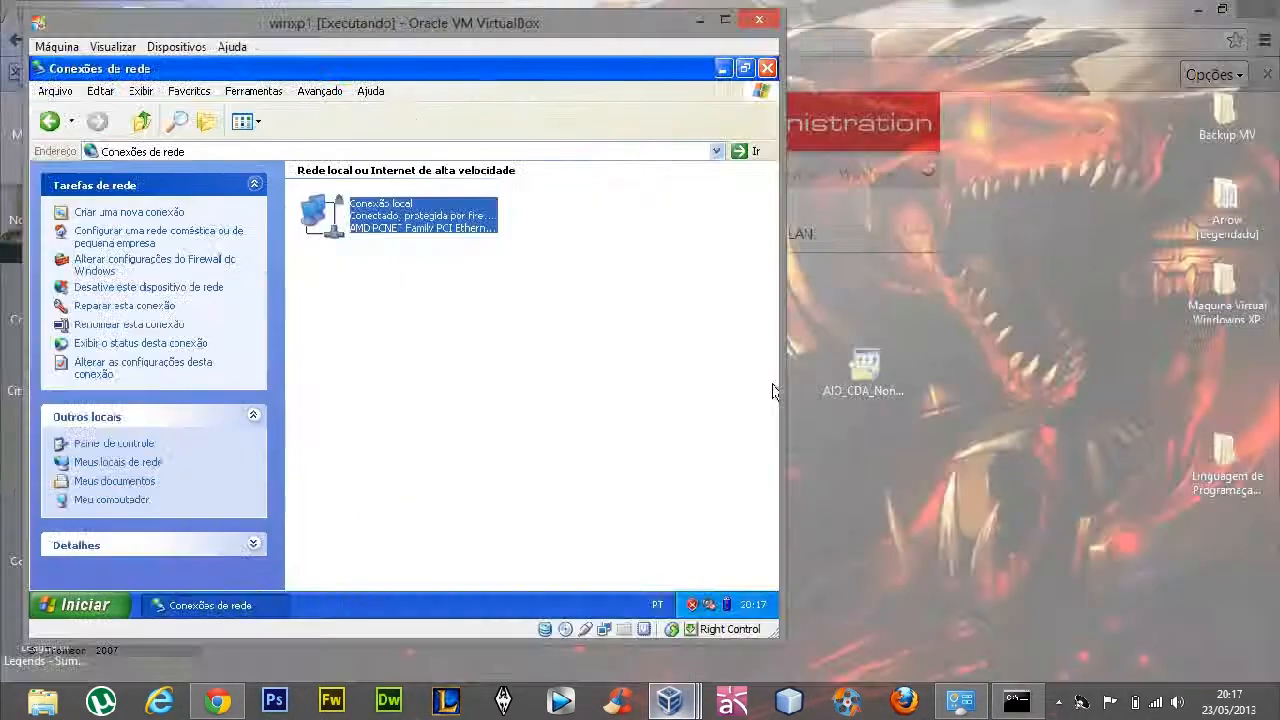
left_click(878, 607)
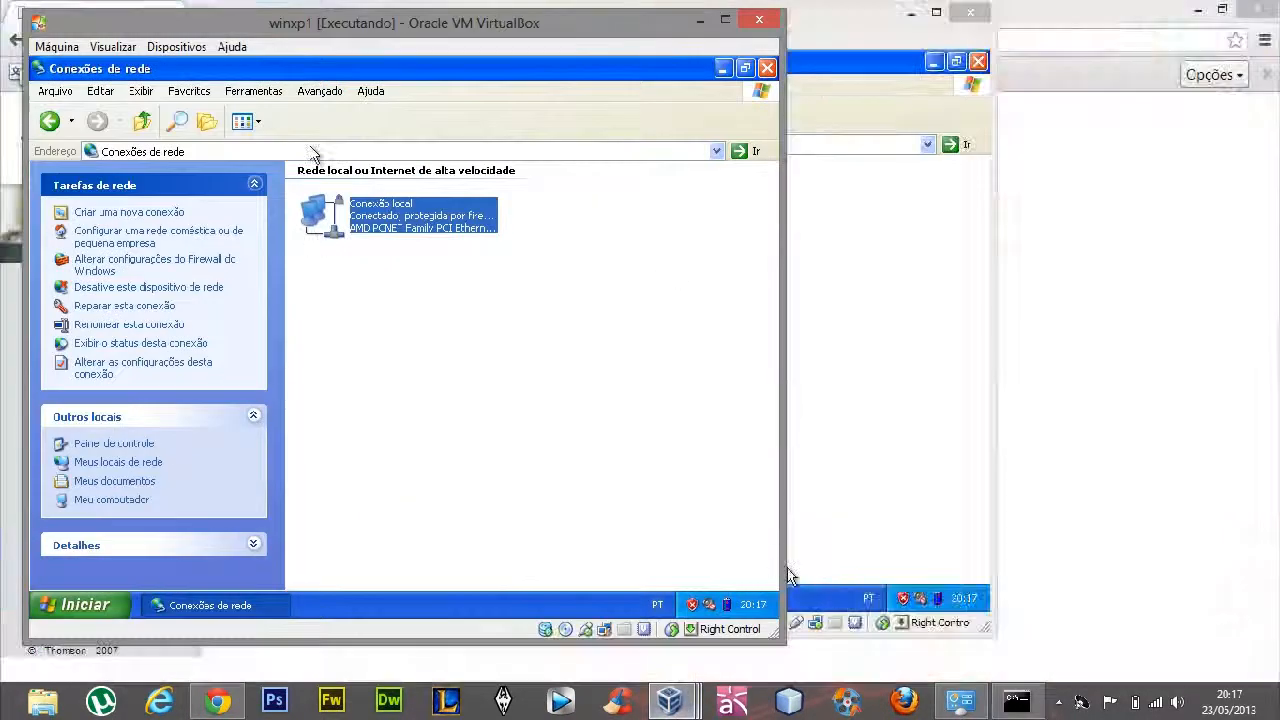
left_click(158, 614)
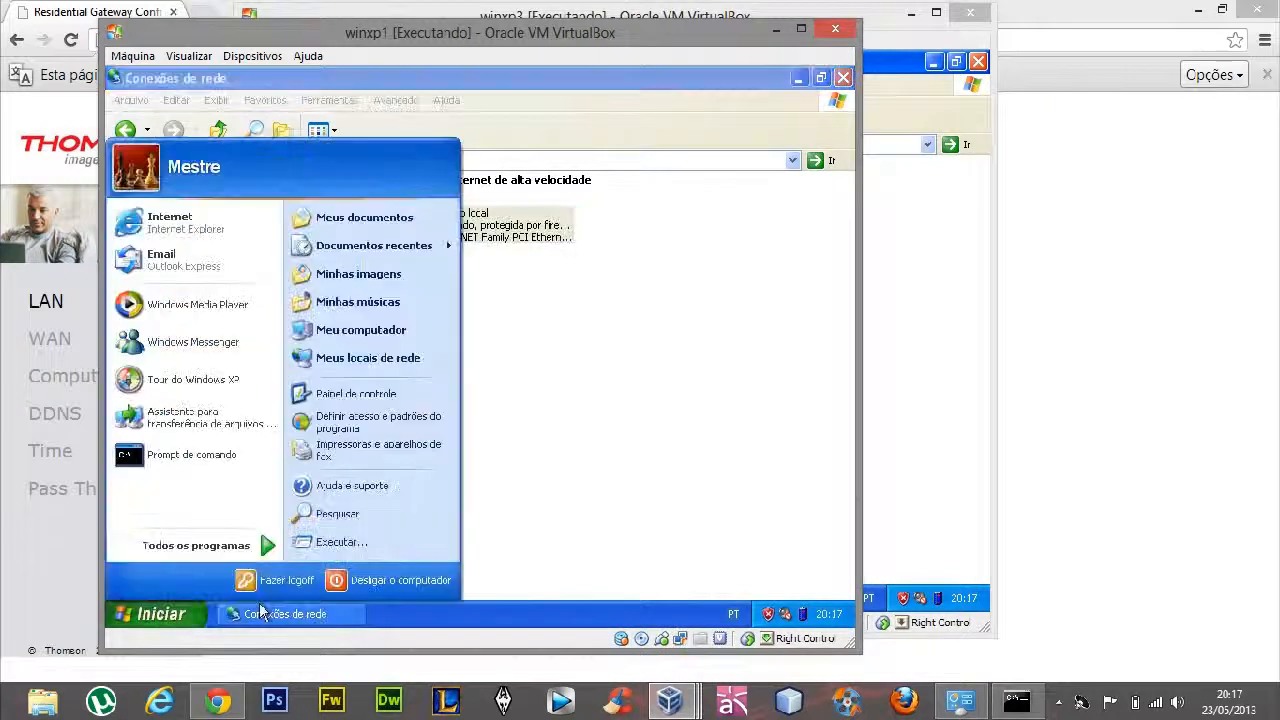
left_click(355, 538)
key("Return")
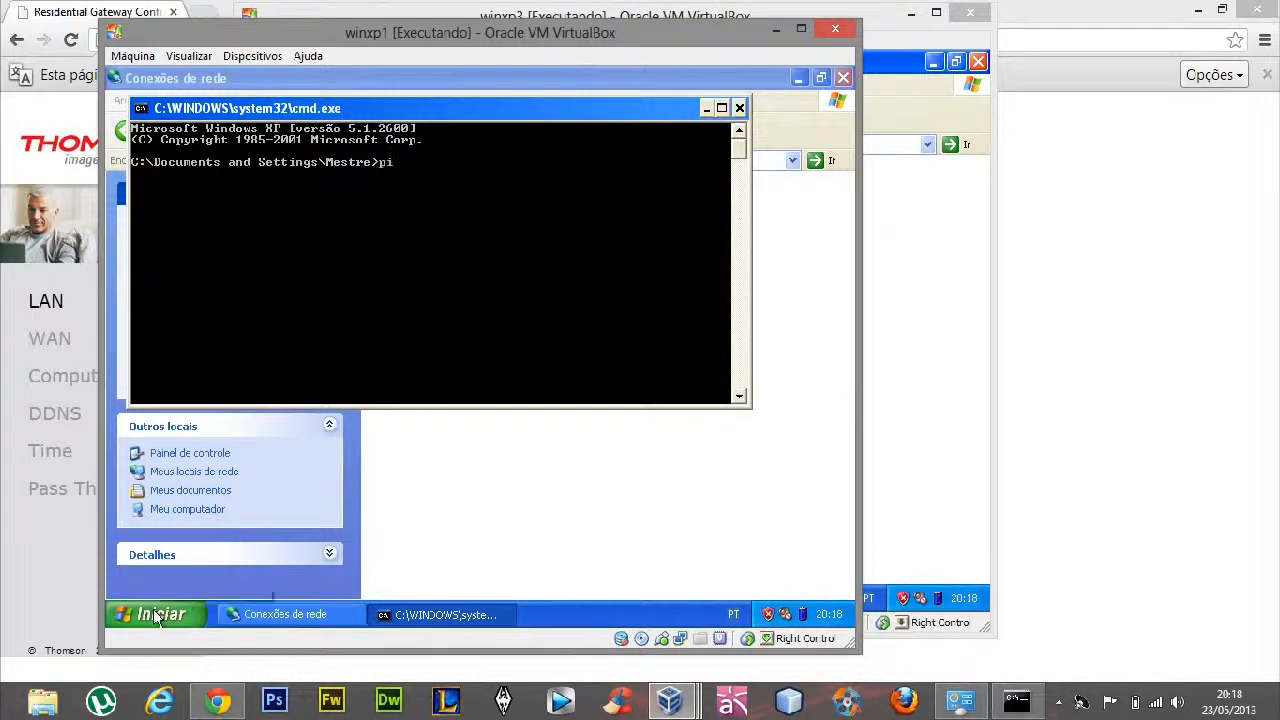
type("ping 192.168")
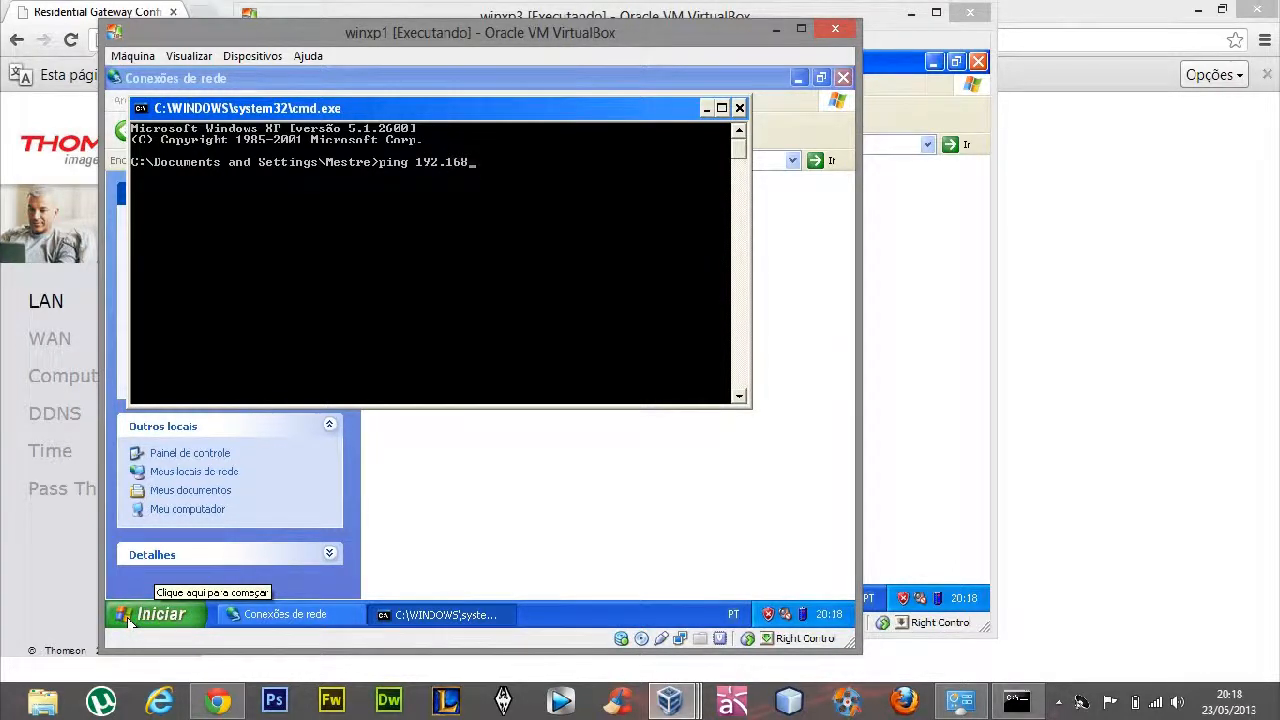
type(".0.12")
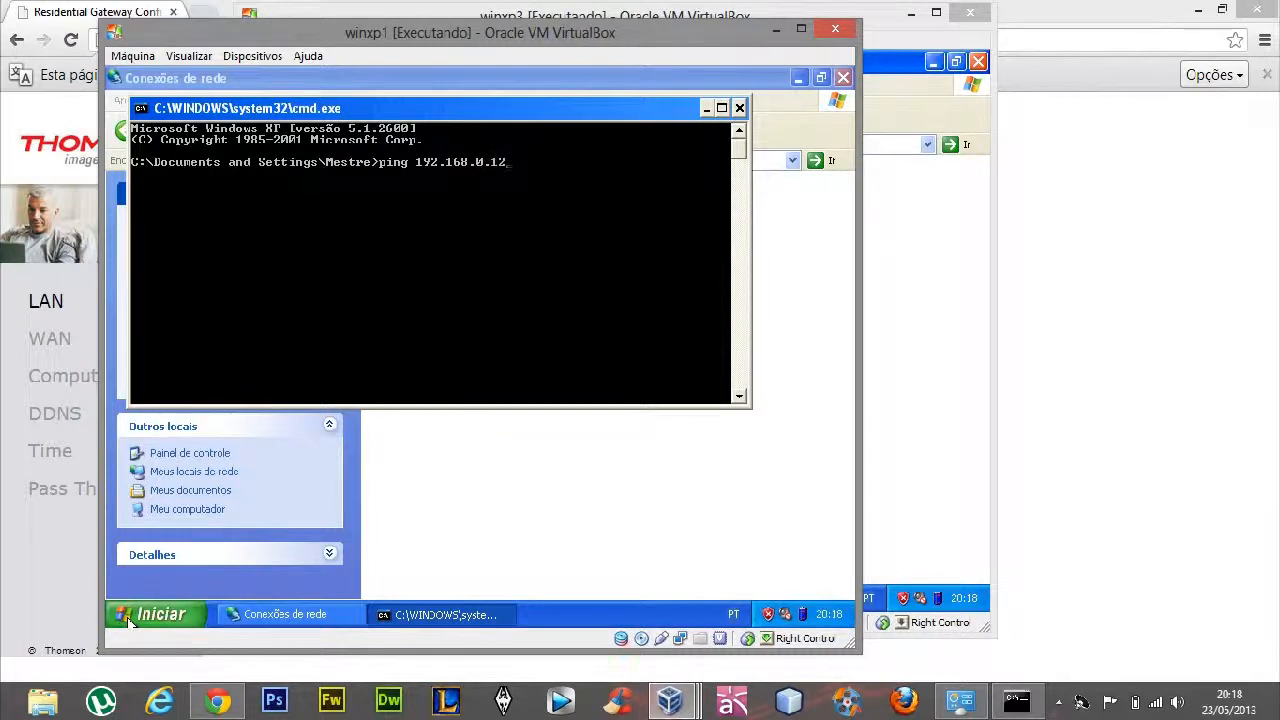
key("Return")
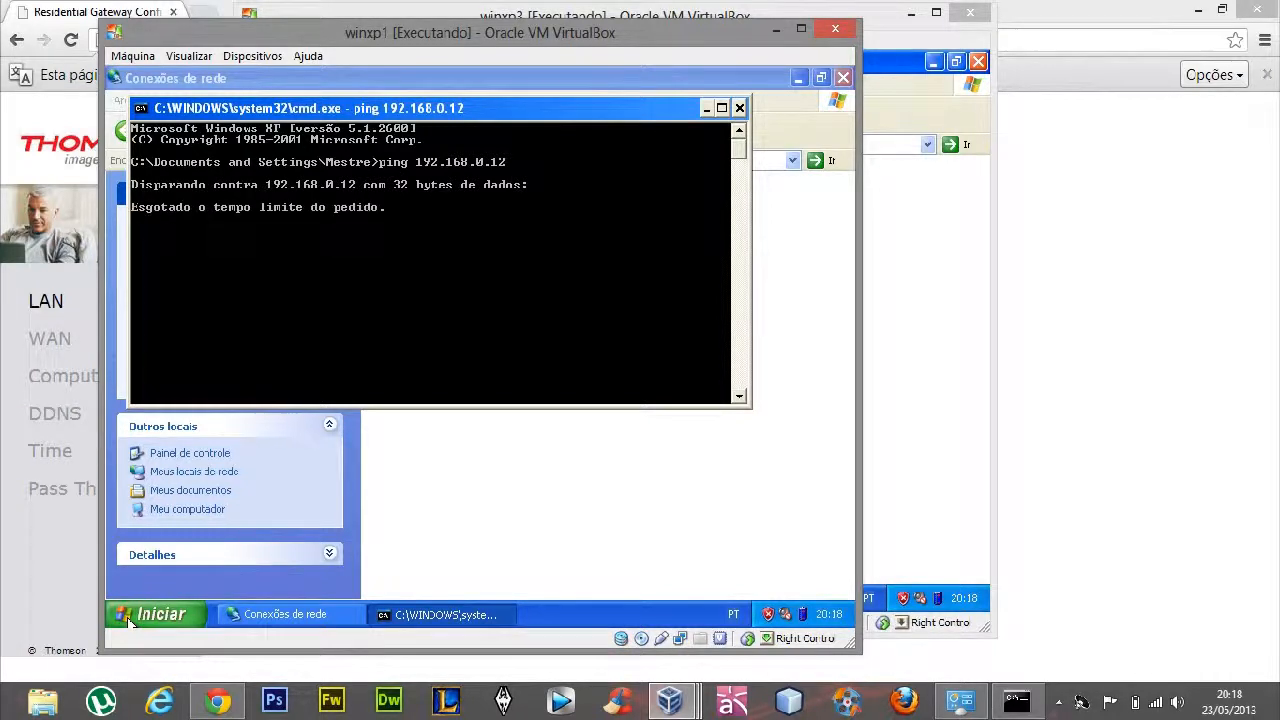
left_click(739, 108)
Check winxp1's VirtualBox network adapter settings, including the advanced options, and confirm the dialog
left_click(253, 56)
left_click(300, 164)
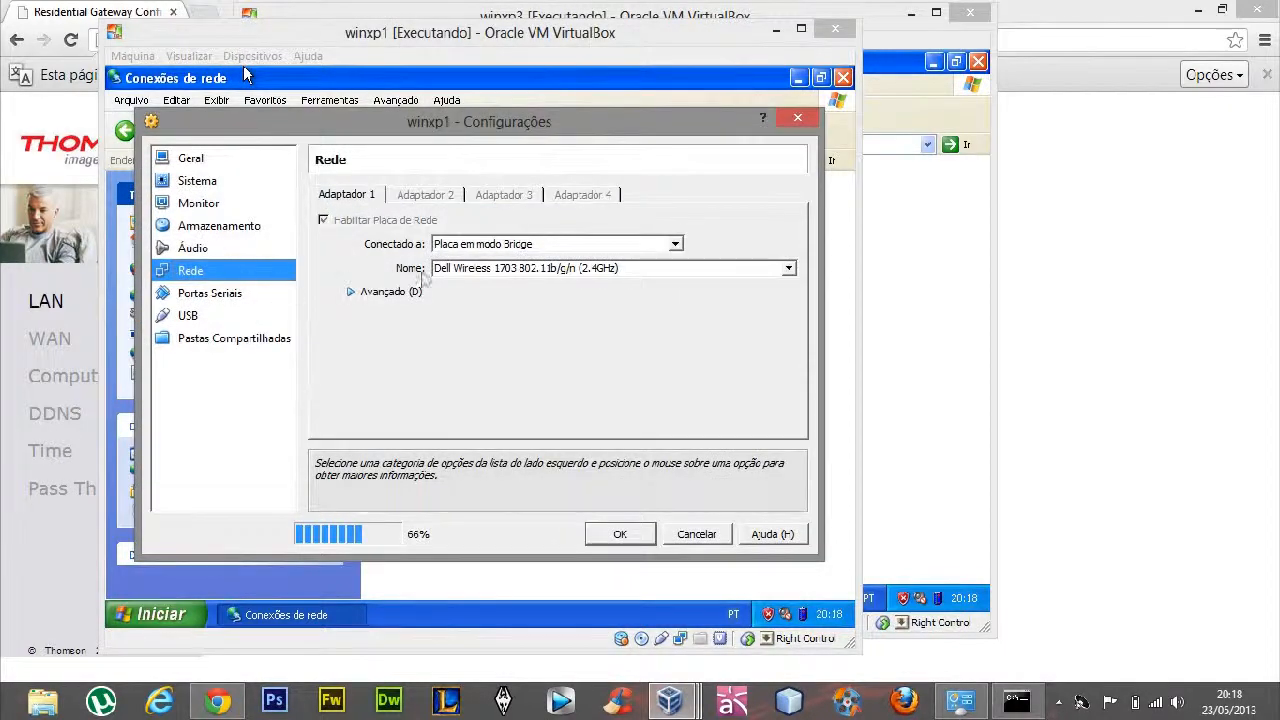
left_click(350, 291)
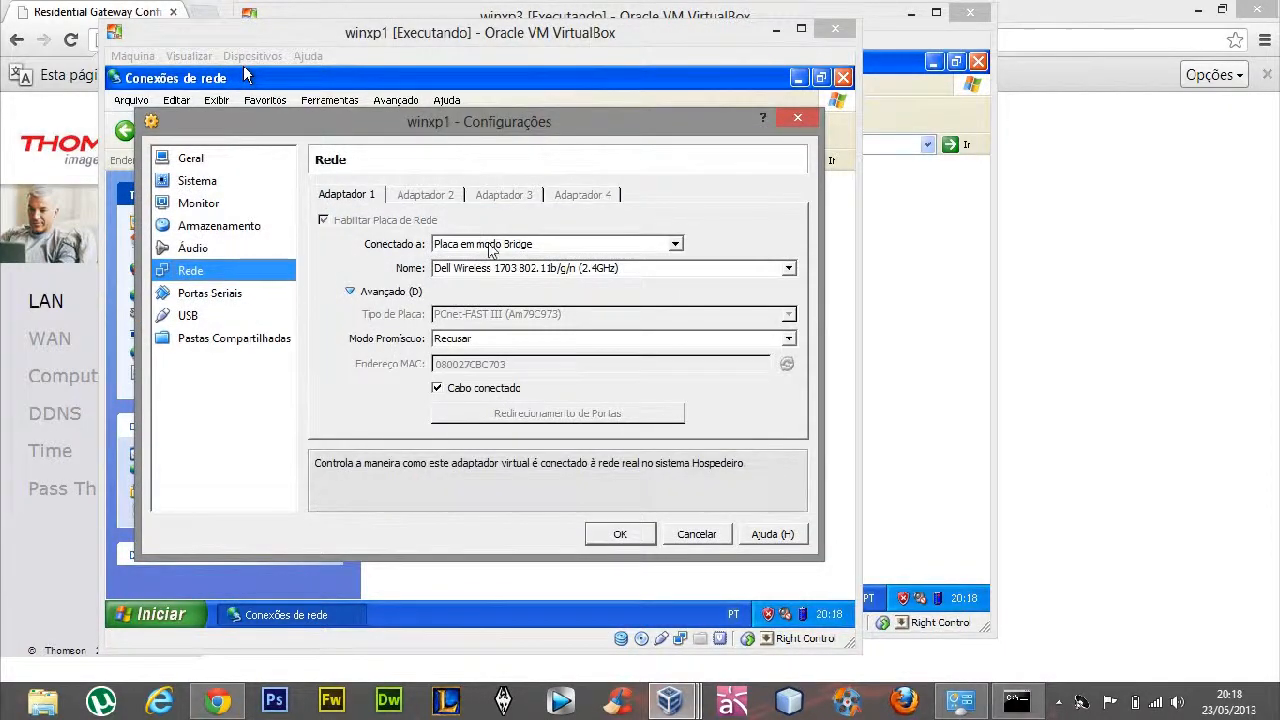
left_click(643, 531)
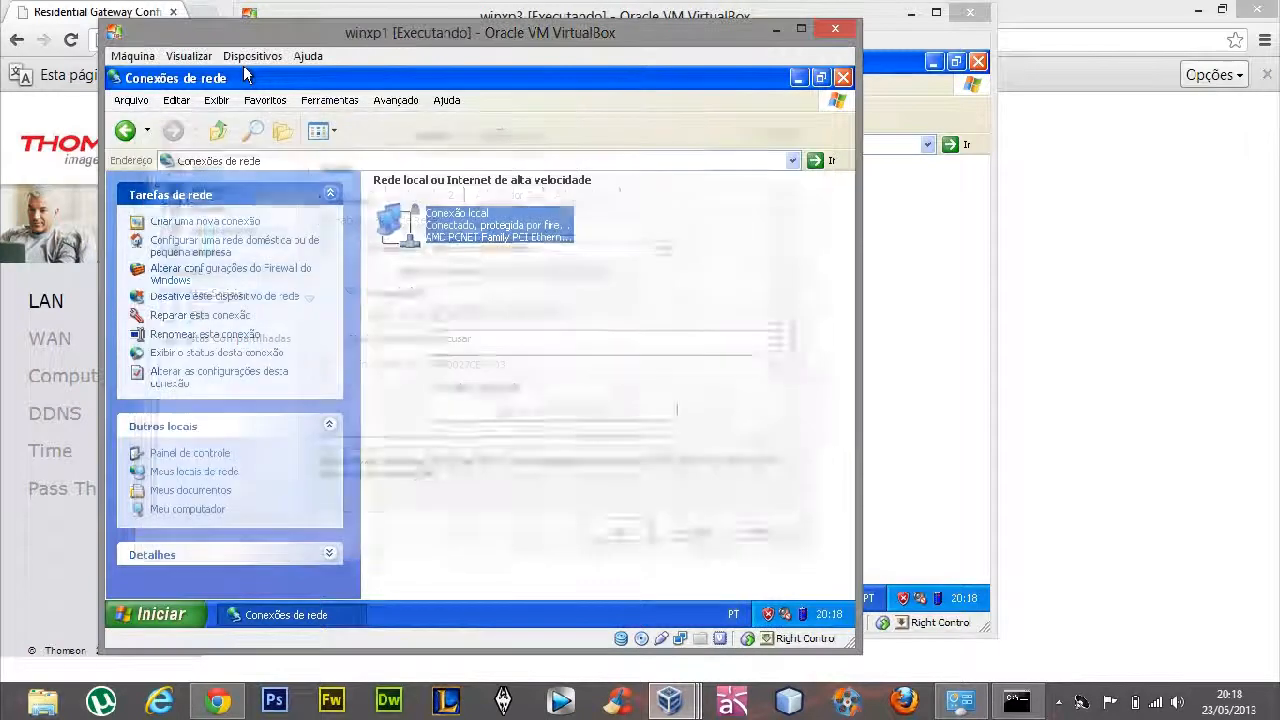
Rearrange the virtual machine windows and open the TCP/IP properties of winxp1's local connection
left_click_drag(737, 22, 623, 13)
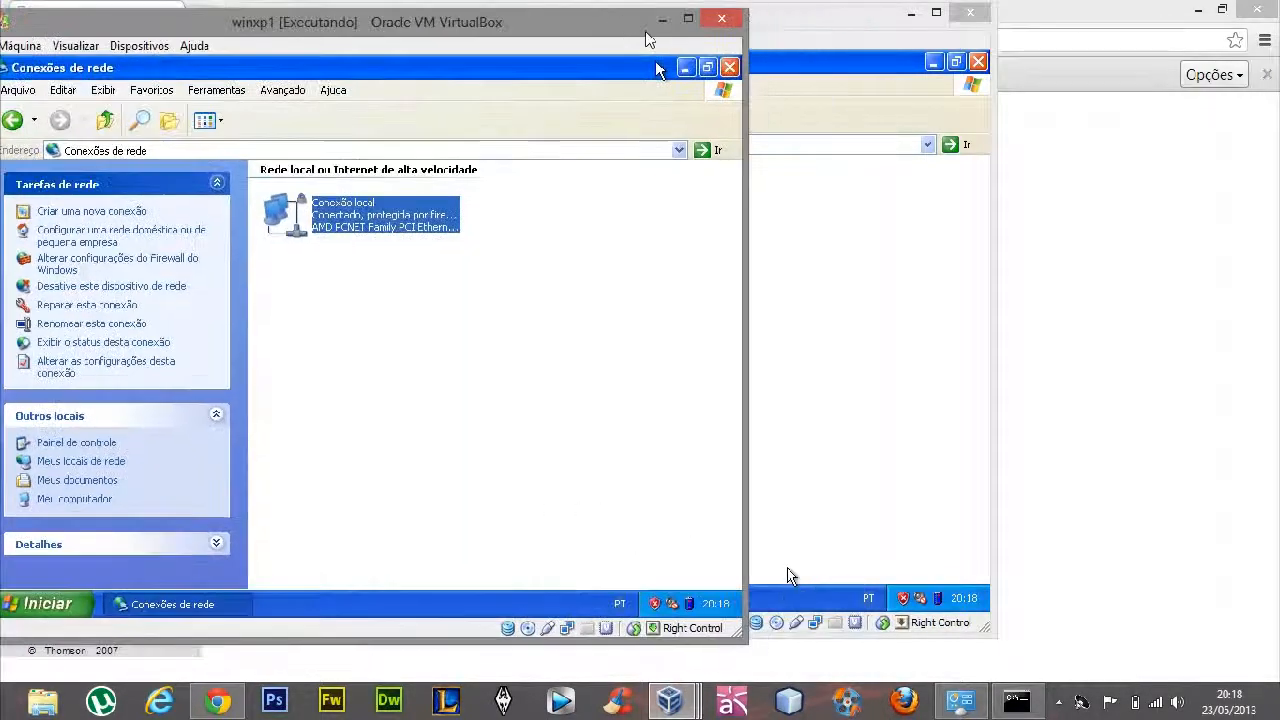
left_click_drag(806, 29, 956, 59)
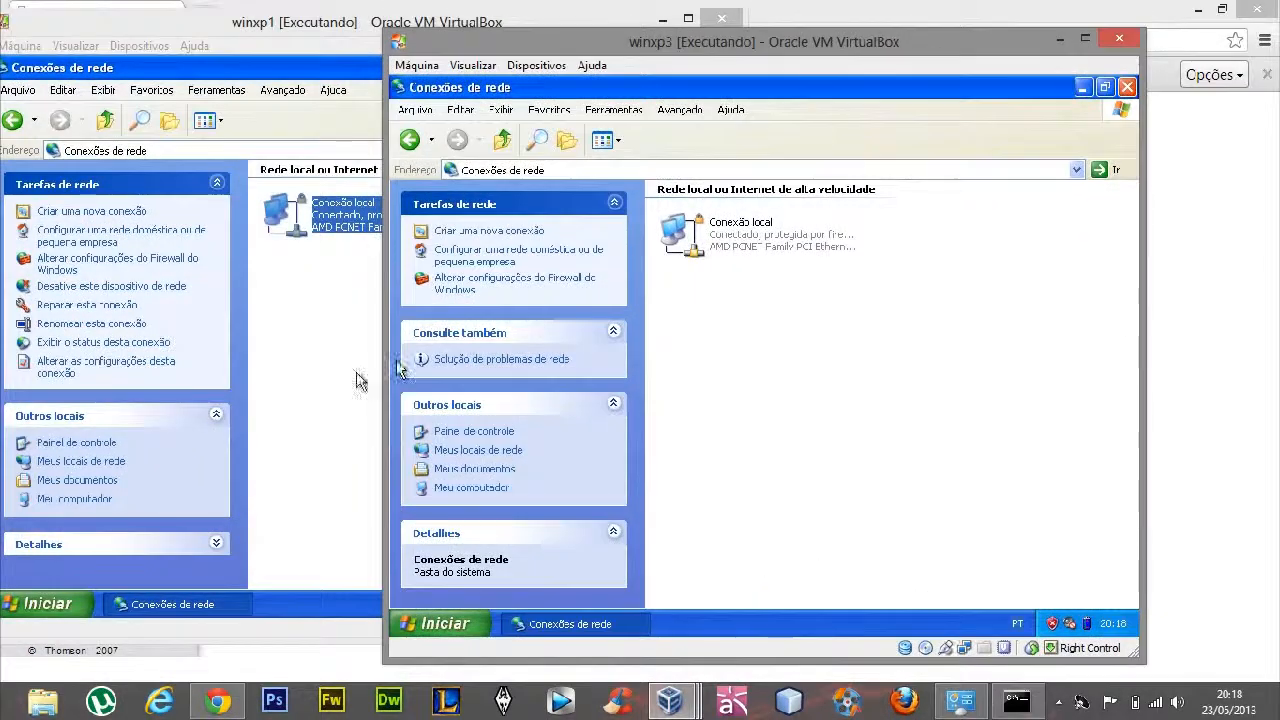
left_click(360, 381)
left_click_drag(423, 37, 598, 40)
right_click(524, 220)
left_click(586, 368)
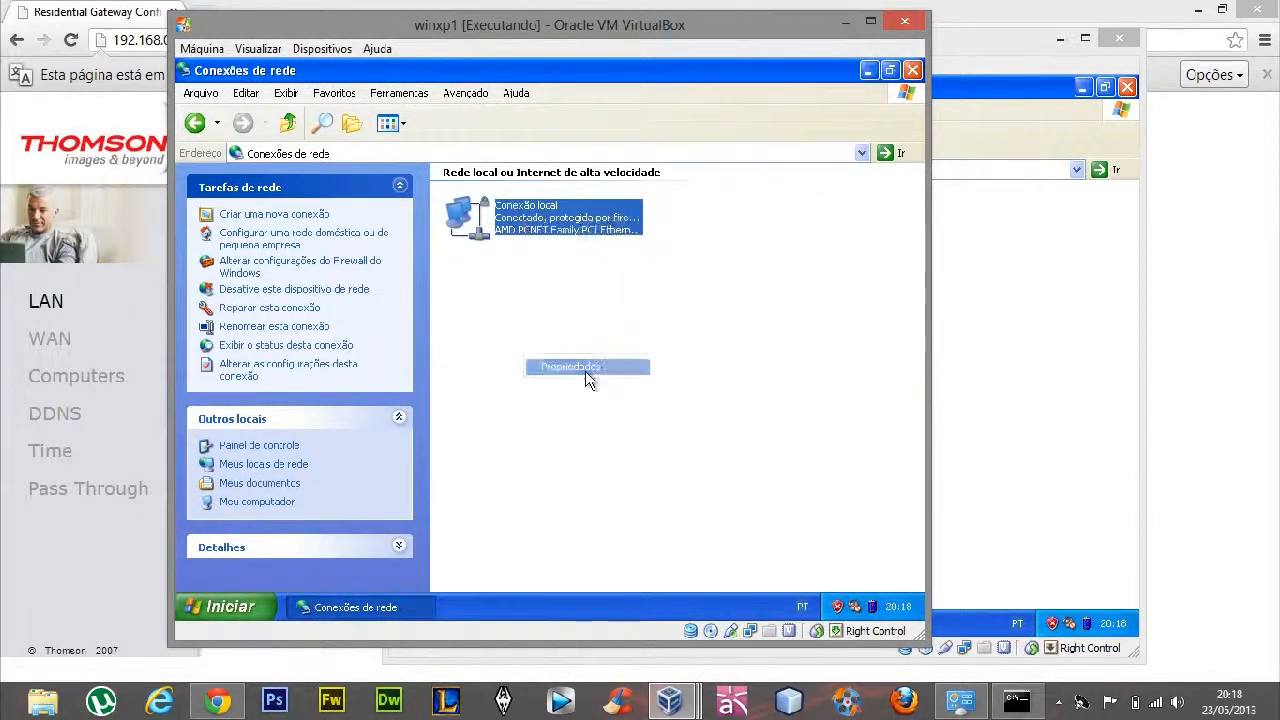
left_click(541, 337)
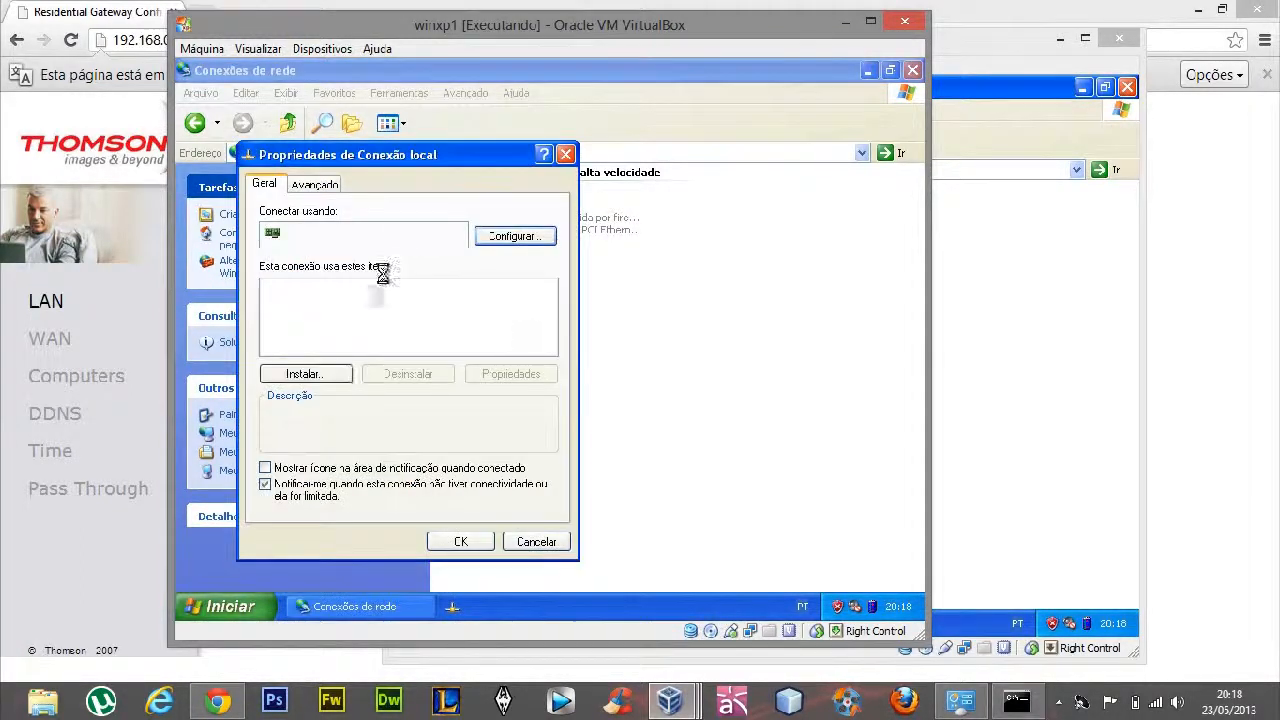
left_click(300, 334)
left_click(480, 375)
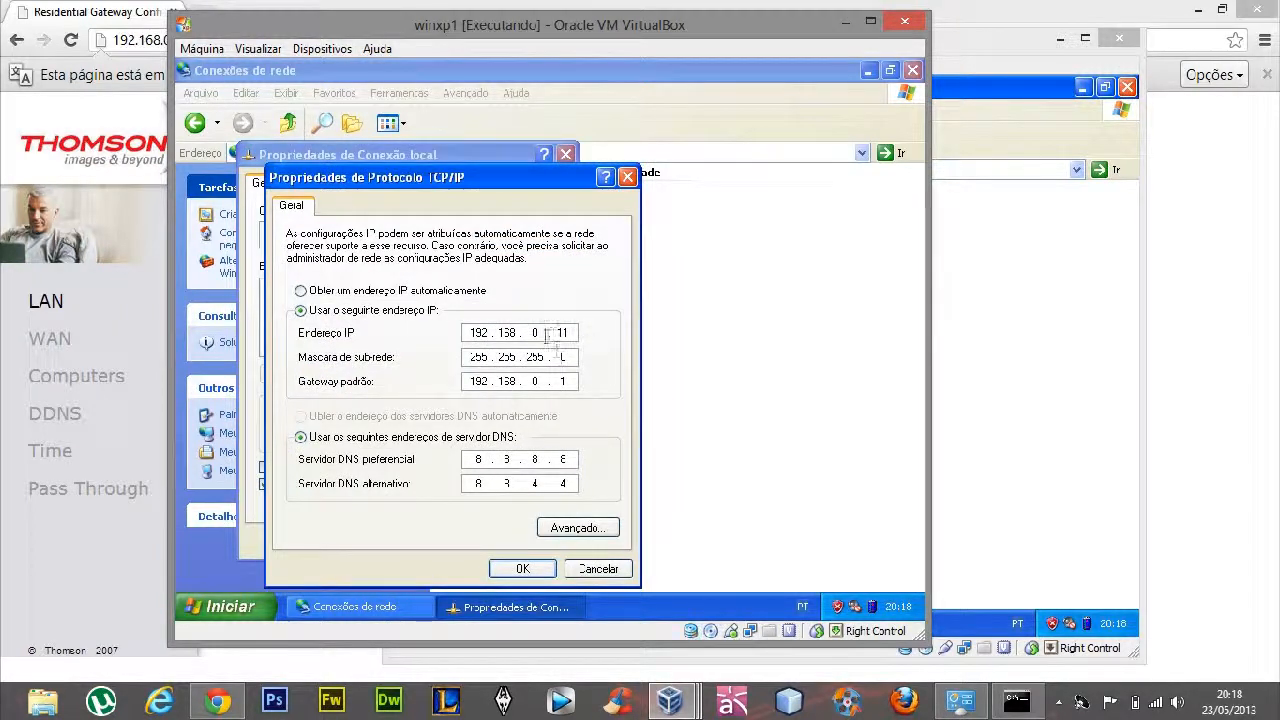
Review the host's ipconfig output in its command prompt, close it, and confirm winxp1's TCP/IP settings
left_click(1017, 703)
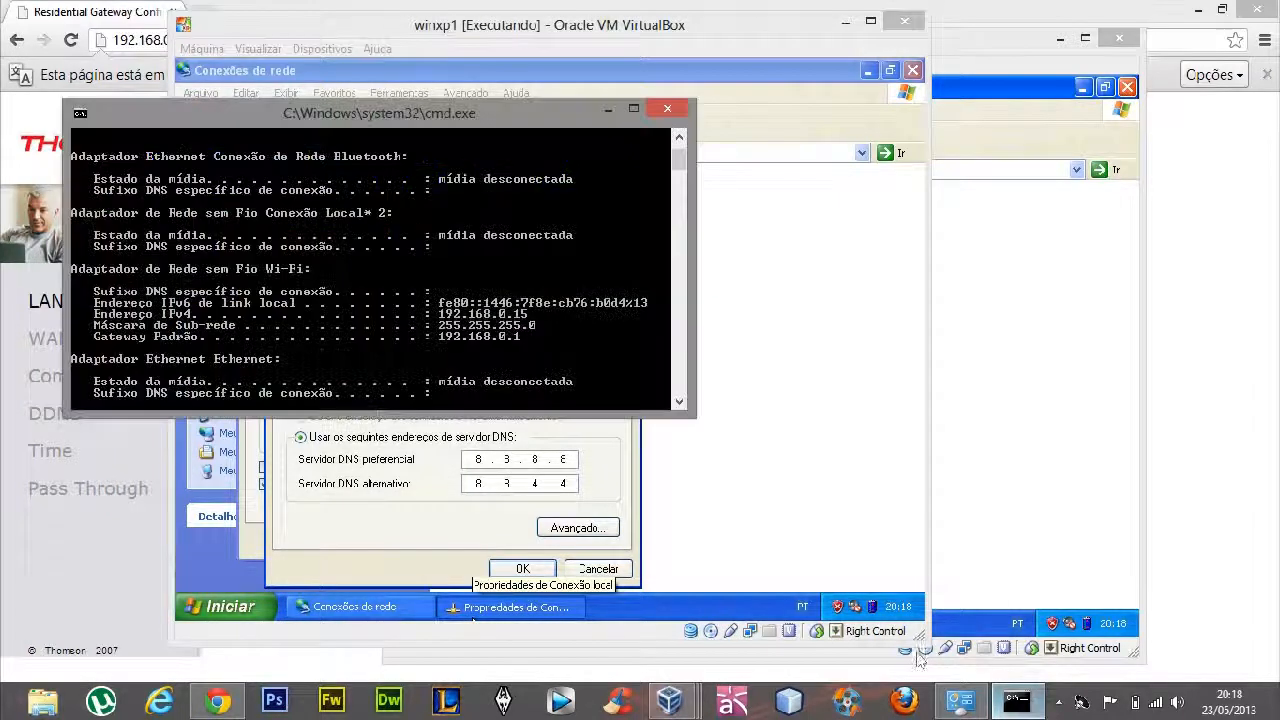
scroll(475, 313, "up", 2)
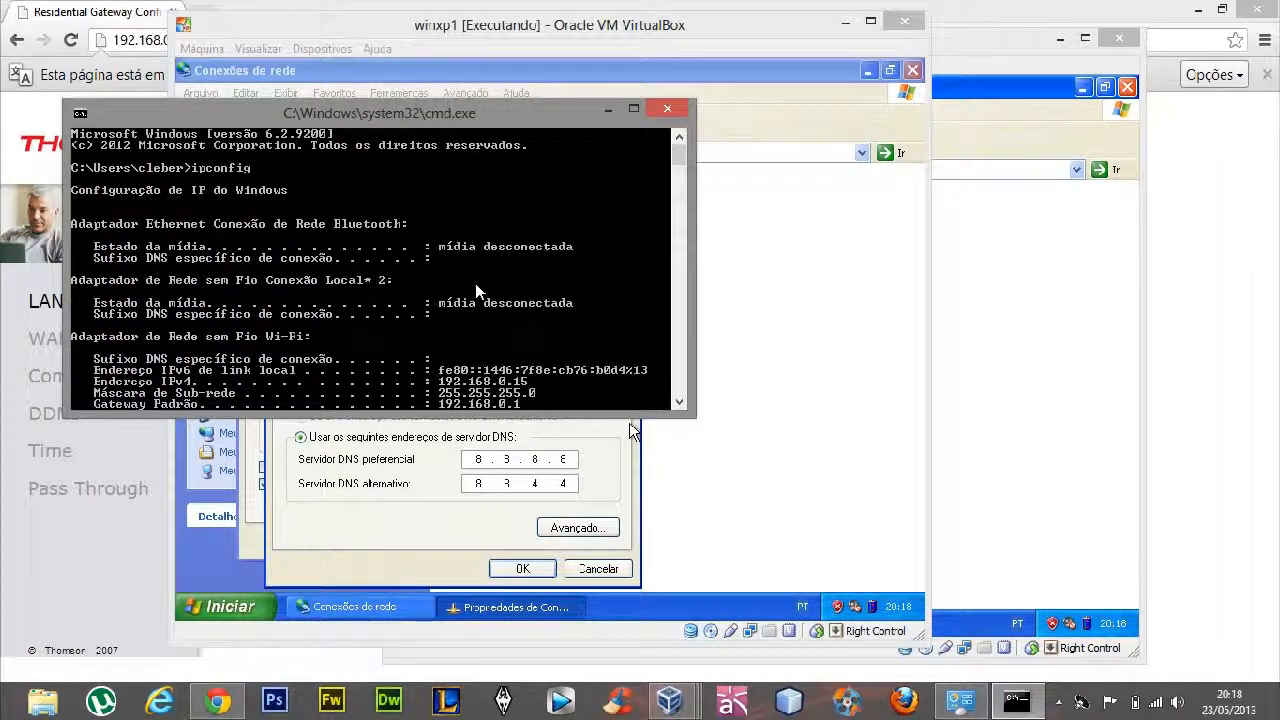
scroll(476, 313, "down", 1)
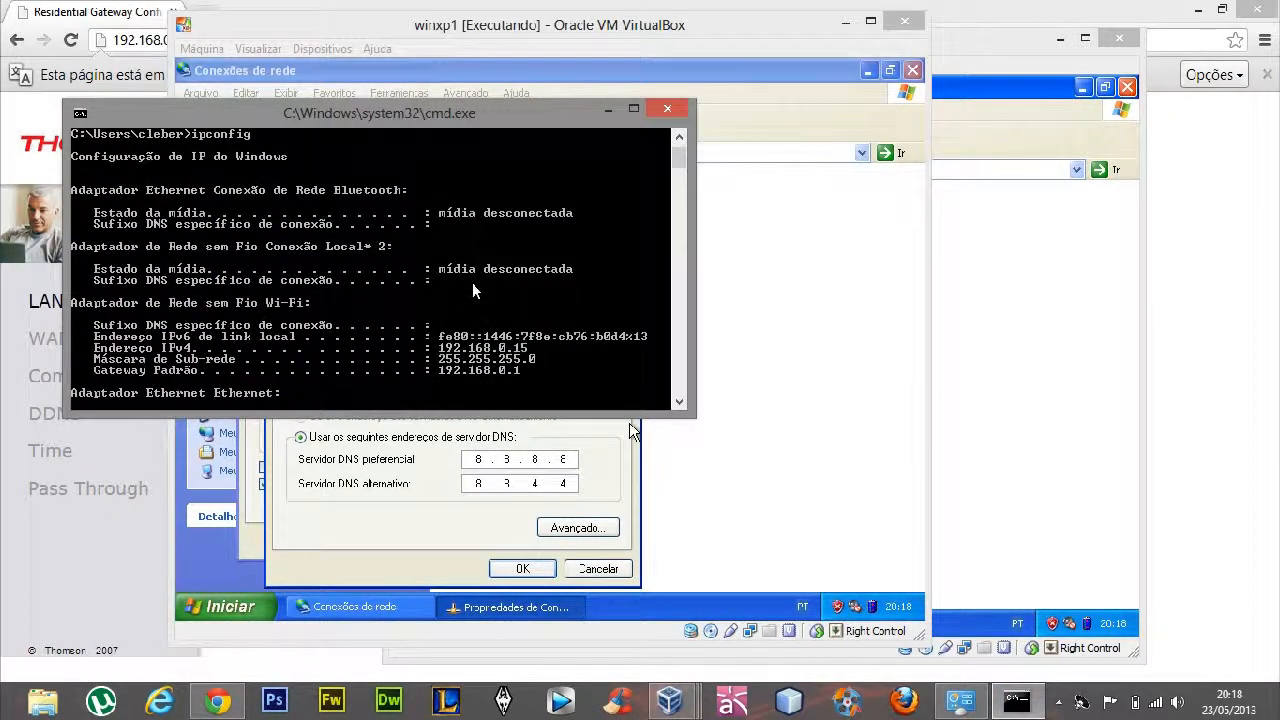
left_click(675, 118)
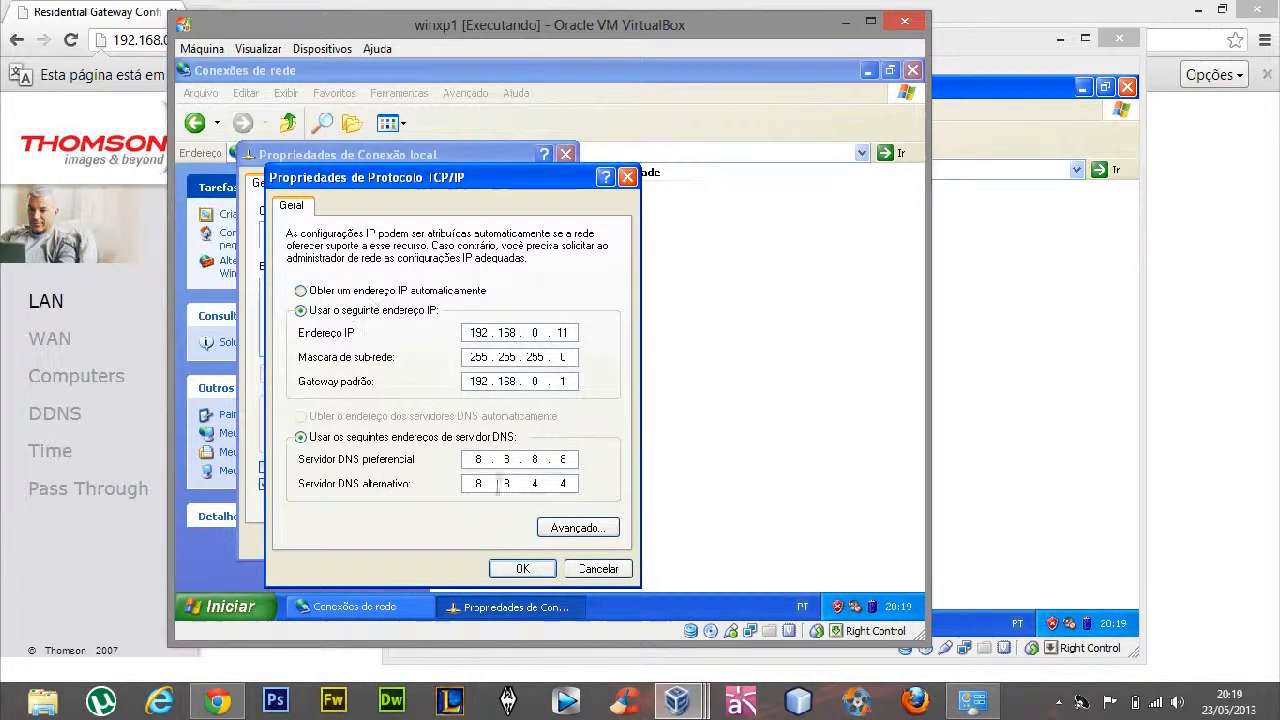
left_click(522, 568)
left_click(228, 606)
left_click(252, 218)
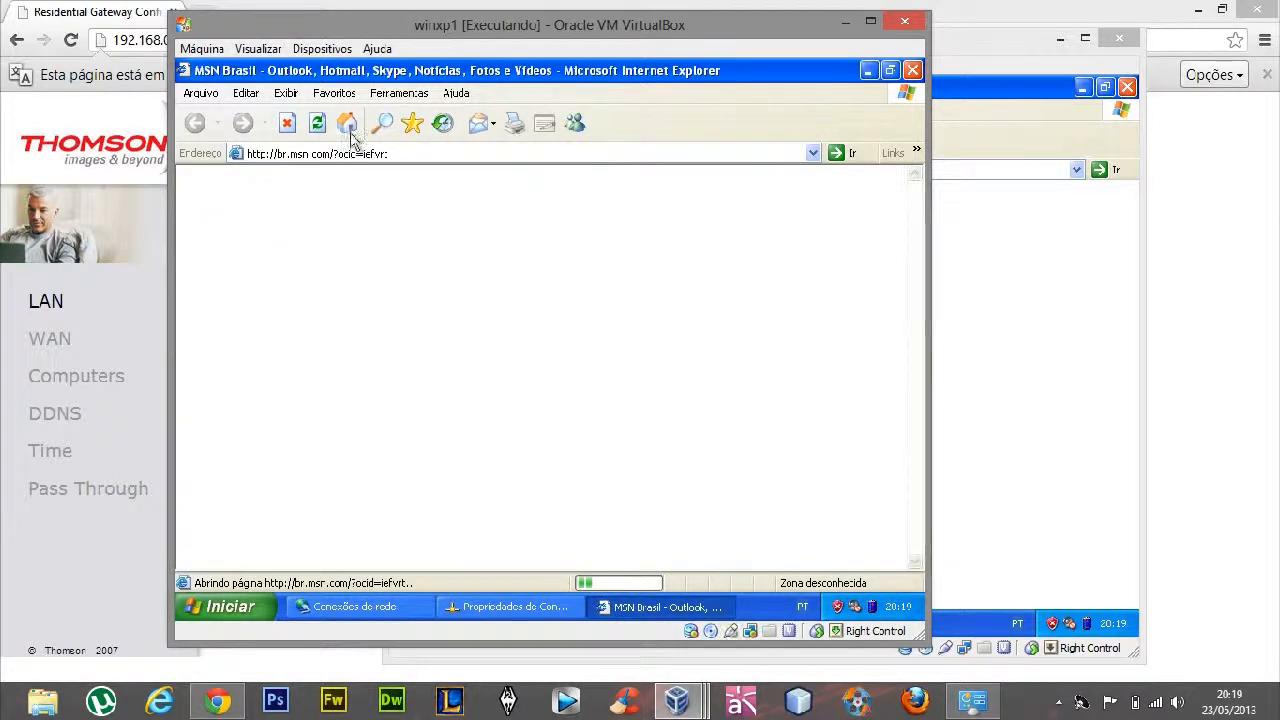
left_click(368, 155)
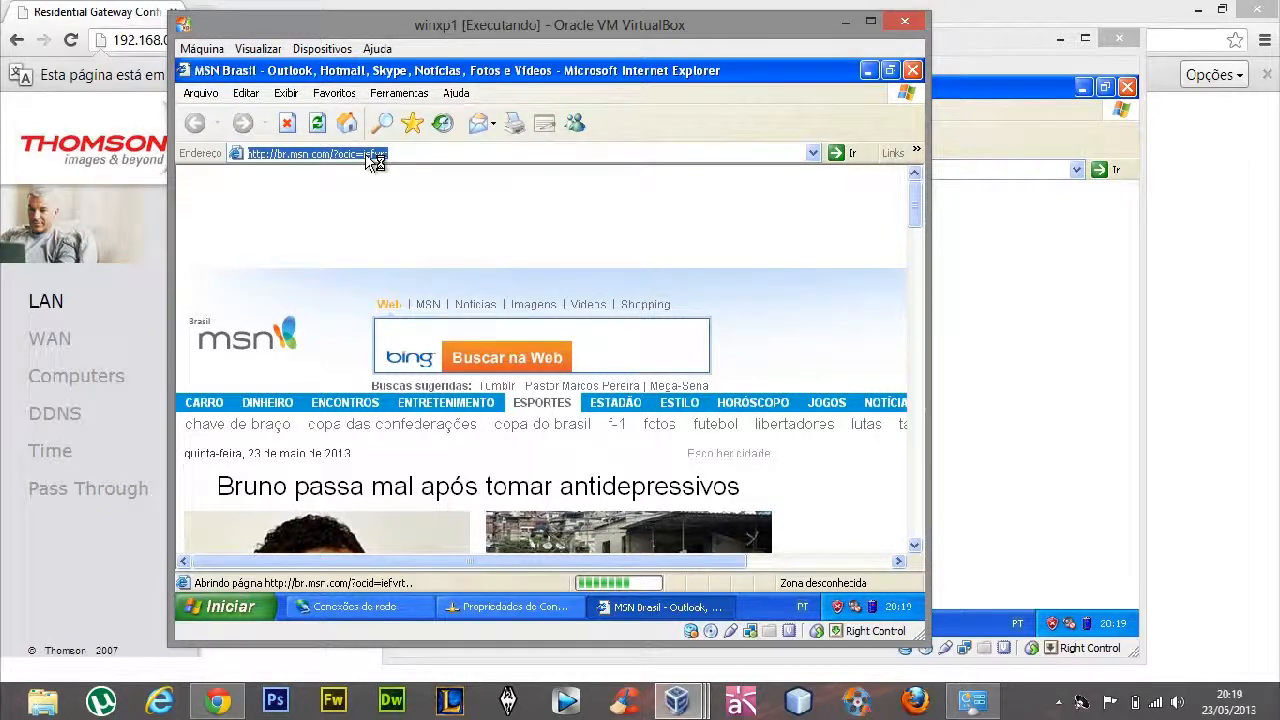
type("www.google.com.br")
left_click(368, 157)
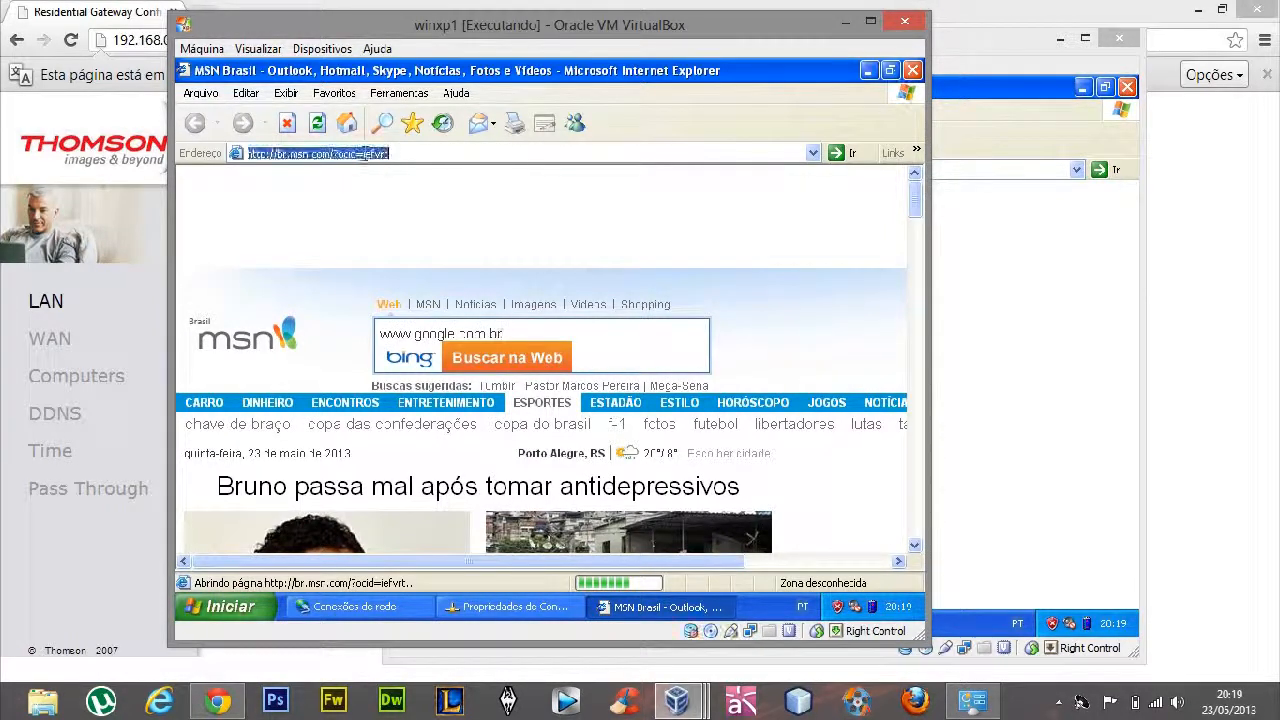
type("www.google.com.br")
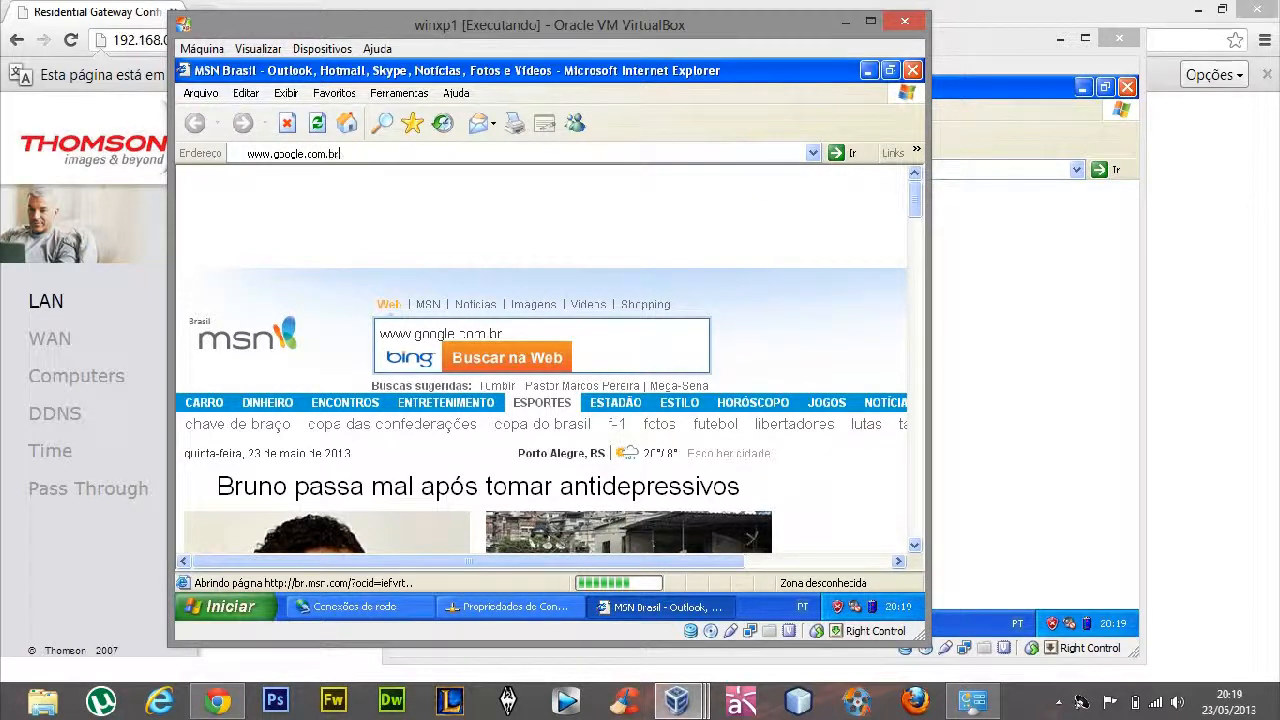
key("Return")
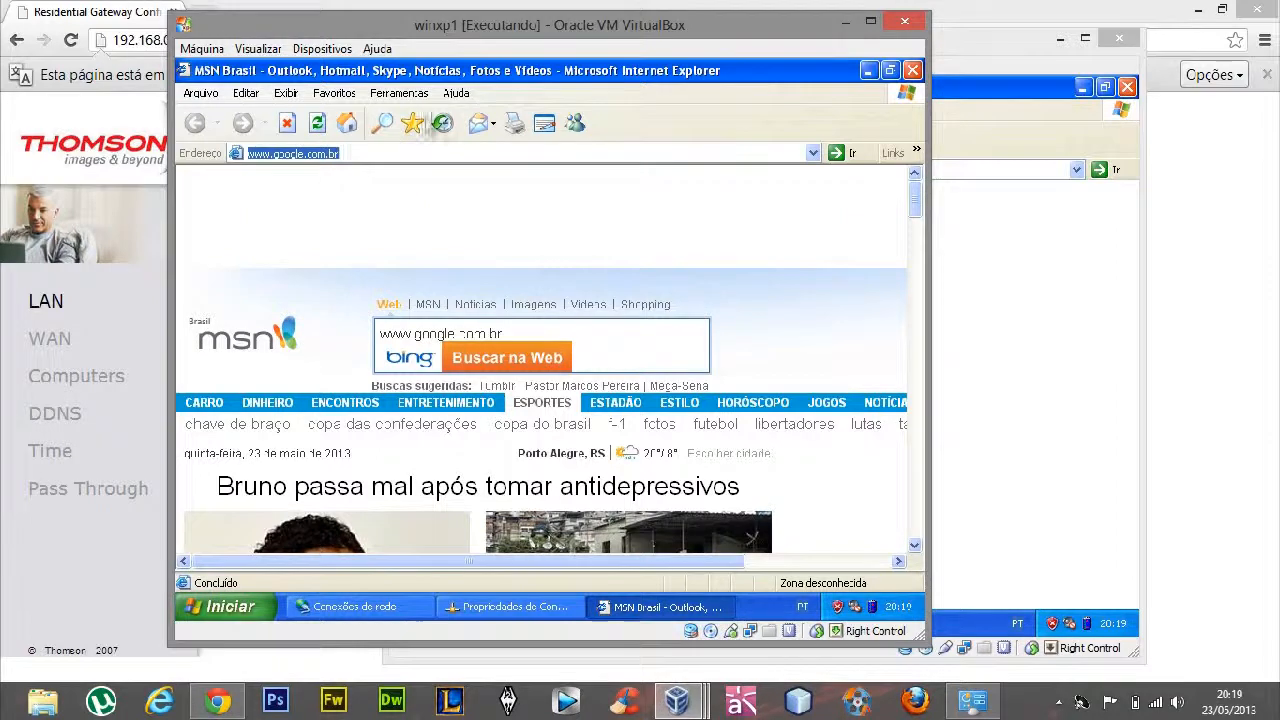
left_click(417, 152)
left_click(417, 152)
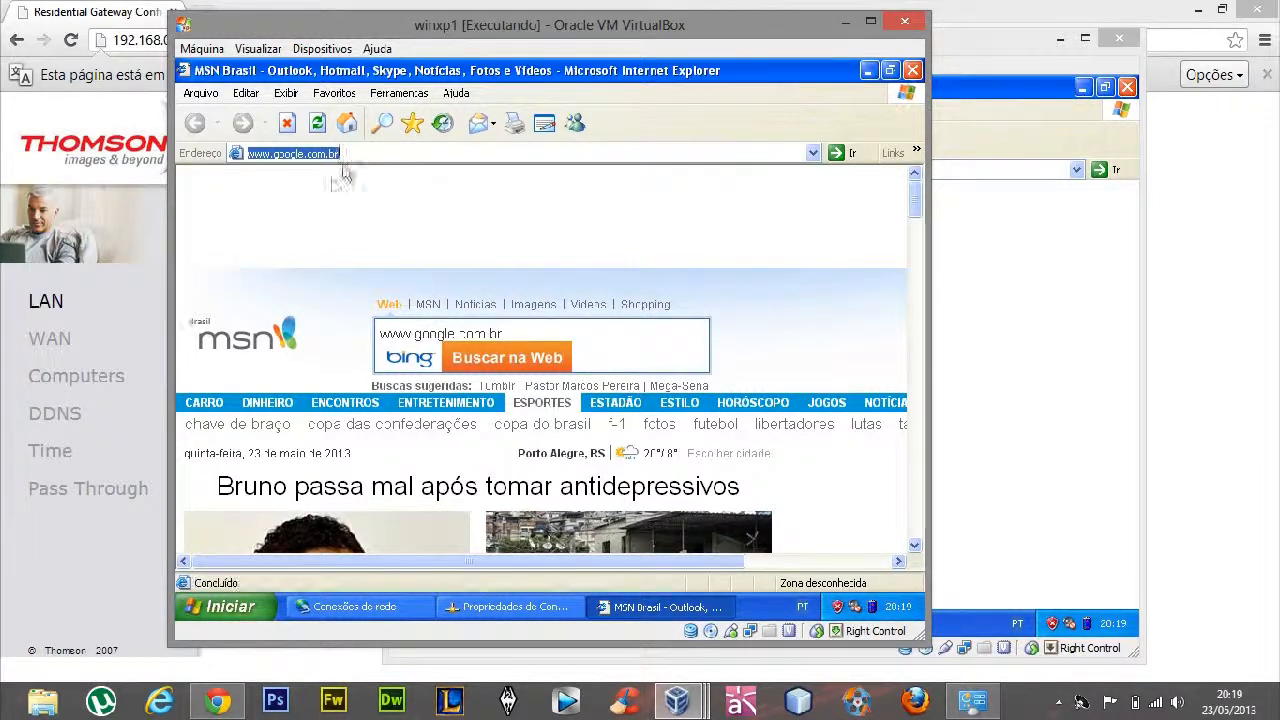
mouse_move(200, 403)
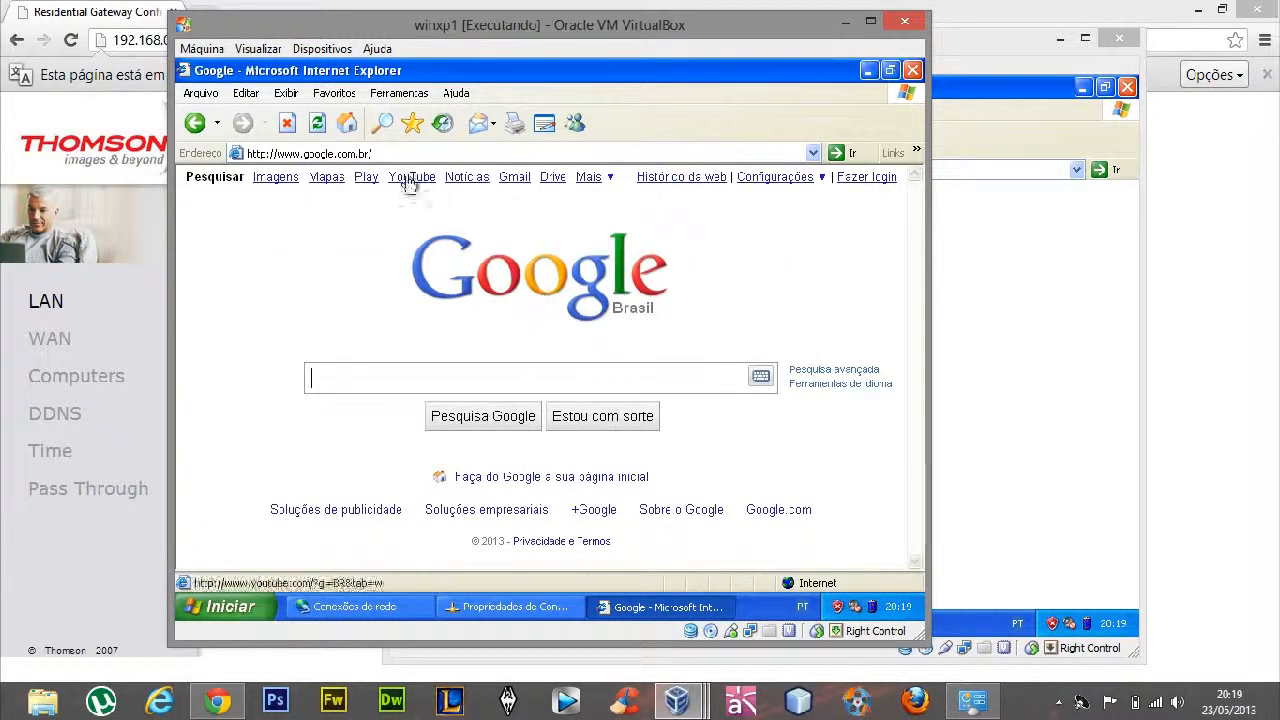
Minimize the other windows so that only winxp1 remains open on the host desktop
left_click_drag(570, 38, 540, 50)
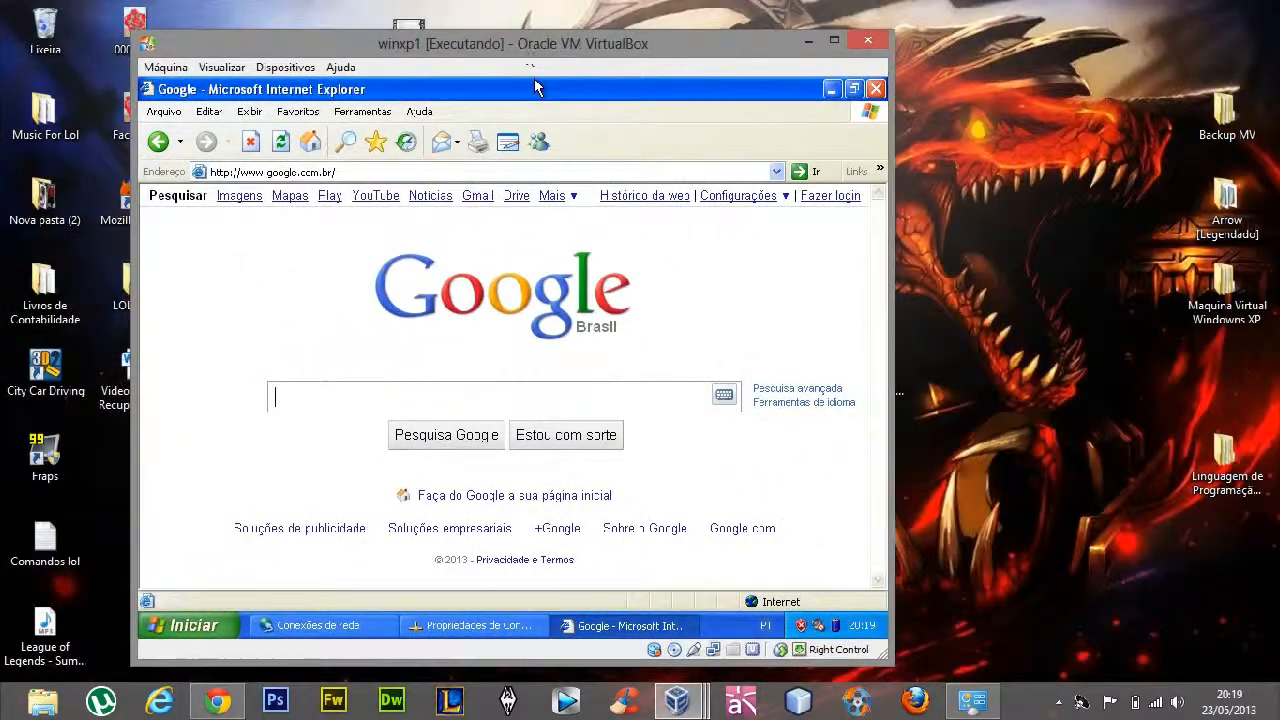
left_click(810, 42)
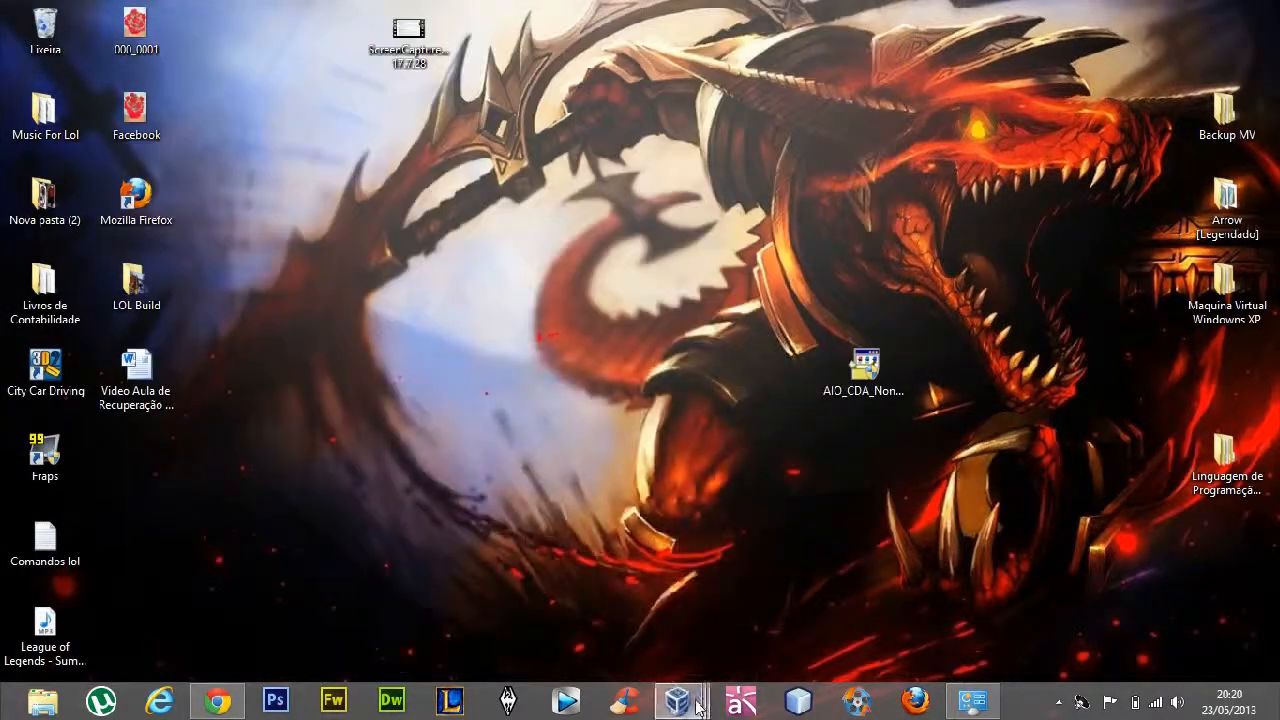
mouse_move(677, 700)
left_click(884, 605)
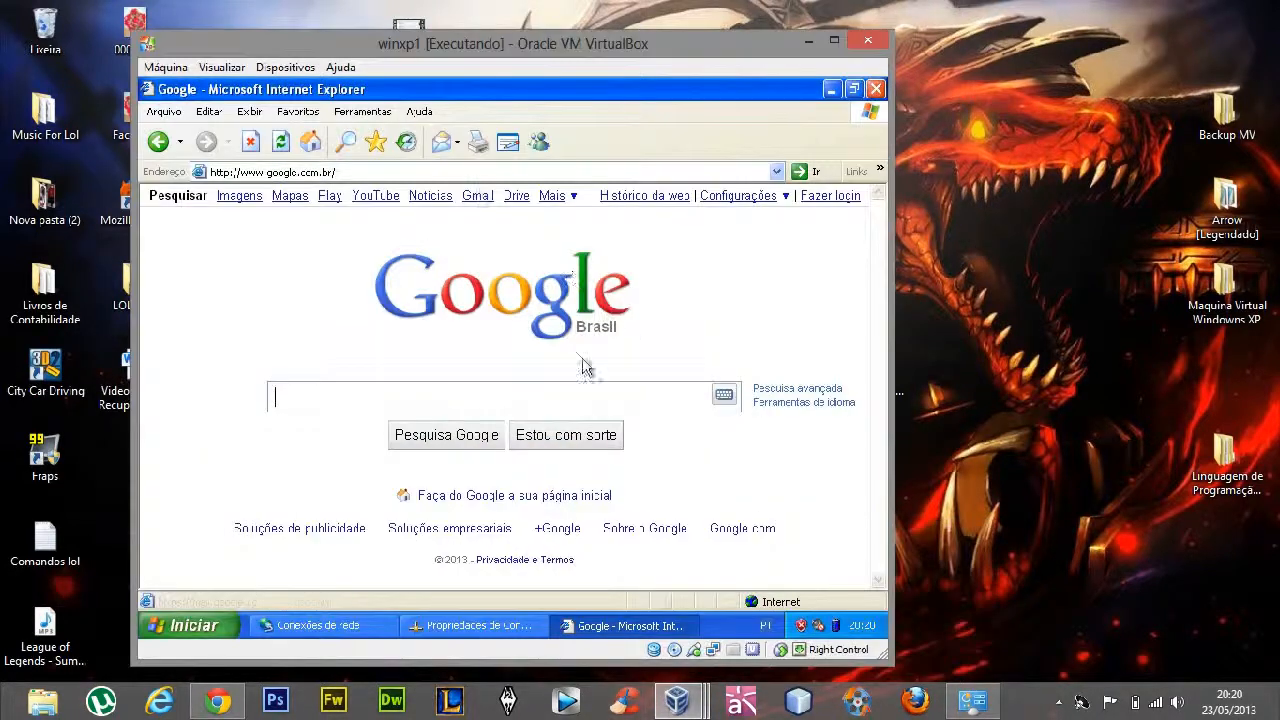
Ping 192.168.0.11 from a command prompt in winxp1, and switch to the winxp3 virtual machine
left_click(192, 626)
left_click(420, 558)
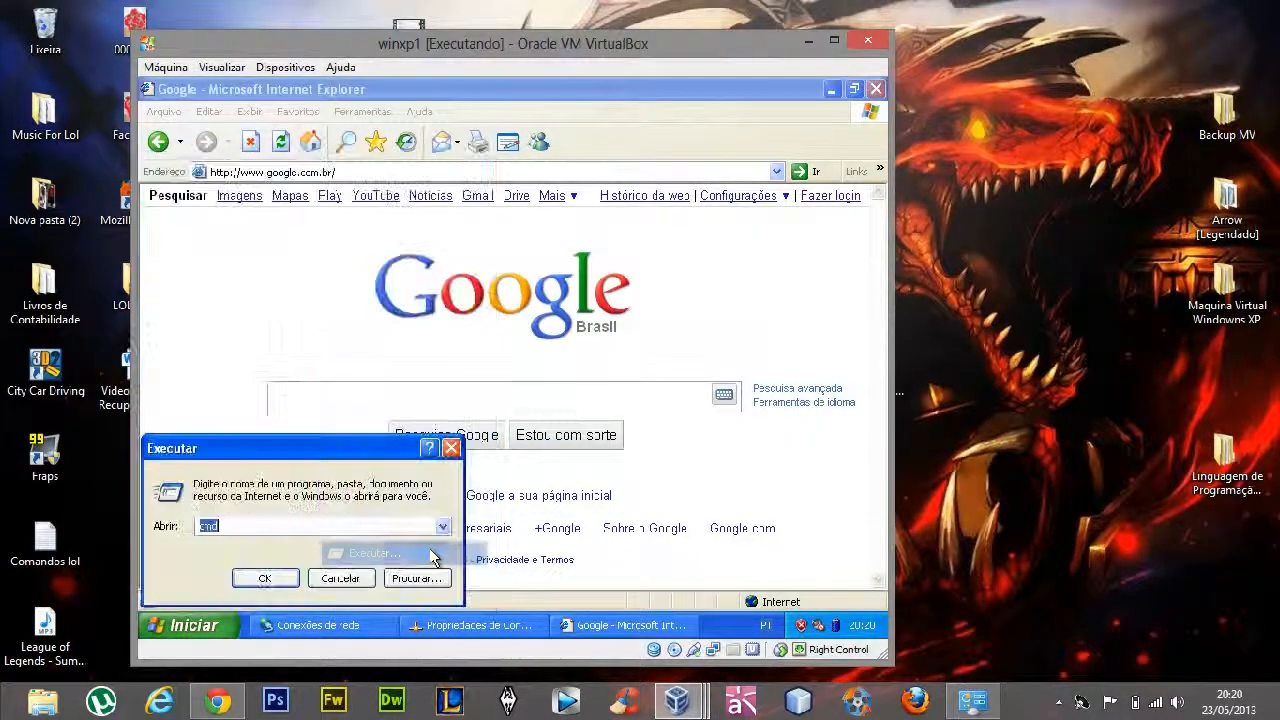
key("Return")
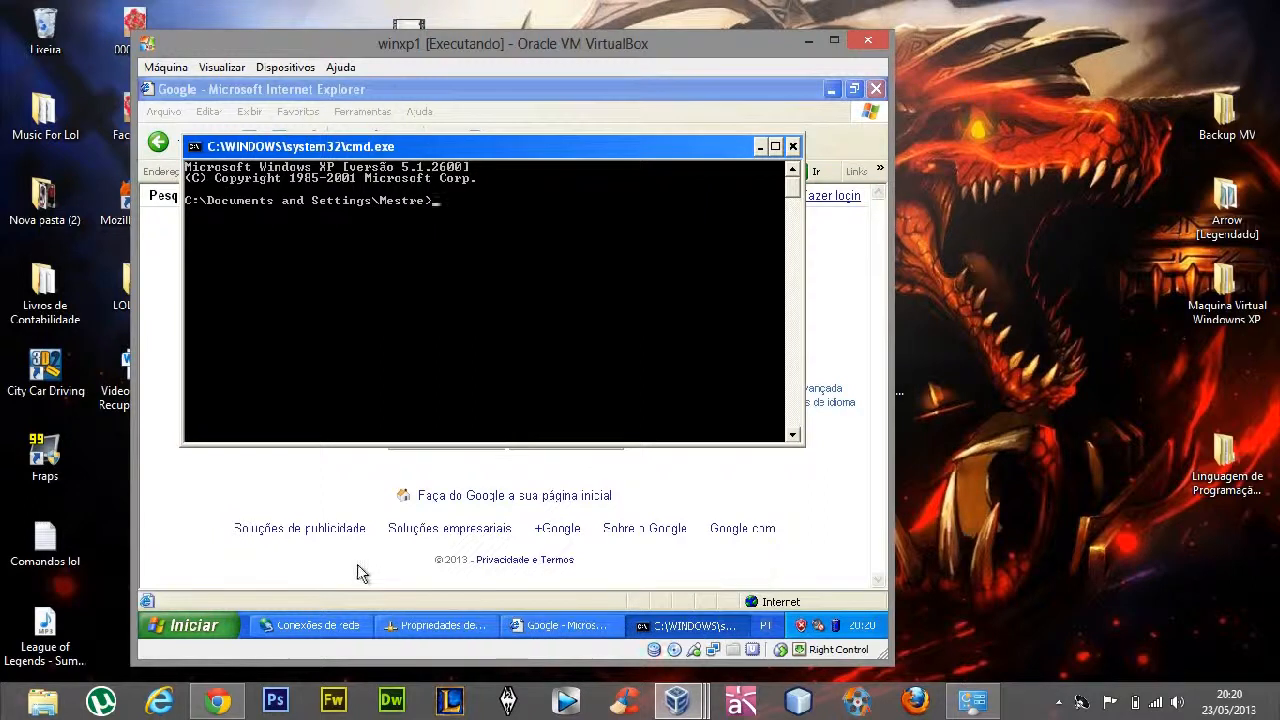
type("ping 19")
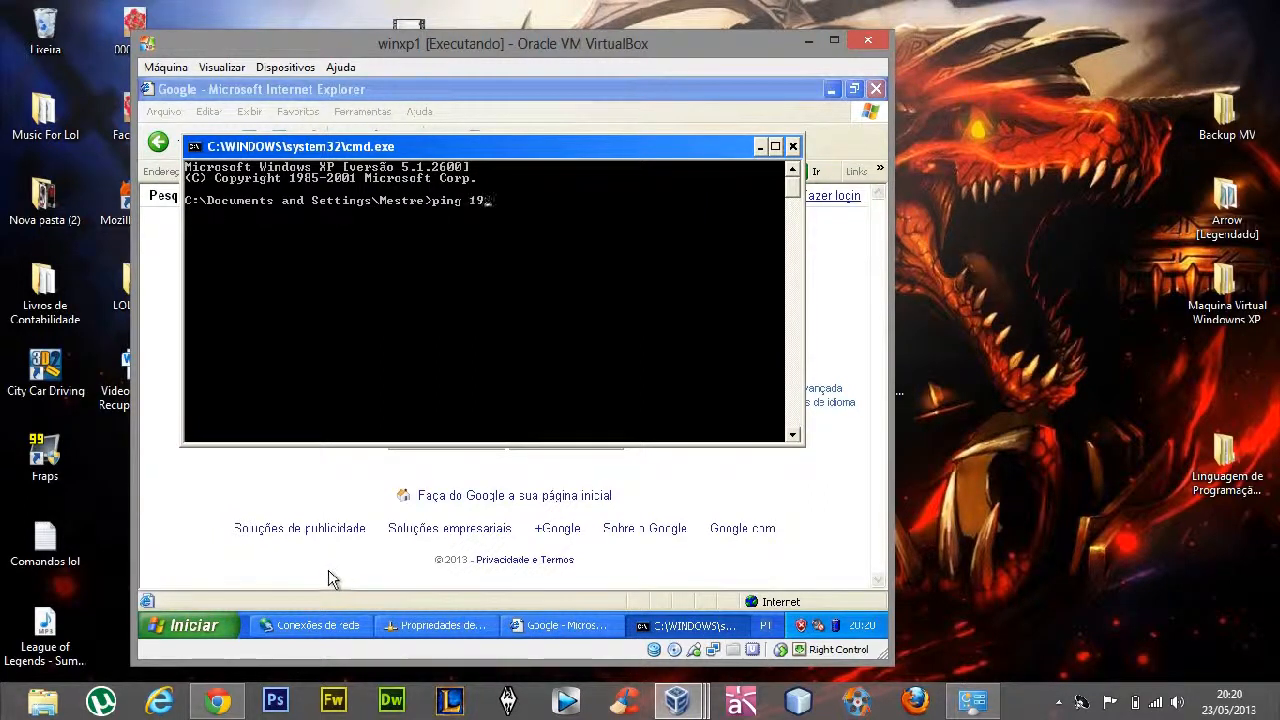
type("2.168.0.11")
key("Return")
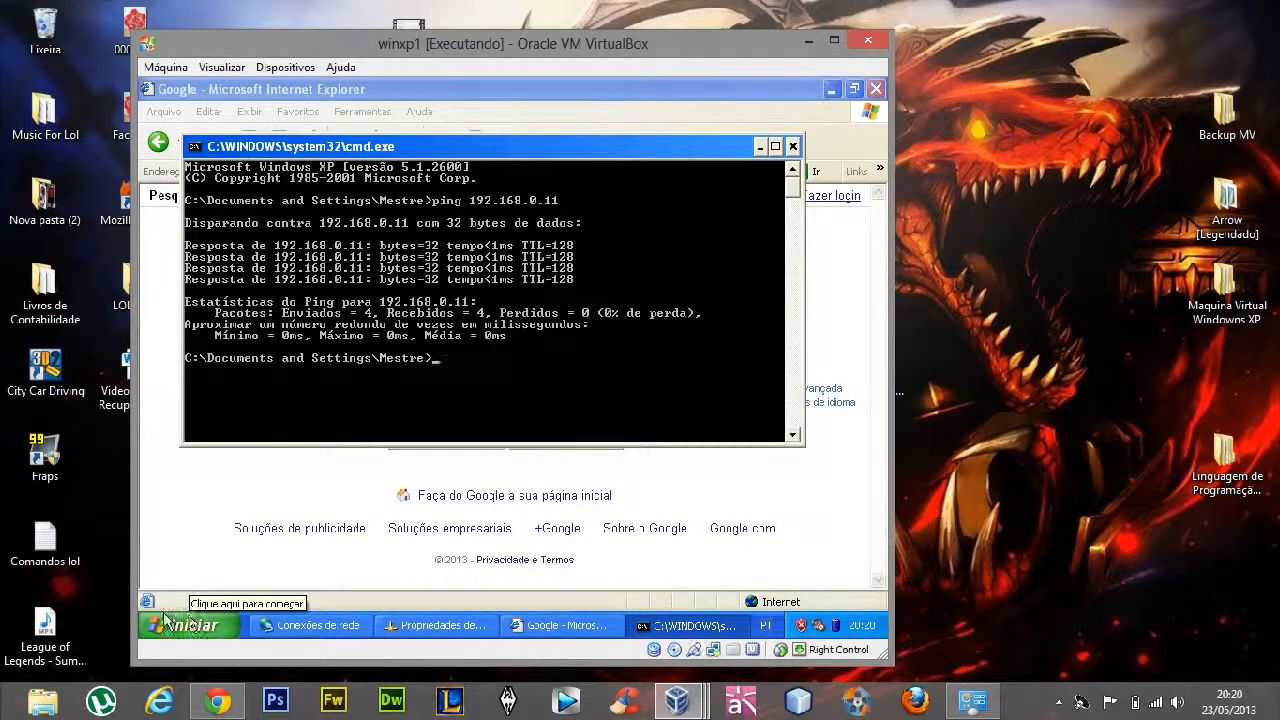
left_click(678, 703)
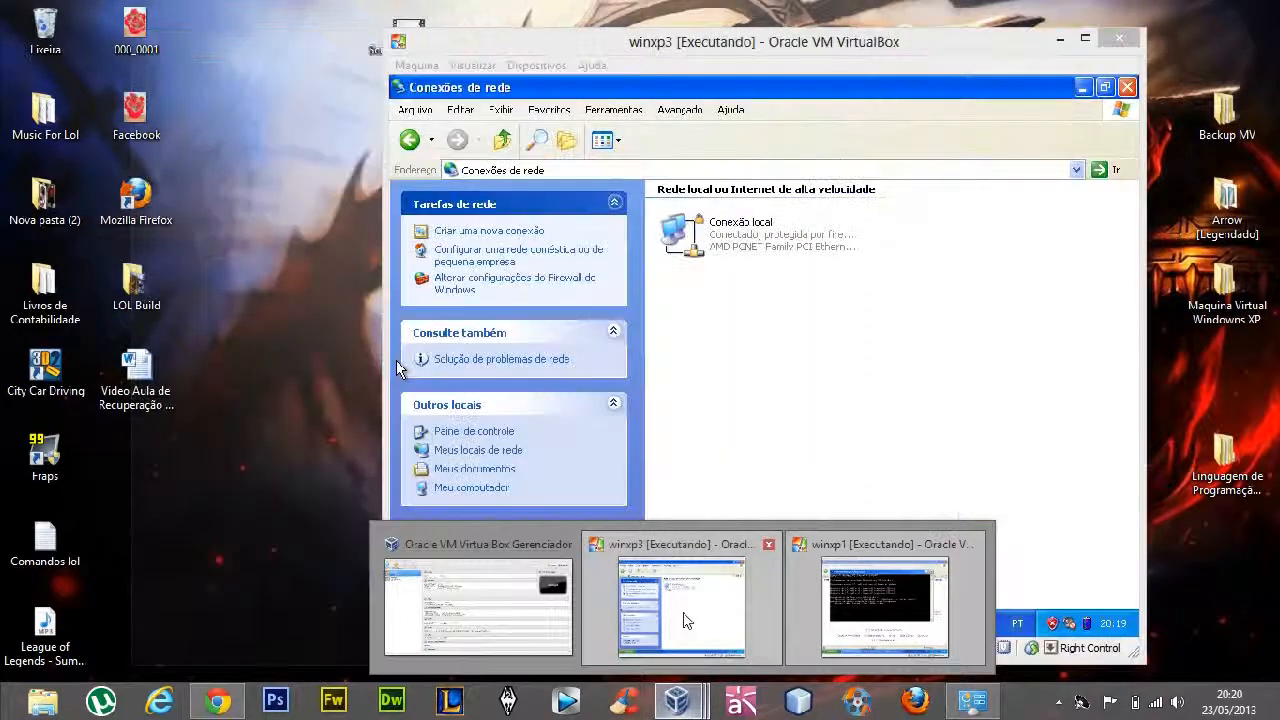
left_click(686, 617)
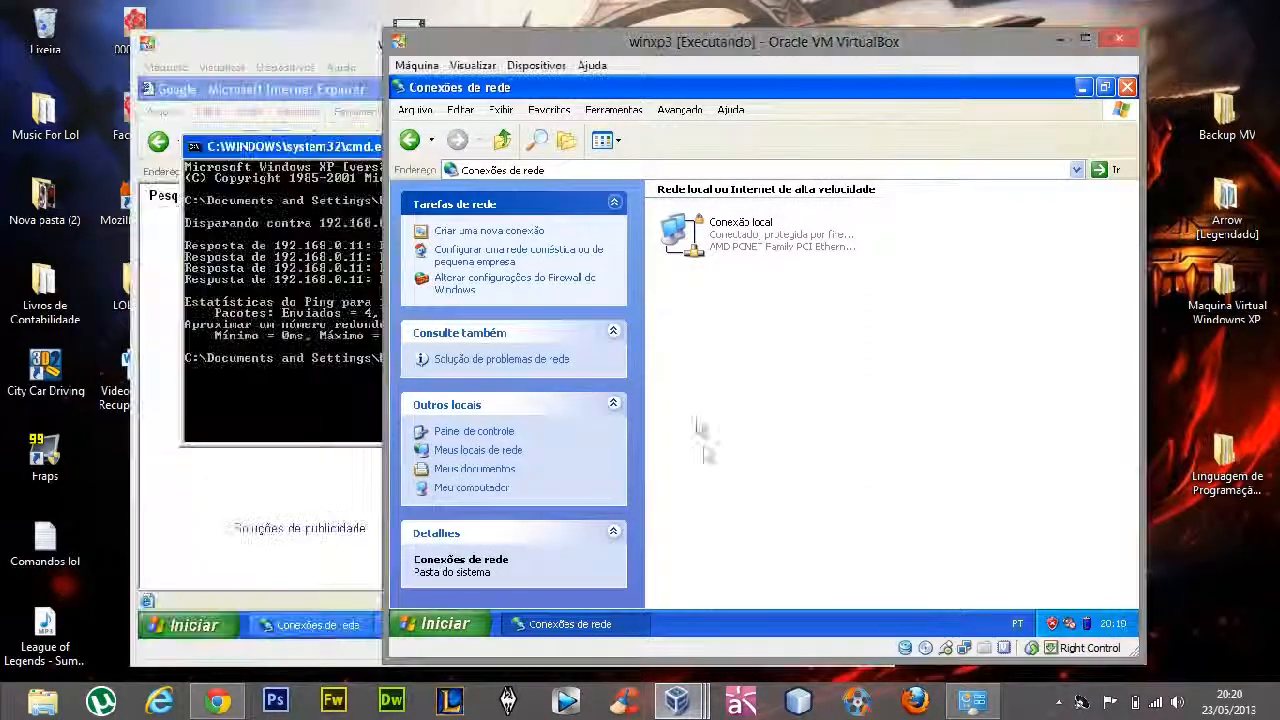
Ping 192.168.0.12 from a command prompt in winxp3, and close the prompt
left_click(446, 624)
left_click(628, 538)
type("cmd")
key("Return")
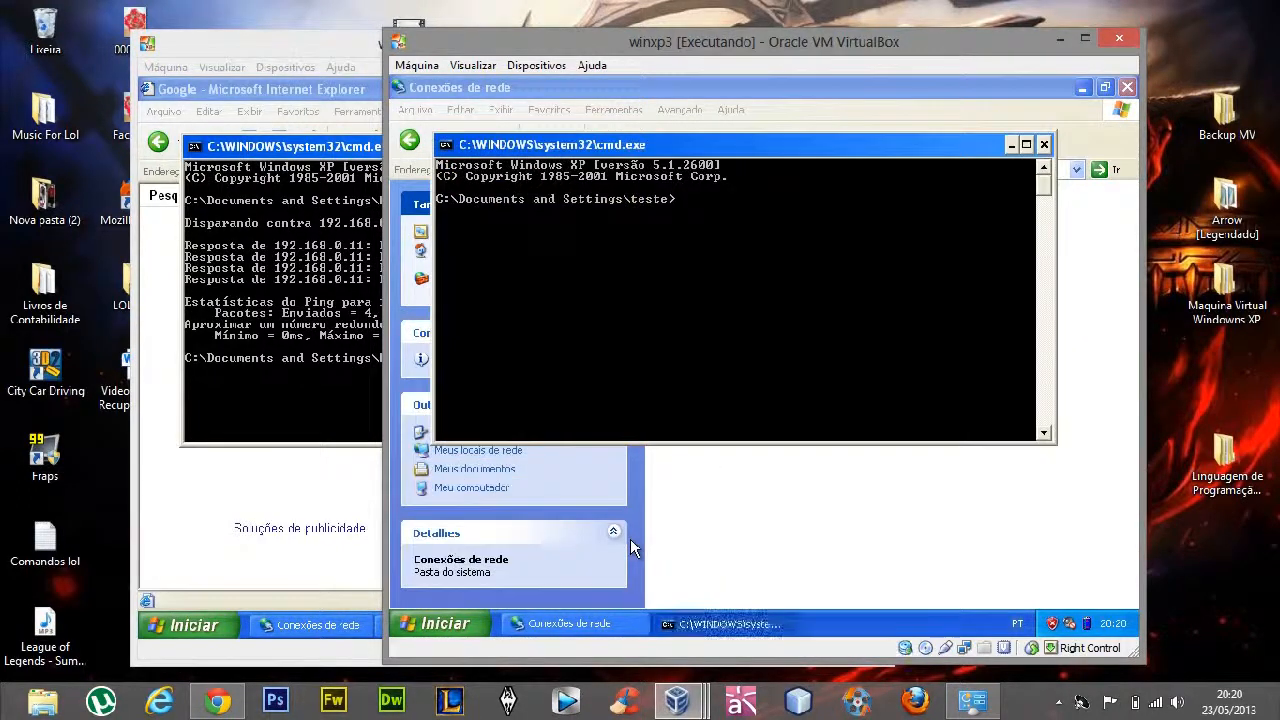
type("ping 192.168.0.")
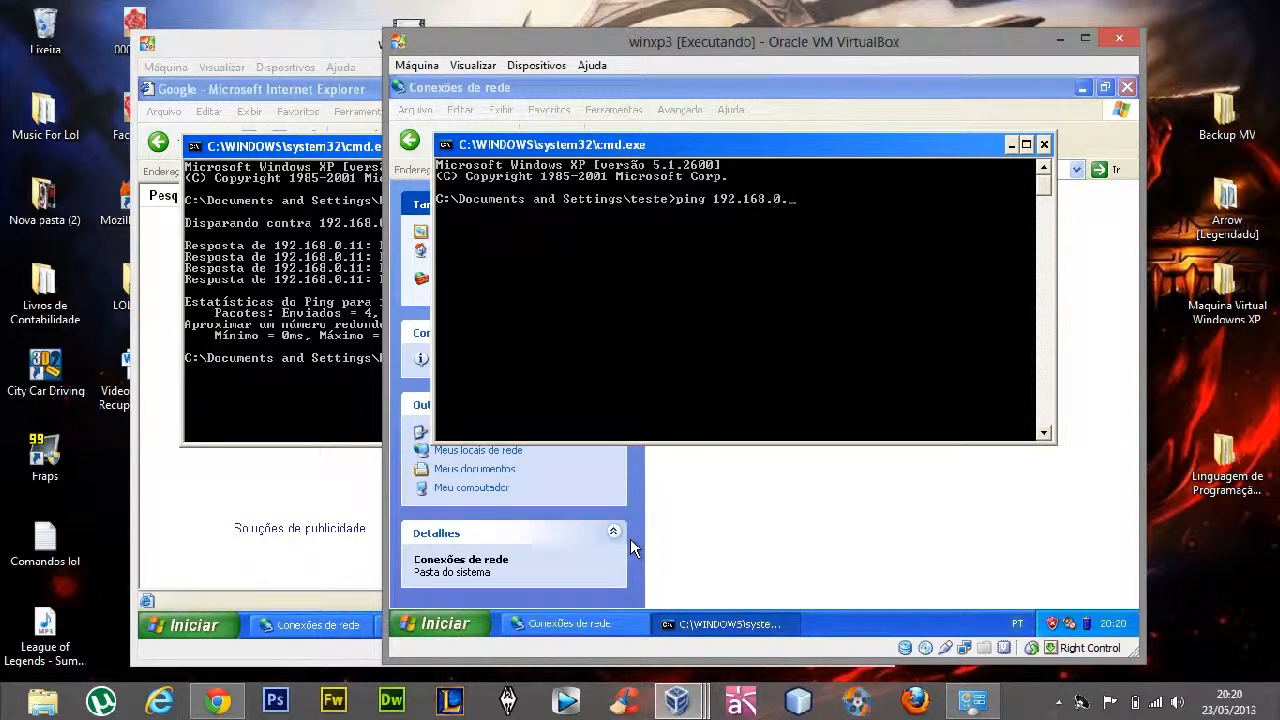
left_click_drag(644, 43, 588, 47)
type("g 192.168.0.12")
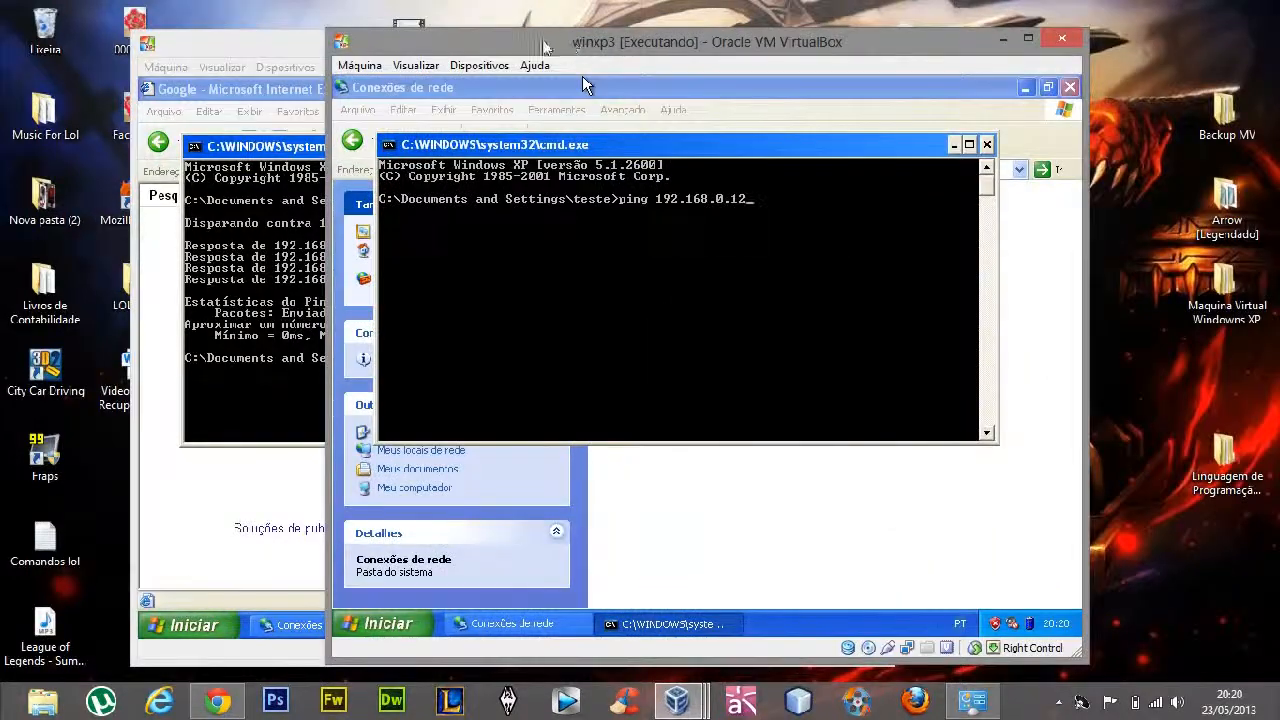
key("Return")
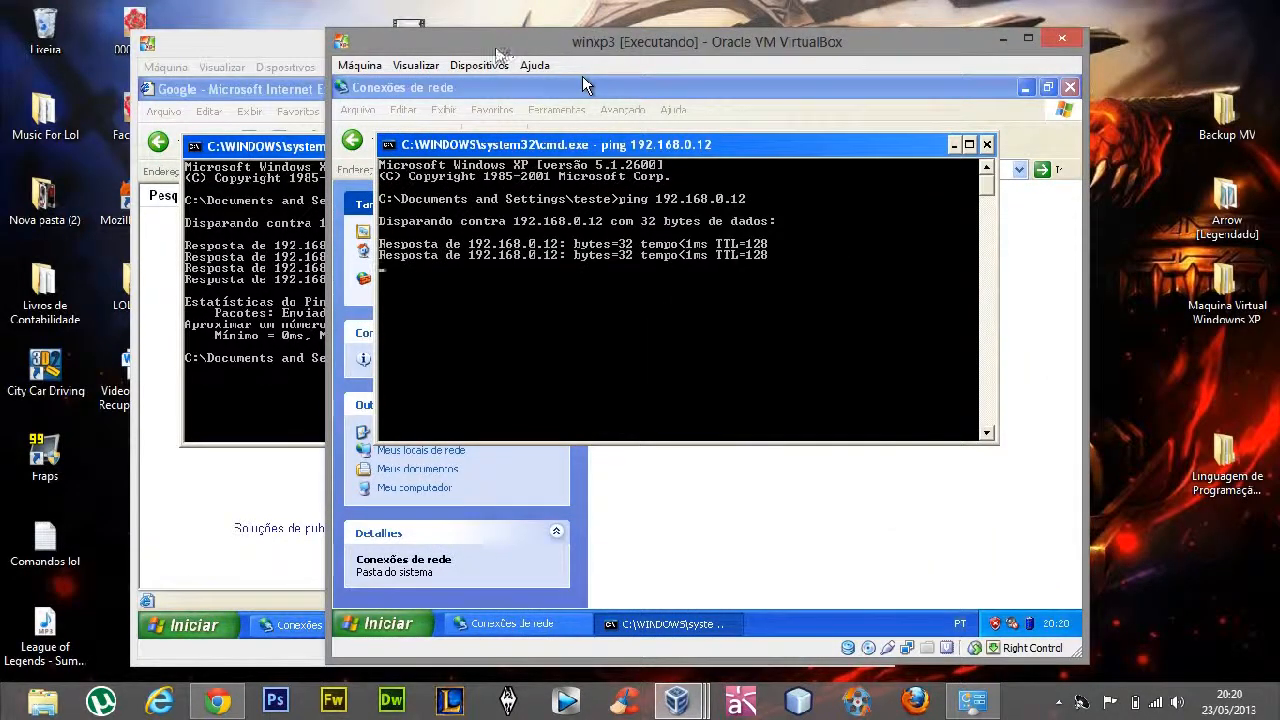
left_click(986, 144)
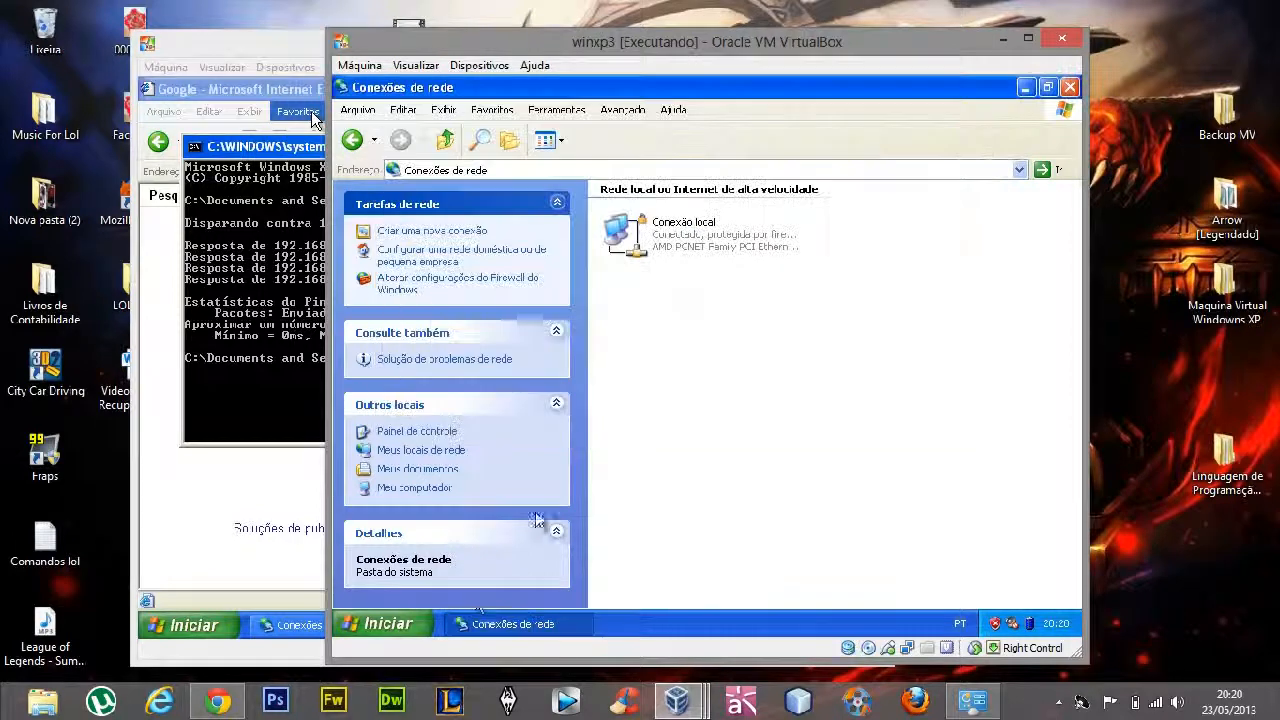
Open the network location \\192.168.0.11 from winxp3 to check its shared items, and close its window
left_click(388, 623)
left_click(569, 538)
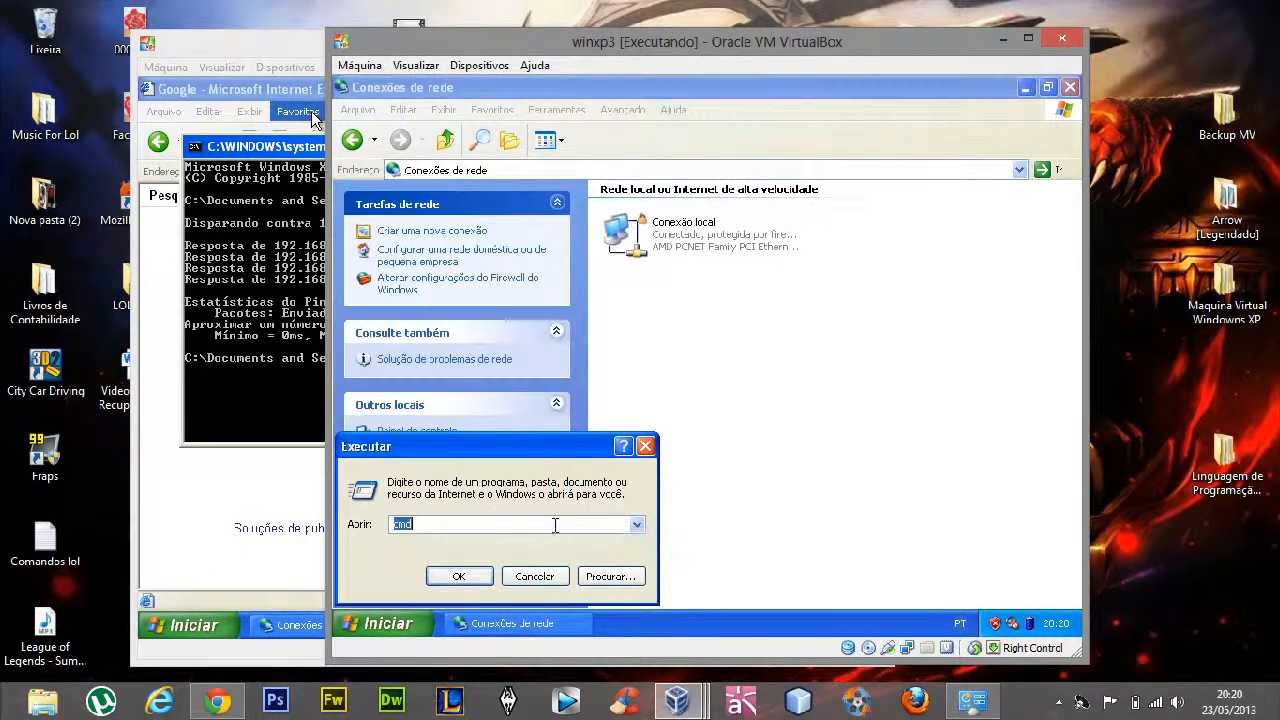
type("\\\\")
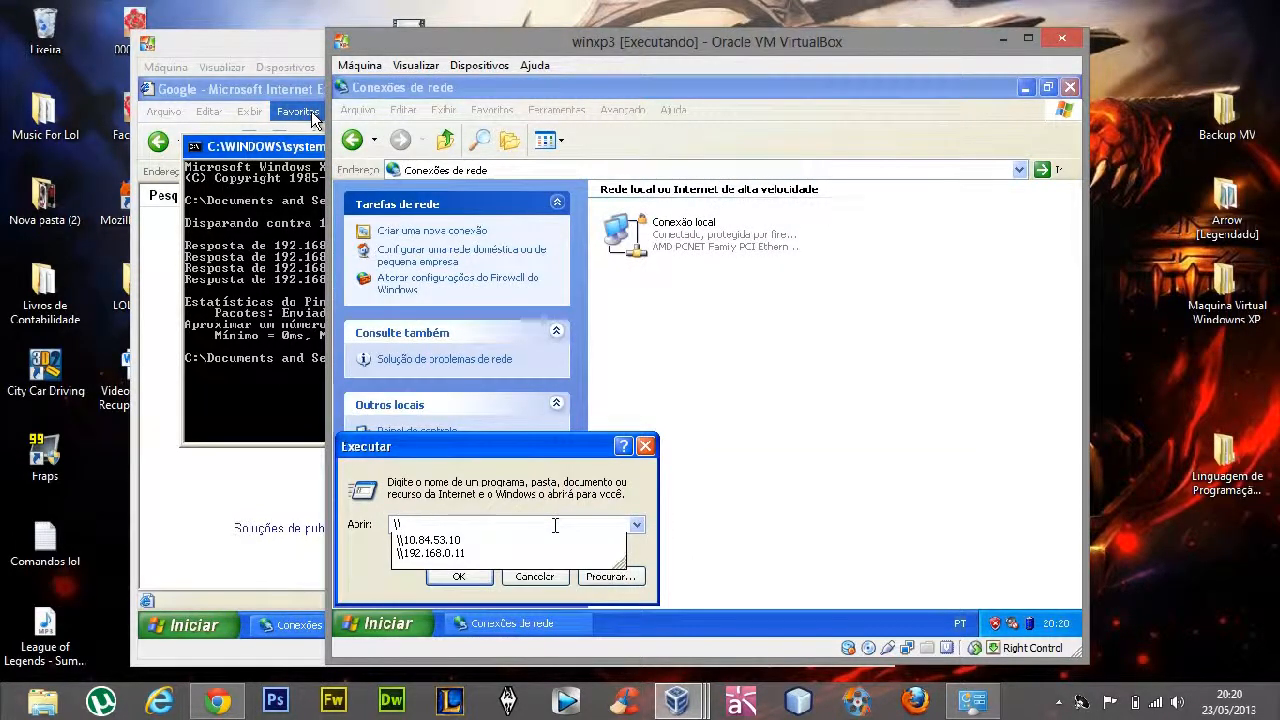
key("Down")
key("Down")
key("Return")
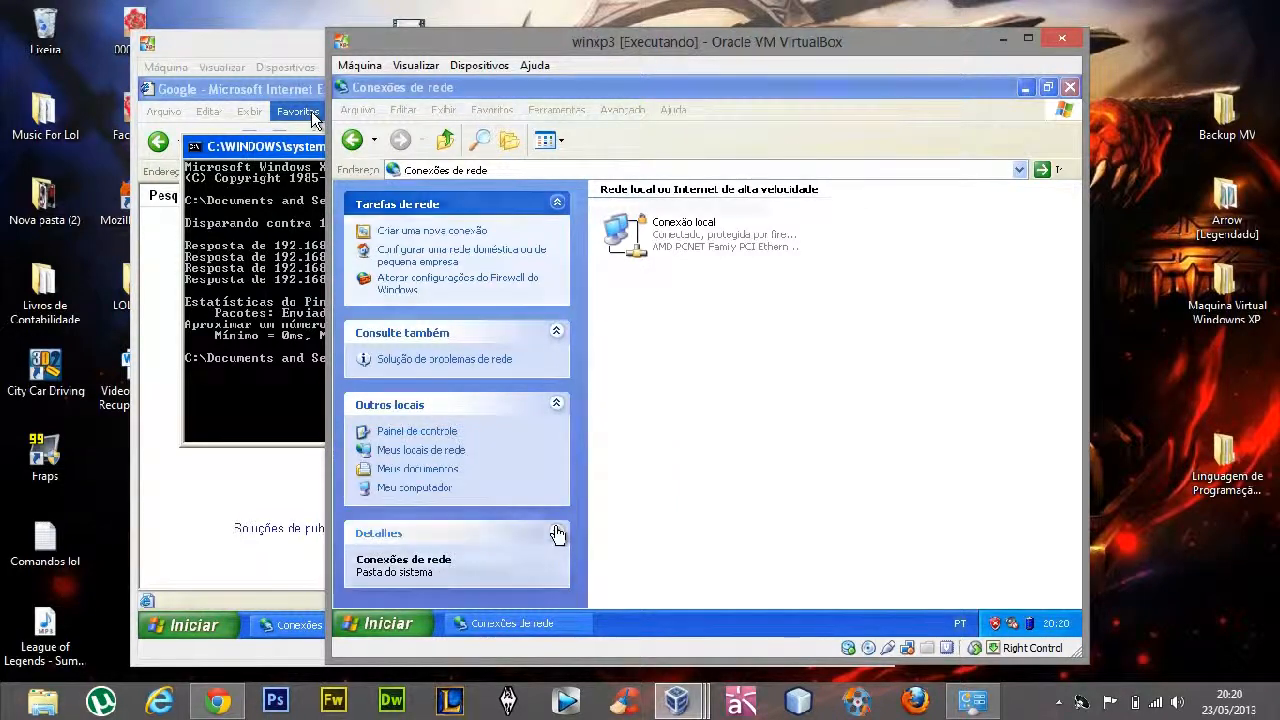
left_click(1069, 87)
Ping 192.168.0.11 from a new command prompt in winxp3
key("super")
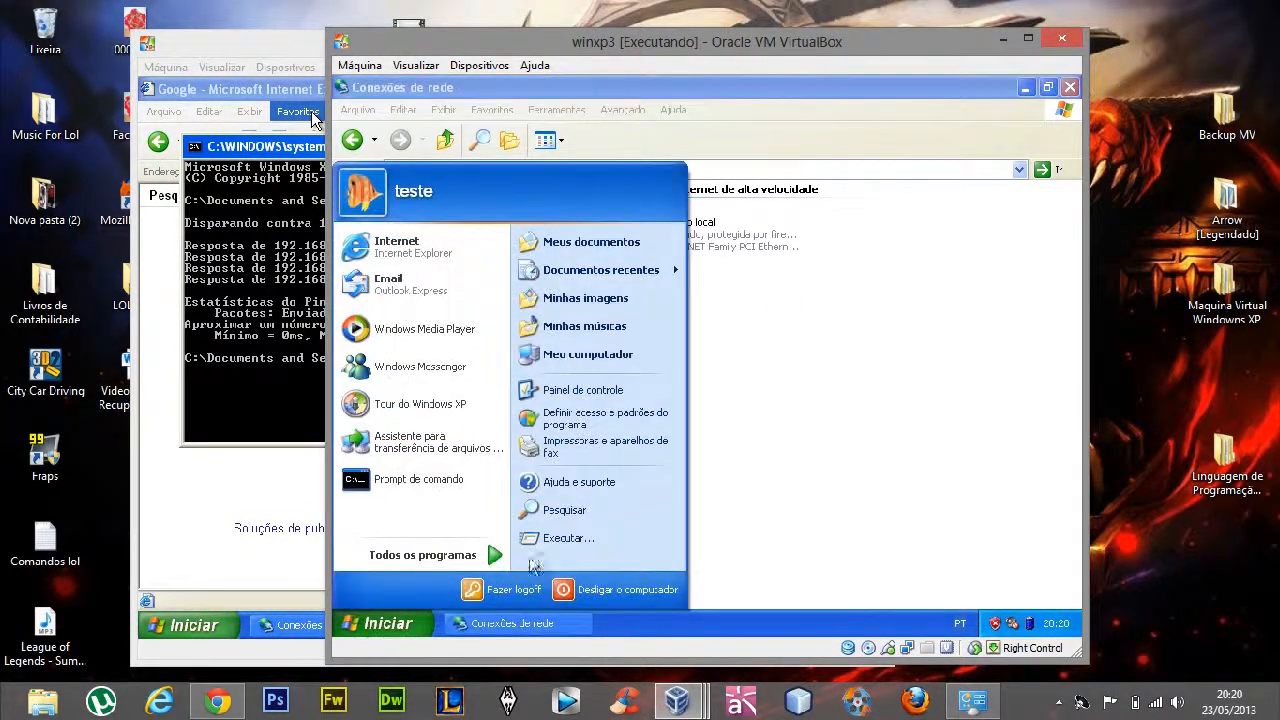
left_click(555, 540)
type("cmd")
key("Return")
type("ping 1")
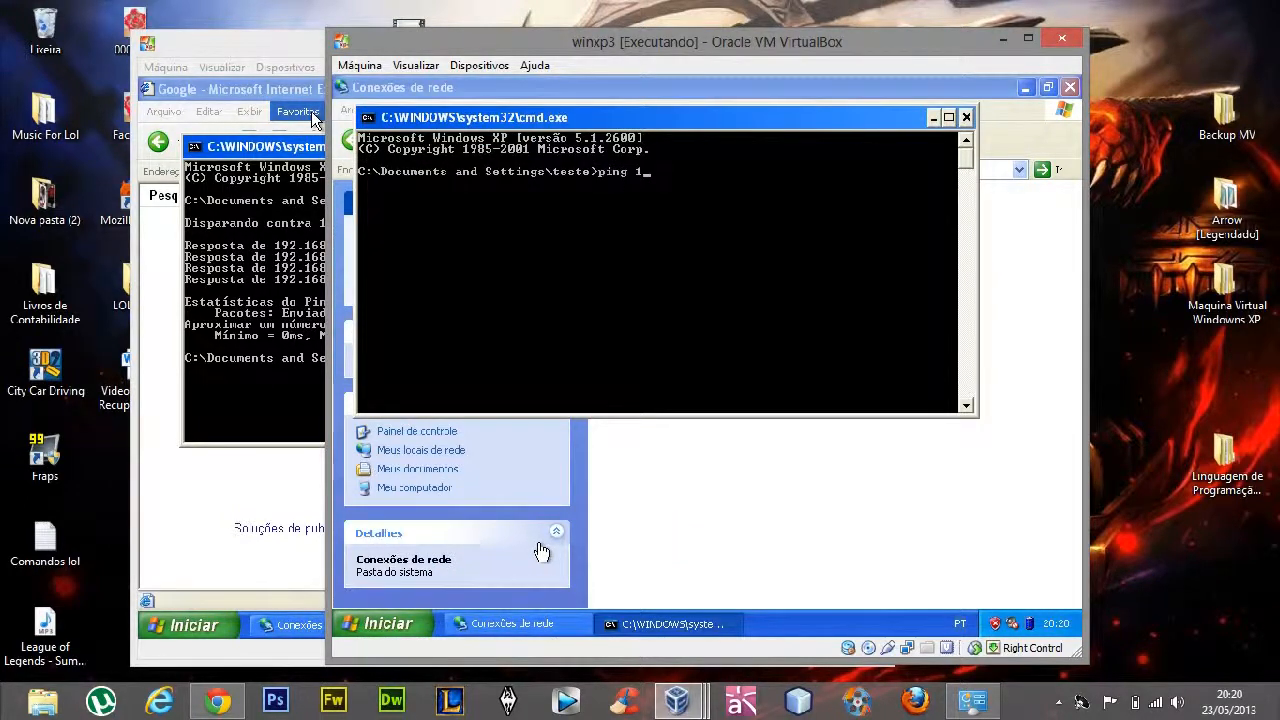
type("92.168.0.11")
key("Return")
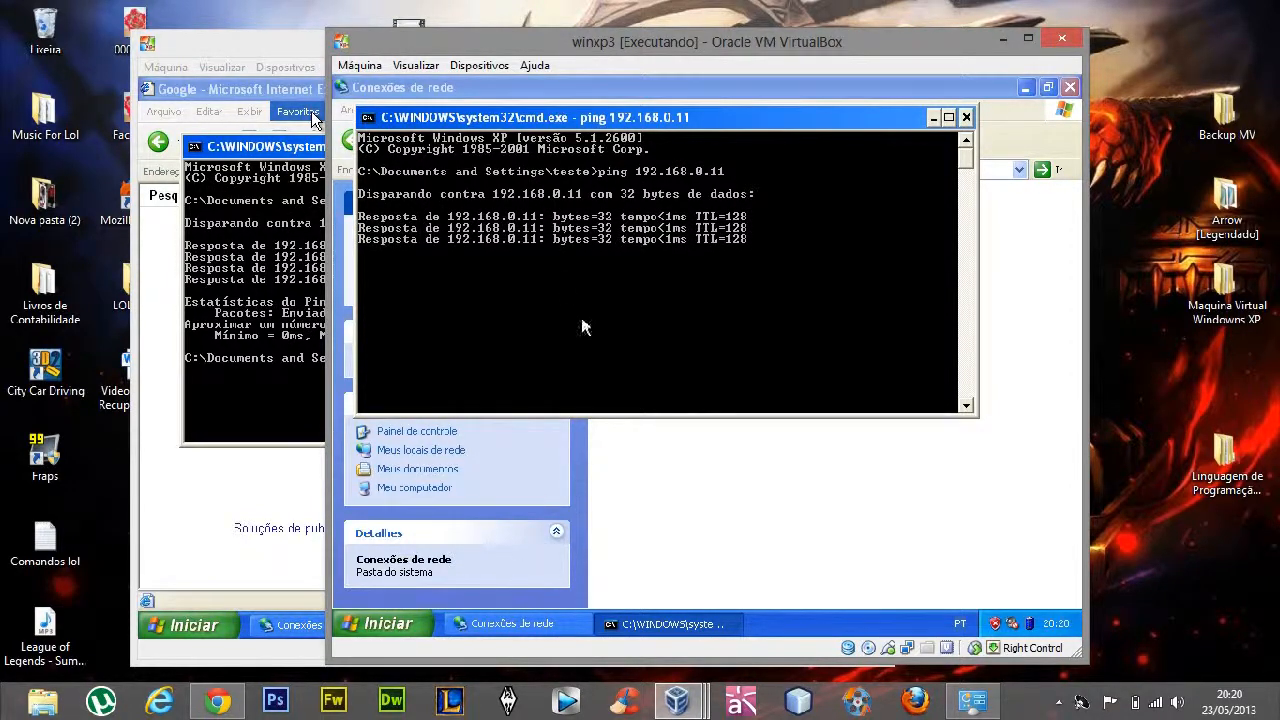
Switch to winxp1 and ping 192.168.0.12 from its open command prompt
left_click(285, 373)
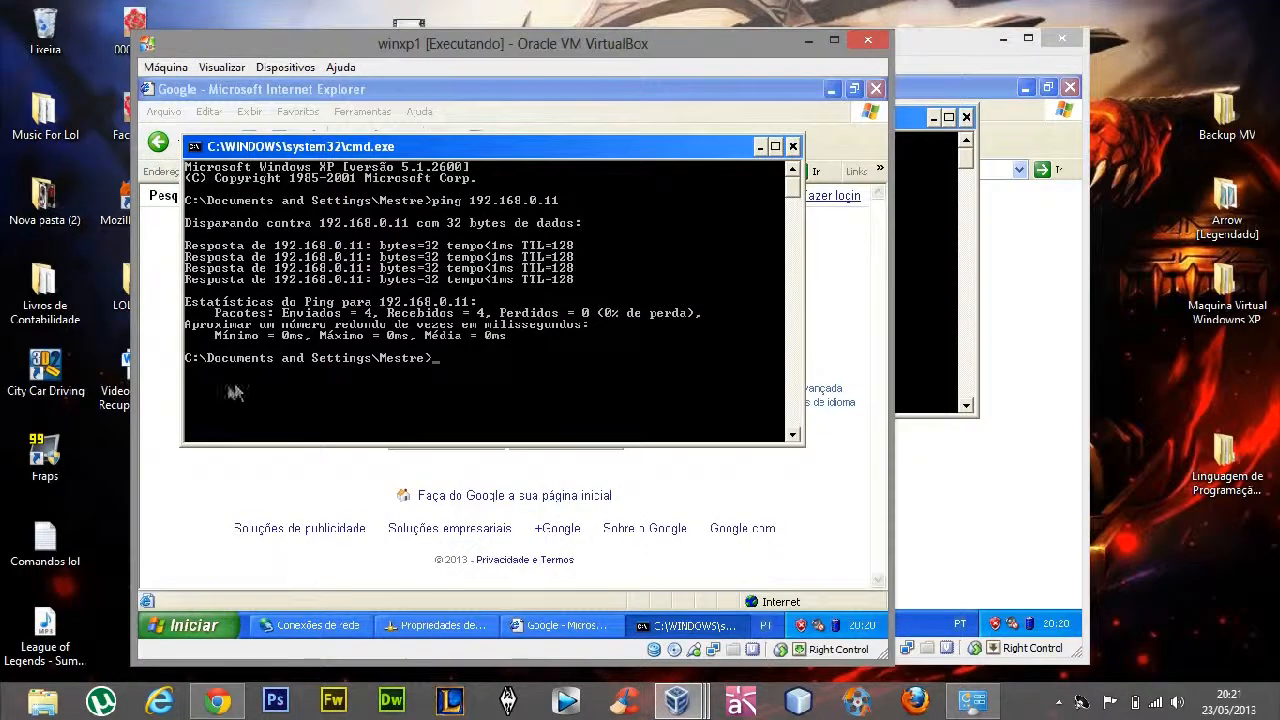
type("ping 192.168.0.12")
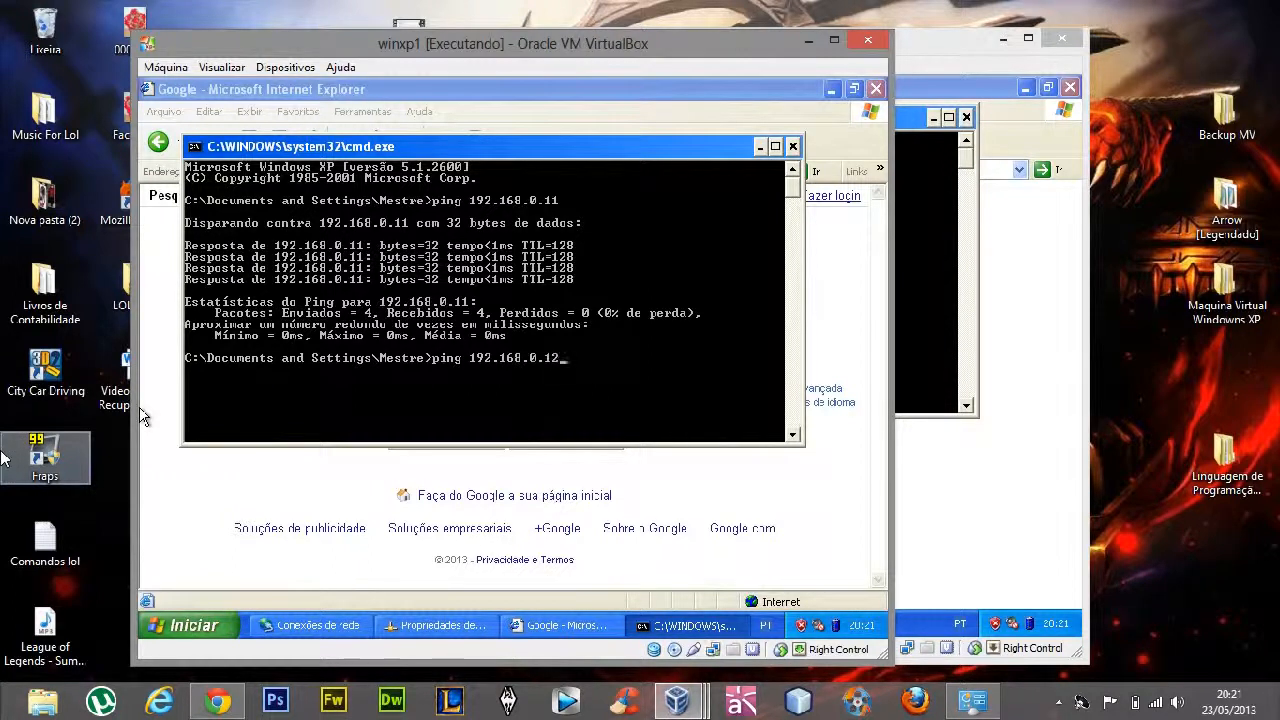
key("Return")
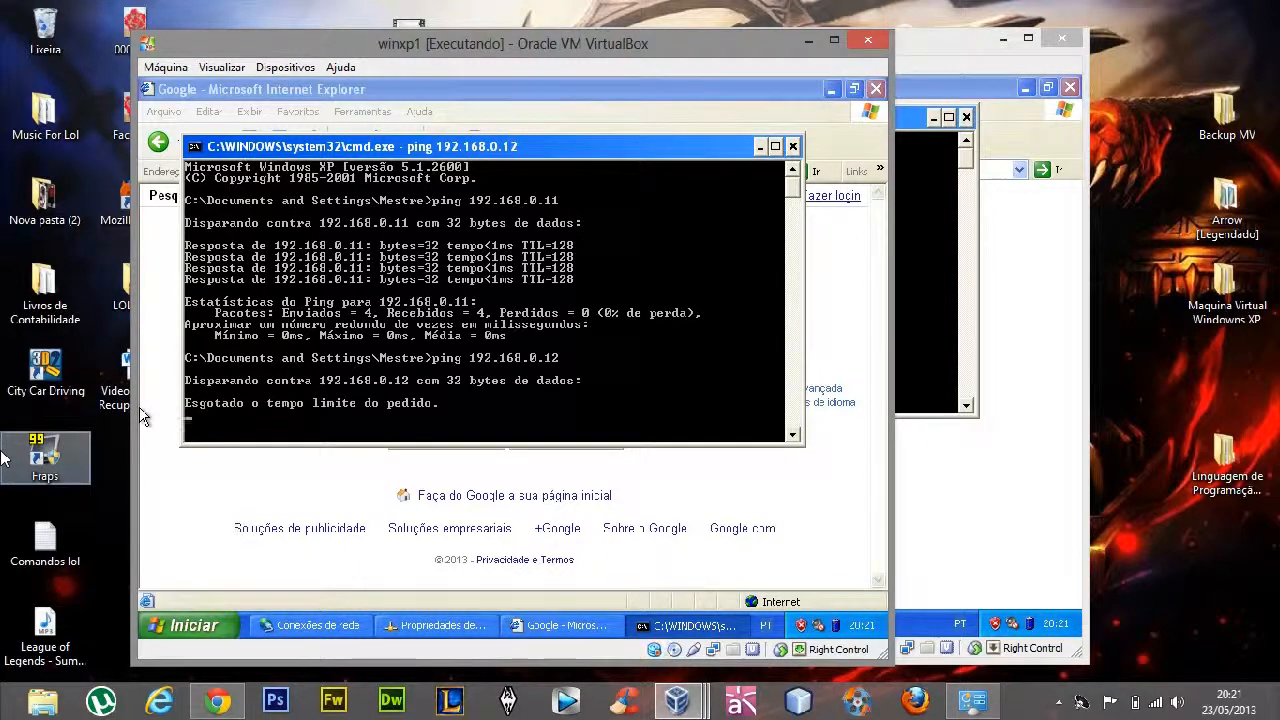
Review the TCP/IP settings of winxp3's local connection, and accept them as they are
left_click(1058, 468)
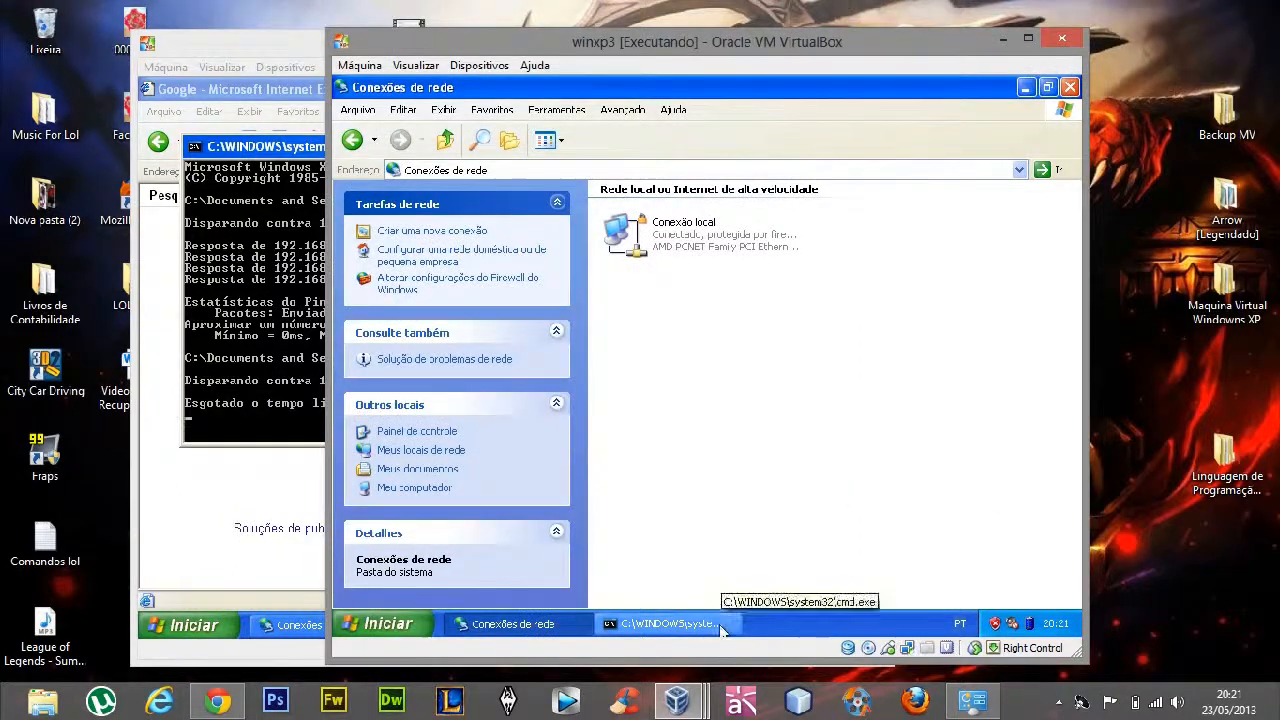
left_click(668, 623)
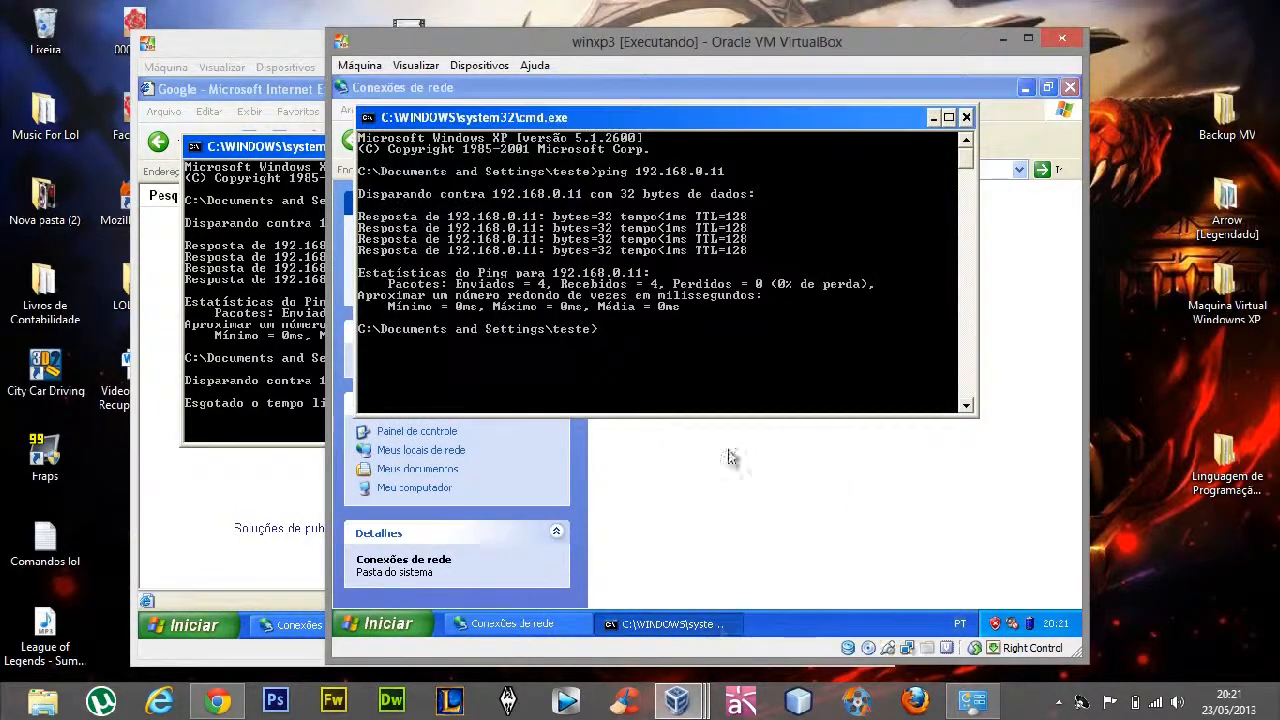
left_click(751, 497)
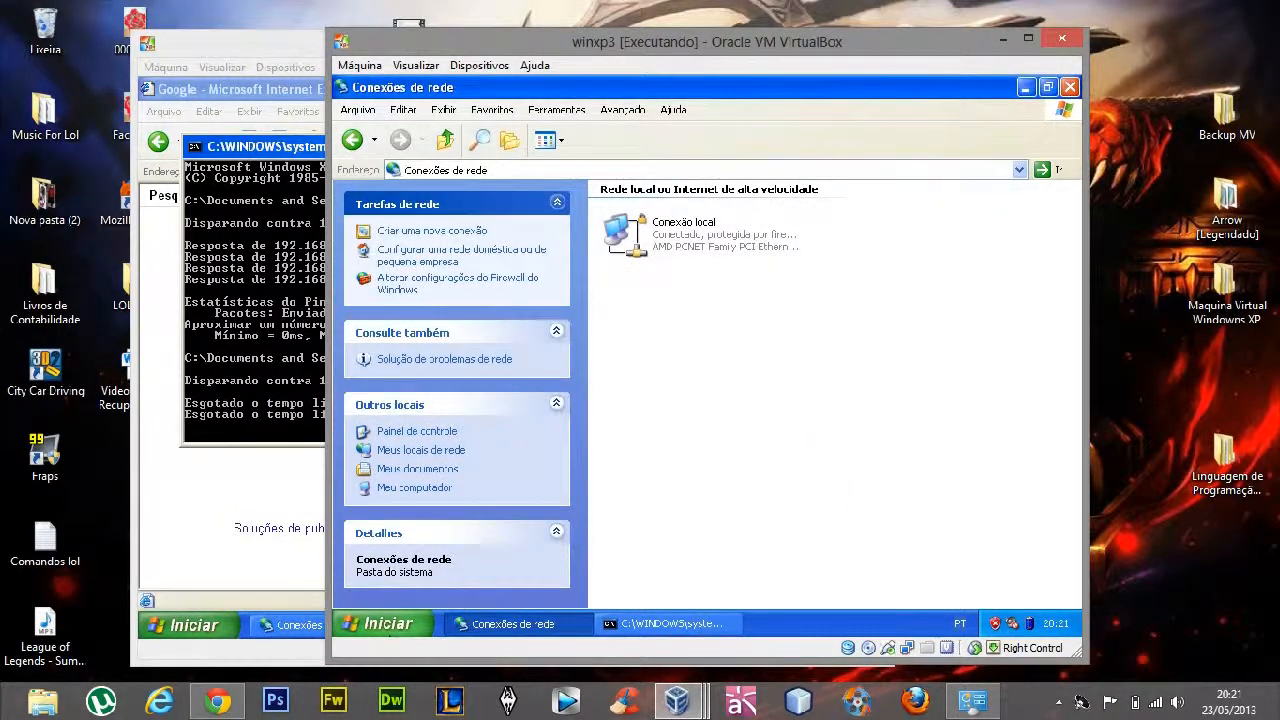
right_click(672, 263)
left_click(714, 389)
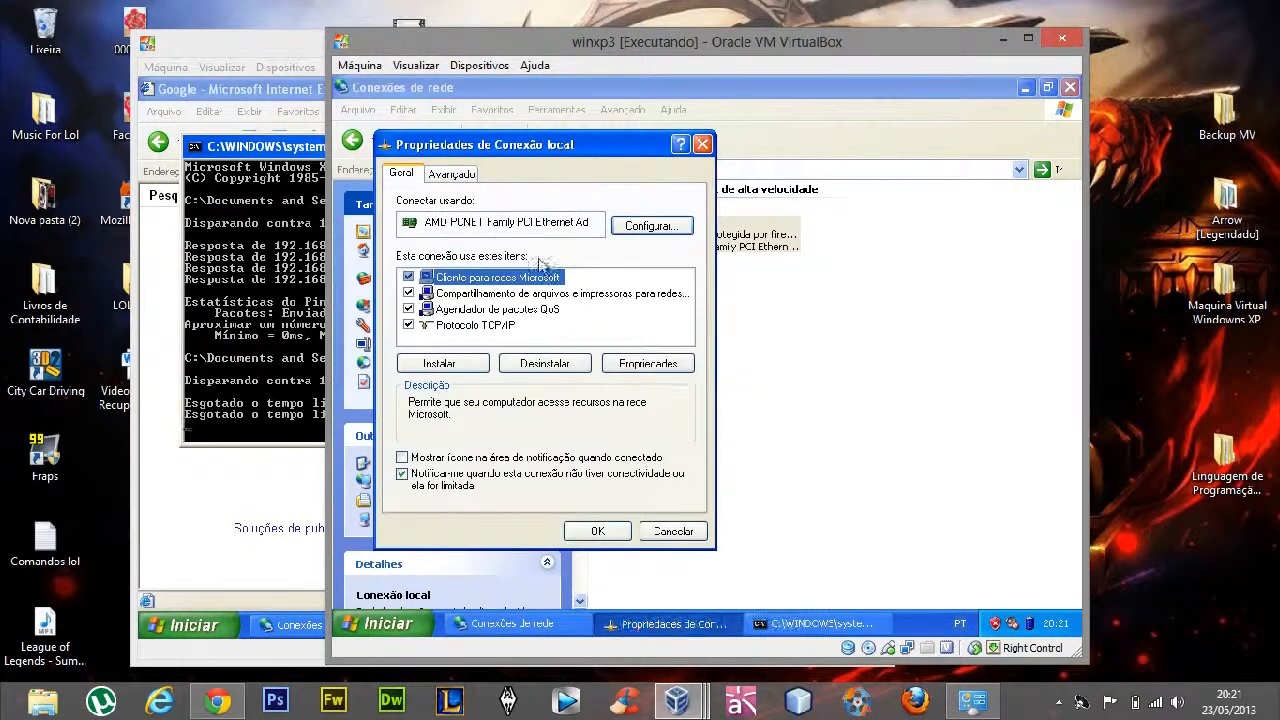
left_click(487, 326)
left_click(648, 364)
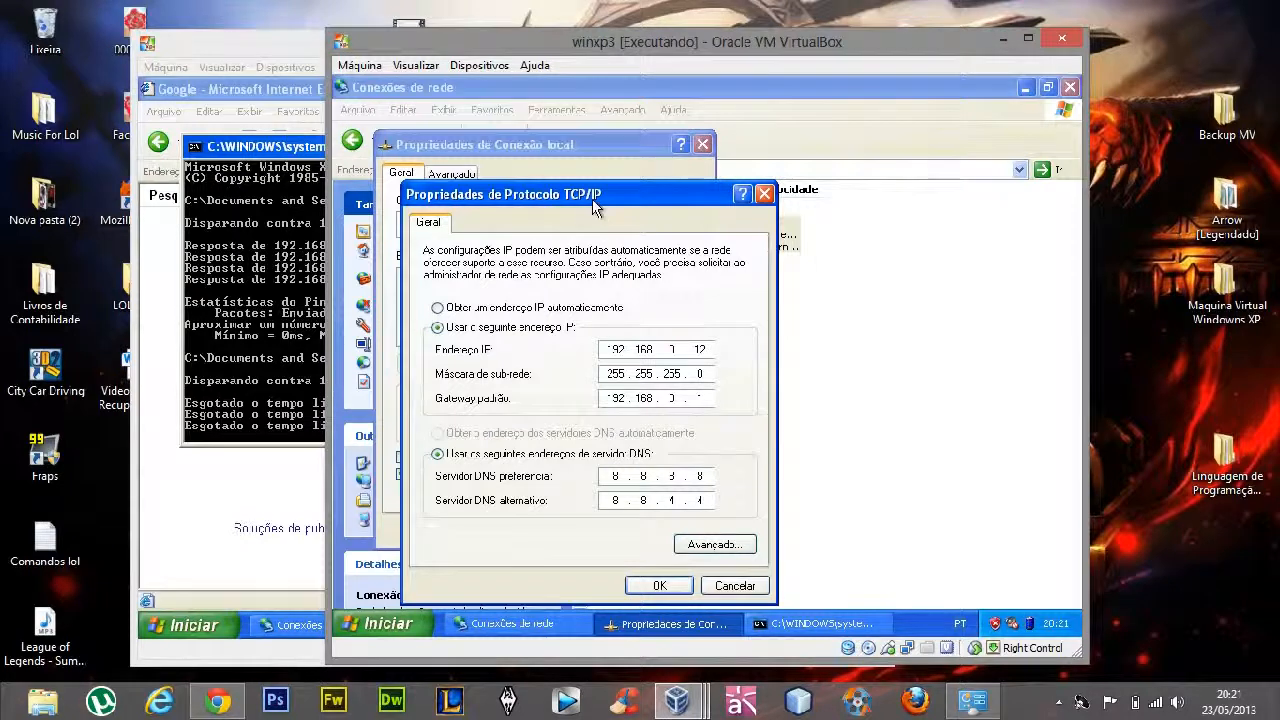
left_click_drag(594, 202, 737, 165)
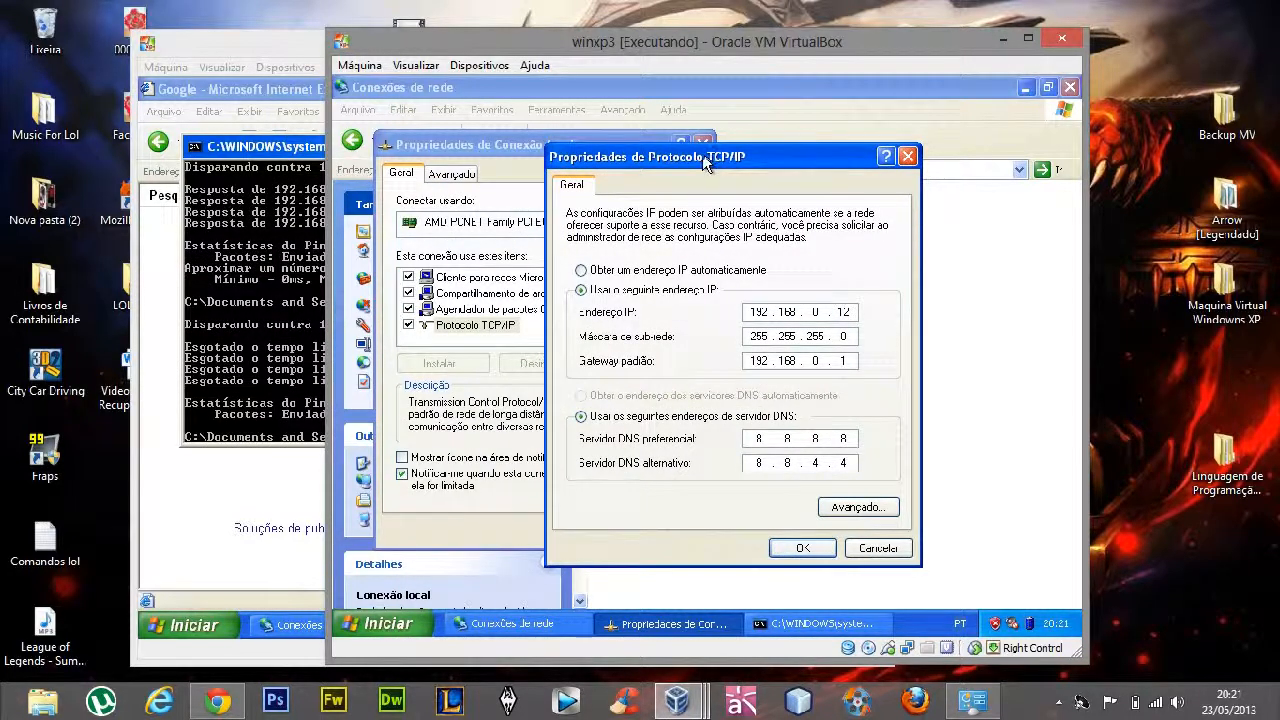
left_click(701, 138)
left_click(802, 548)
left_click(594, 531)
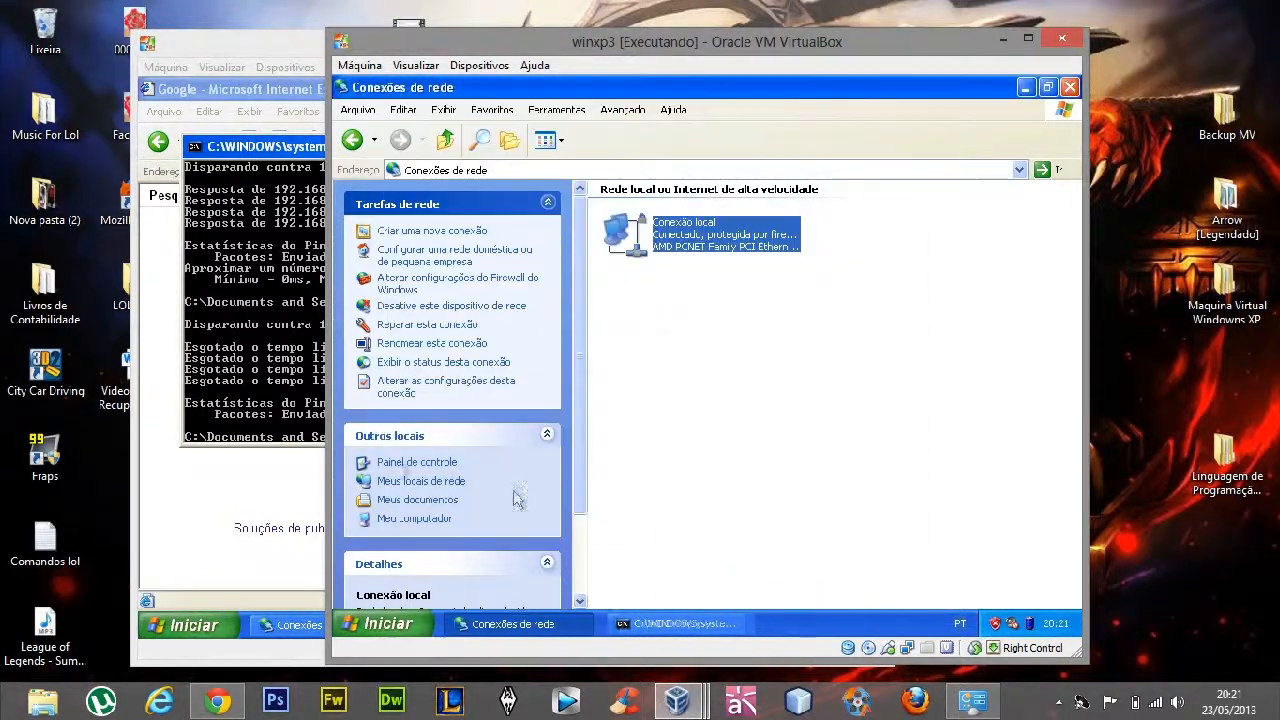
Close winxp1's command prompt and spread the winxp1 and winxp3 windows apart on the host desktop
left_click(268, 430)
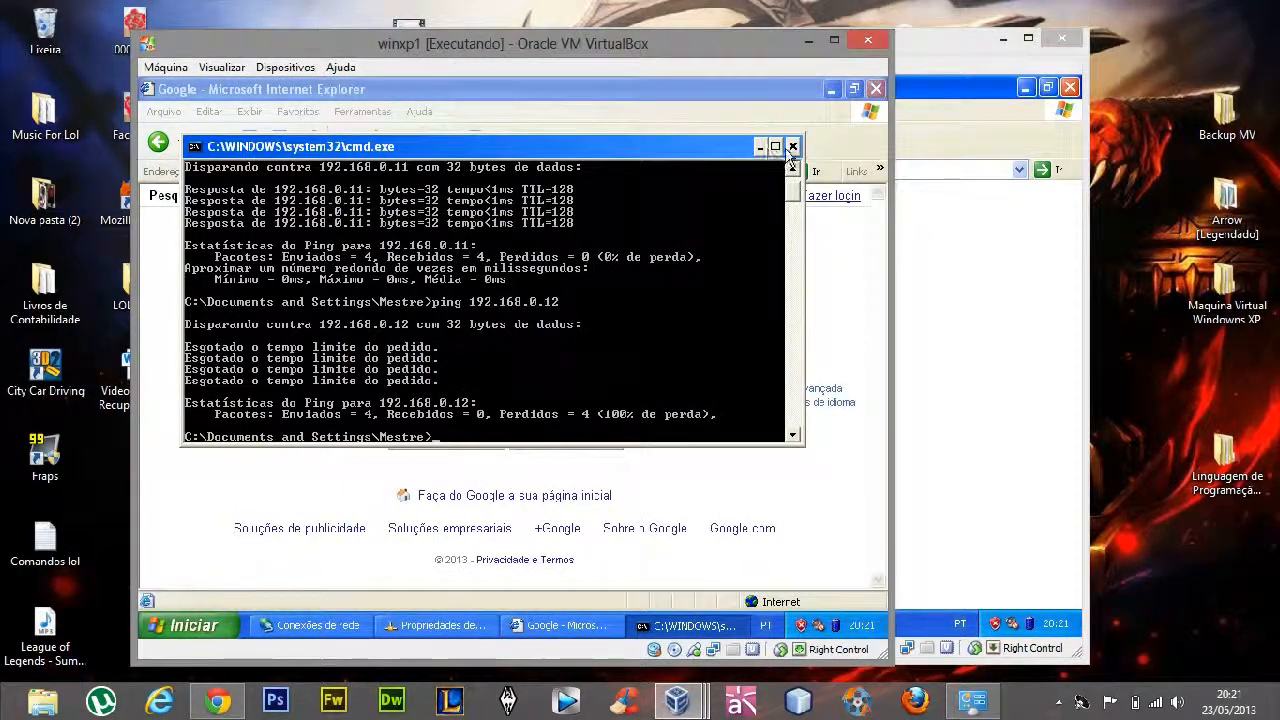
left_click(793, 147)
left_click(960, 283)
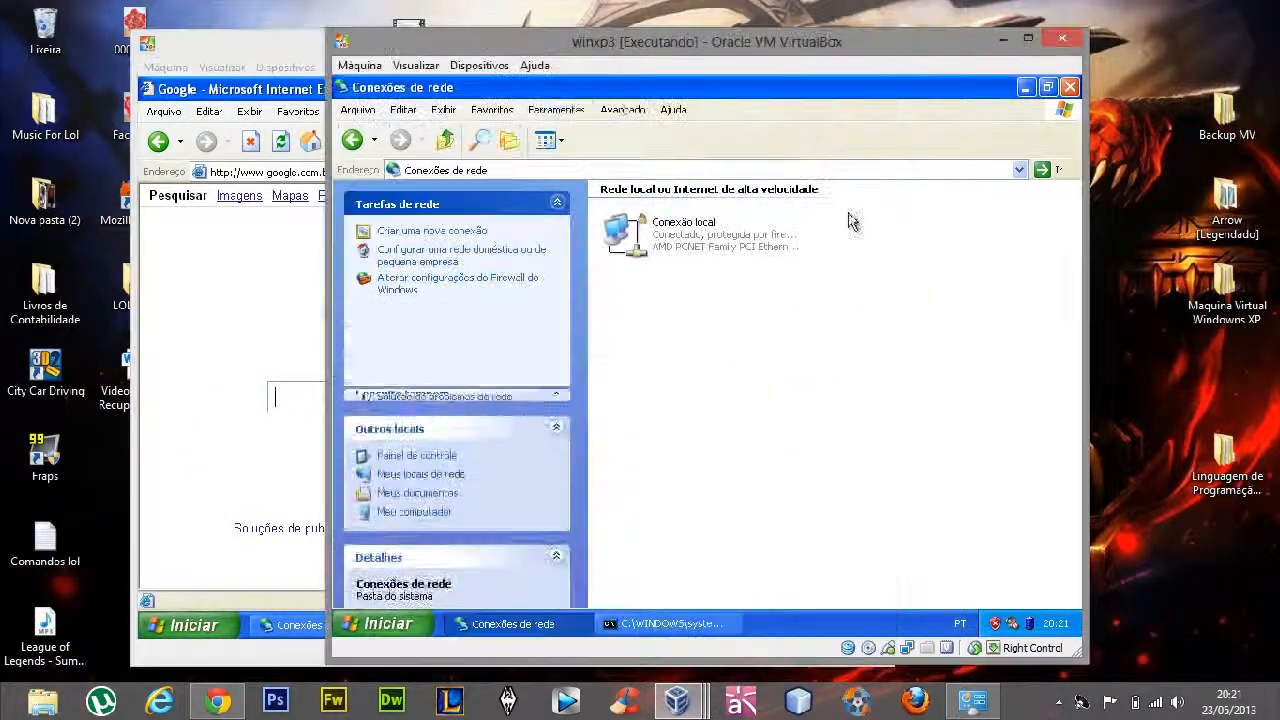
left_click_drag(605, 48, 753, 48)
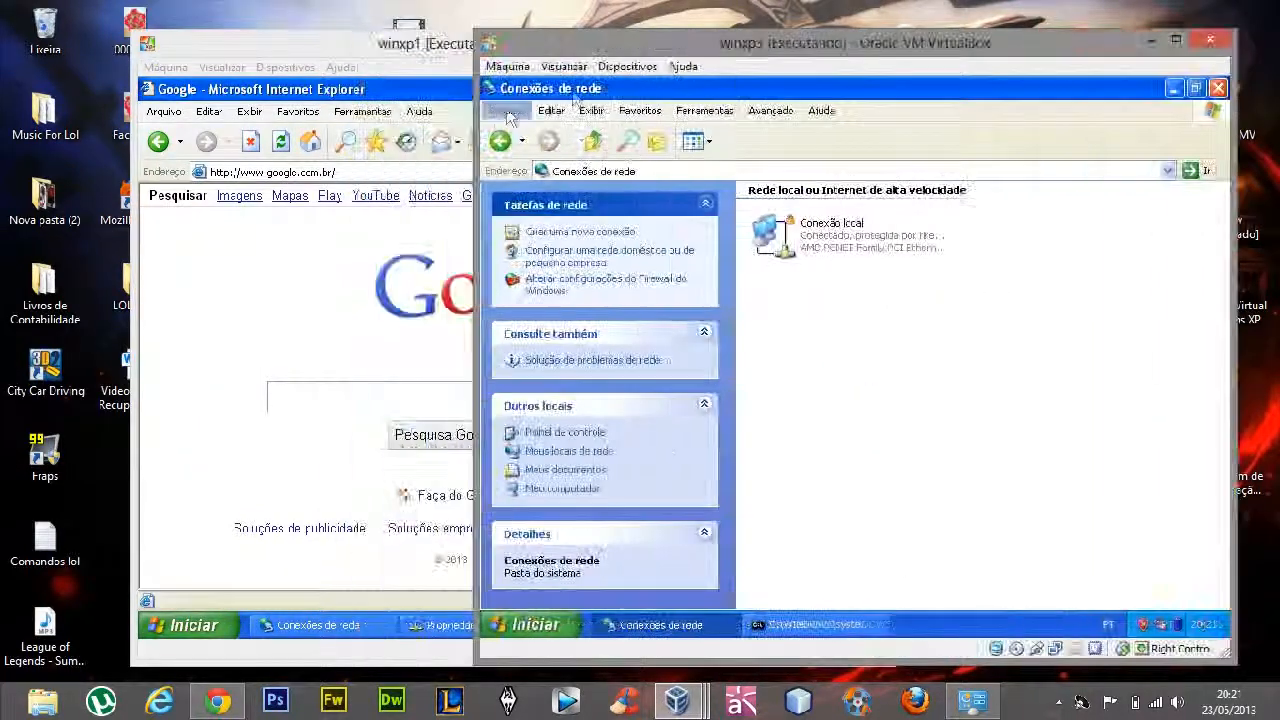
left_click(318, 50)
left_click_drag(300, 88, 170, 92)
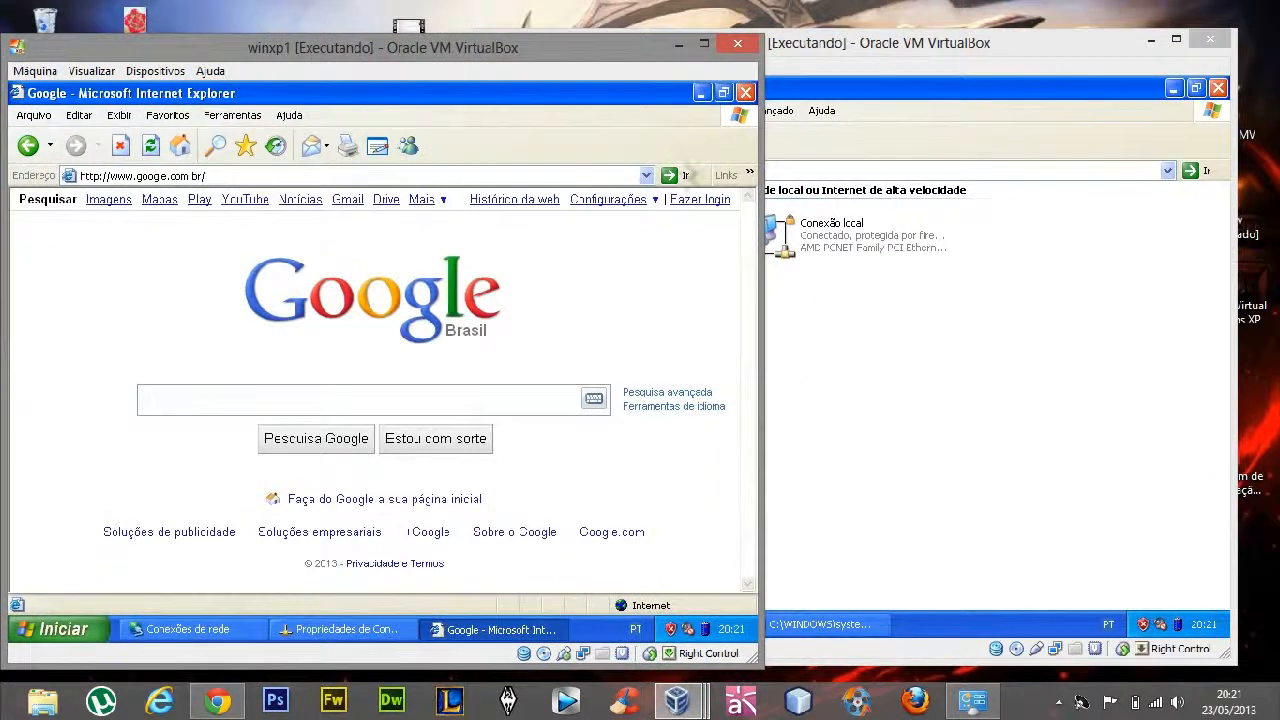
Close Internet Explorer, the connection properties and the network connections window in winxp1 to clear its desktop
left_click(745, 92)
left_click(305, 564)
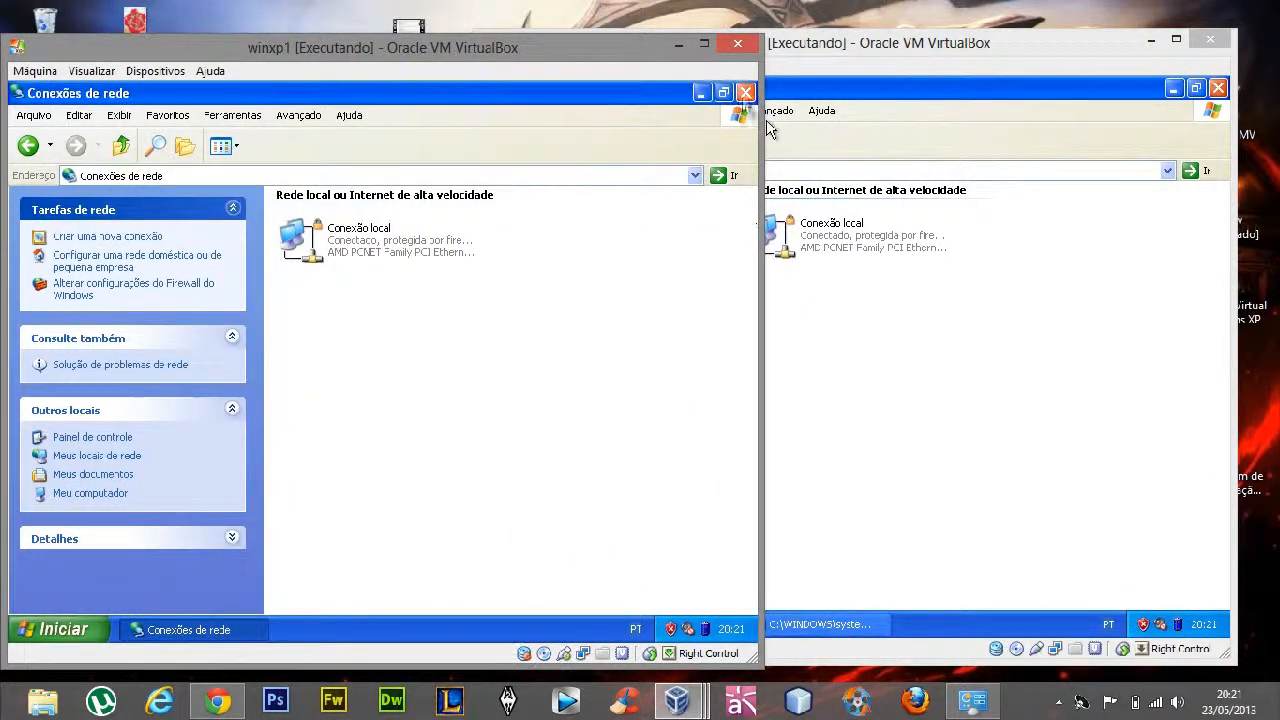
left_click(745, 92)
Launch Internet Explorer in winxp3 to test its internet access
left_click(535, 624)
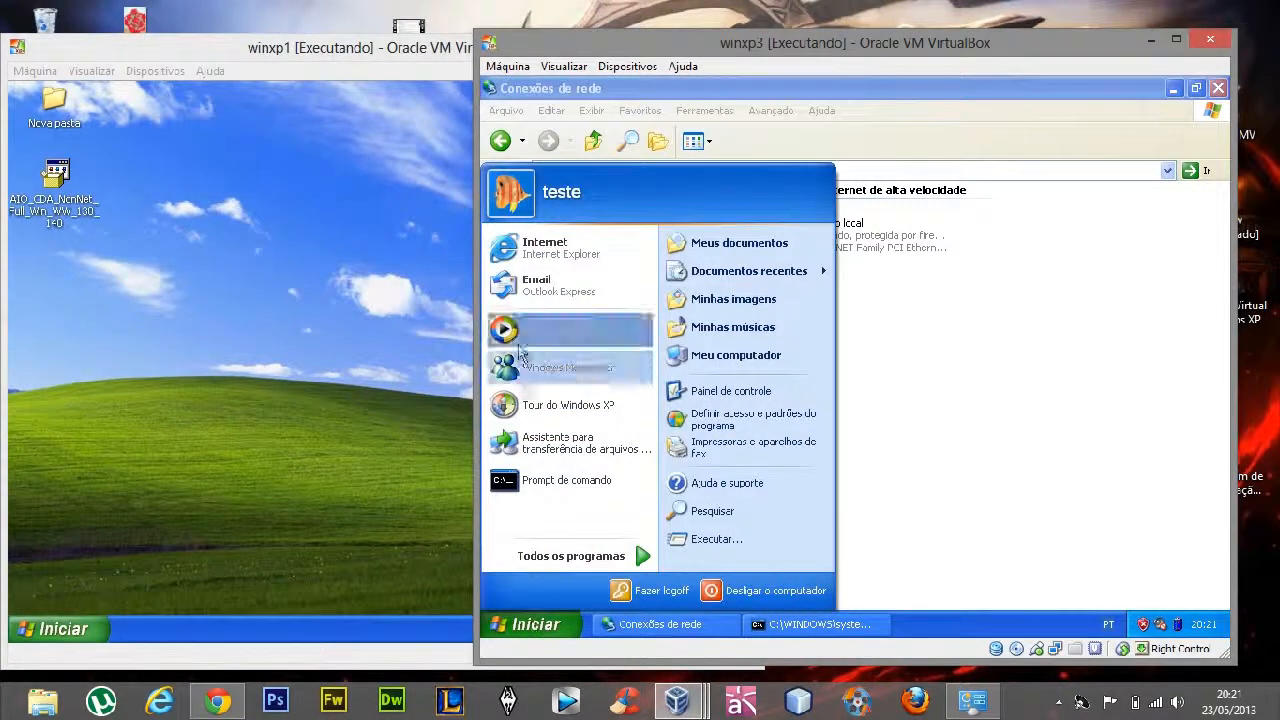
left_click(535, 250)
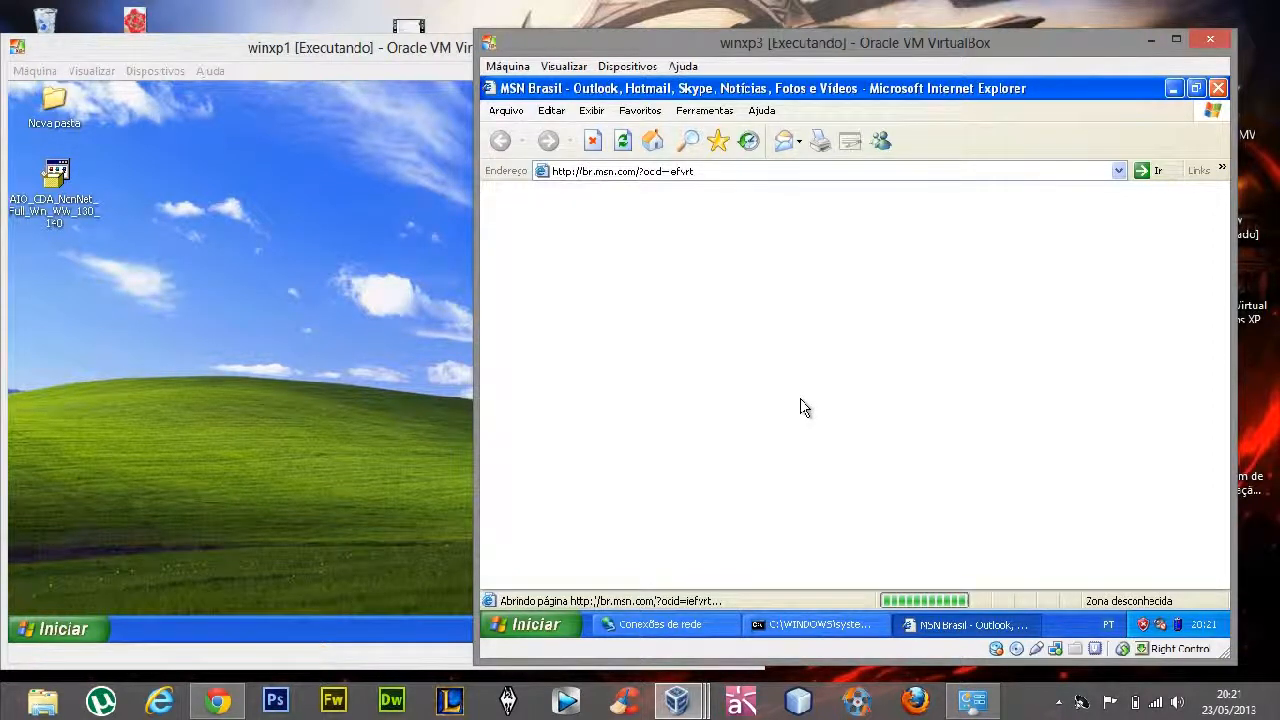
Rename the Nova pasta folder on winxp1's desktop as Pasta Servidor
left_click(229, 267)
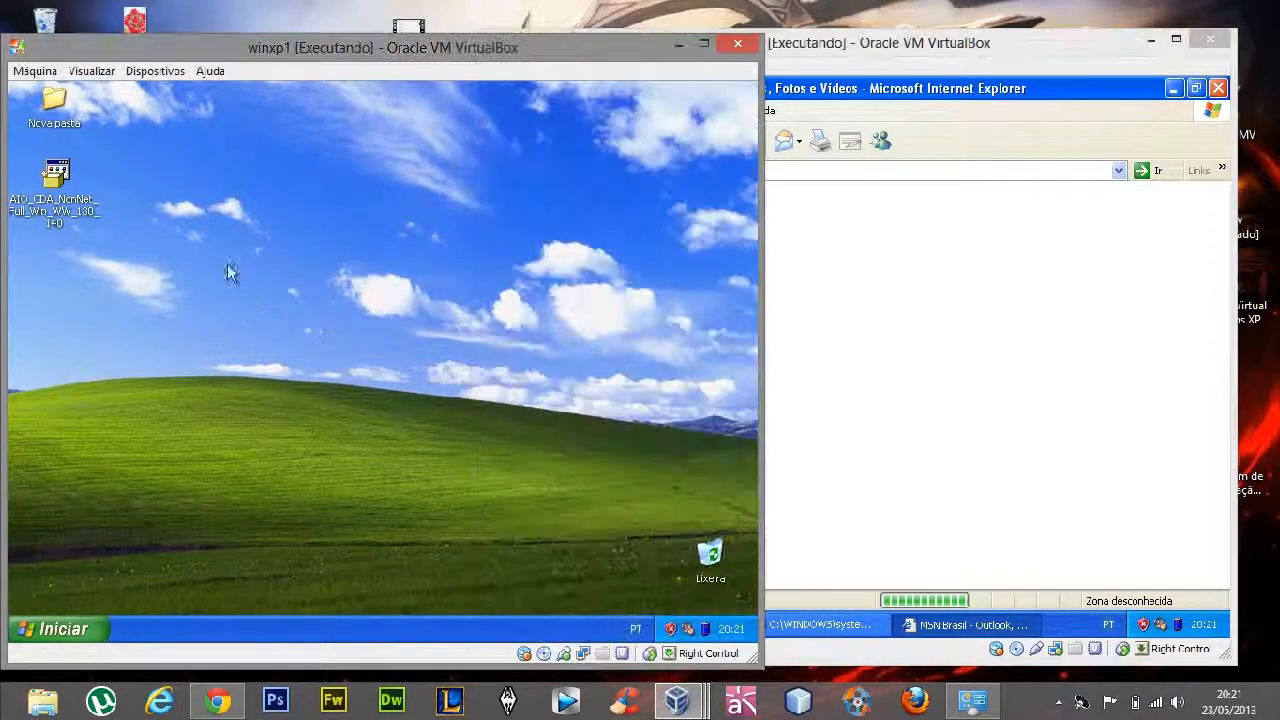
left_click(57, 125)
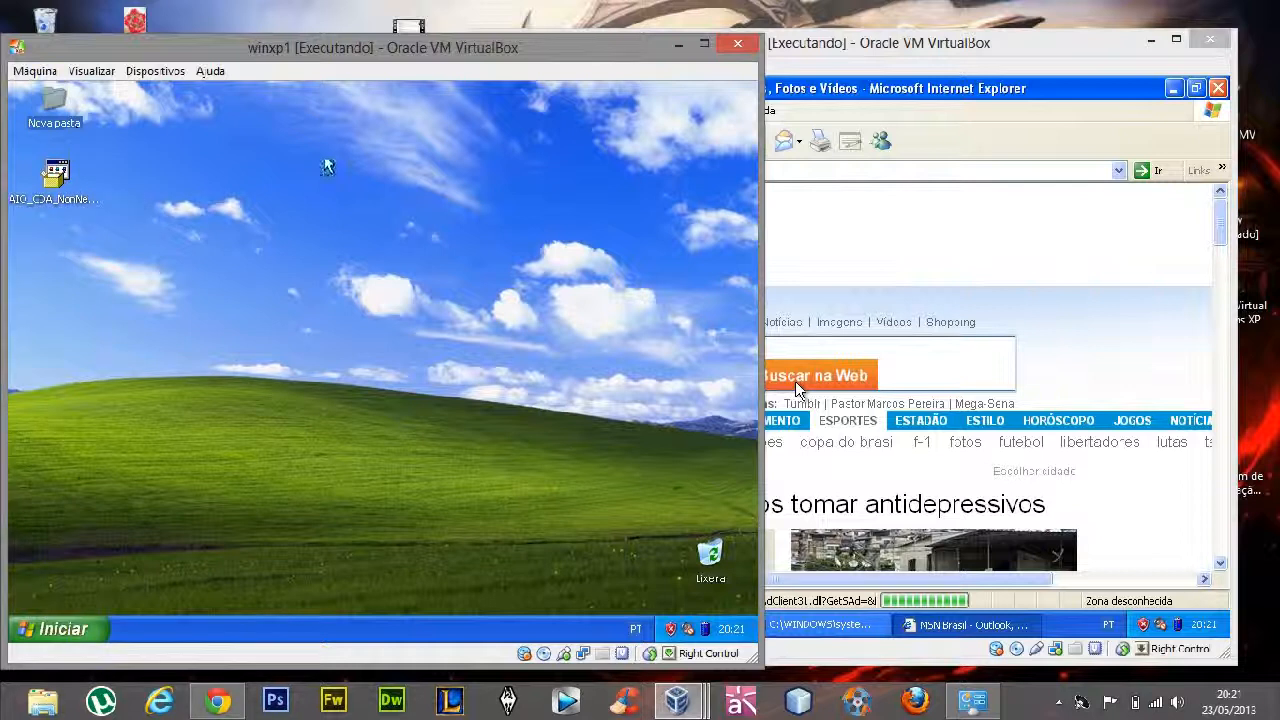
key("F2")
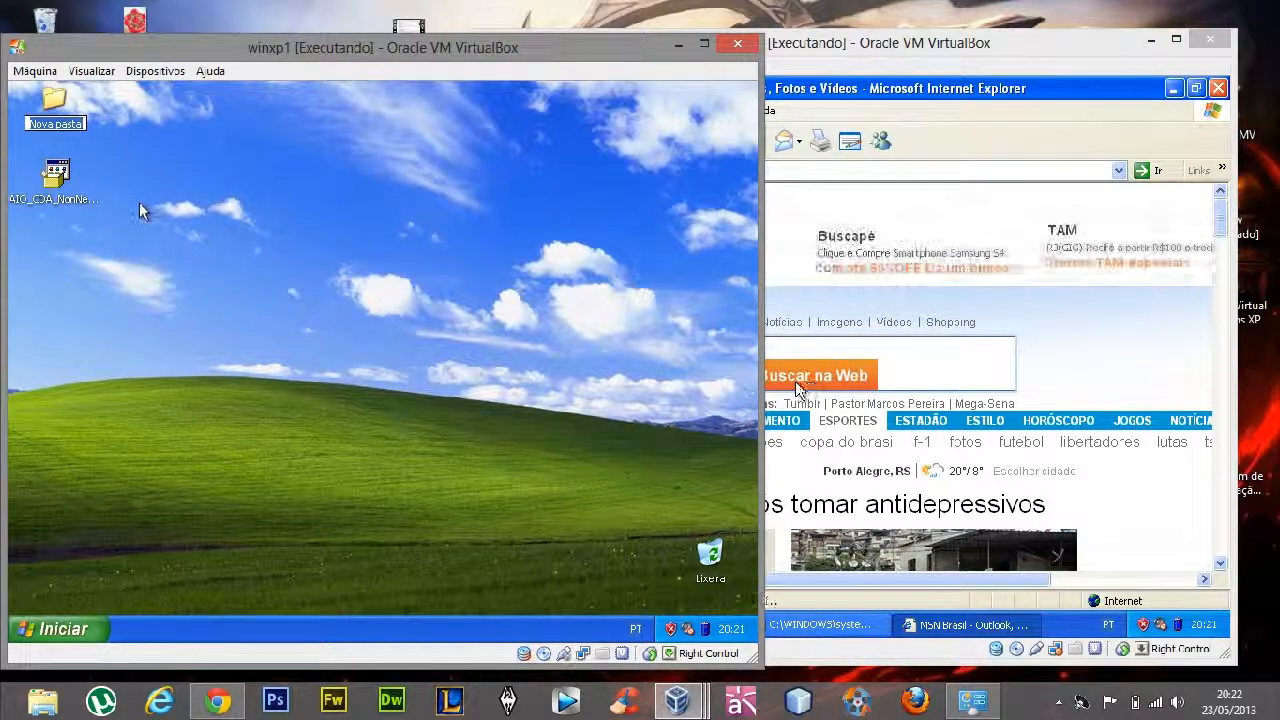
type("Pasta")
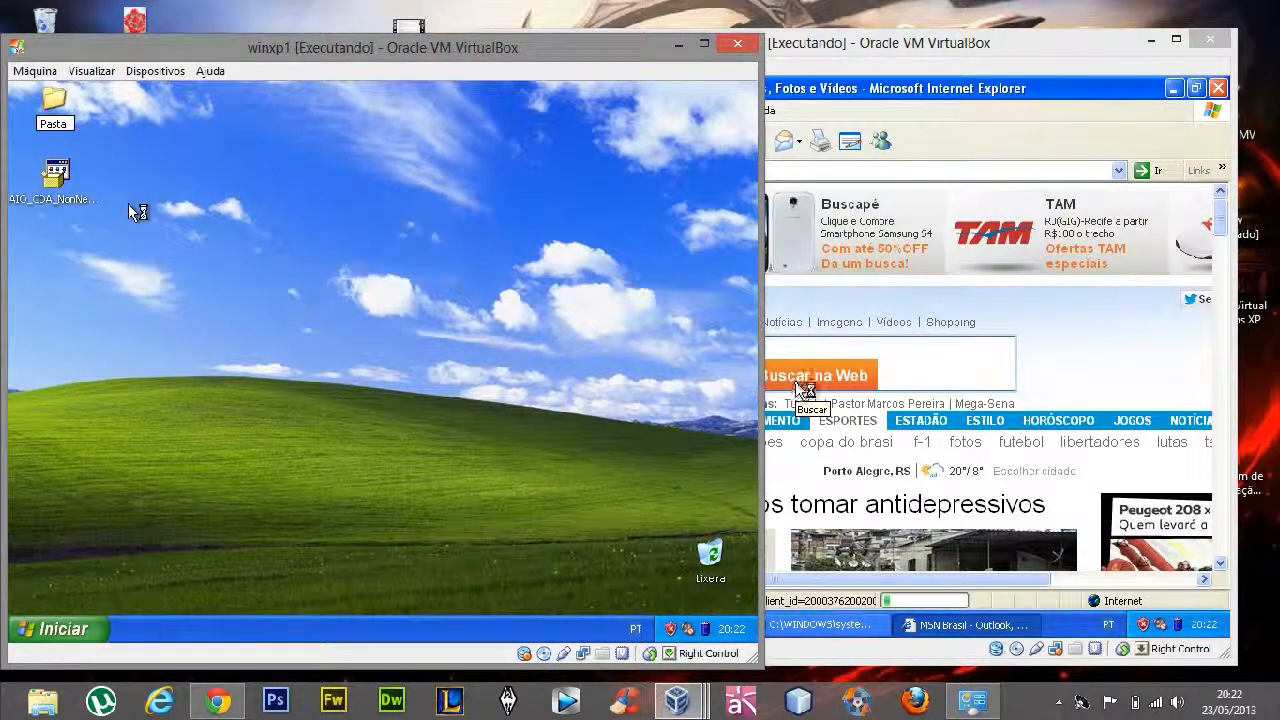
type(" Servidor")
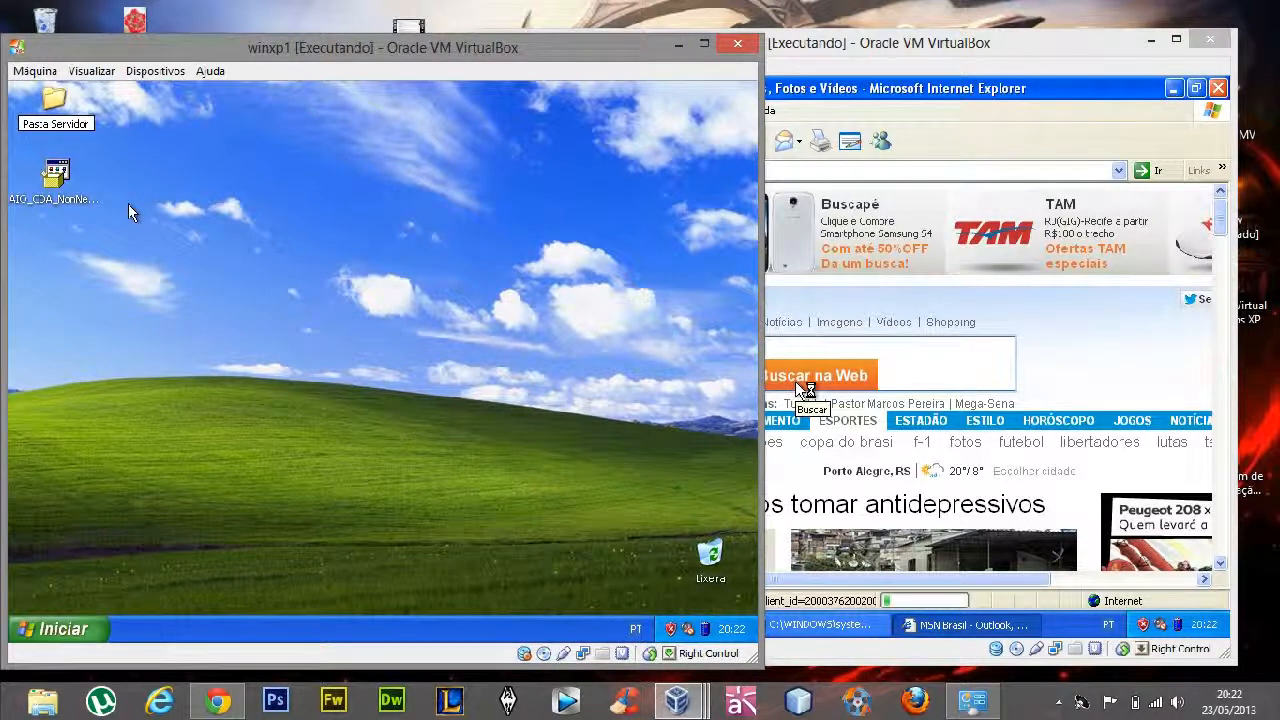
left_click(128, 204)
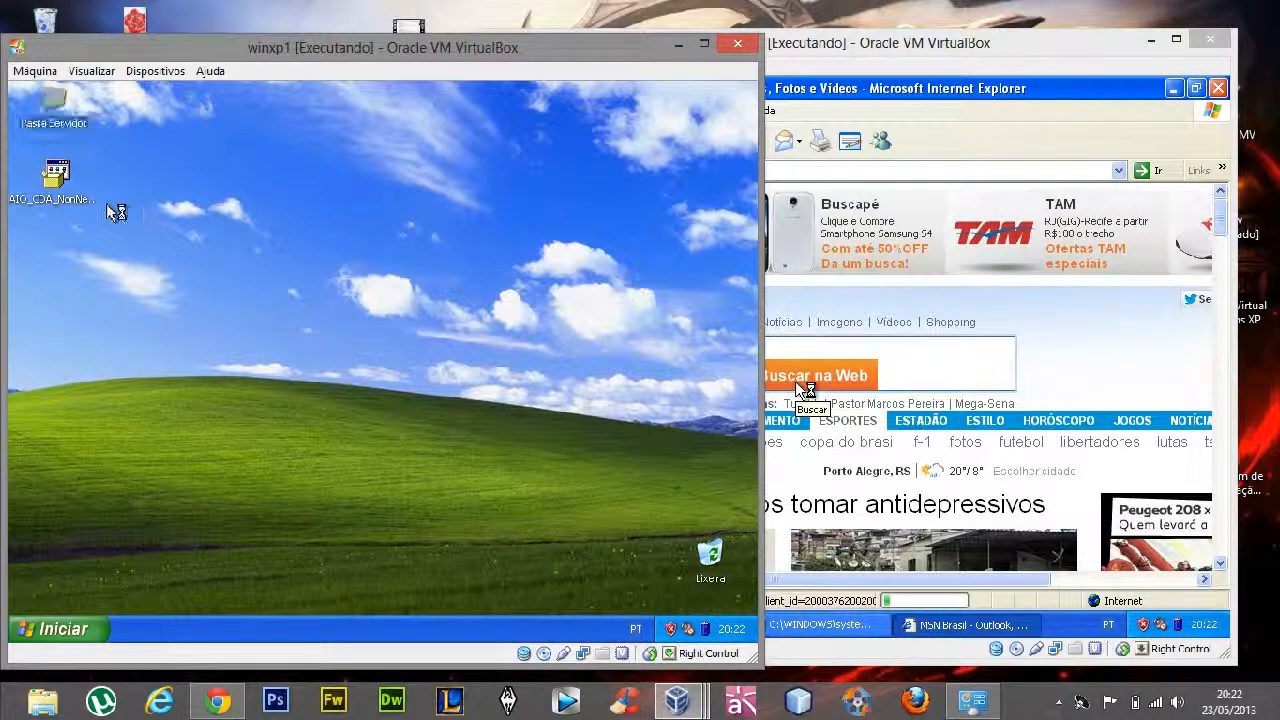
Create a folder called documentos inside Pasta Servidor on winxp1
double_click(60, 132)
right_click(584, 320)
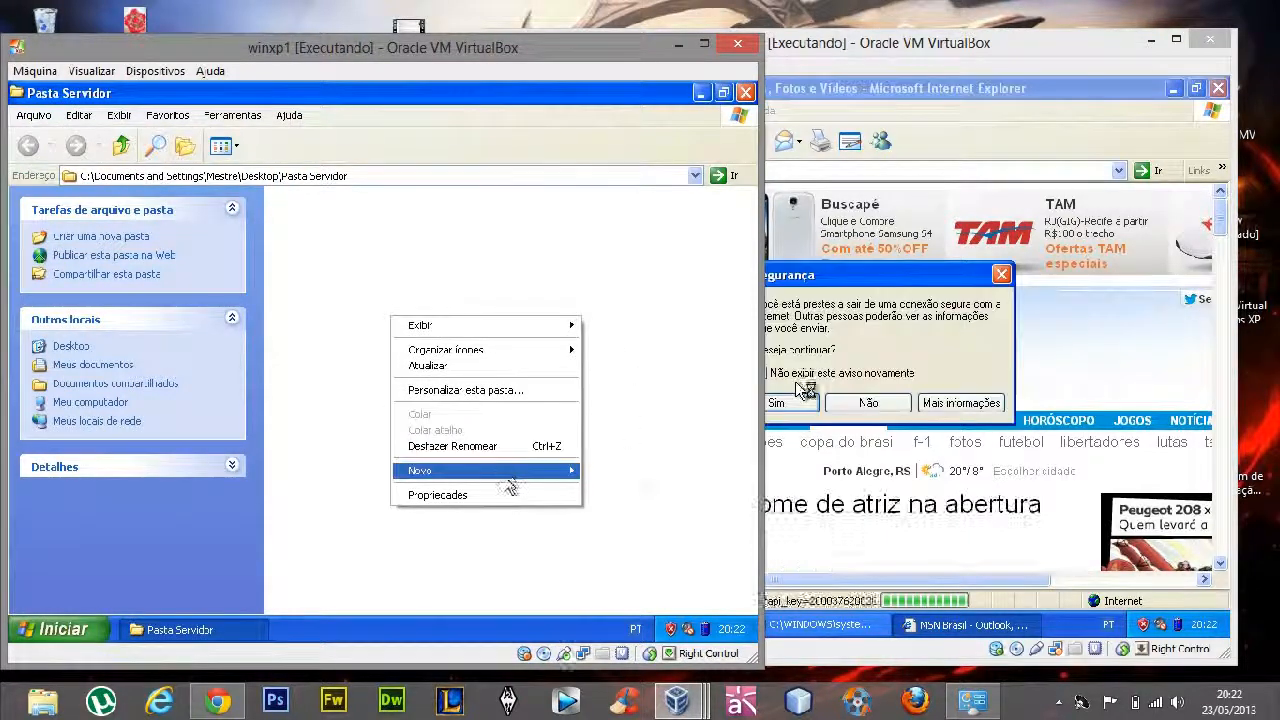
mouse_move(420, 471)
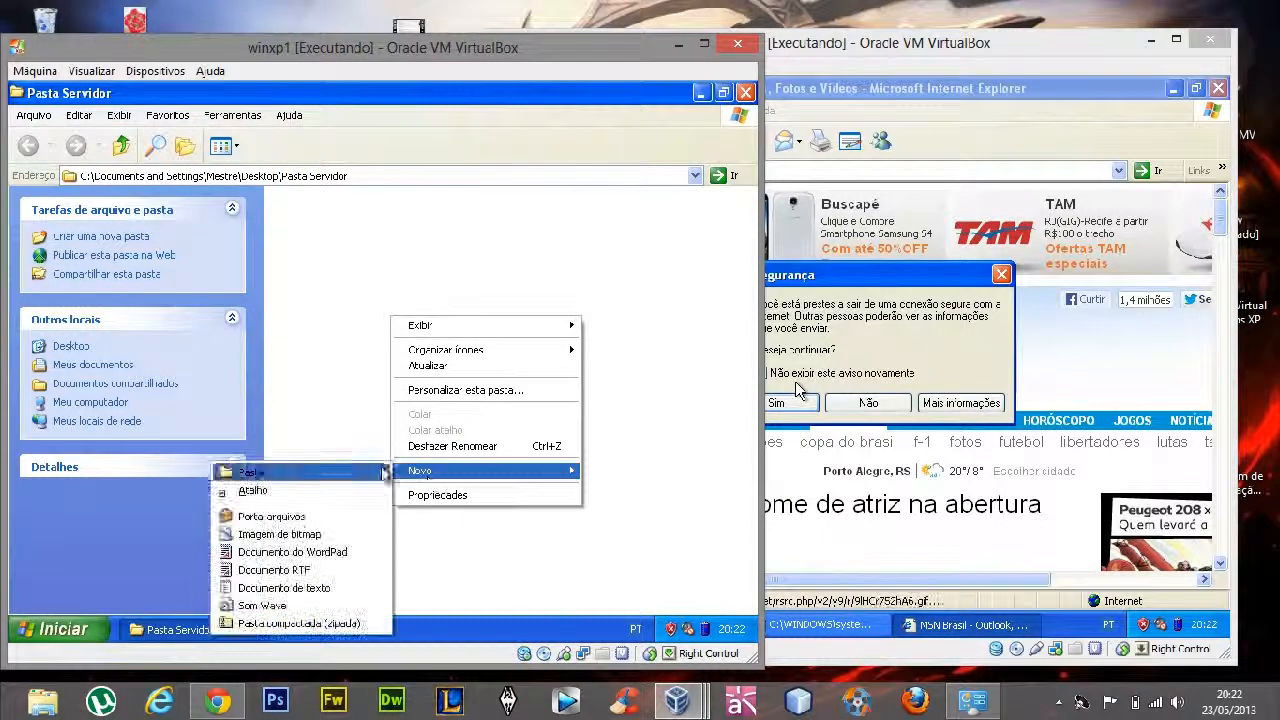
left_click(335, 472)
type("docume")
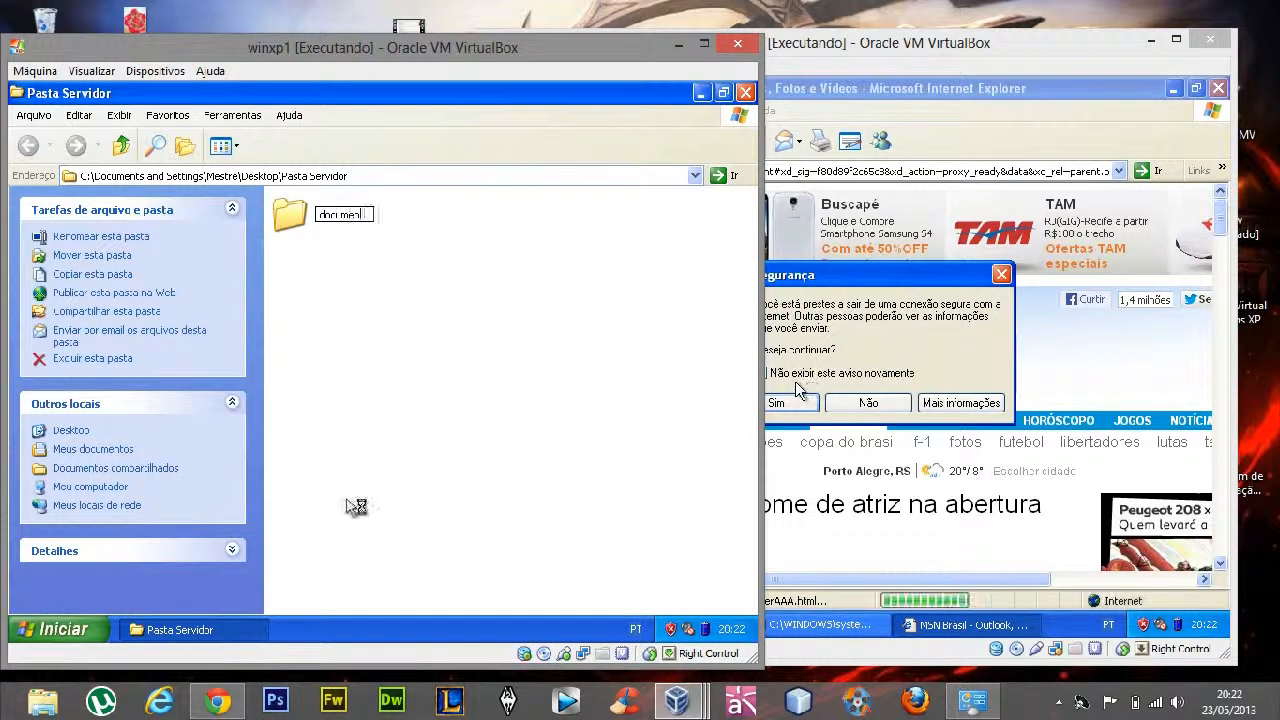
type("ntos")
left_click(343, 409)
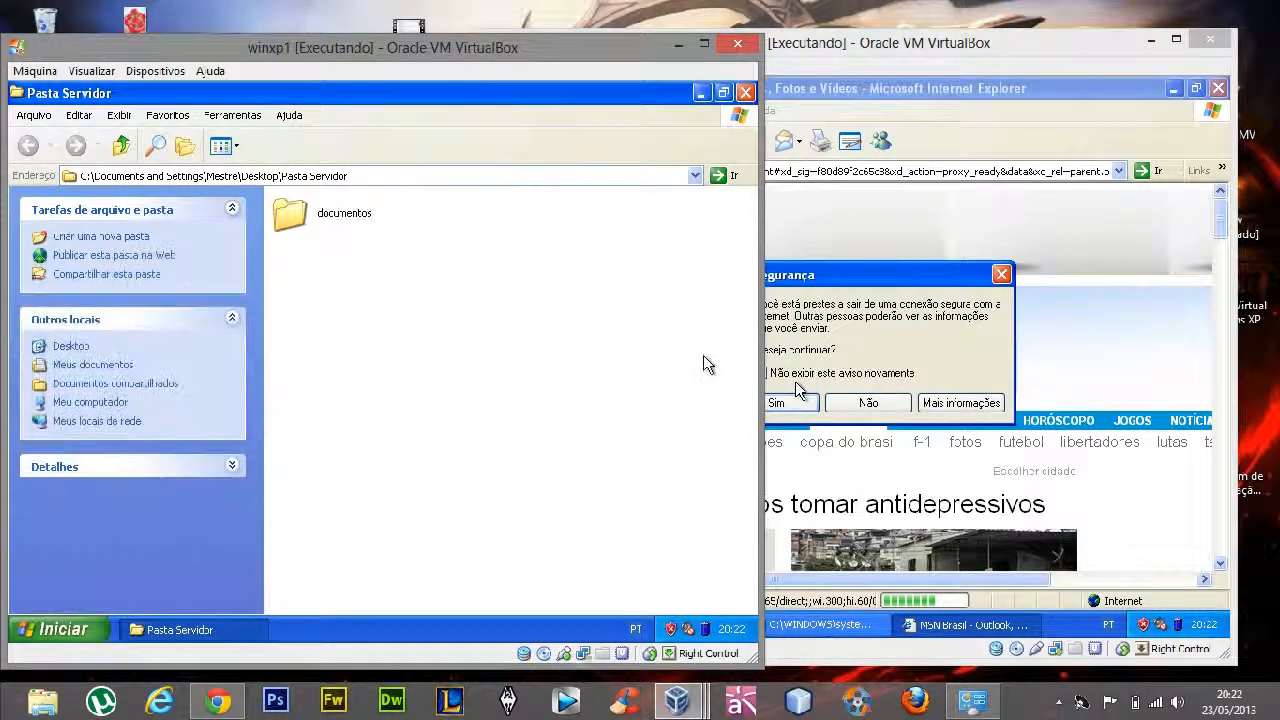
Create a second folder inside Pasta Servidor and name it relatorios
right_click(645, 314)
mouse_move(594, 457)
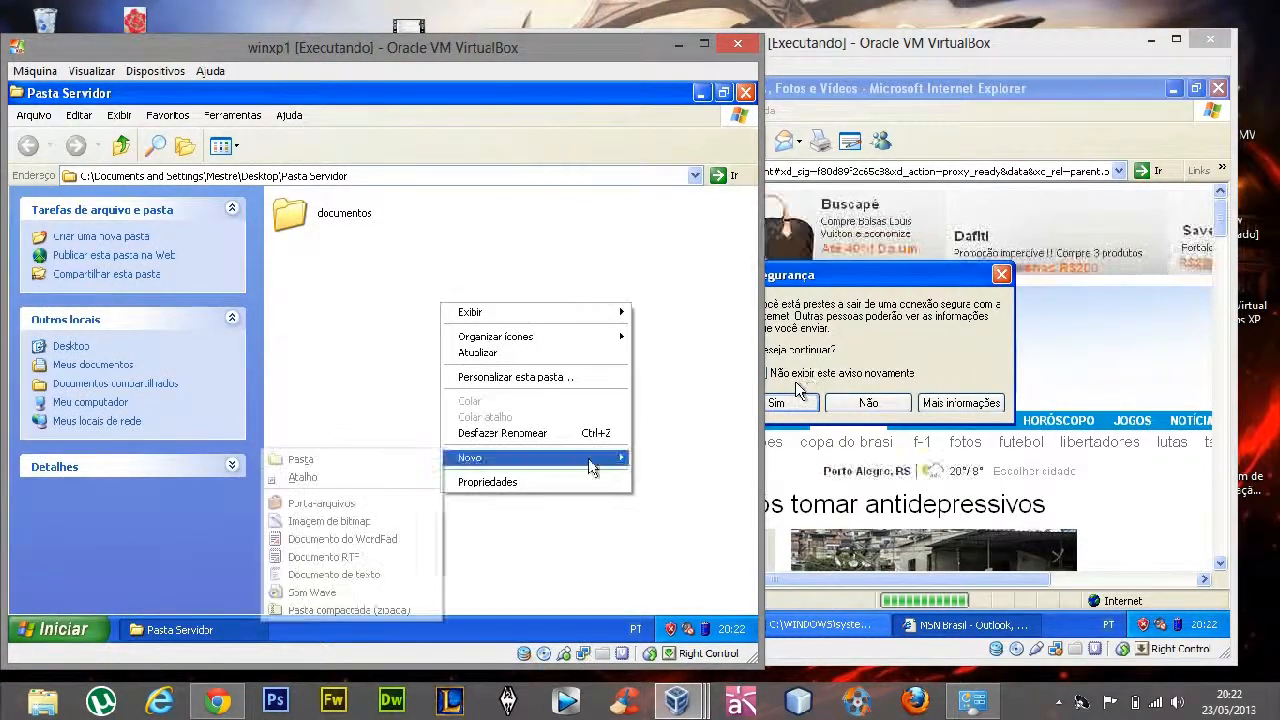
left_click(338, 464)
type("relatios")
key("Return")
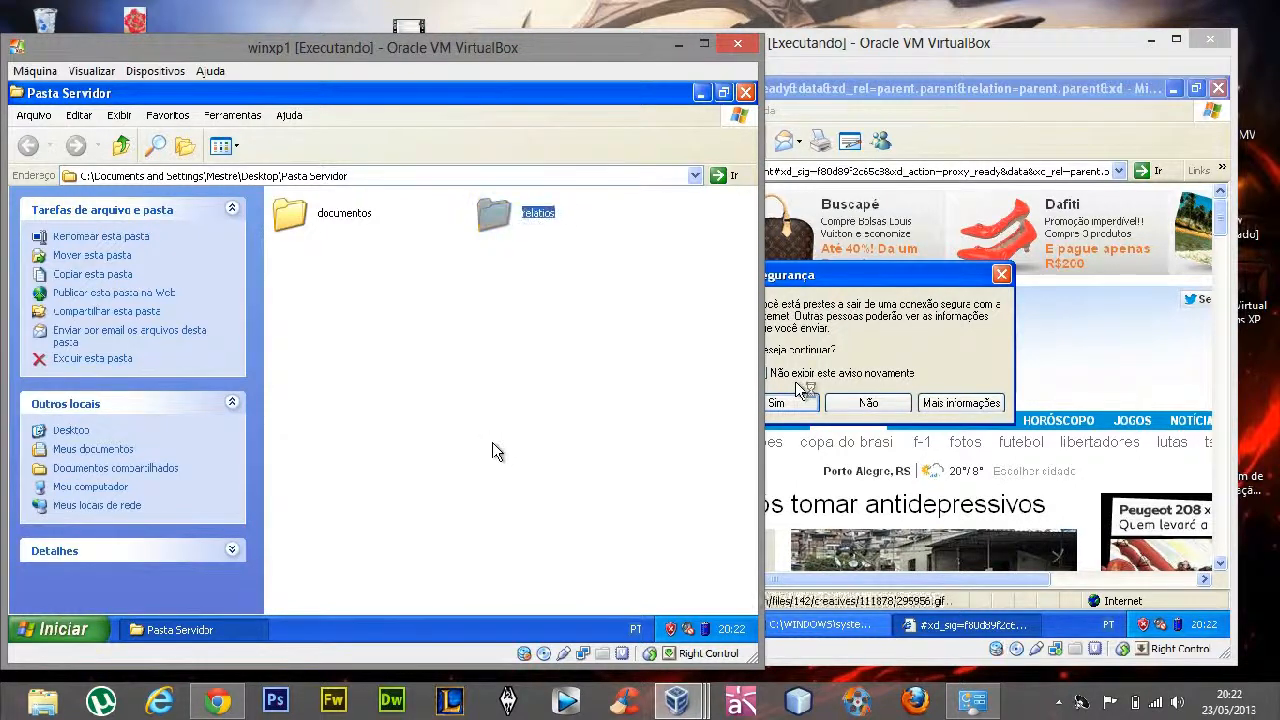
left_click(564, 212)
type("relatori")
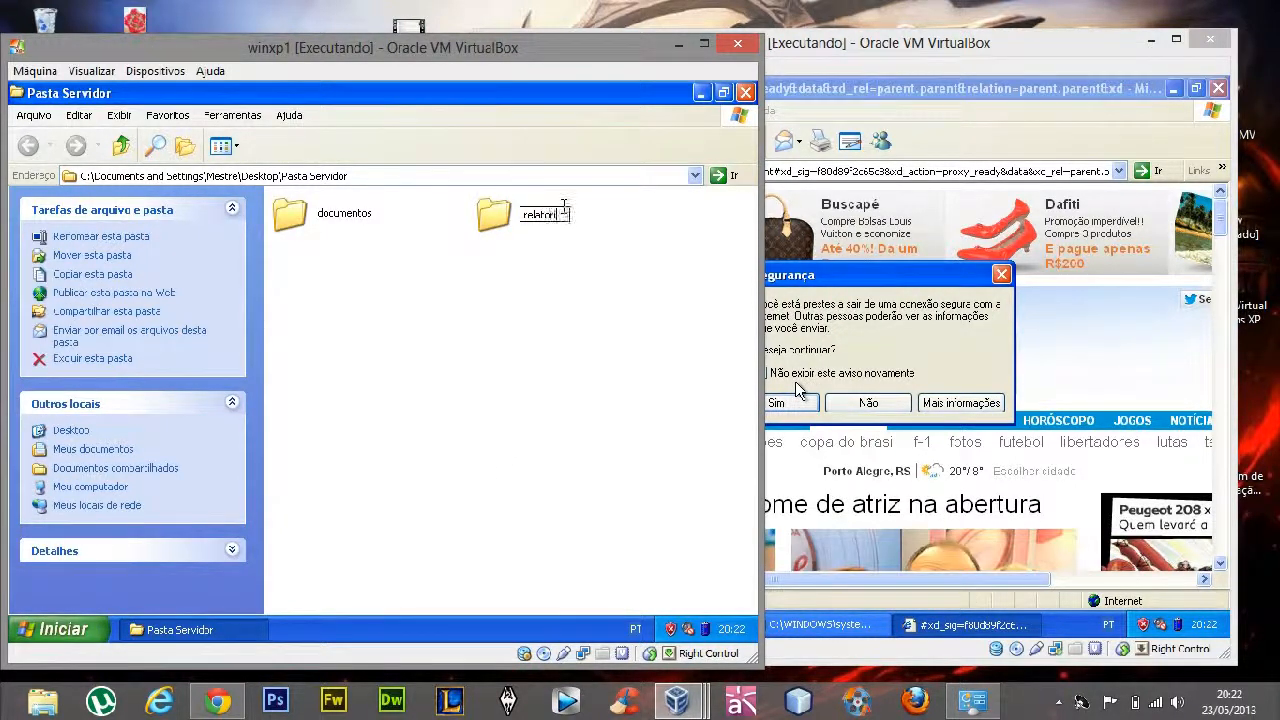
type("os")
key("Return")
Create a new RTF document with its default name inside the documentos folder
double_click(312, 222)
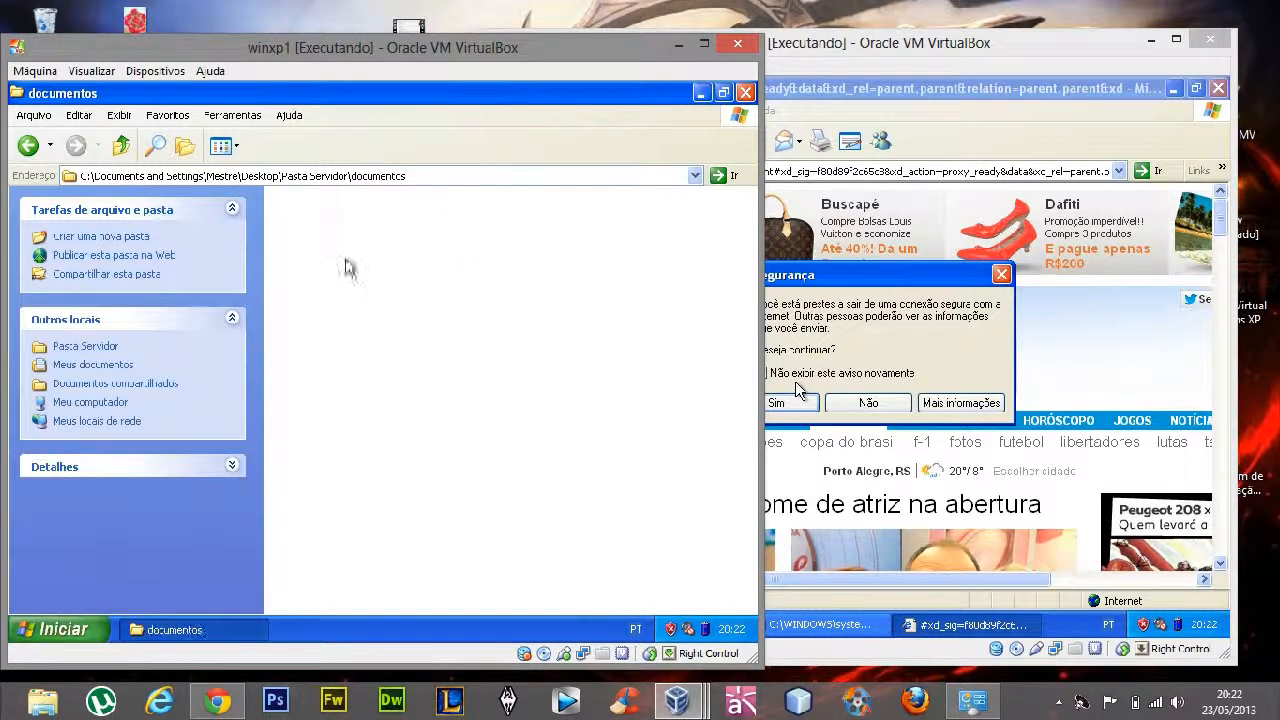
right_click(346, 264)
mouse_move(443, 414)
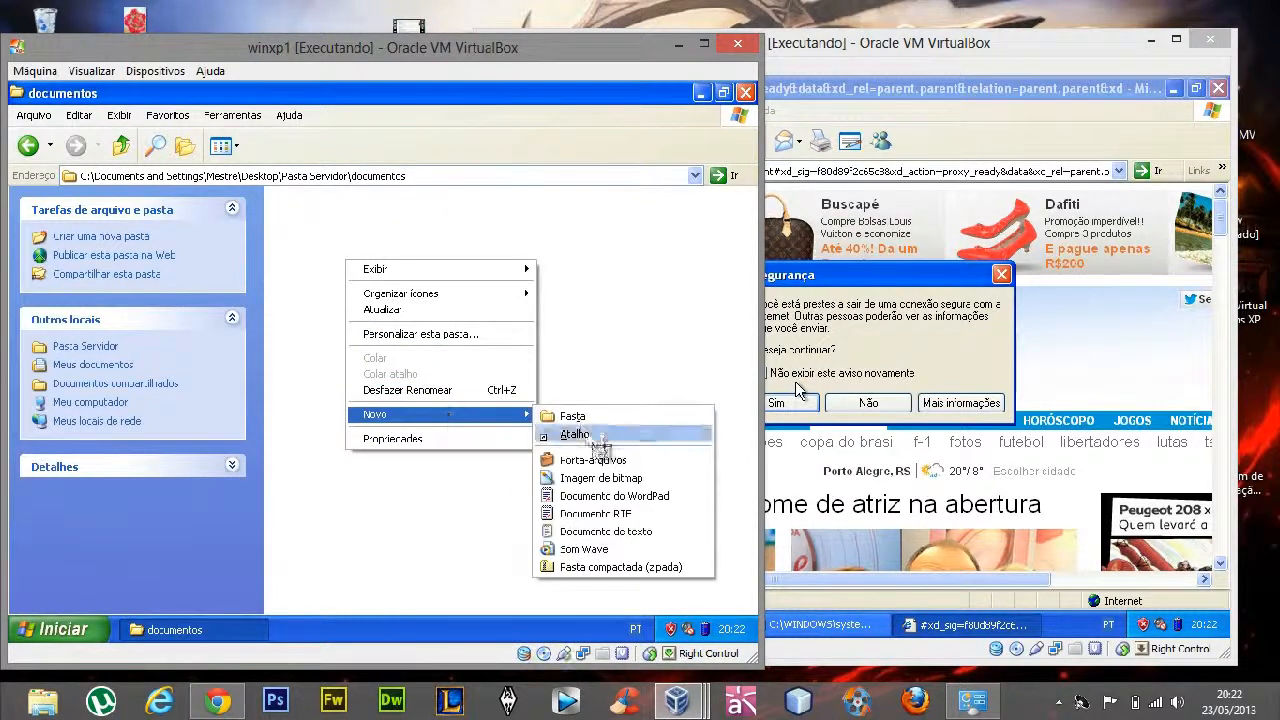
left_click(598, 513)
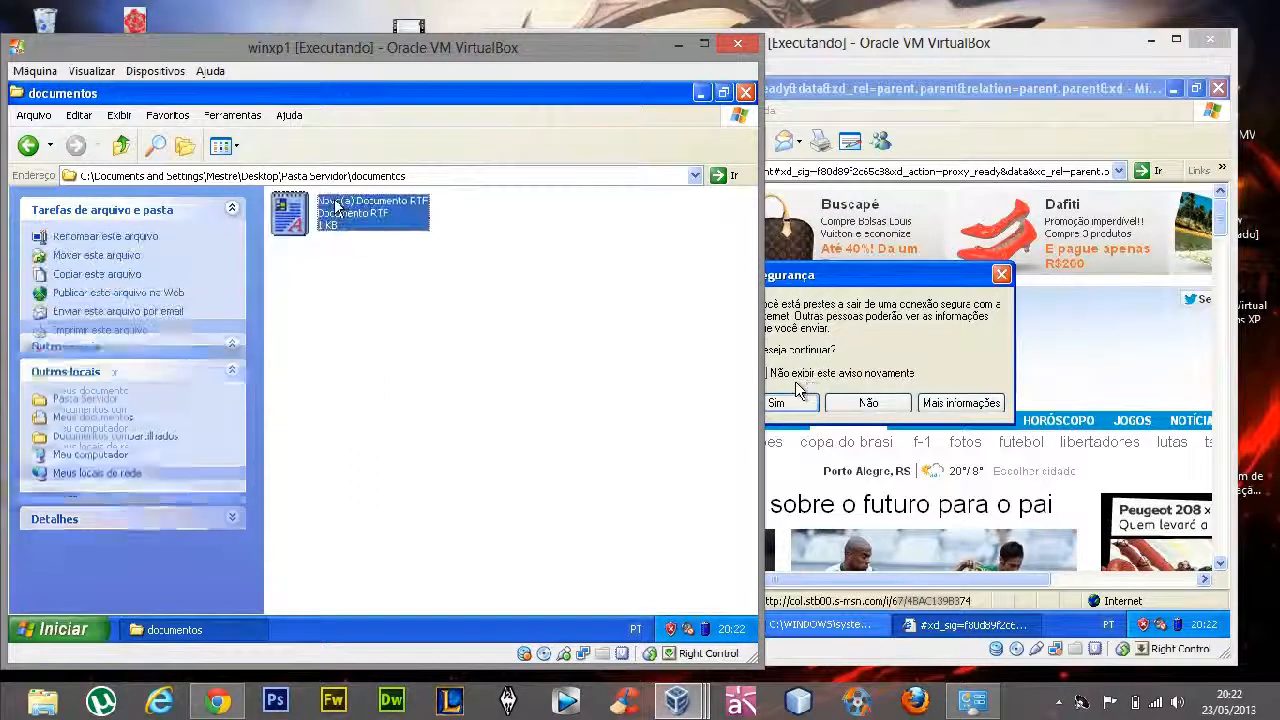
Fill the documentos folder with copies of the RTF document by duplicating it and the resulting set
key("ctrl+c")
key("ctrl+v")
key("ctrl+v")
key("ctrl+v")
key("ctrl+v")
key("ctrl+v")
key("ctrl+v")
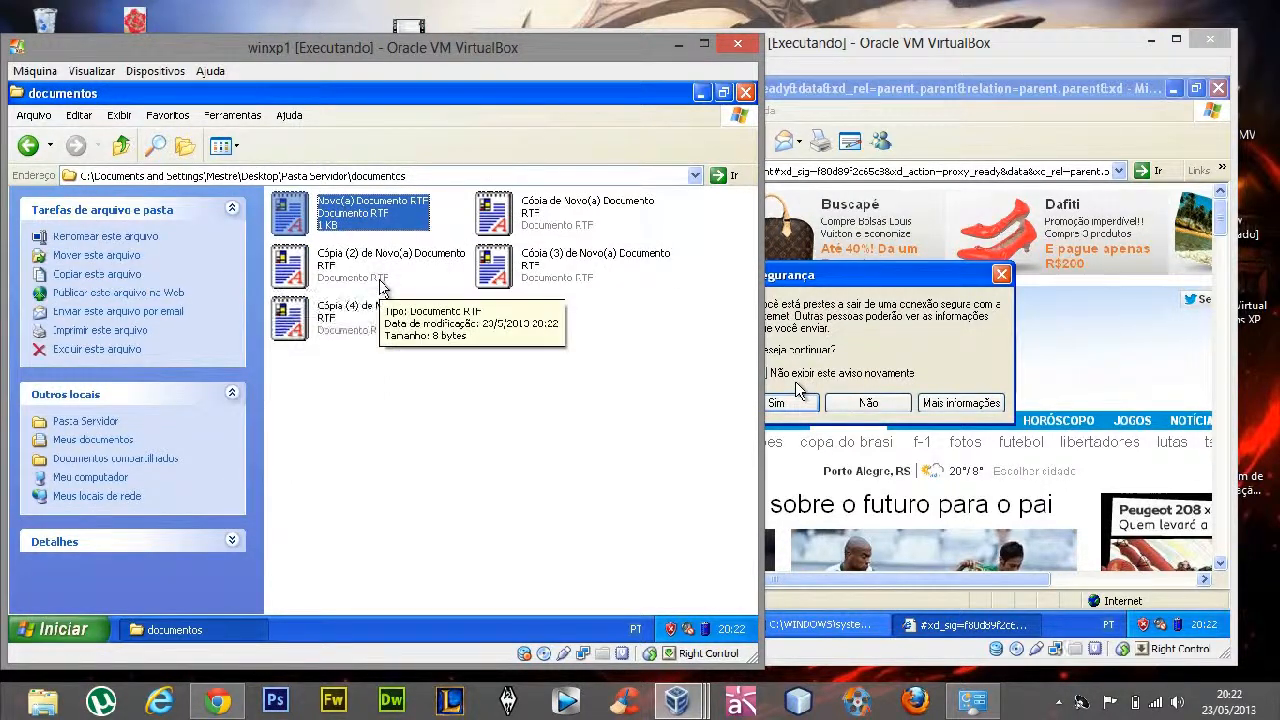
key("ctrl+a")
key("ctrl+c")
key("ctrl+v")
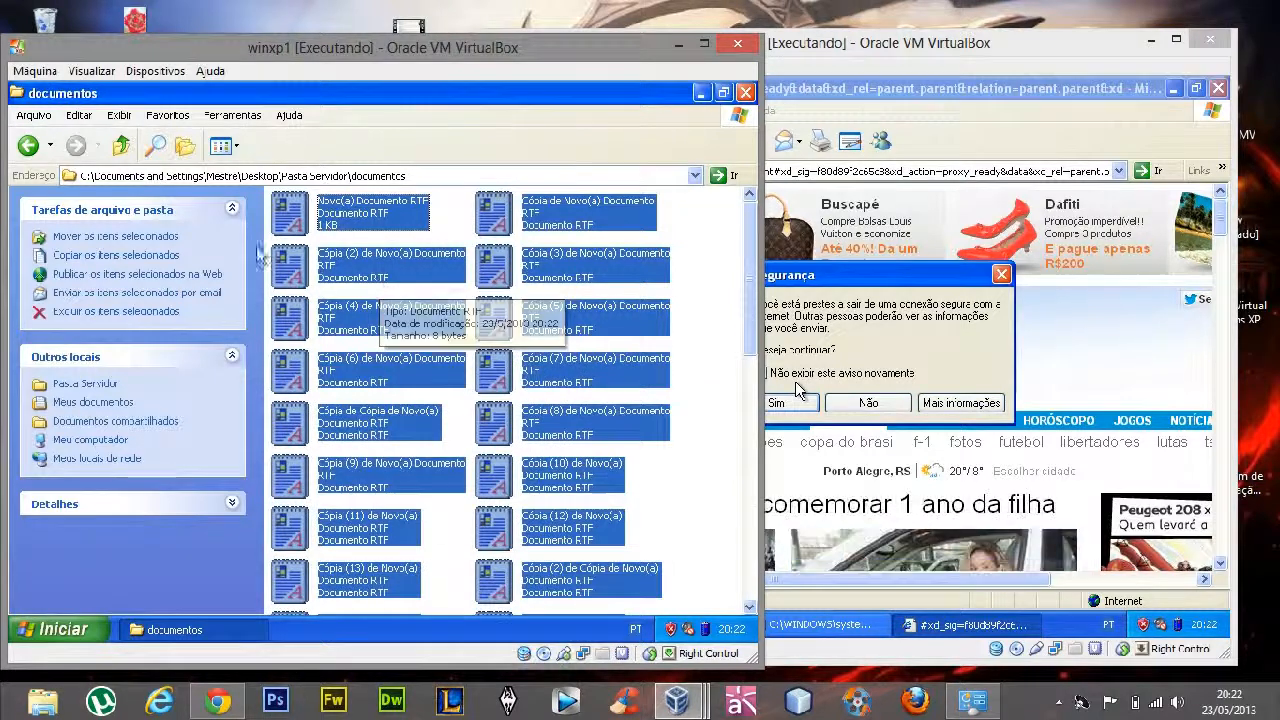
Paste the copied RTF documents into the relatorios folder
left_click(121, 145)
left_click(500, 226)
double_click(503, 236)
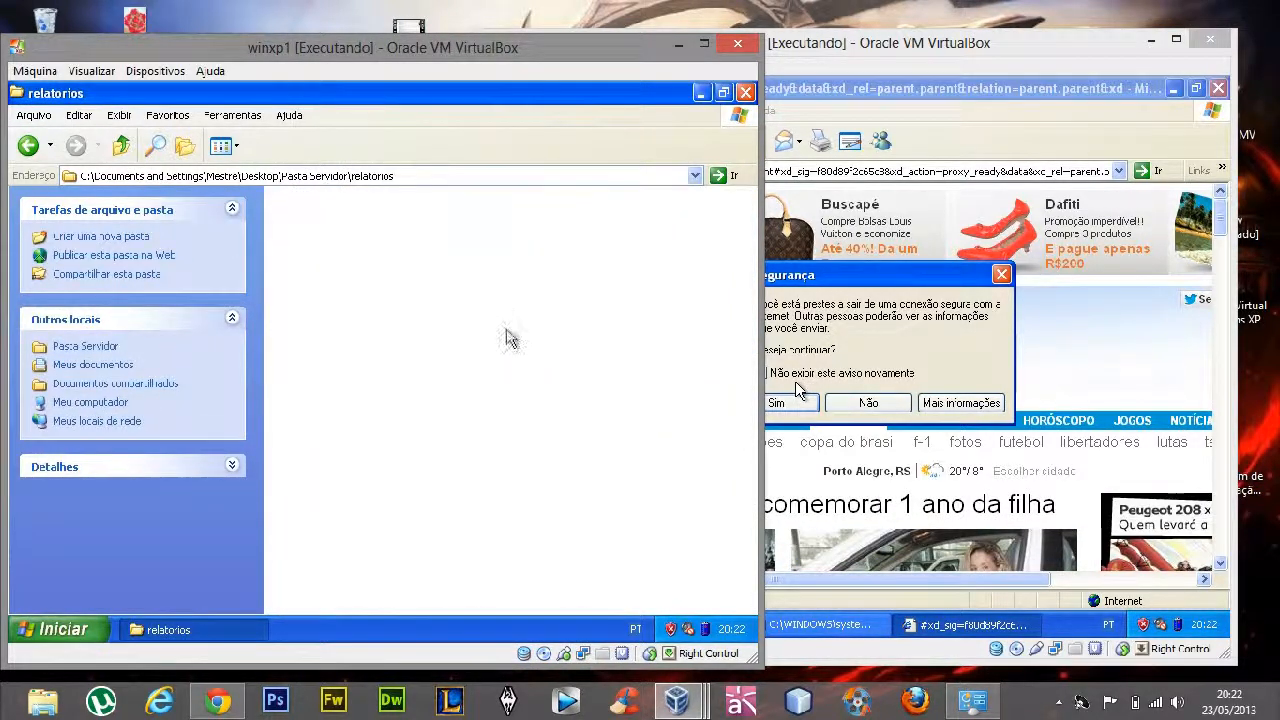
key("ctrl+v")
left_click(700, 337)
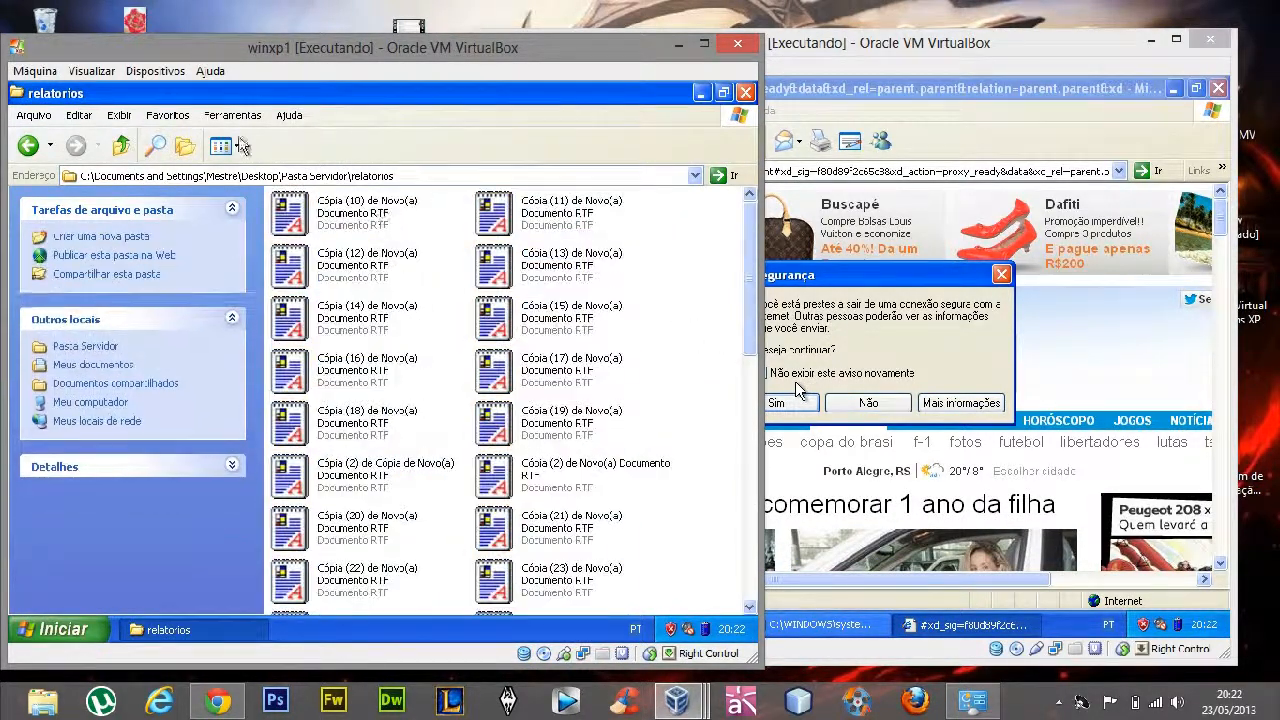
Accept the security warning in winxp3's browser and close the folder window in winxp1
left_click(121, 145)
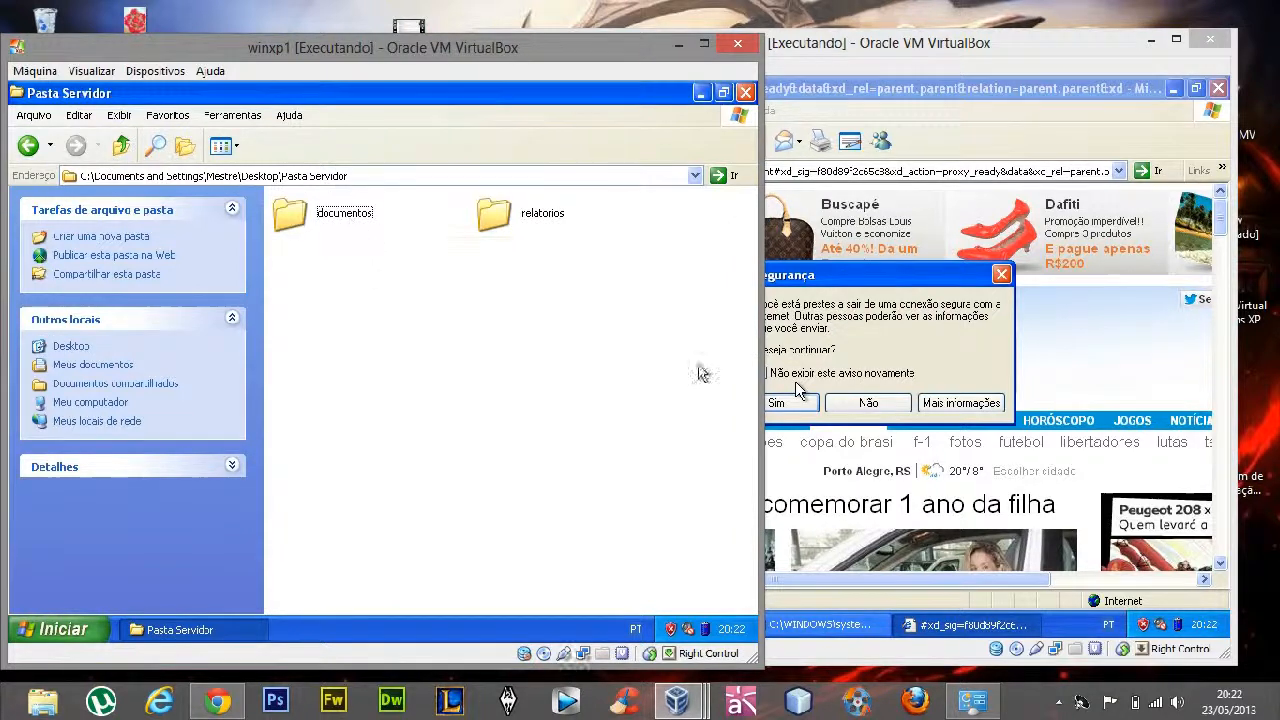
left_click(789, 402)
left_click(443, 347)
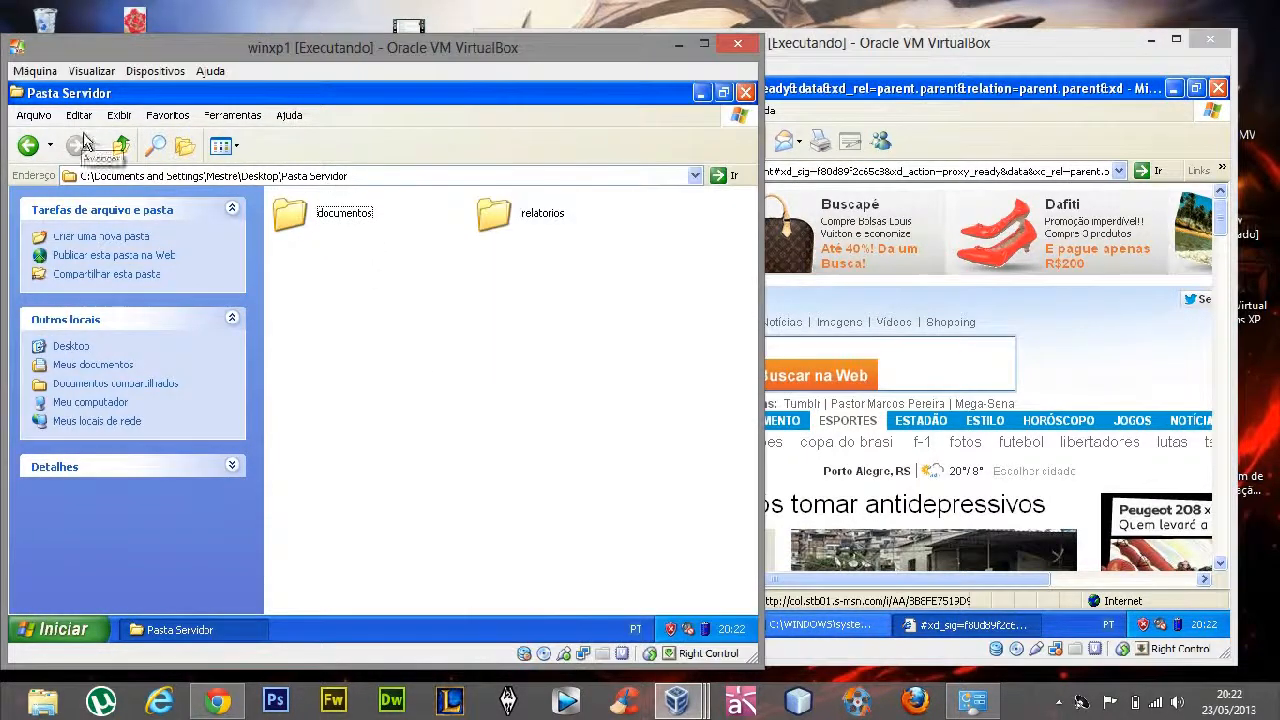
left_click(121, 145)
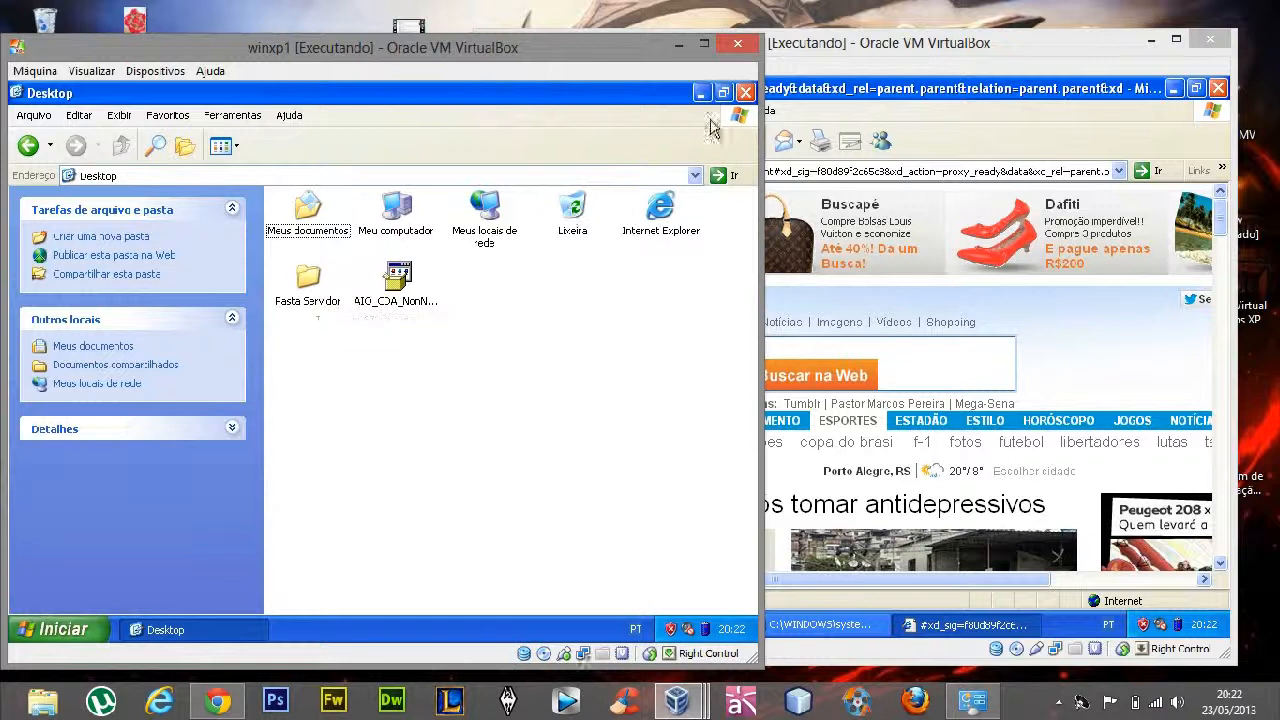
left_click(745, 92)
left_click(54, 174)
left_click(182, 214)
Share Pasta Servidor on the network under the share name Pasta Servidor, without allowing network users to change its files
right_click(58, 133)
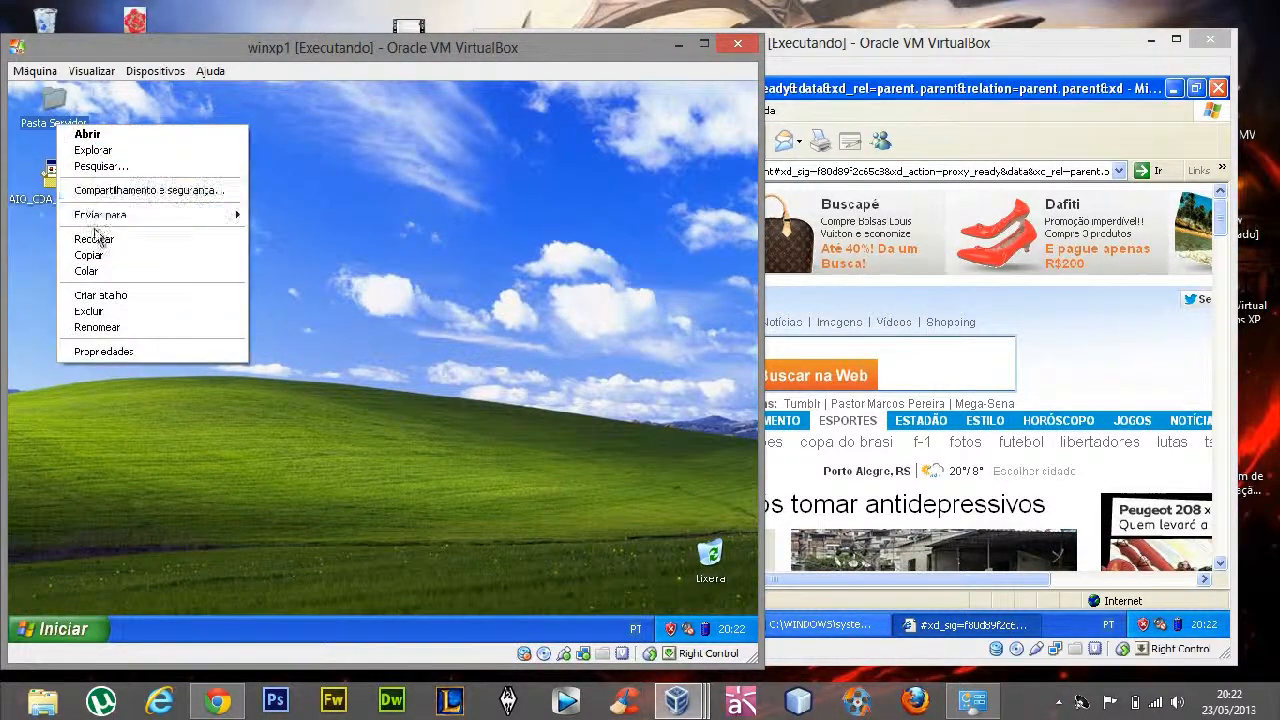
left_click(128, 352)
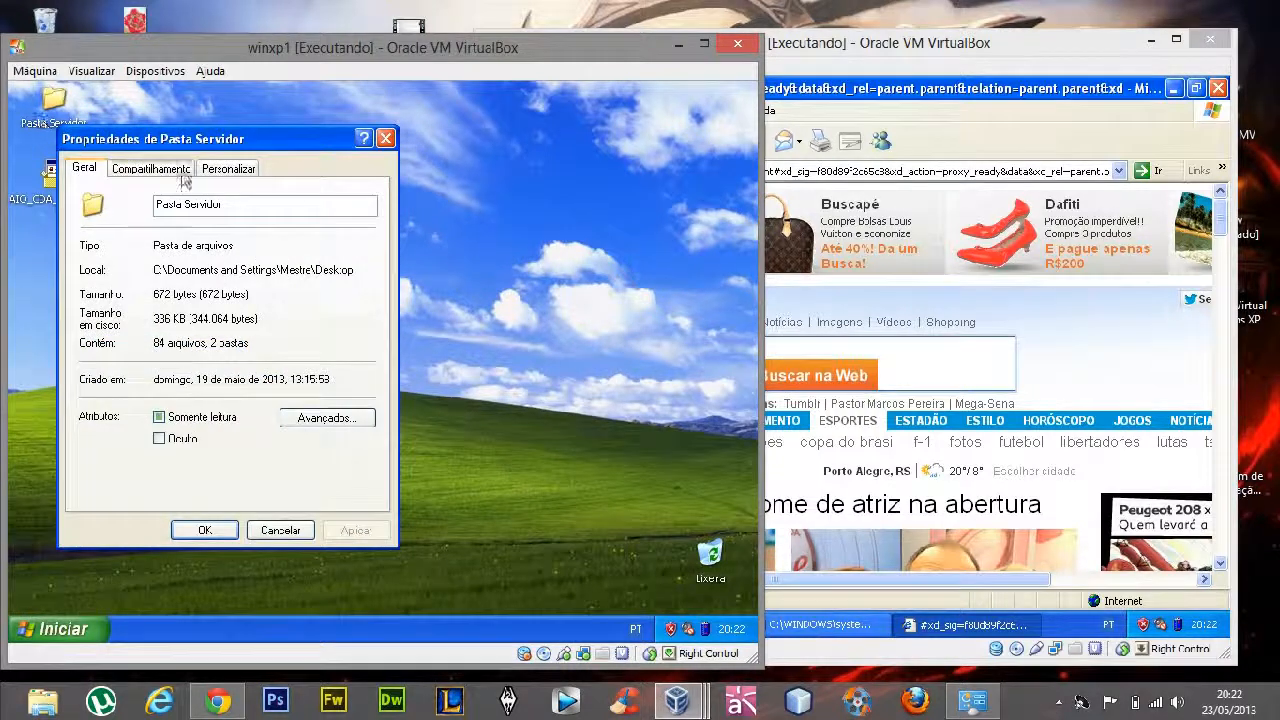
left_click(150, 165)
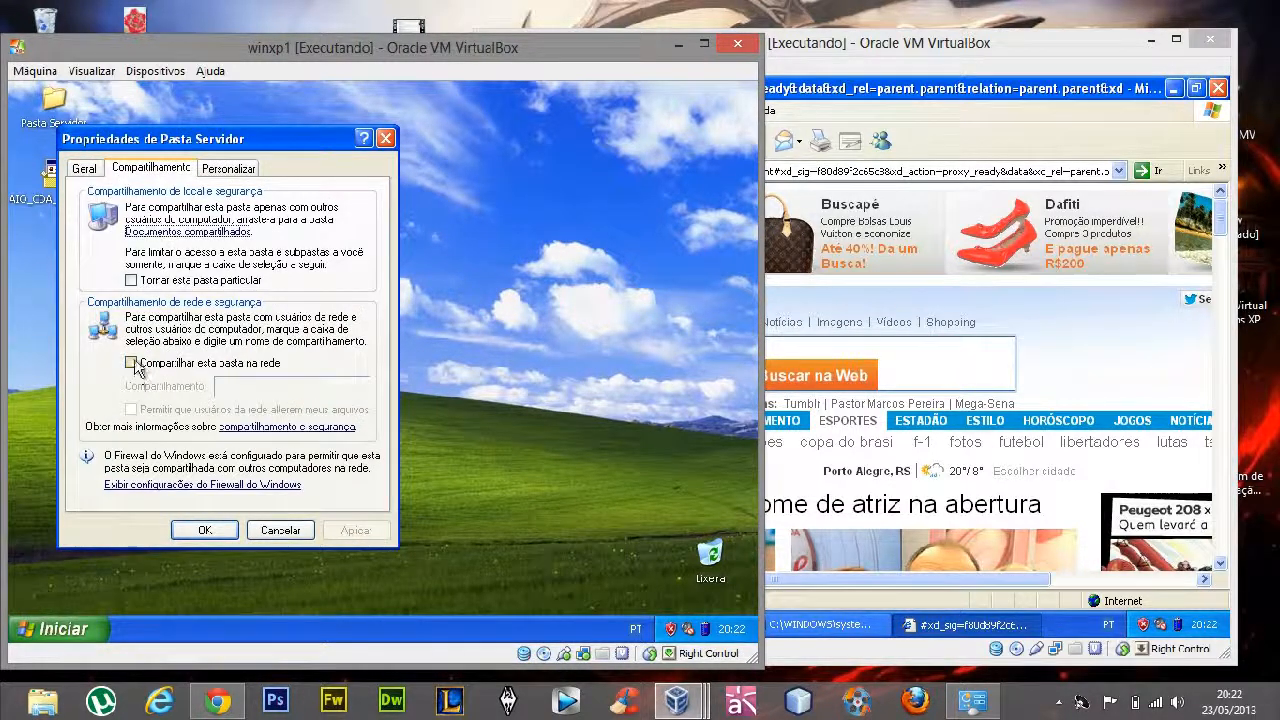
left_click(132, 363)
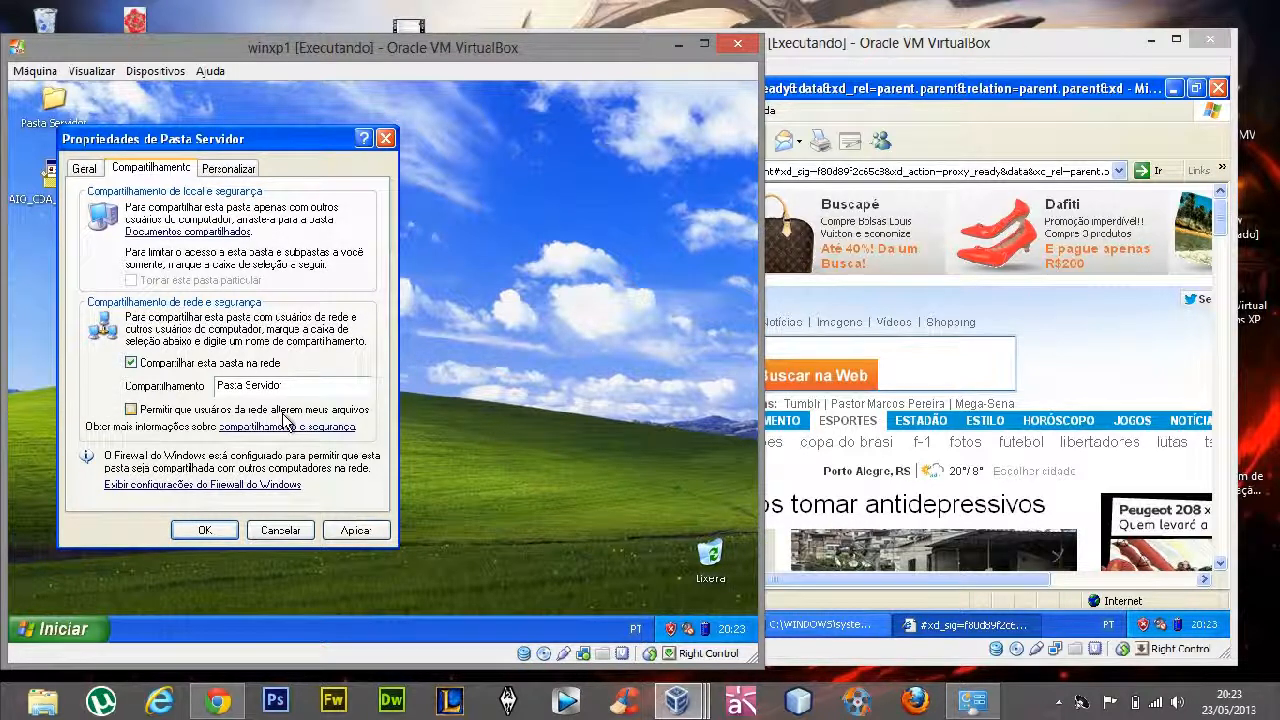
left_click_drag(282, 386, 135, 383)
left_click(352, 530)
left_click(325, 440)
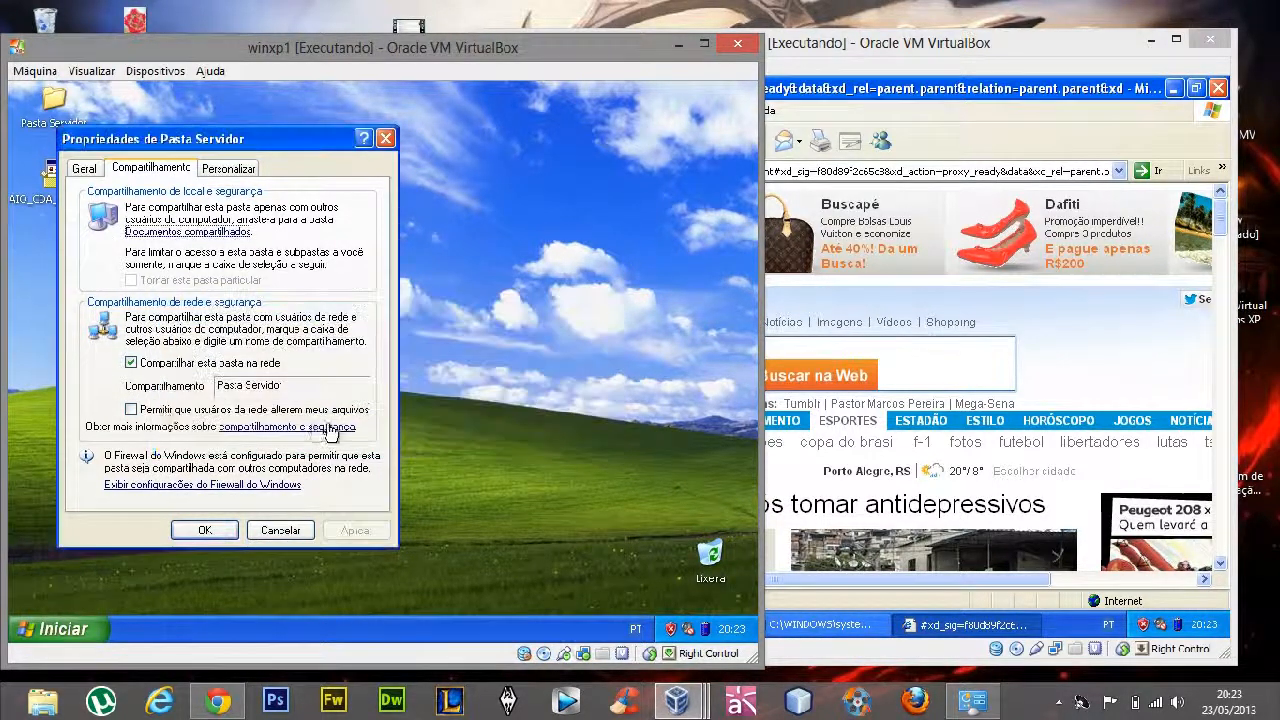
left_click(201, 530)
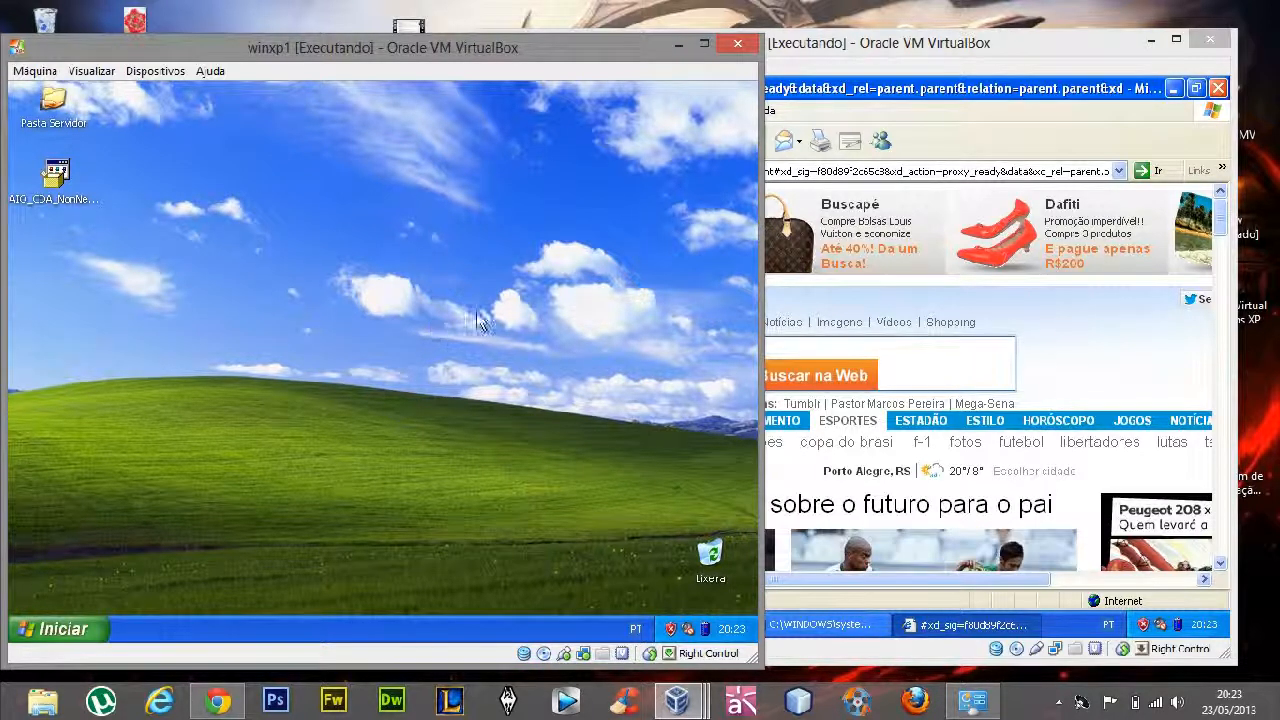
Close the command prompt, network connections and Internet Explorer windows in winxp3 to clear its desktop
left_click(835, 50)
left_click(815, 625)
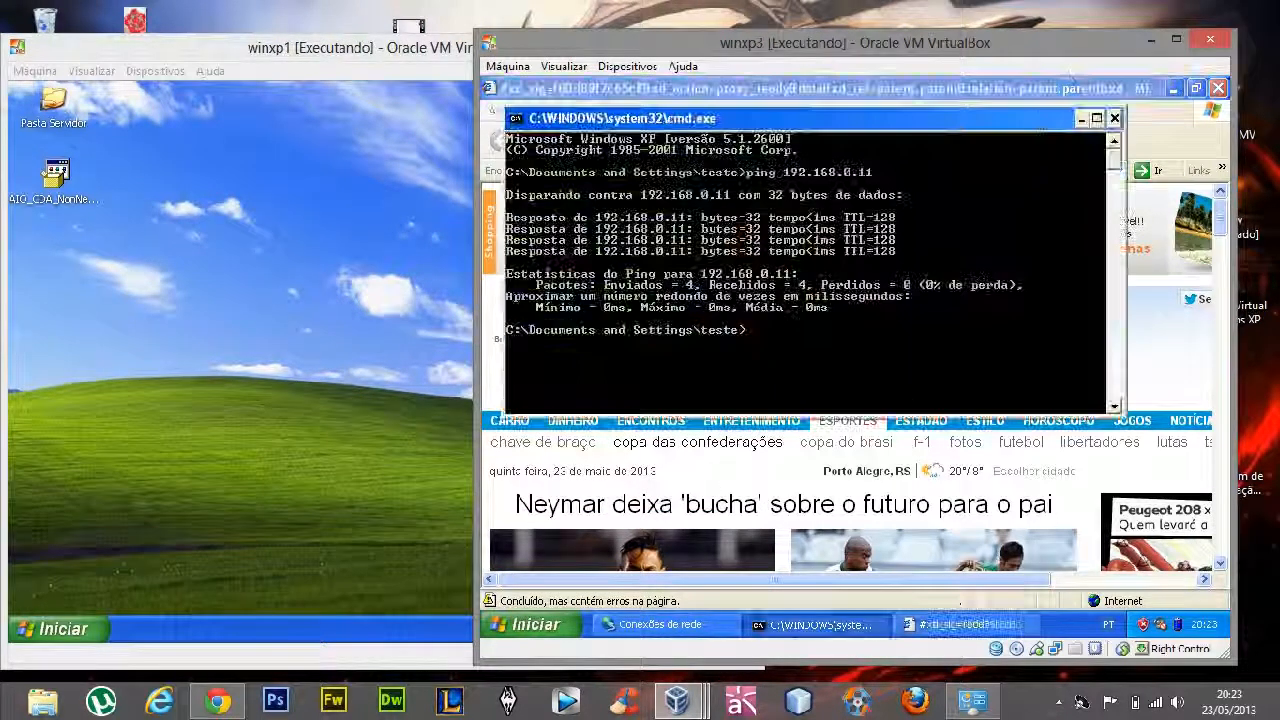
left_click(1115, 118)
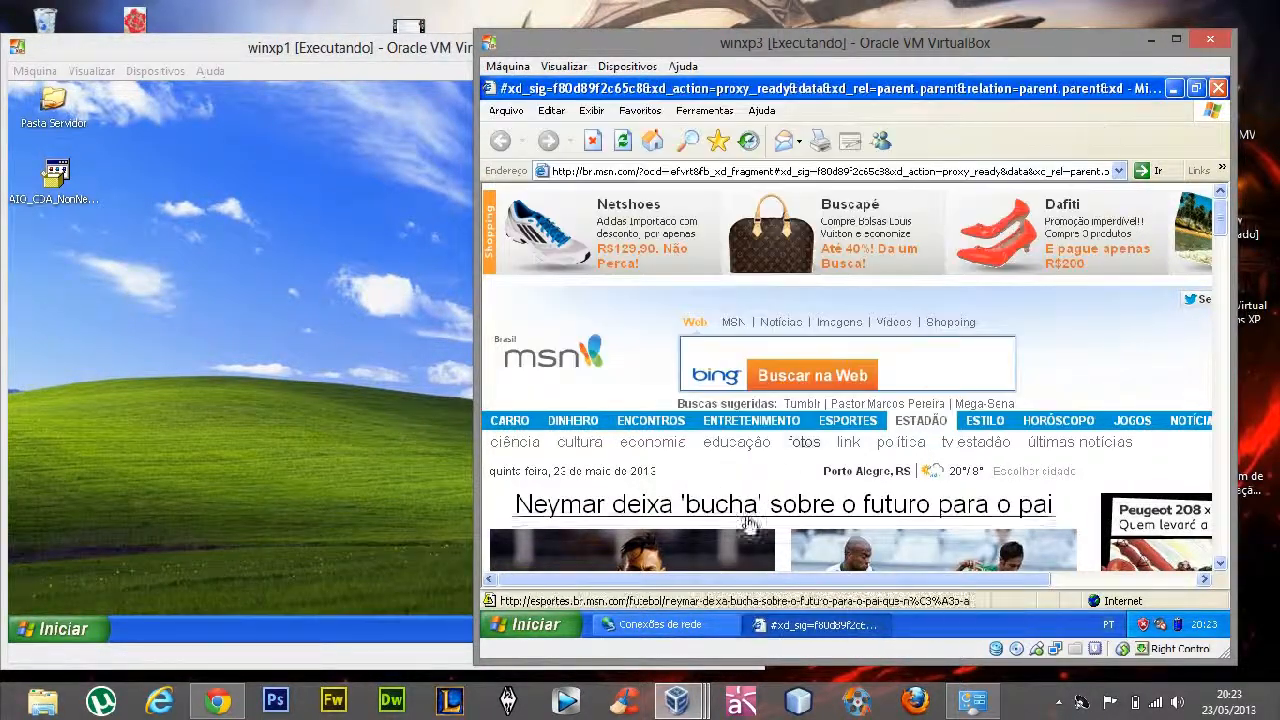
left_click(667, 626)
left_click(1216, 89)
left_click(1216, 89)
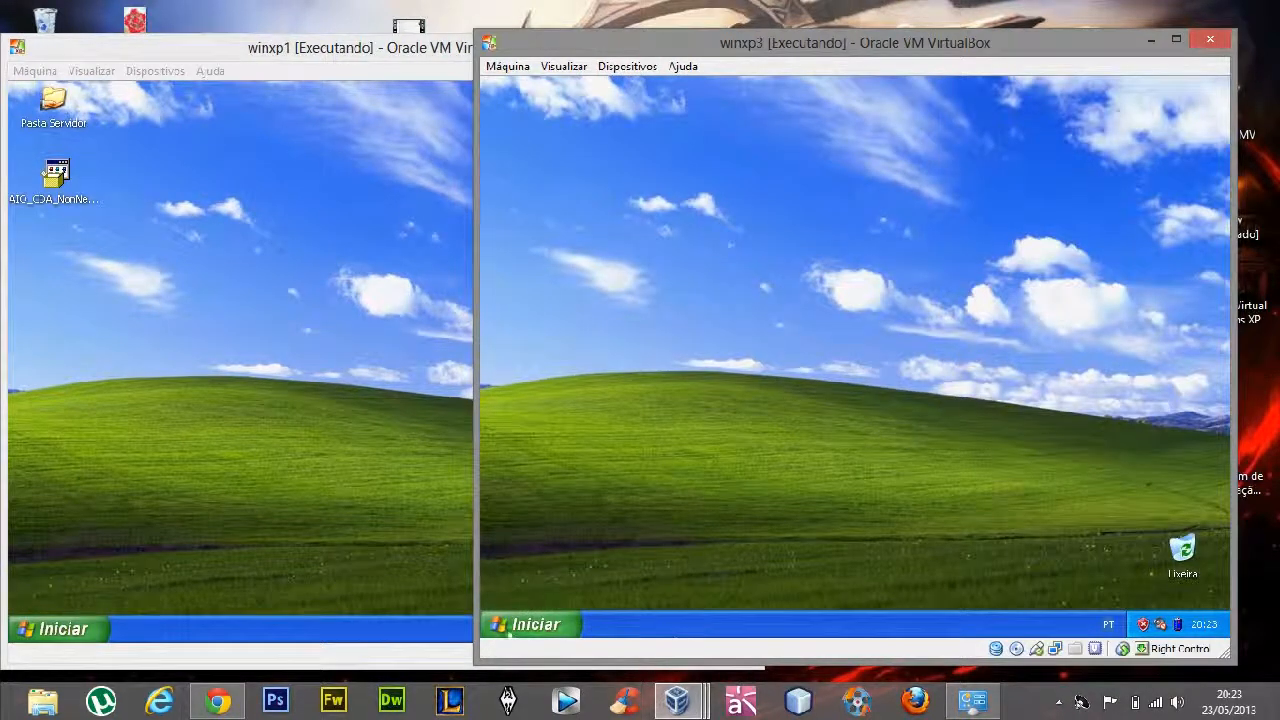
Open the server's network shares at \\192.168.0.11 from winxp3's Run dialog
key("super")
left_click(712, 582)
type("\\\\")
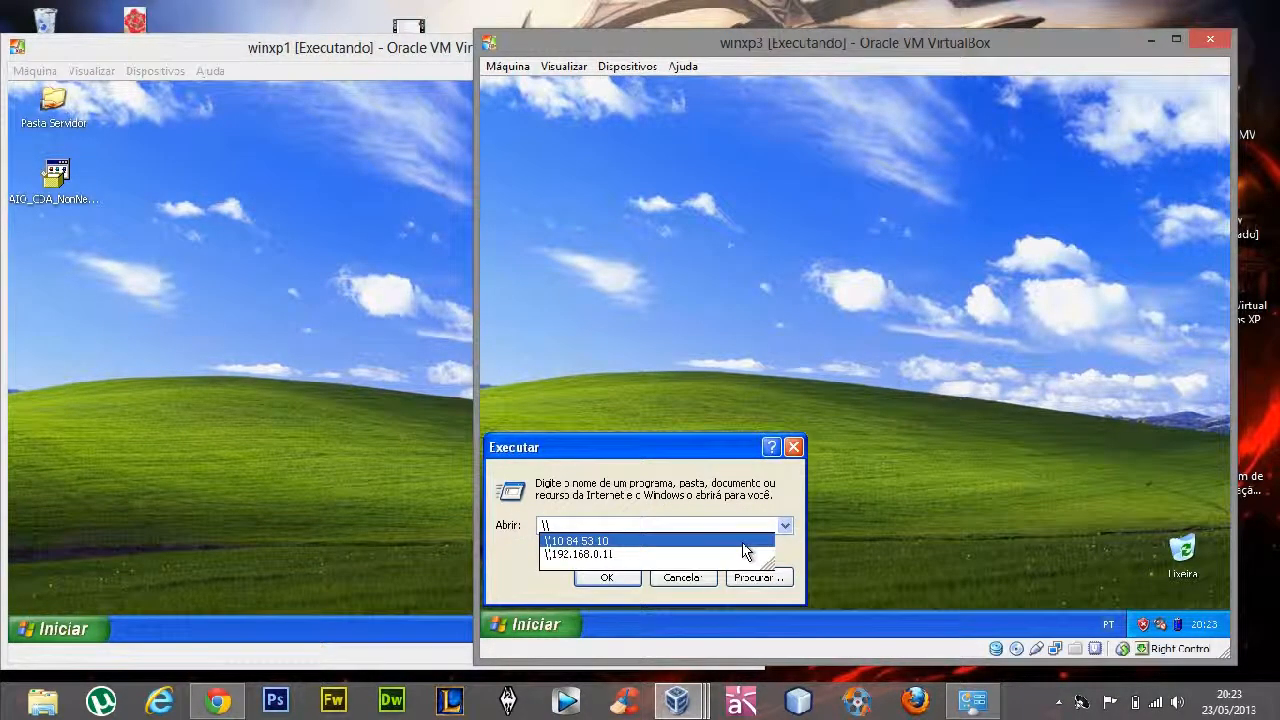
key("Down")
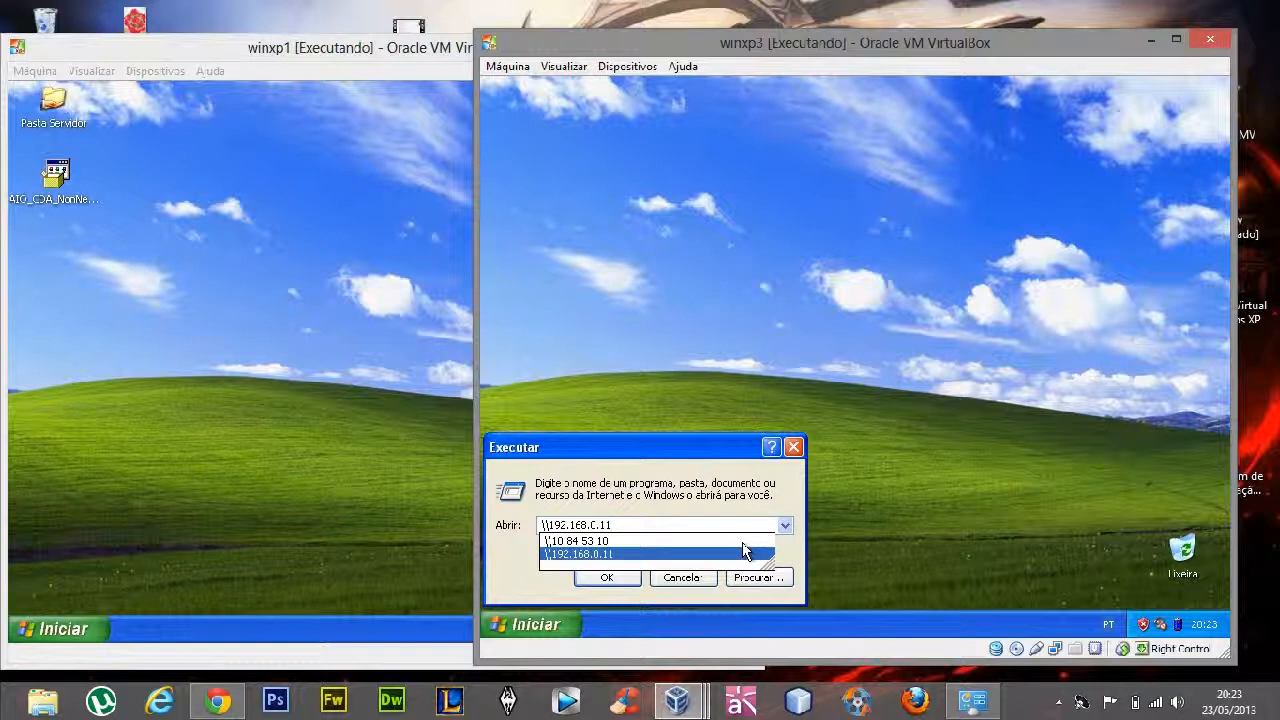
key("Return")
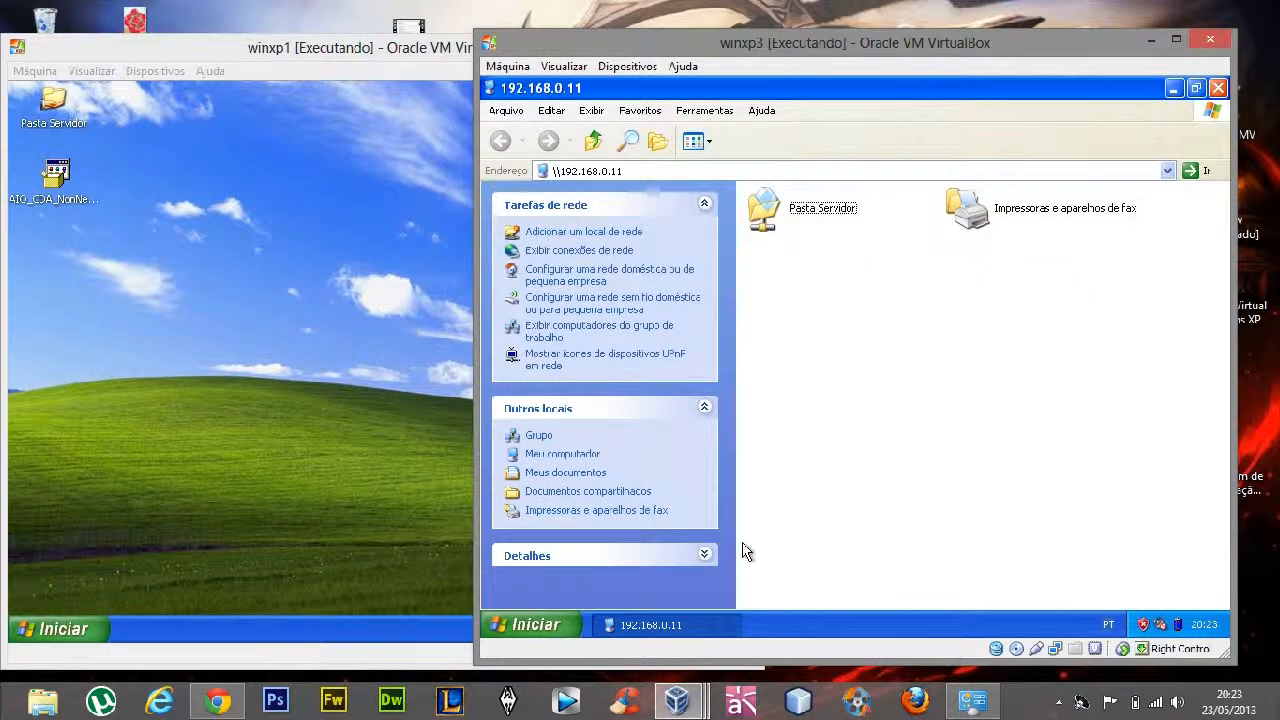
Open the documentos folder in the shared Pasta Servidor and restore its window to a smaller size
double_click(822, 210)
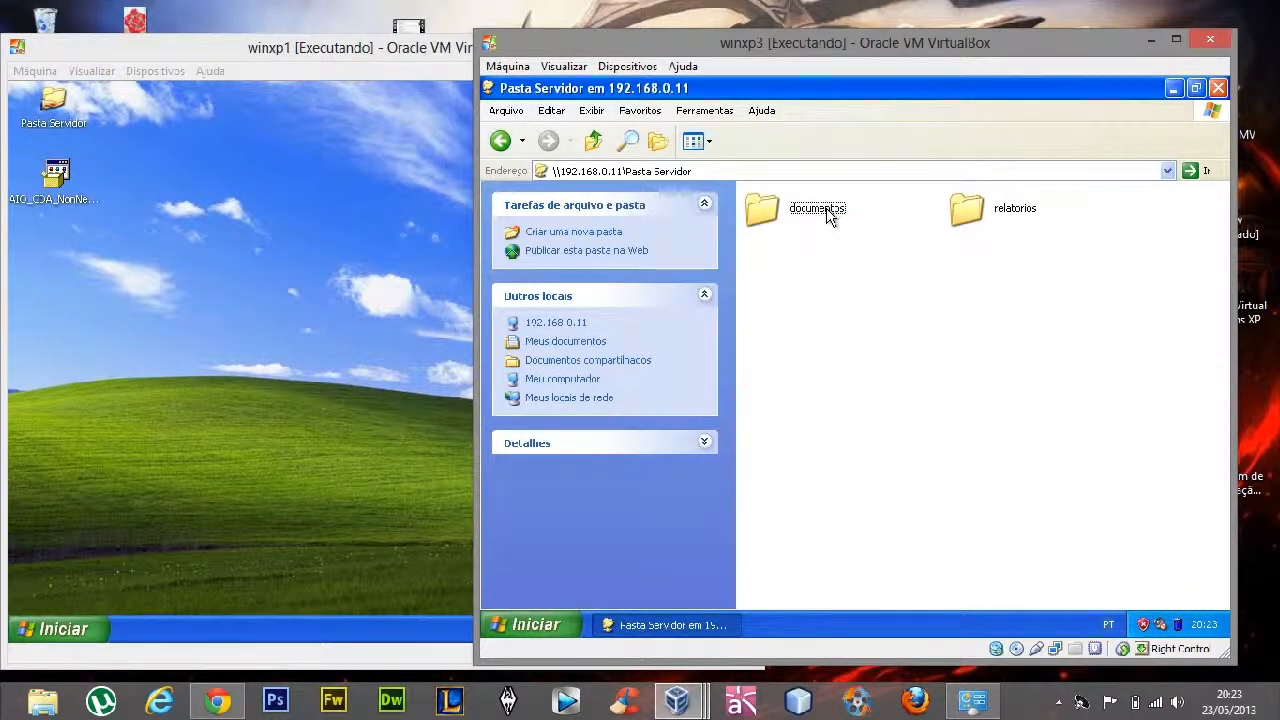
double_click(805, 212)
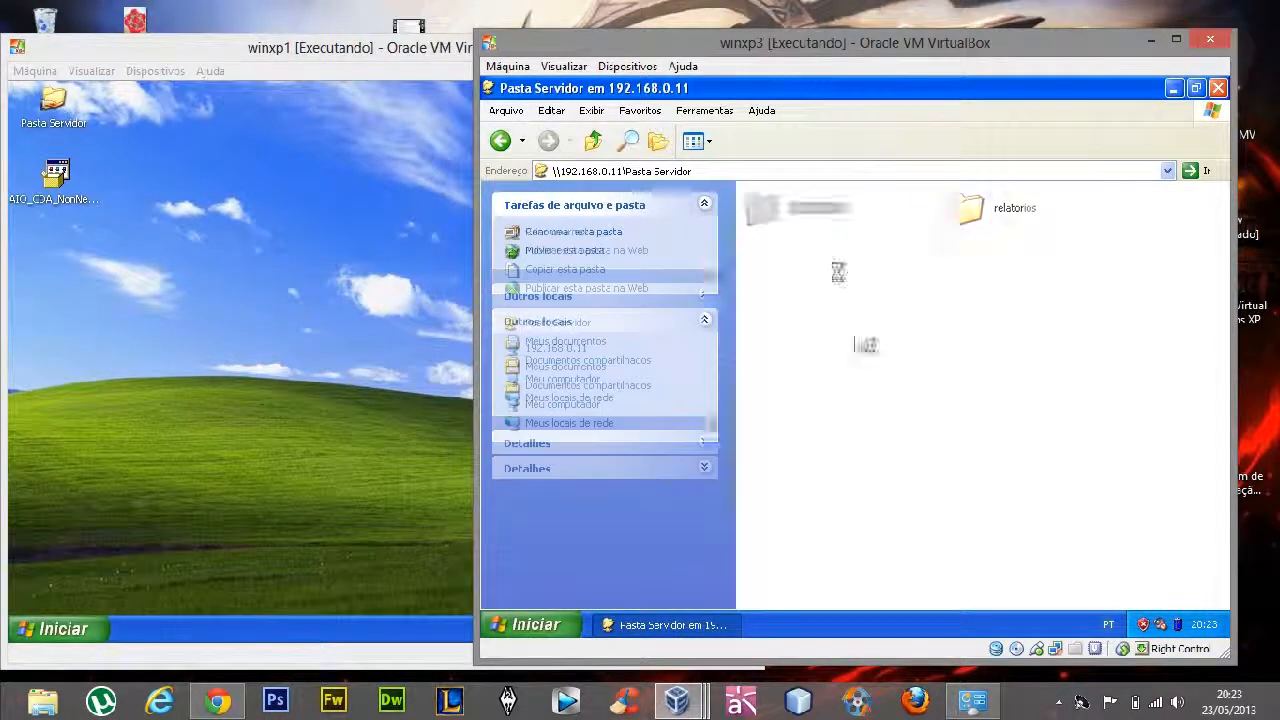
double_click(869, 89)
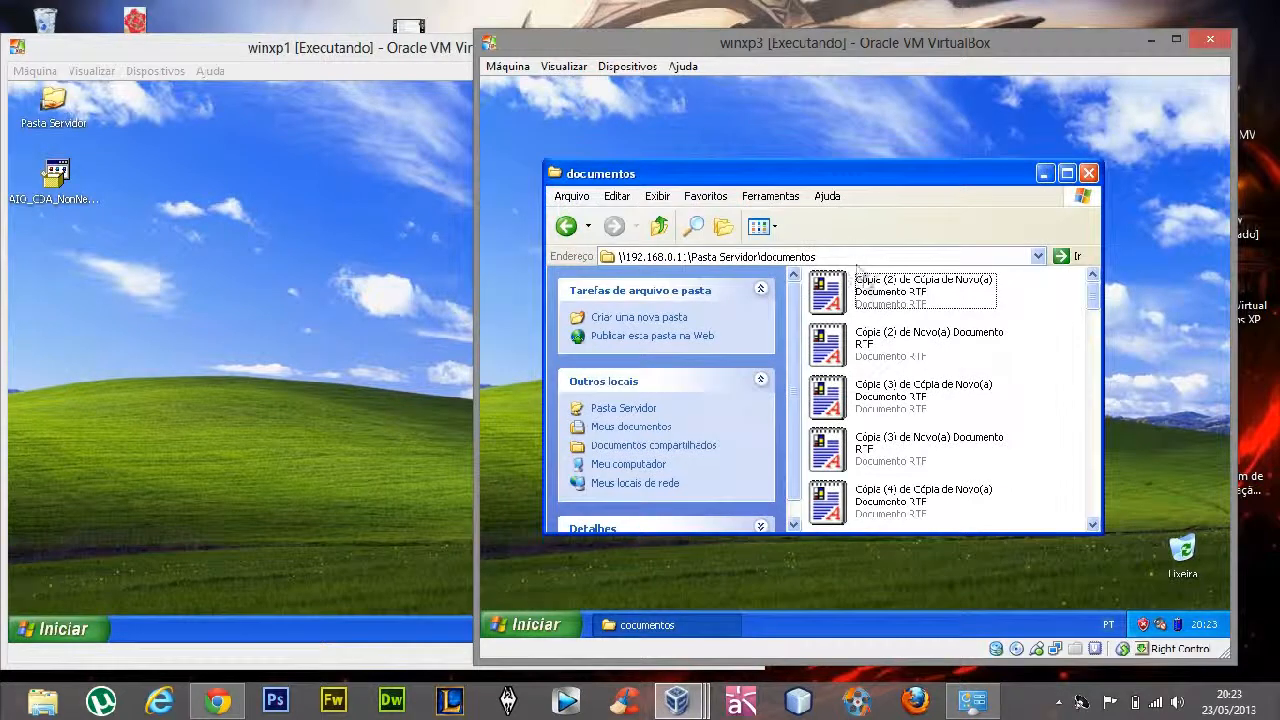
Try to delete the first RTF document in the shared documentos folder from winxp3
left_click(866, 292)
key("Delete")
key("Return")
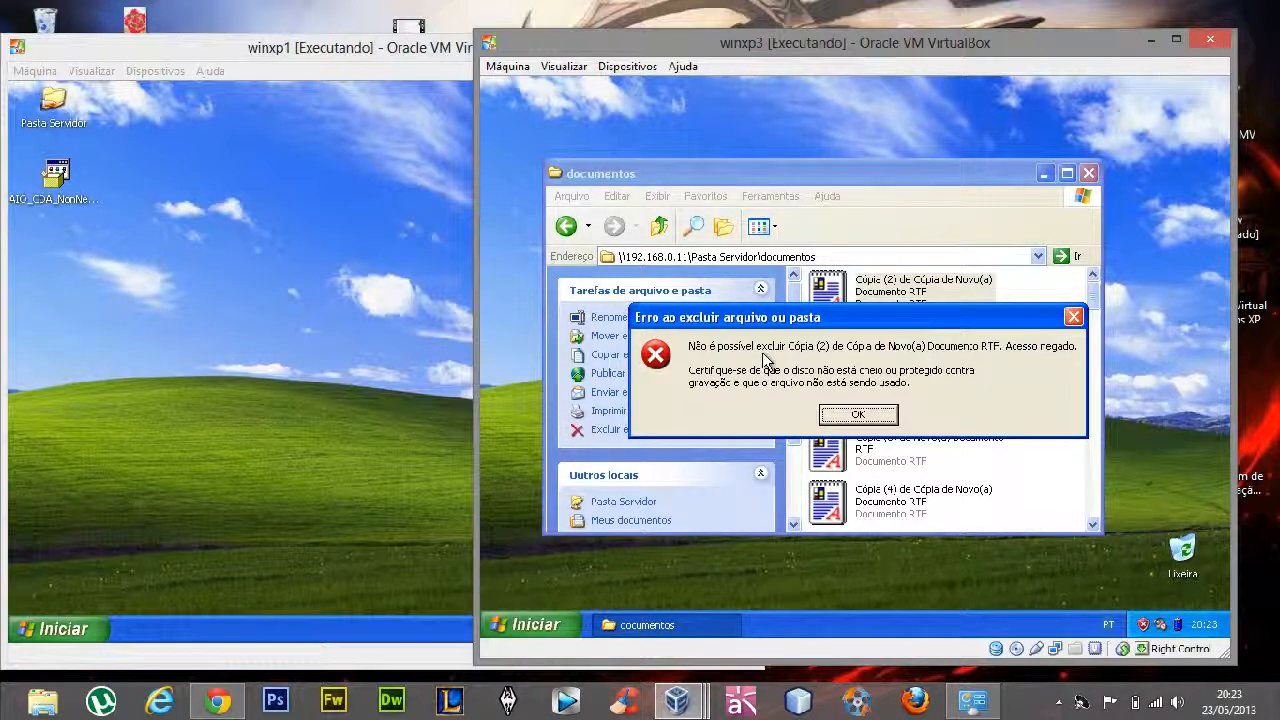
left_click(858, 415)
Copy the first RTF document from the shared documentos folder onto winxp3's desktop
double_click(897, 180)
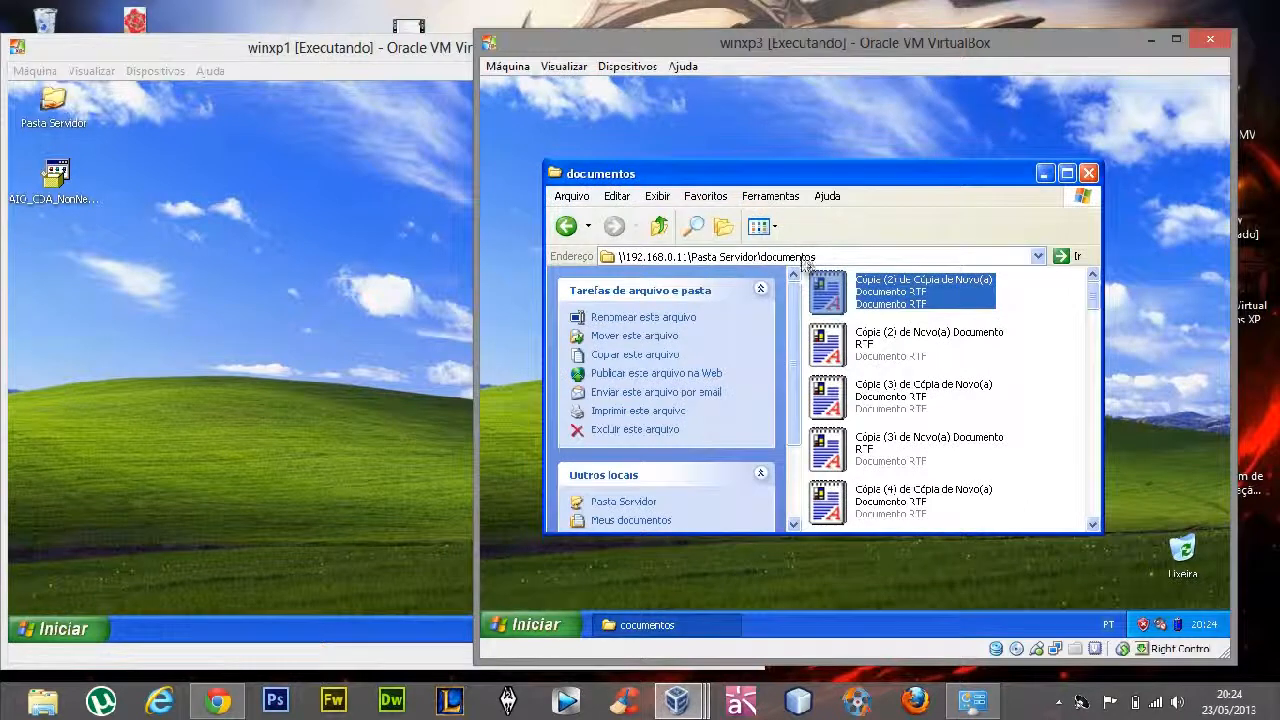
left_click_drag(812, 289, 795, 125)
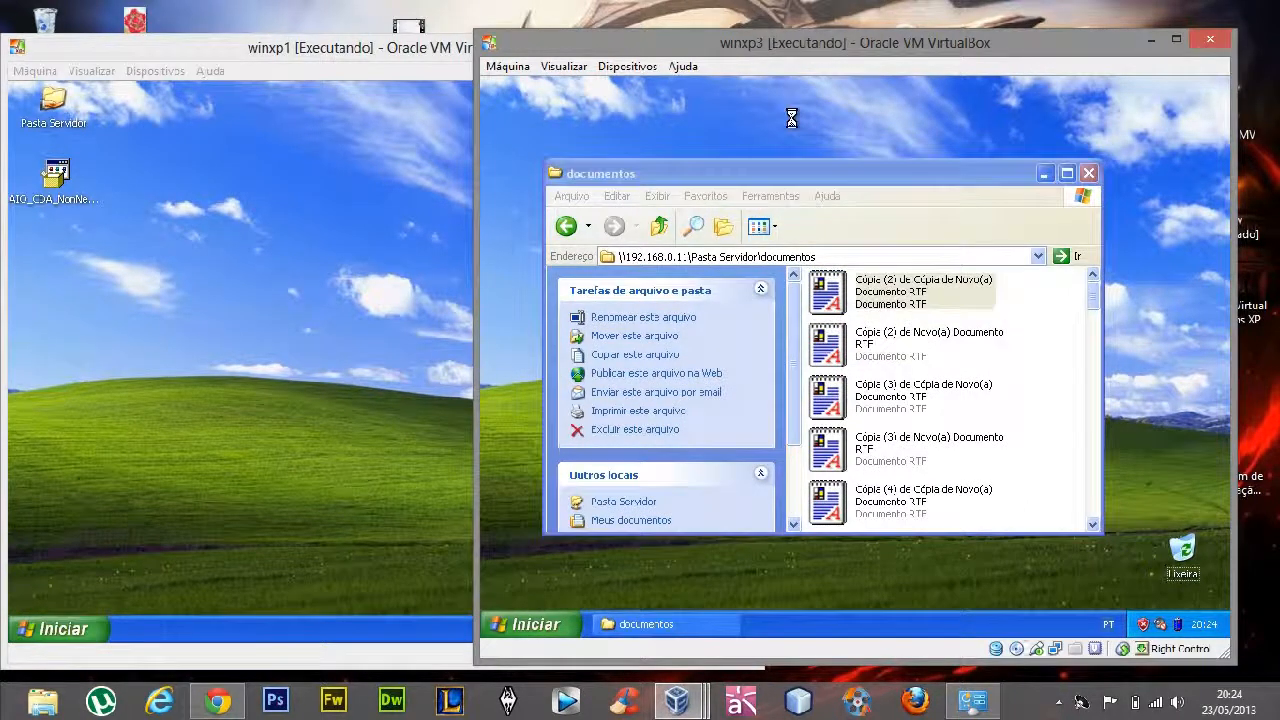
Rename the document on winxp3's desktop as dsadasd and try to copy it into the shared documentos folder
left_click(550, 118)
type("sadasd")
key("Return")
left_click_drag(550, 118, 1030, 408)
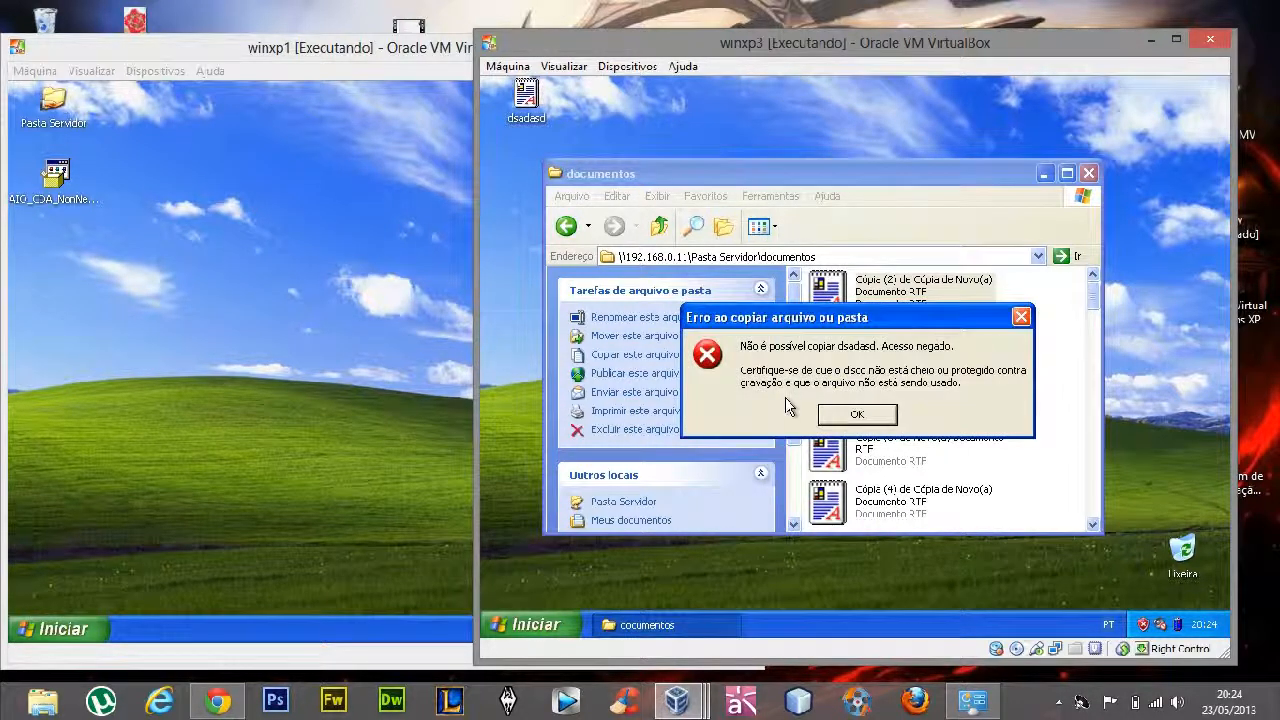
left_click(857, 413)
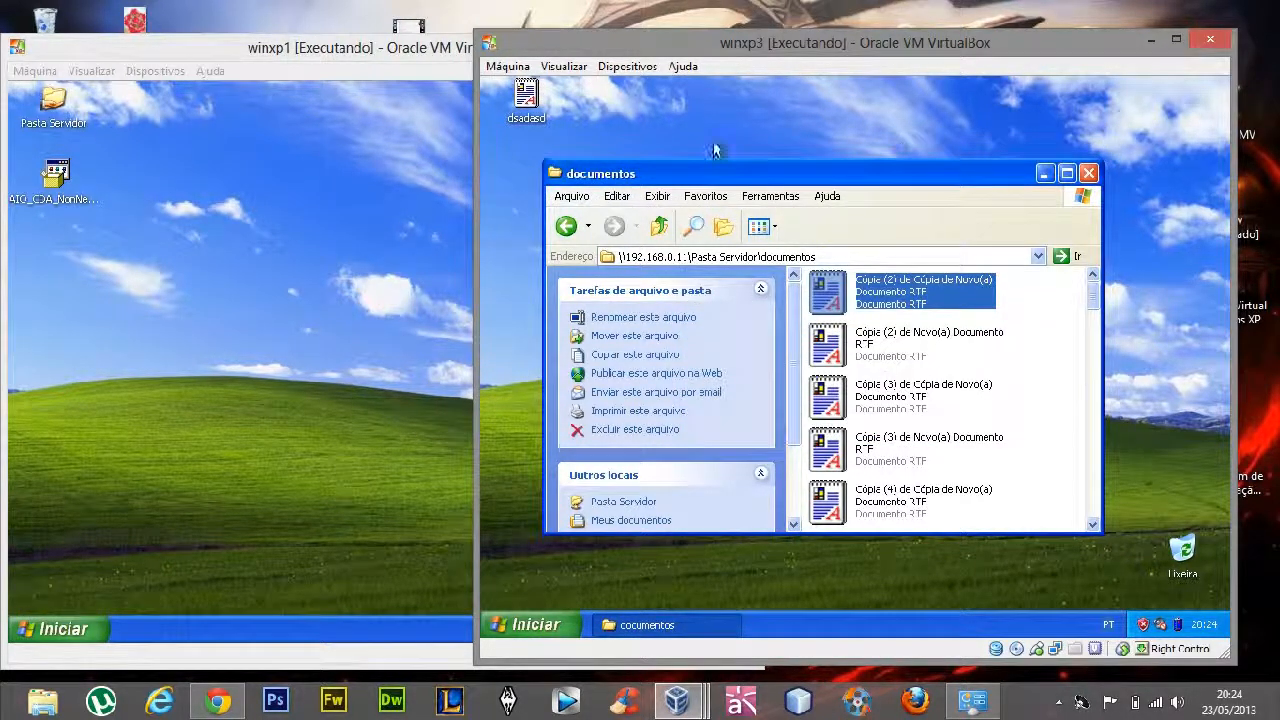
Allow network users to change the files in the shared Pasta Servidor folder on winxp1
left_click(265, 221)
right_click(55, 116)
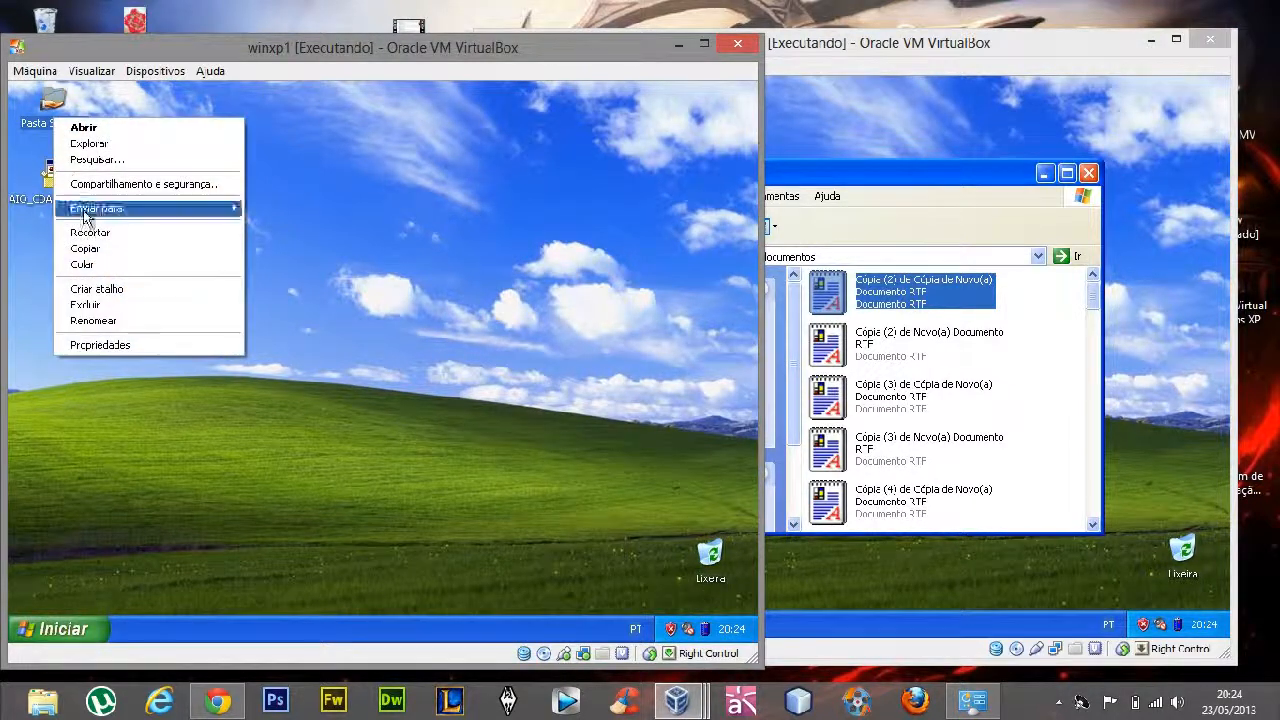
left_click(103, 346)
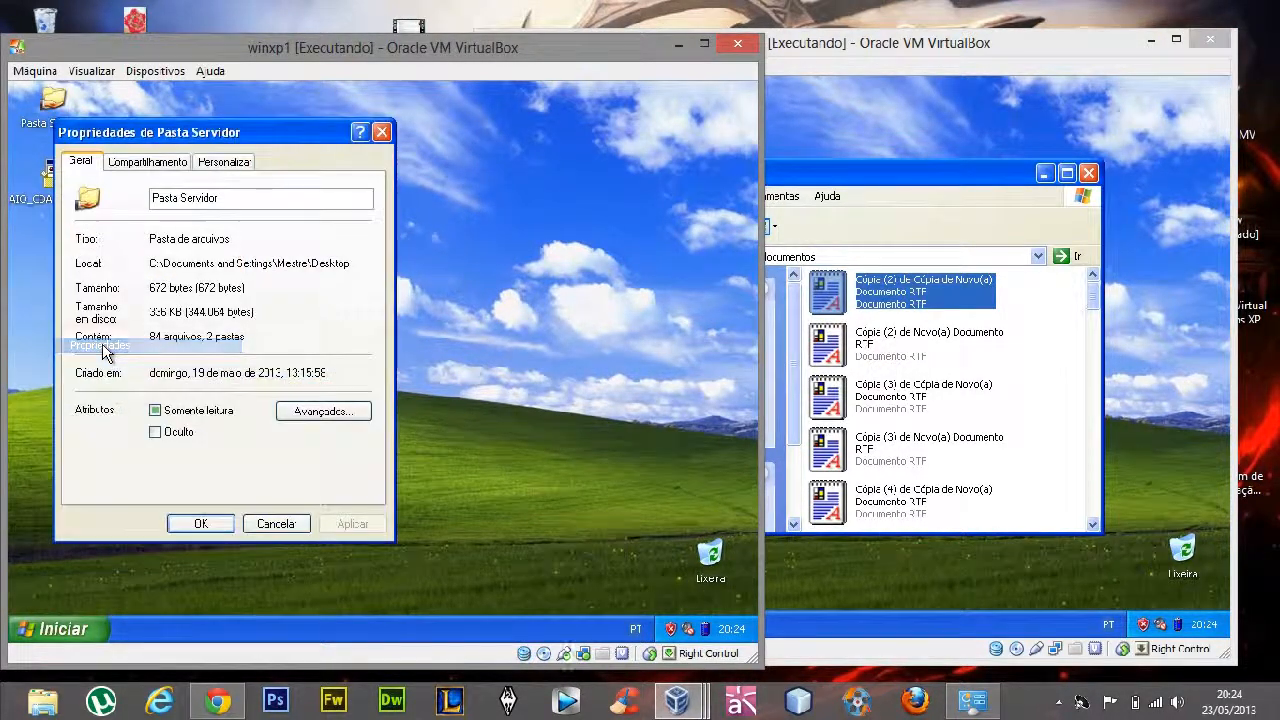
left_click(147, 161)
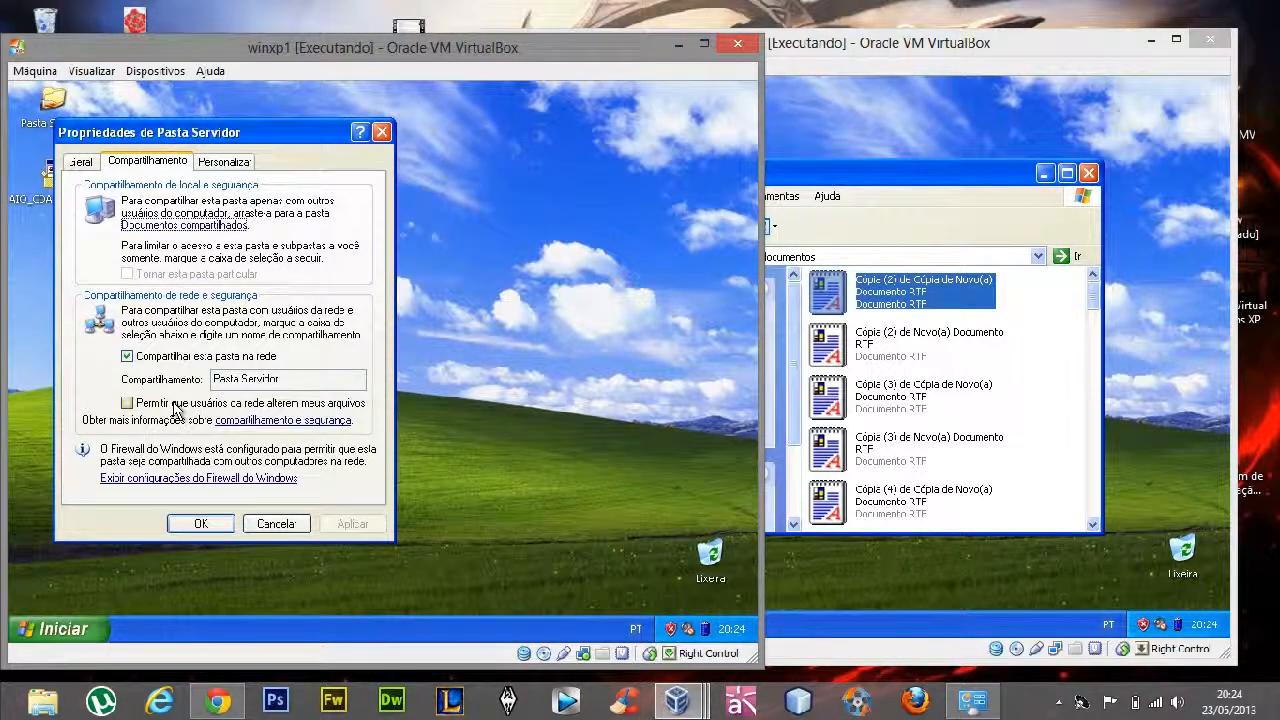
left_click(174, 404)
left_click(356, 523)
left_click(200, 523)
Delete the first RTF document and the following three from the shared documentos folder on winxp3
left_click(1063, 449)
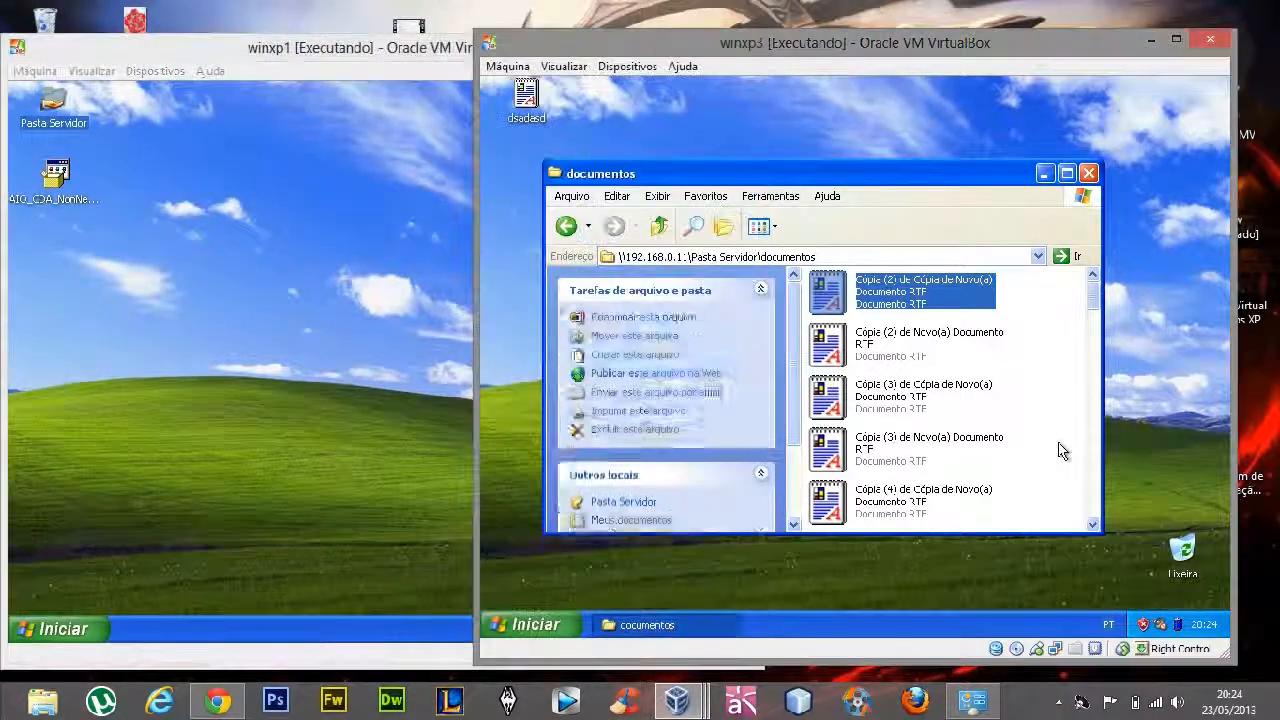
left_click(930, 305)
key("Delete")
key("Escape")
left_click_drag(1071, 429, 851, 270)
key("Delete")
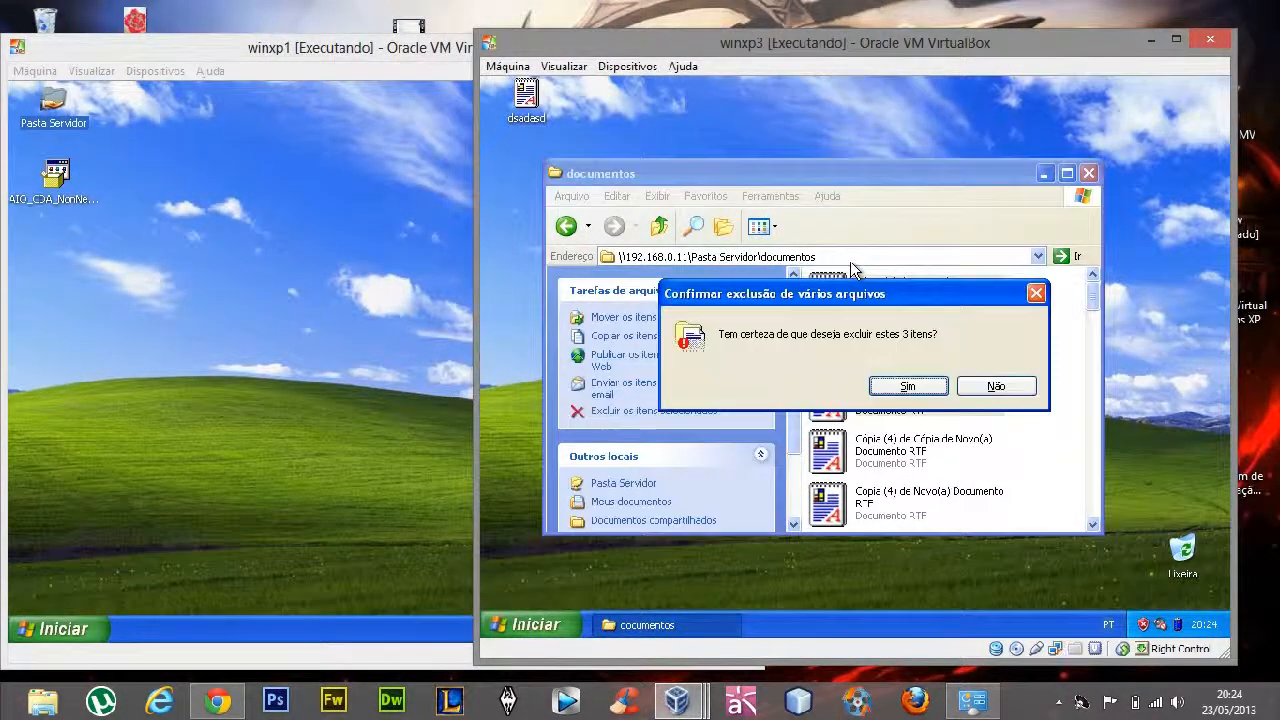
key("Return")
Copy dsadasd from winxp3's desktop into the shared documentos folder twice, replacing the existing file, and close the folder window
left_click_drag(518, 114, 972, 370)
left_click(1037, 366)
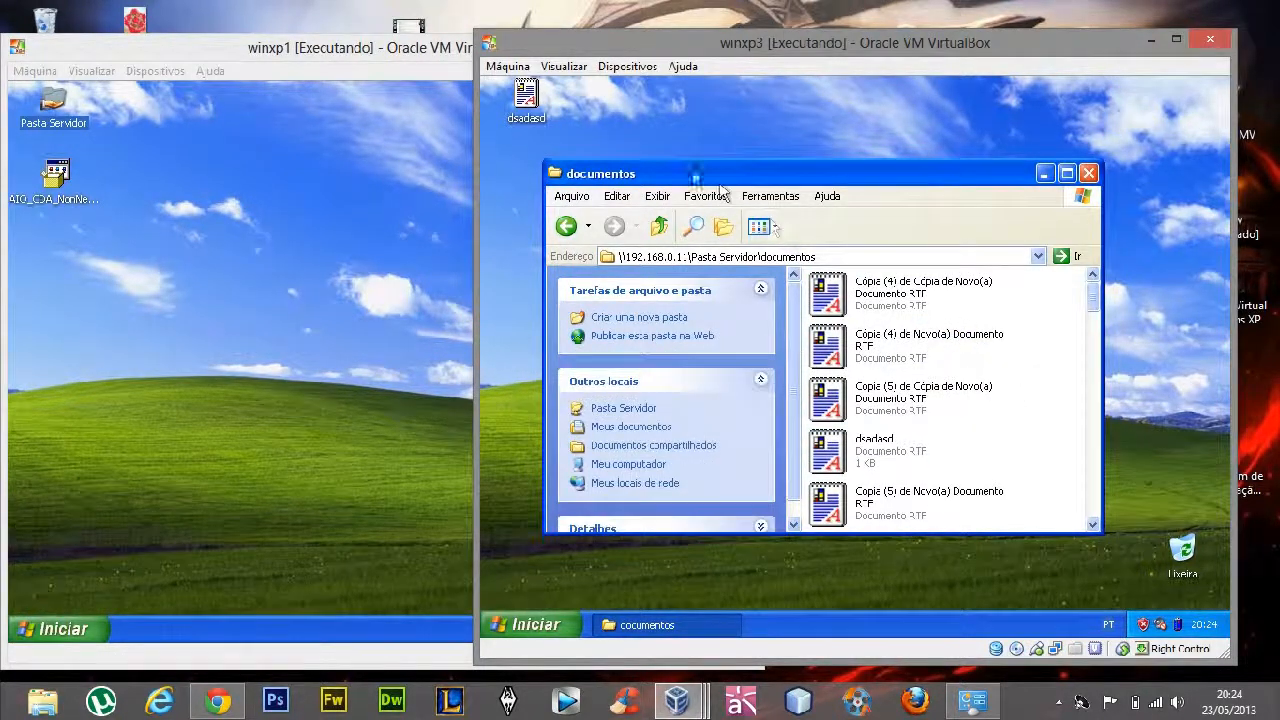
left_click_drag(527, 98, 1065, 415)
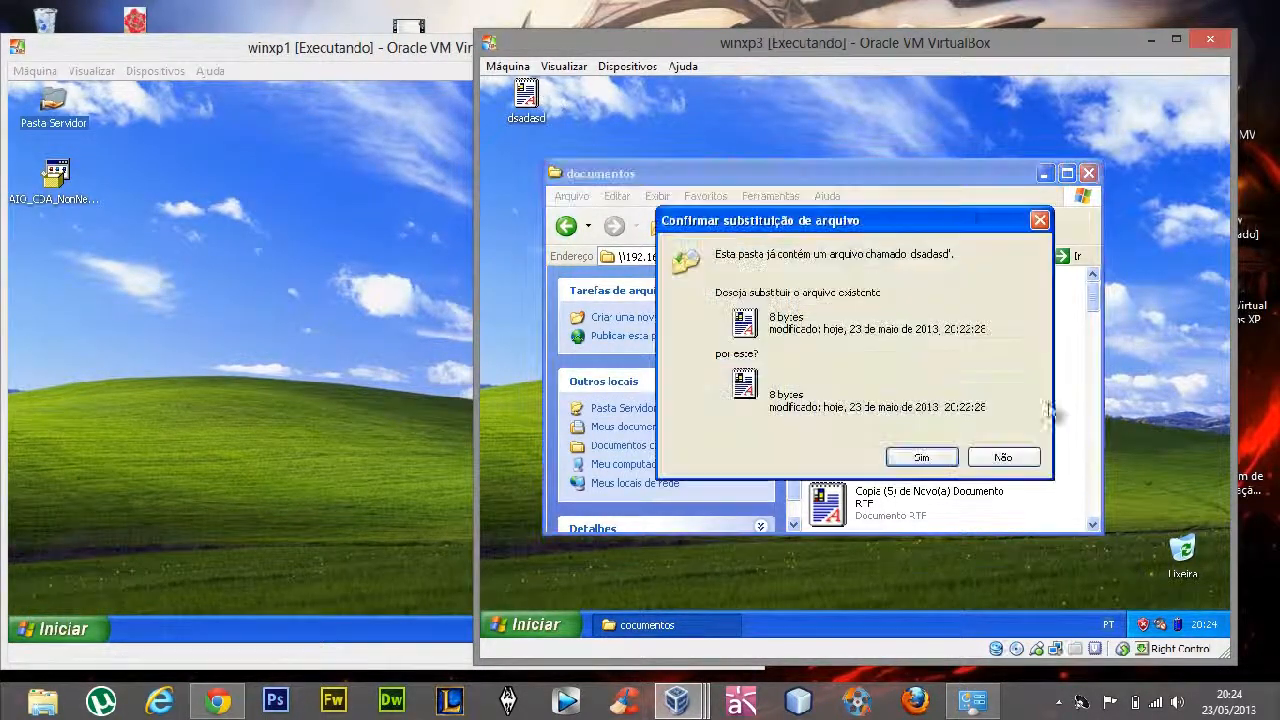
left_click(918, 456)
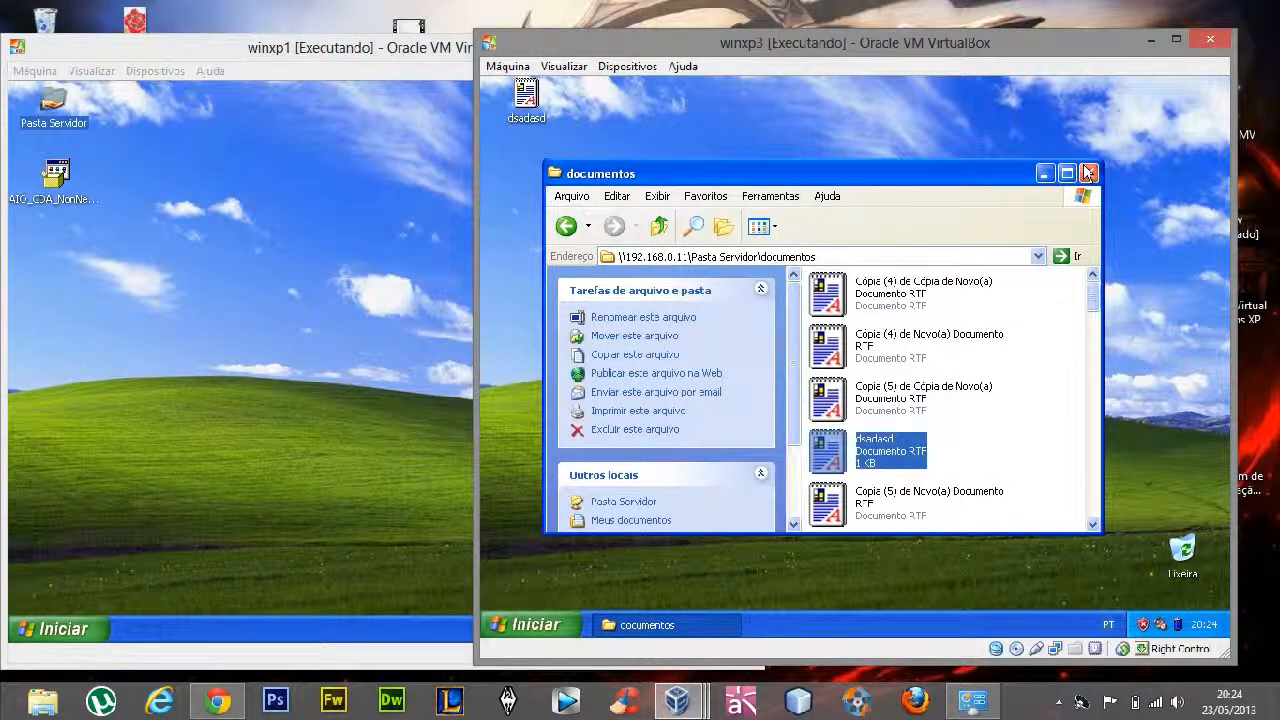
double_click(1001, 170)
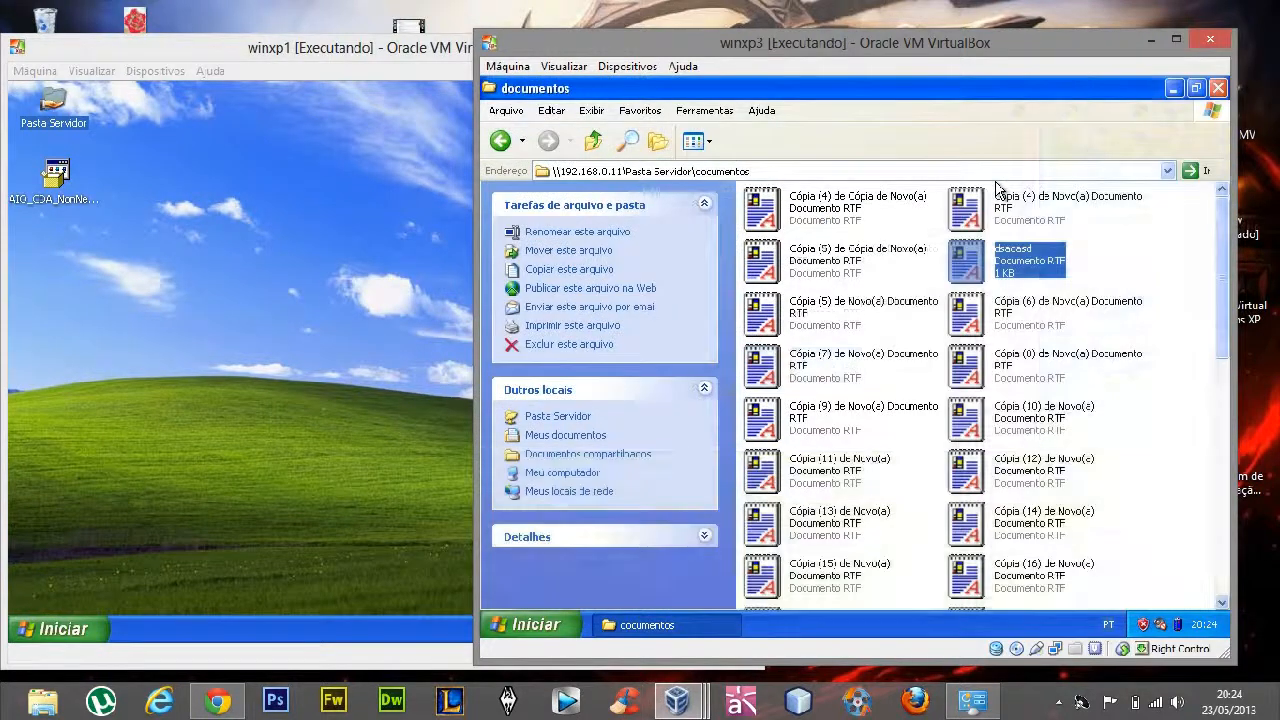
left_click(1218, 88)
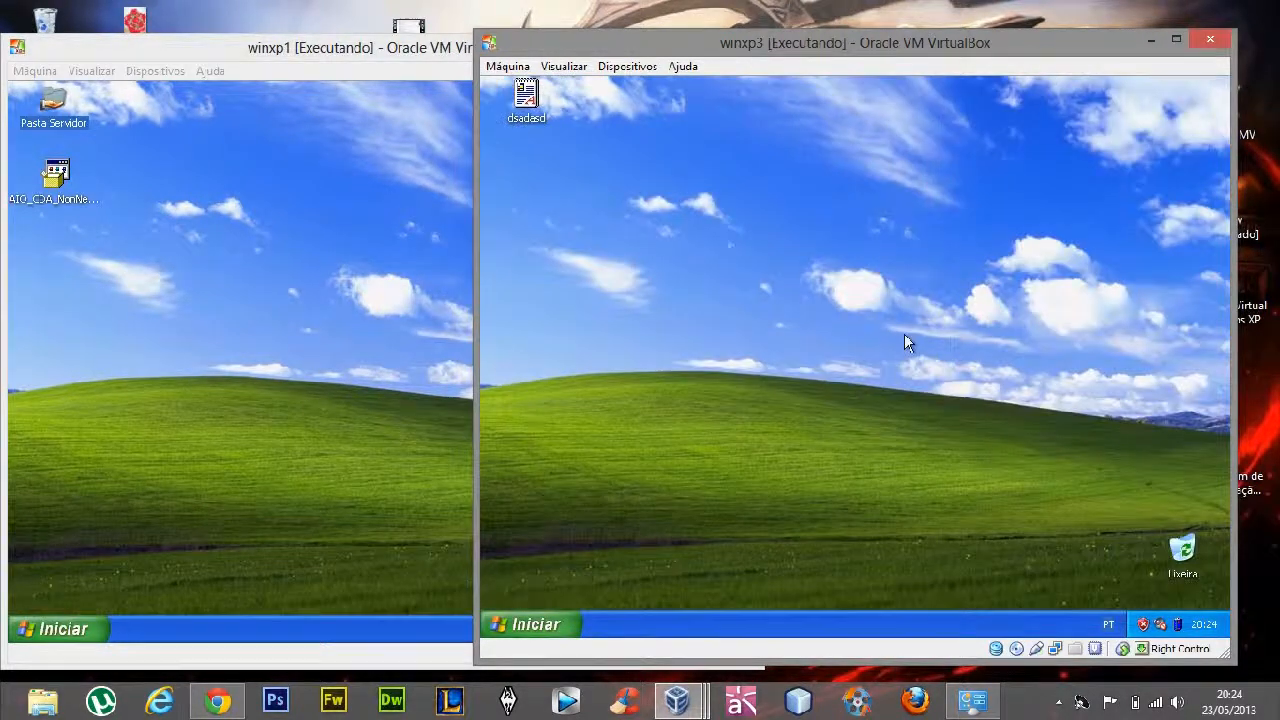
View the contents of Pasta Servidor on winxp1's desktop and close the folder
left_click(341, 267)
left_click_drag(145, 133, 522, 538)
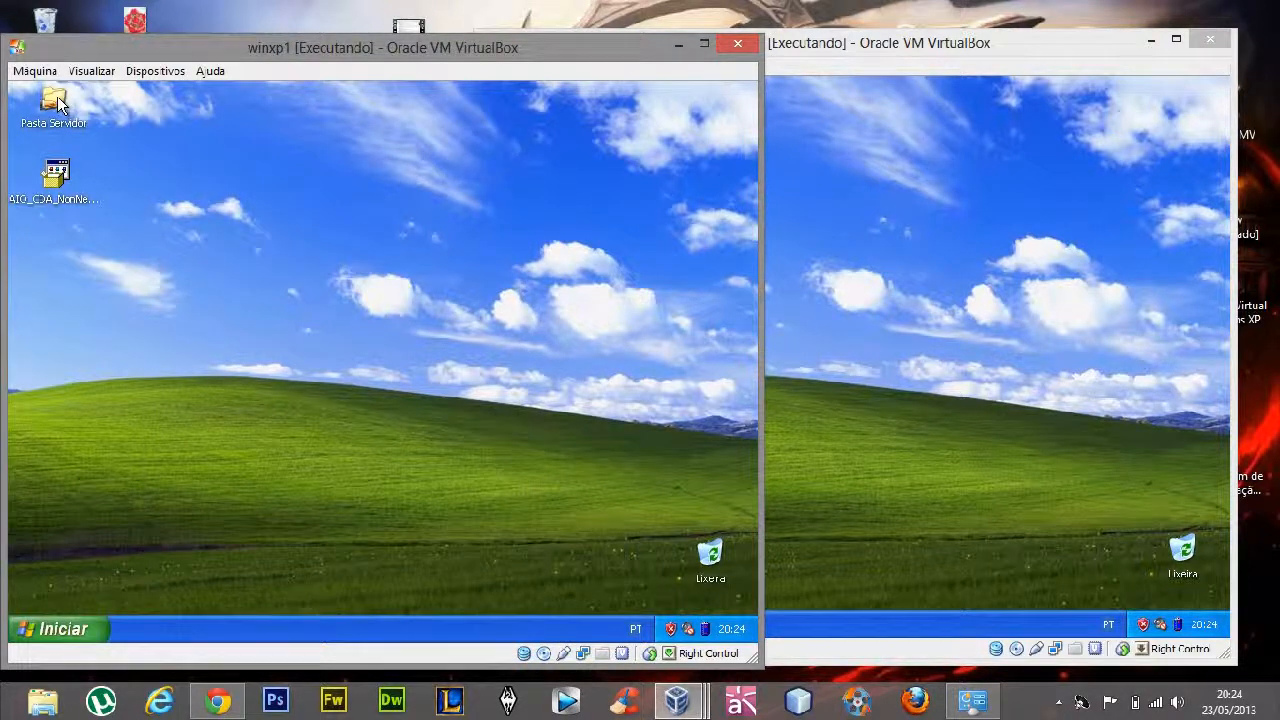
double_click(56, 102)
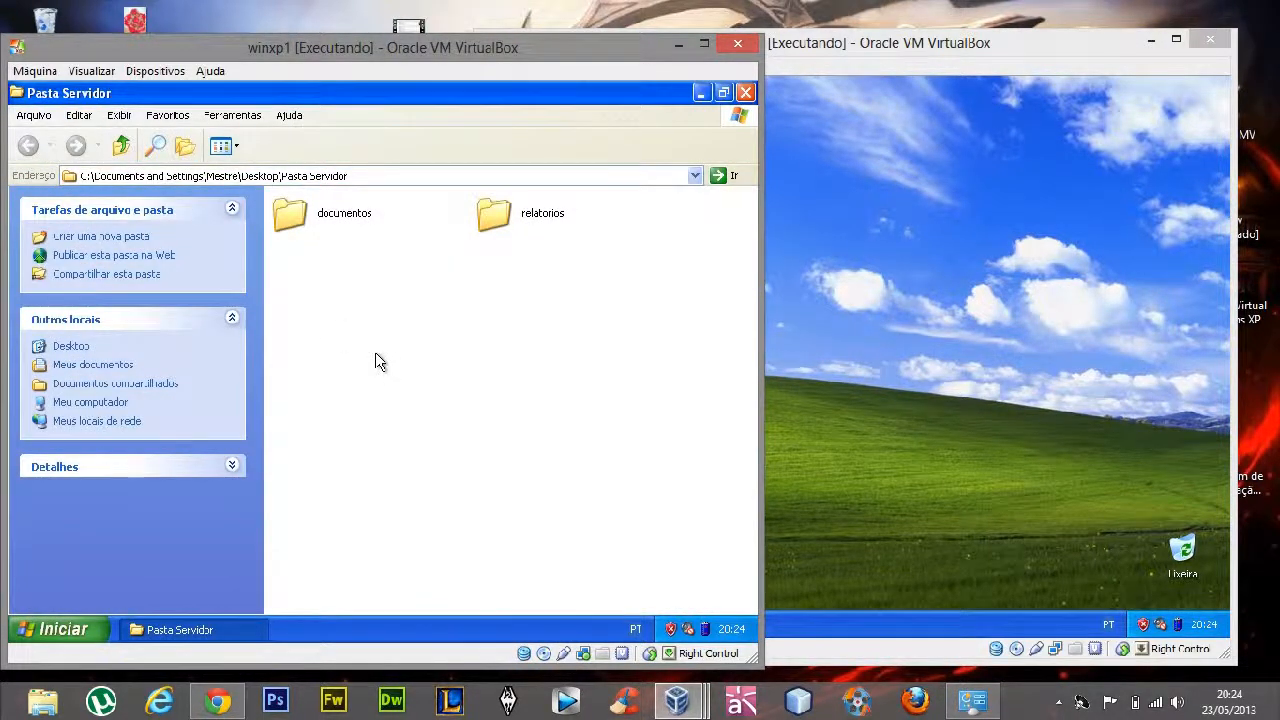
left_click(746, 93)
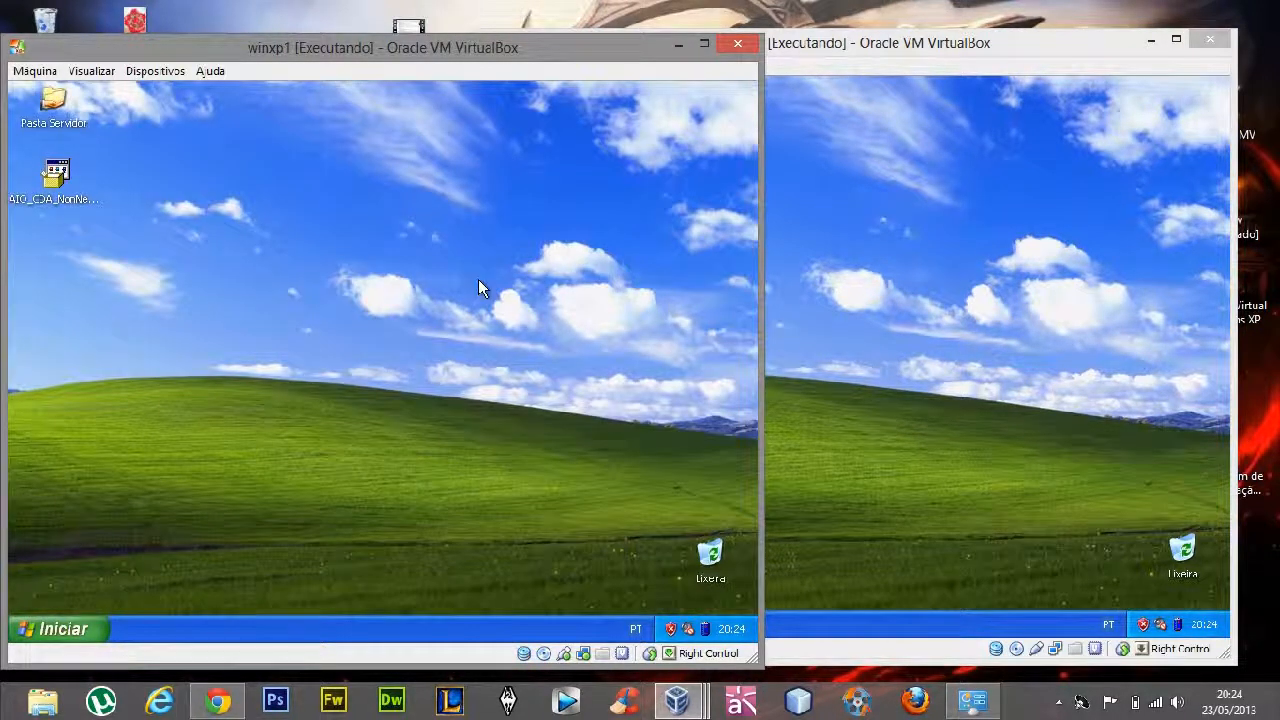
Launch the AIO_CDA_NonNet_Full_Win_WW_130_140 printer installer from winxp1's desktop
left_click_drag(258, 297, 126, 400)
double_click(56, 175)
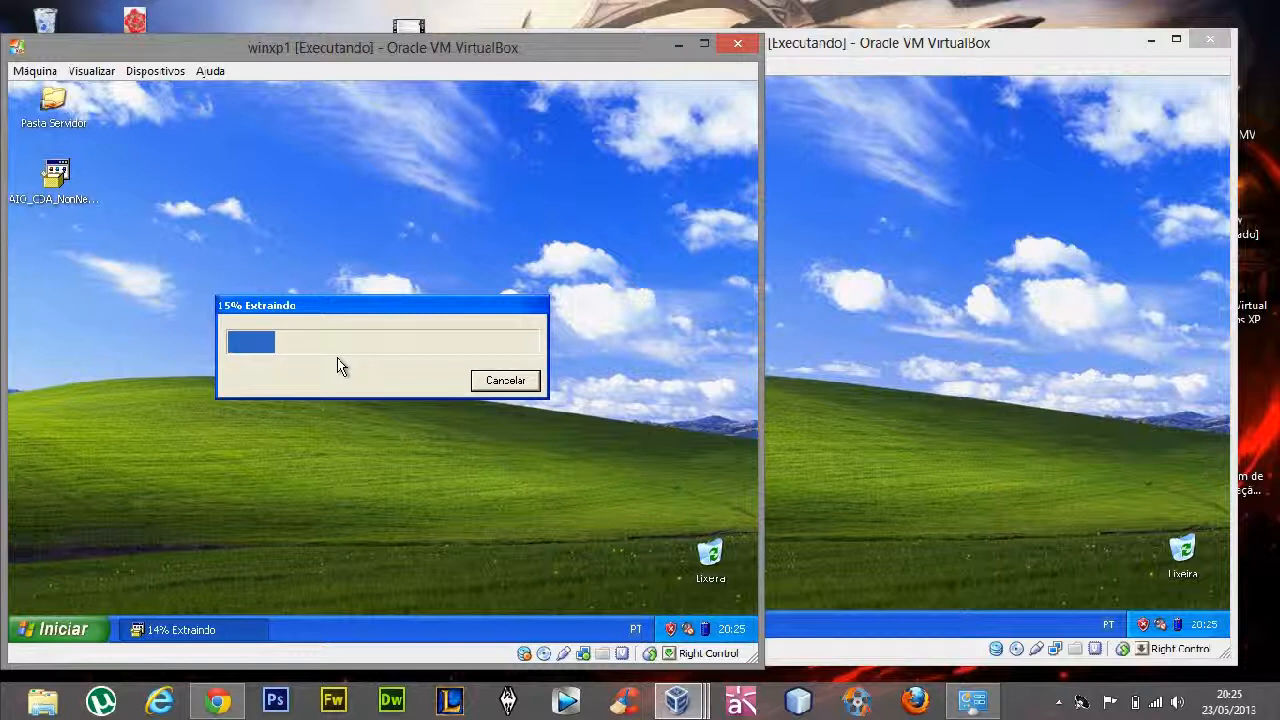
left_click(870, 300)
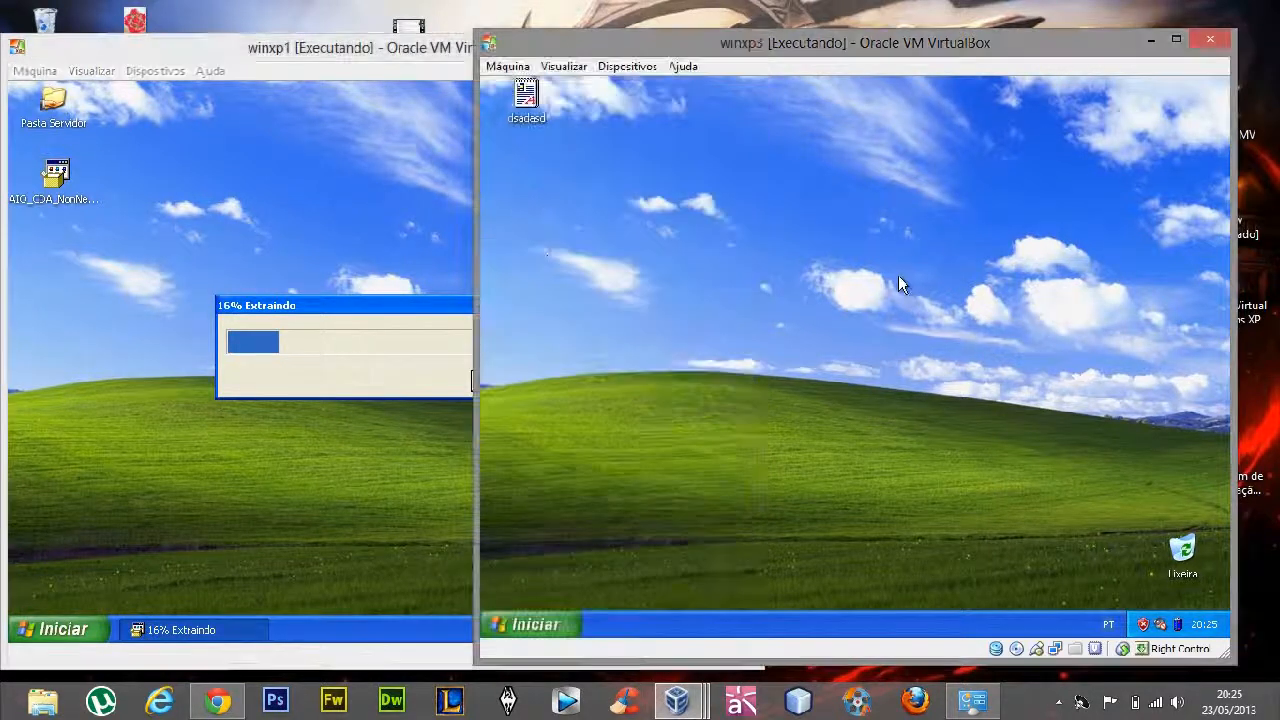
left_click(260, 229)
left_click(920, 326)
left_click(970, 700)
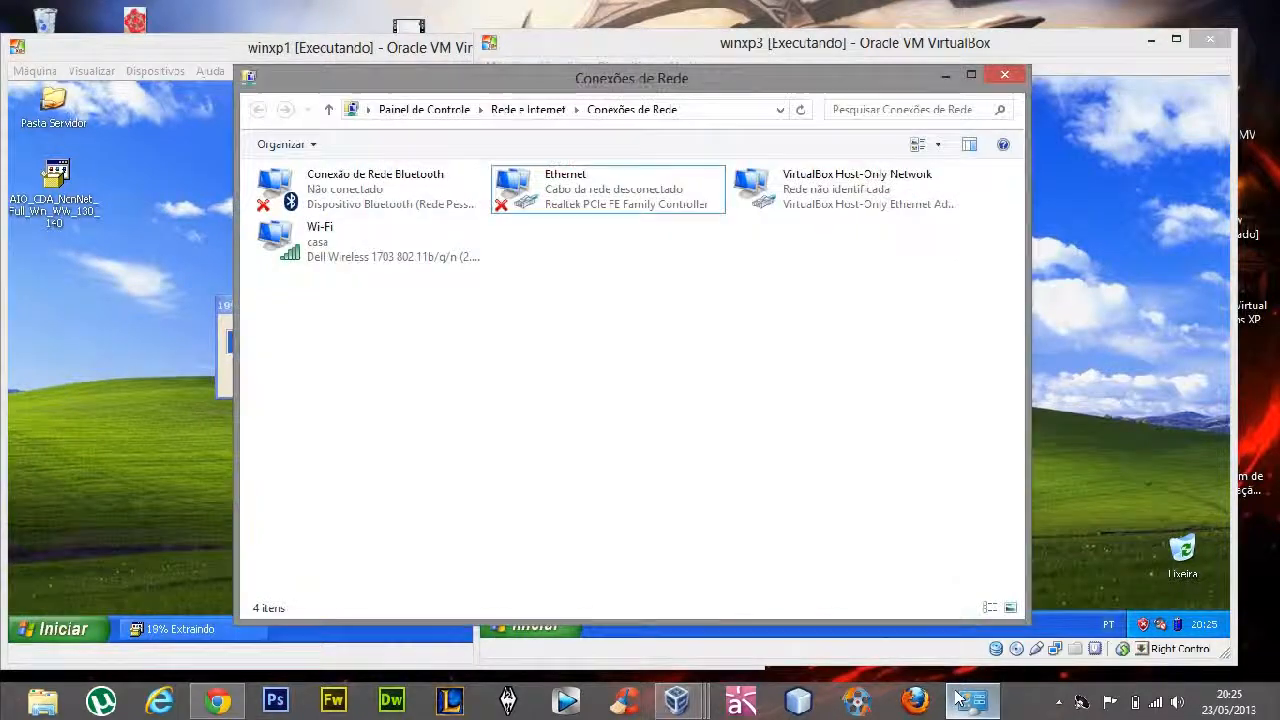
left_click(970, 700)
left_click(345, 474)
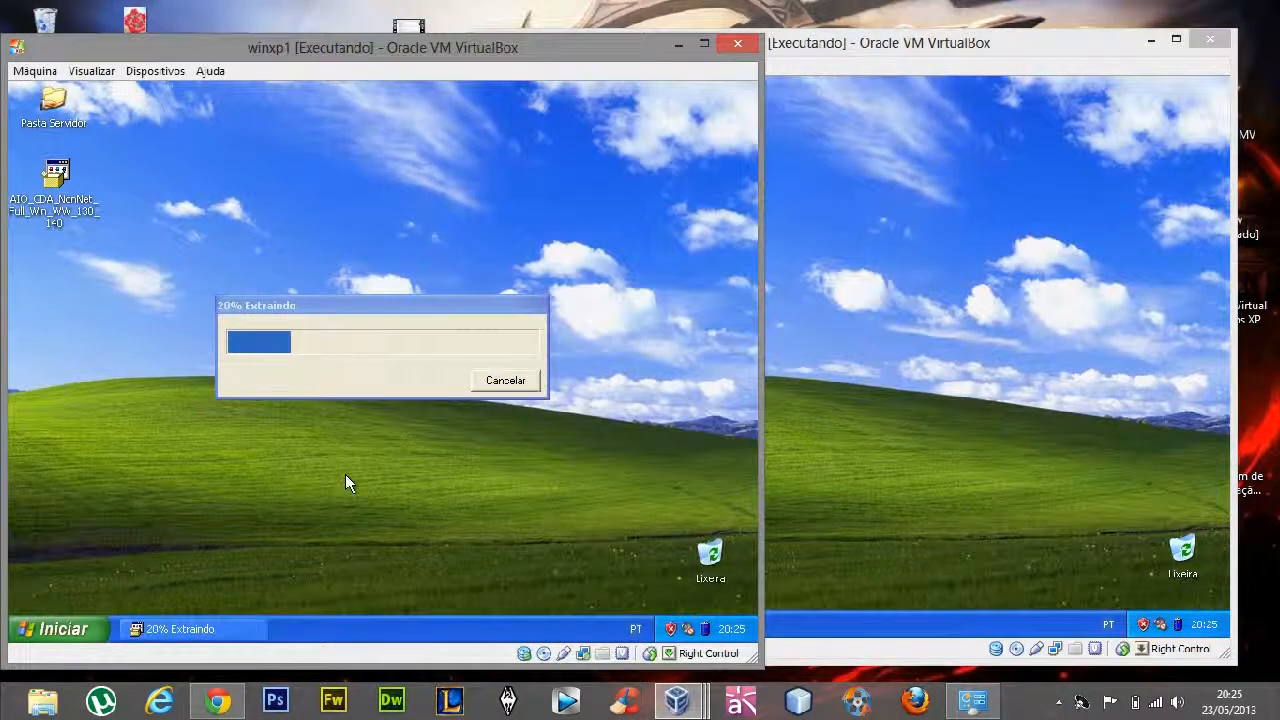
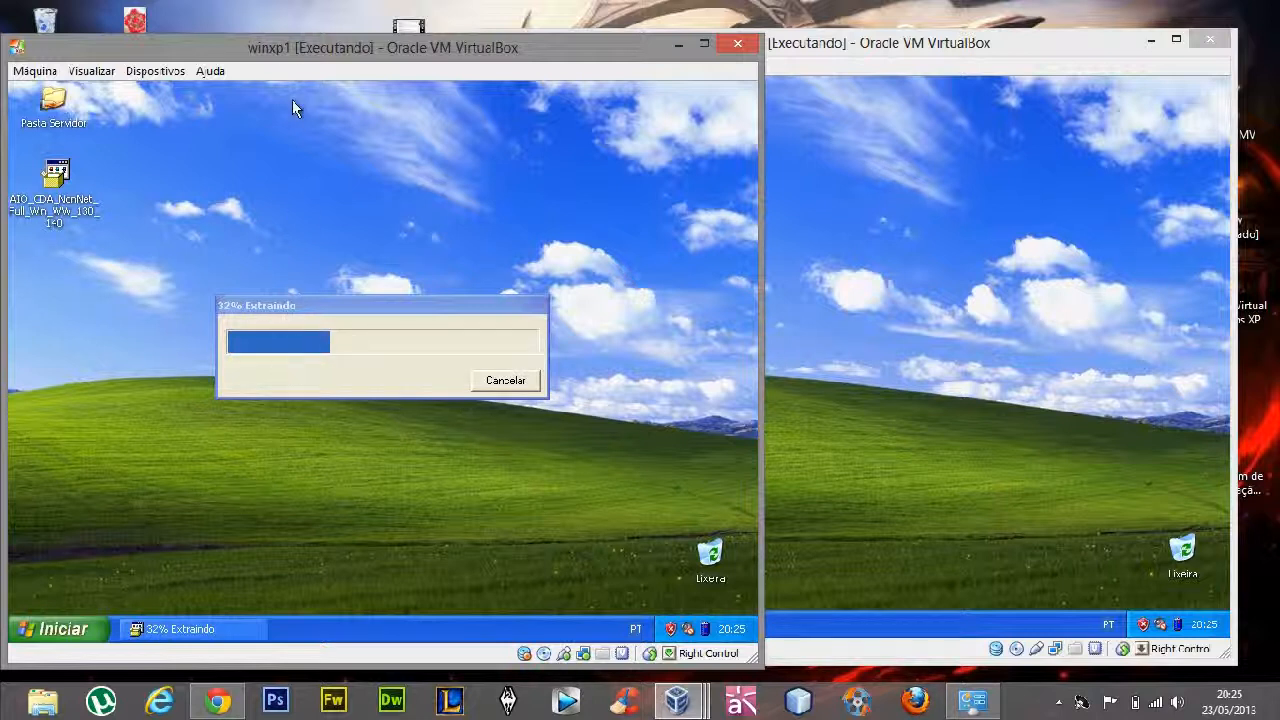
mouse_move(283, 56)
left_mouse_down()
mouse_move(286, 33)
mouse_move(306, 41)
mouse_move(294, 50)
left_mouse_up()
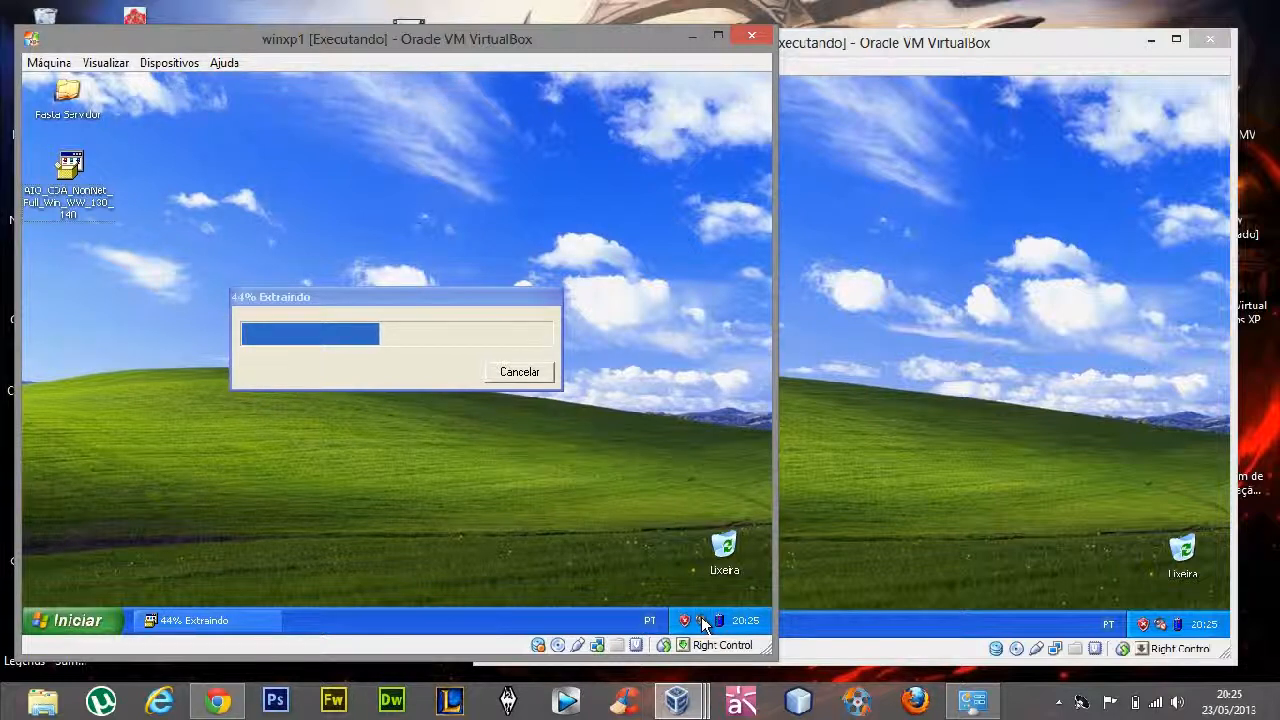
left_click(1019, 706)
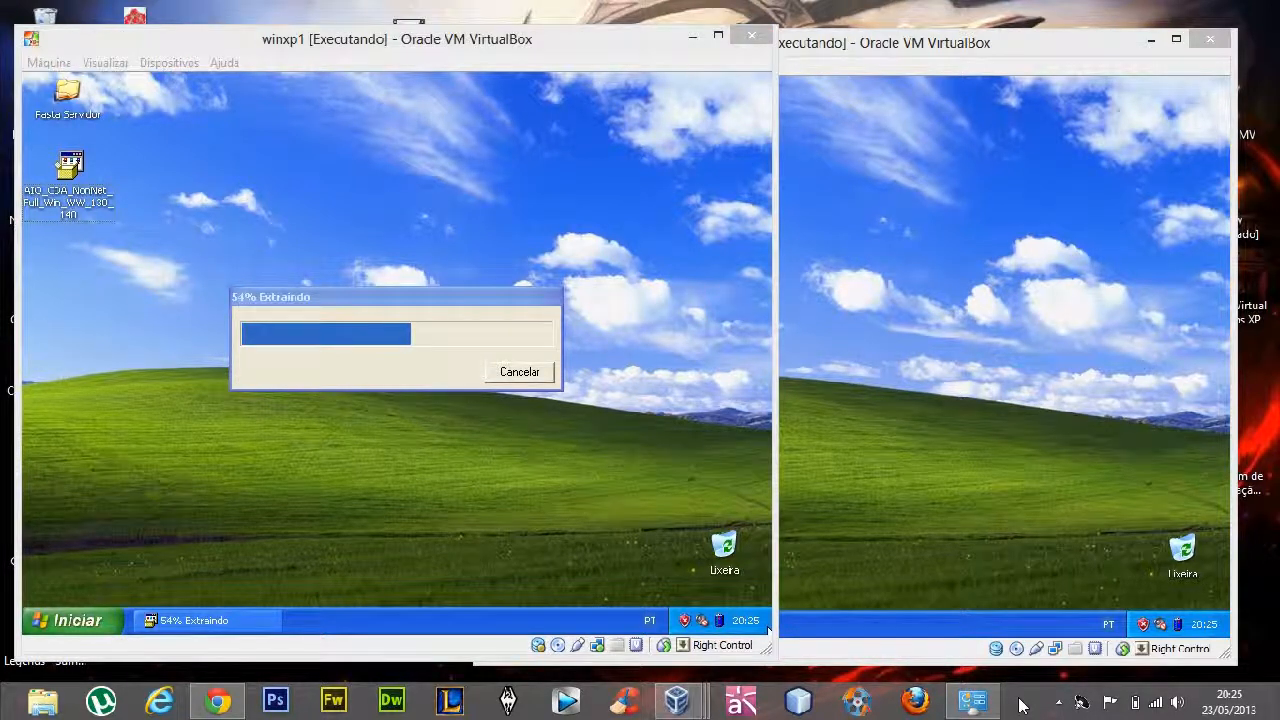
left_click(1058, 703)
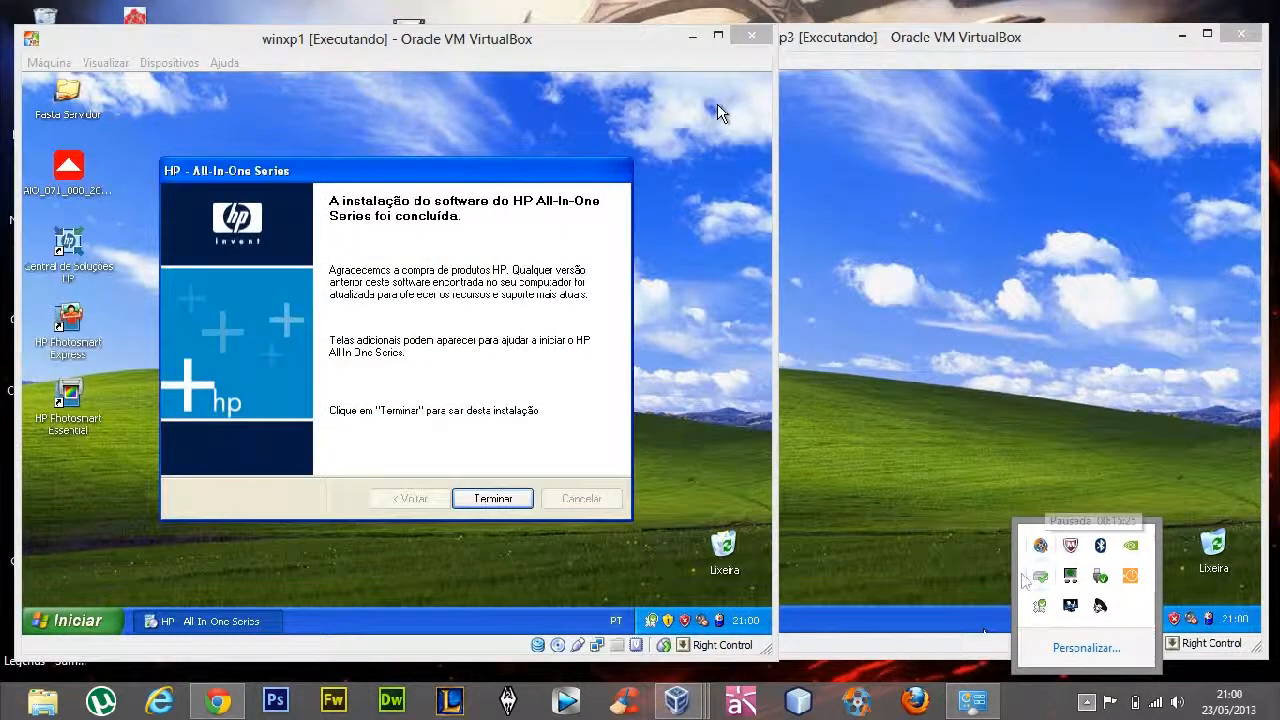
Finish the HP All-In-One Series software installation on winxp1 and exit its installer
left_click(443, 377)
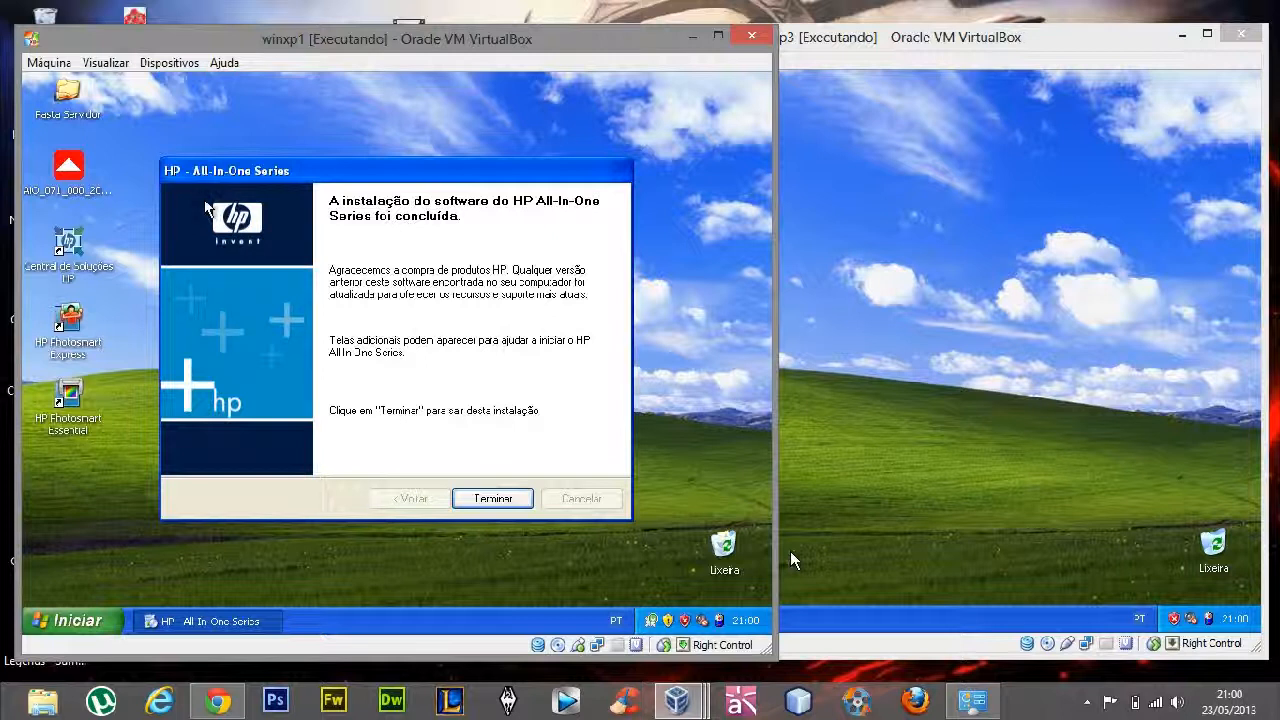
left_click(62, 180)
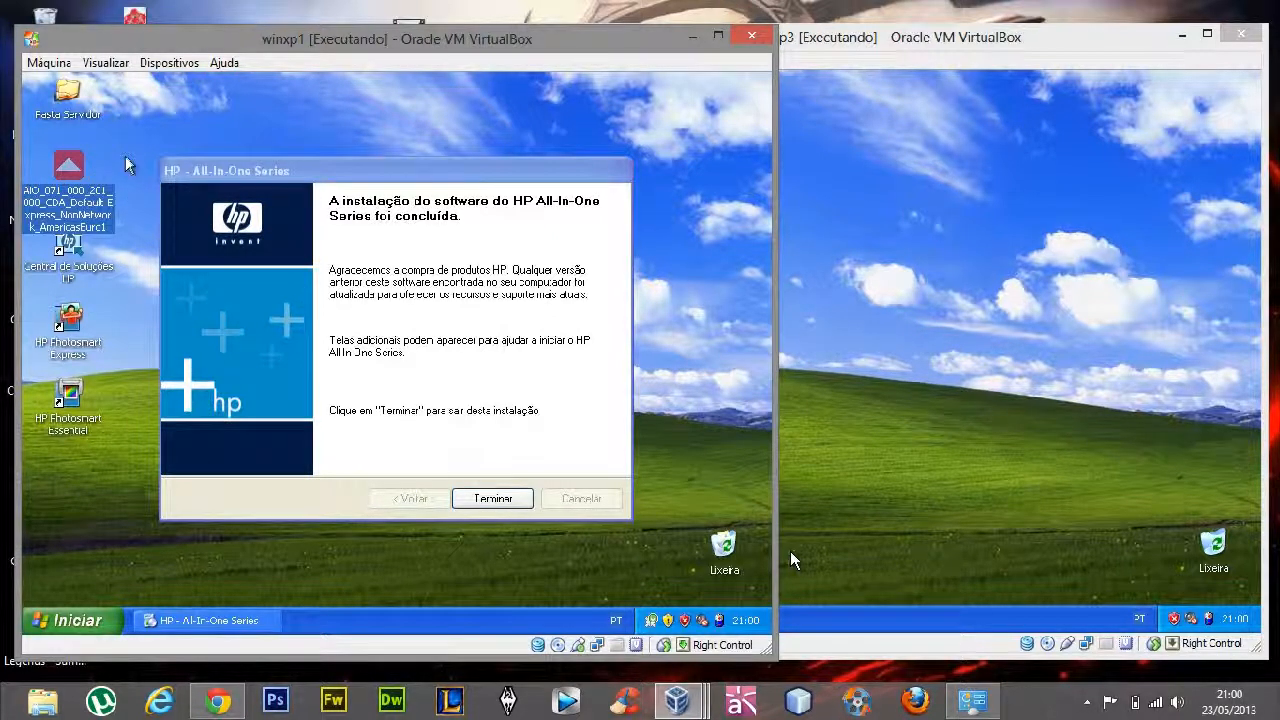
left_click(421, 373)
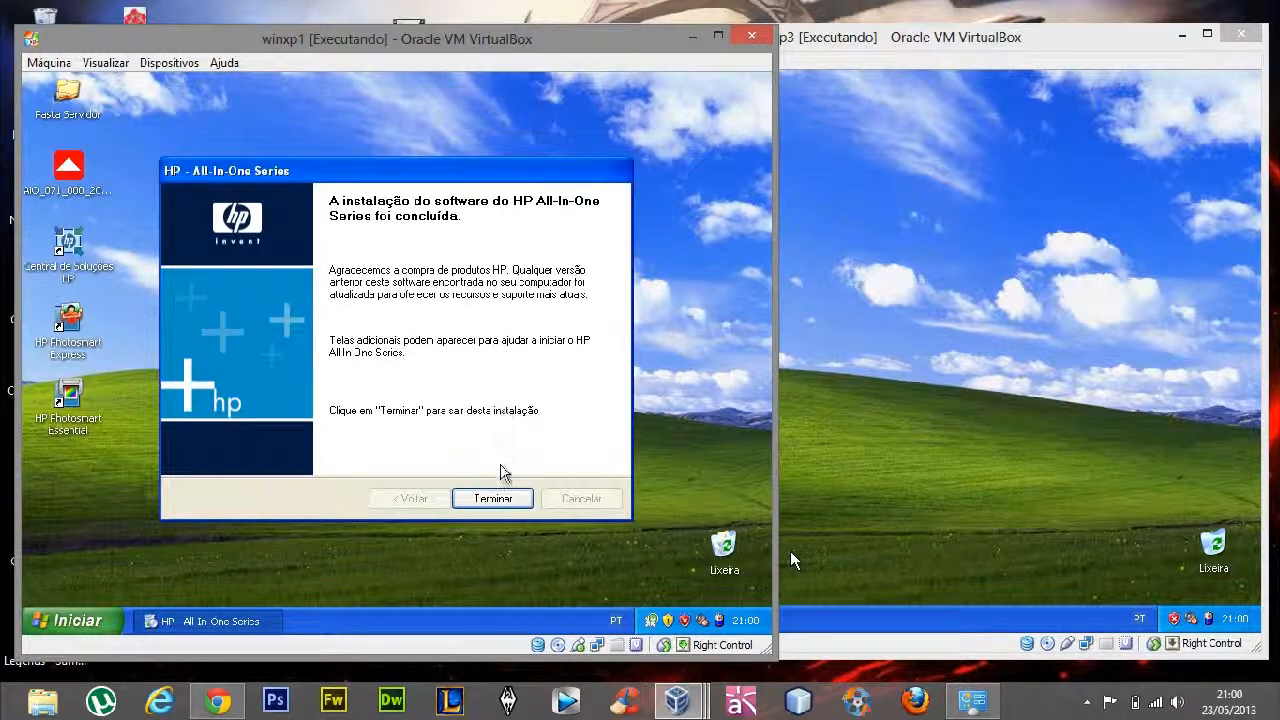
left_click(497, 500)
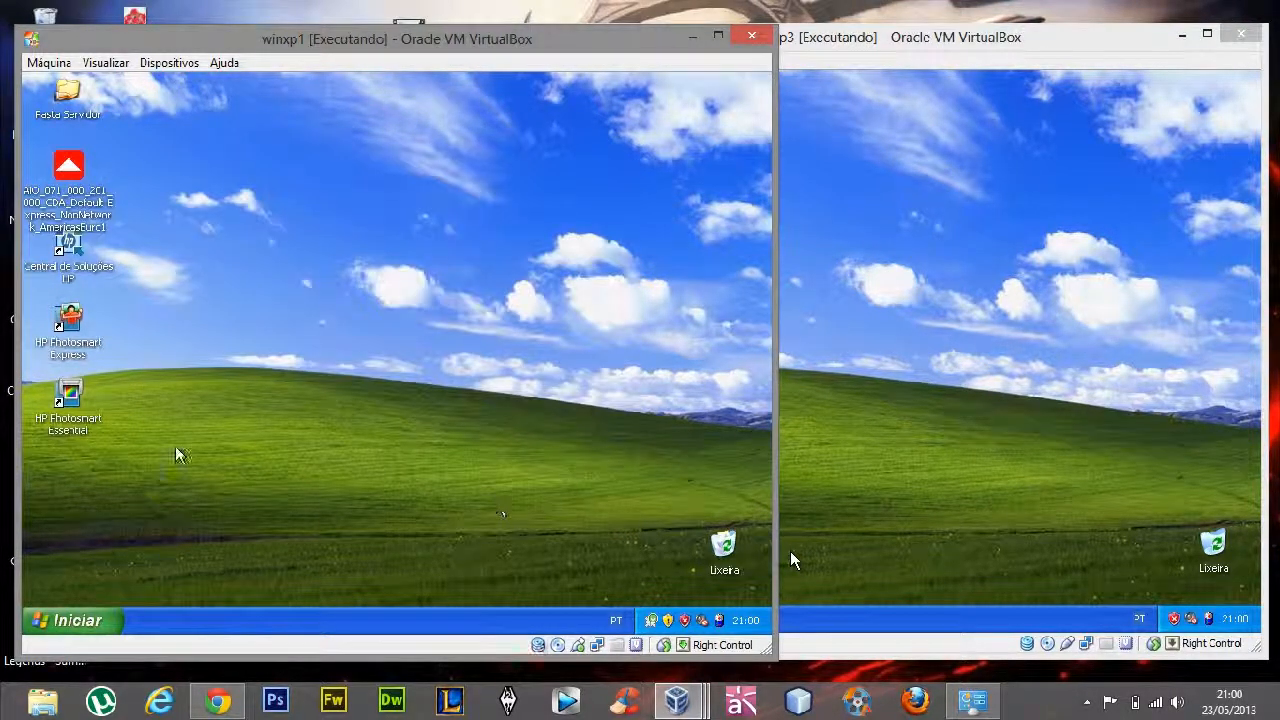
Show the installed printers and fax devices on winxp1
left_click(66, 618)
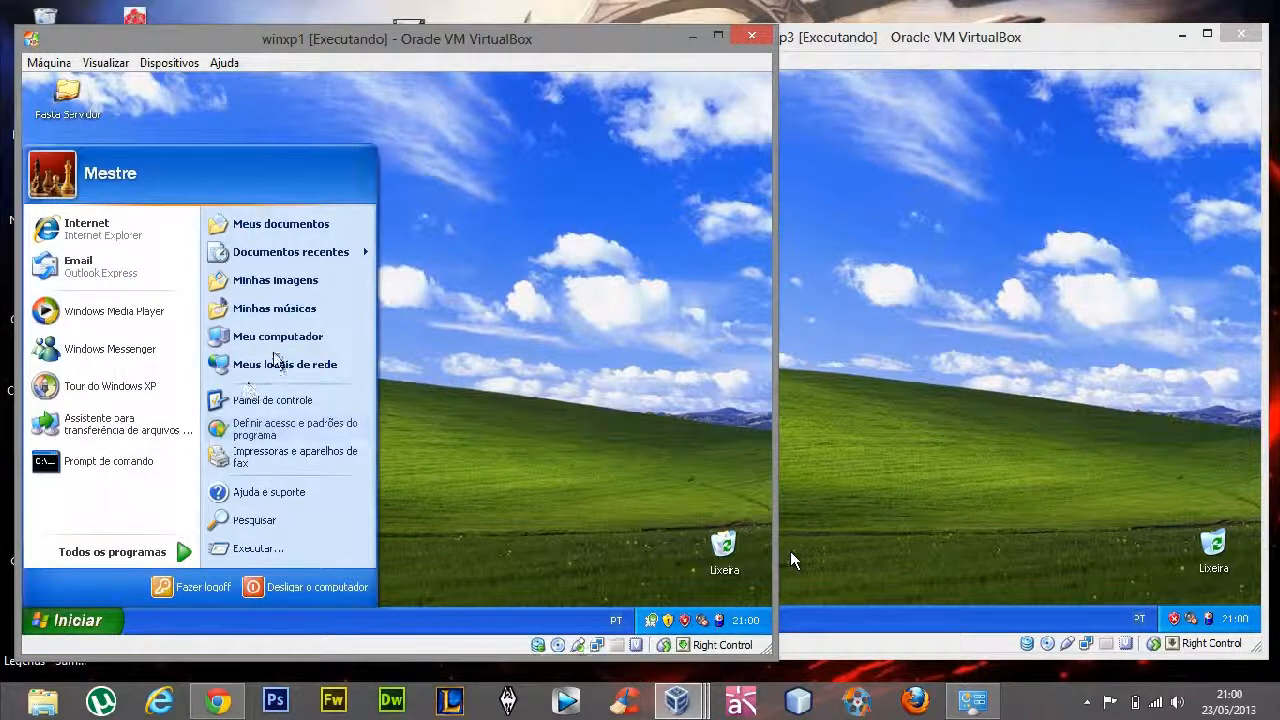
left_click(287, 456)
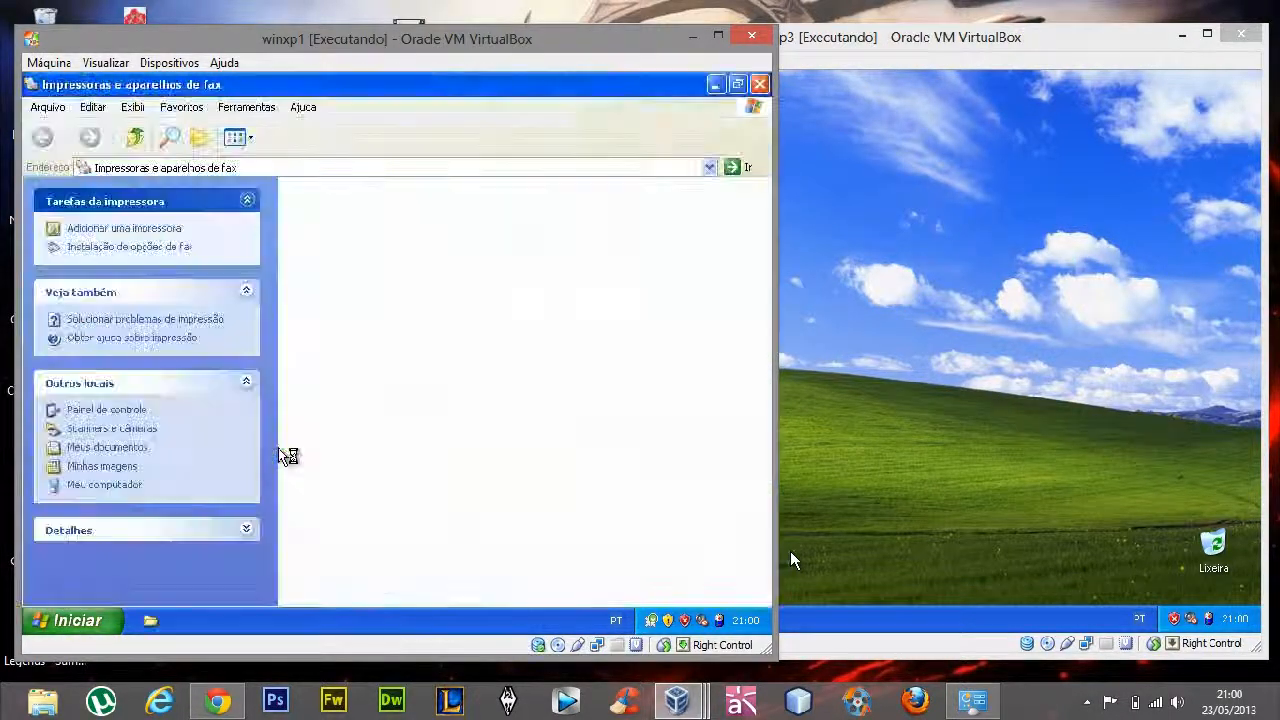
left_click_drag(326, 294, 538, 366)
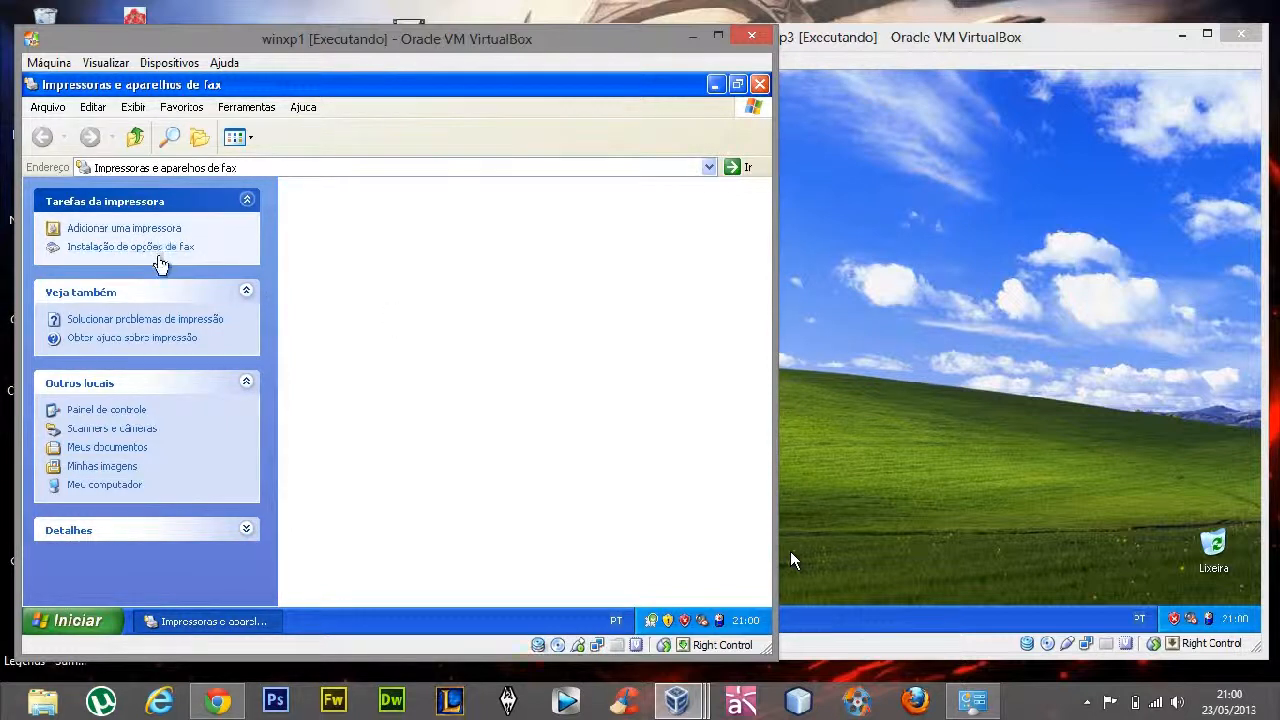
Try to add a local printer on winxp1 with automatic Plug and Play detection in the Add Printer wizard
left_click(151, 230)
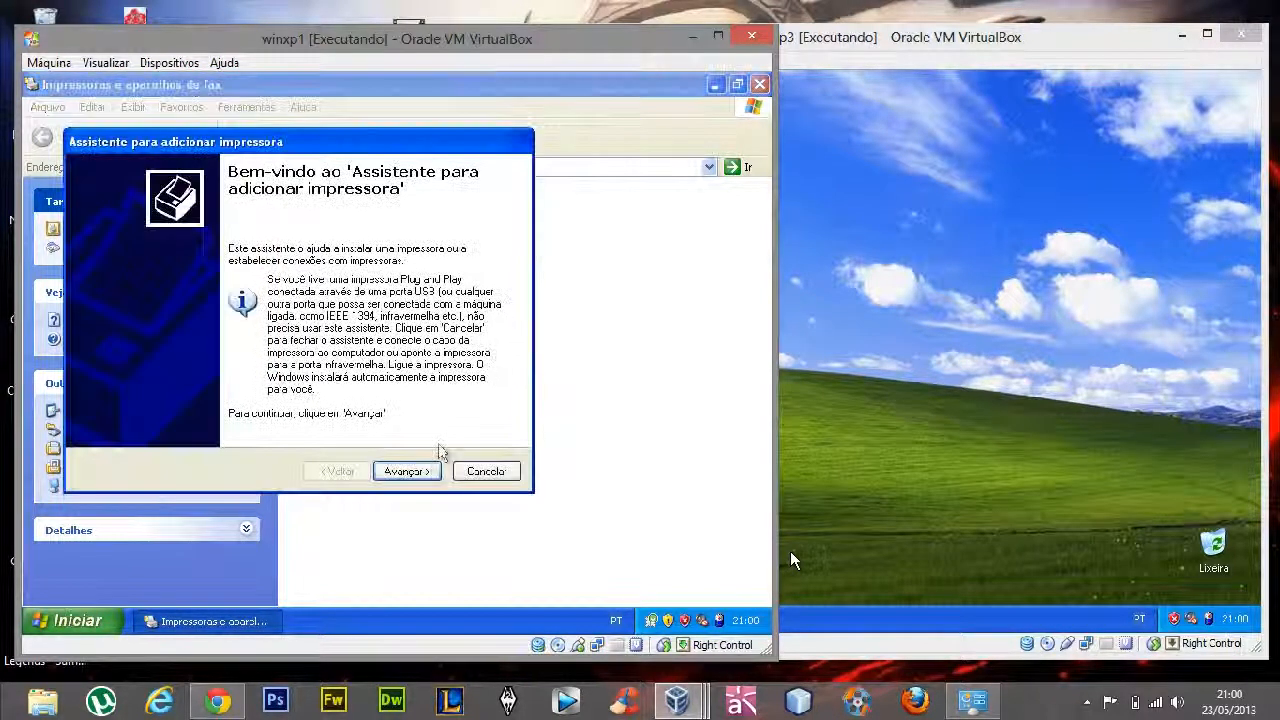
left_click(418, 477)
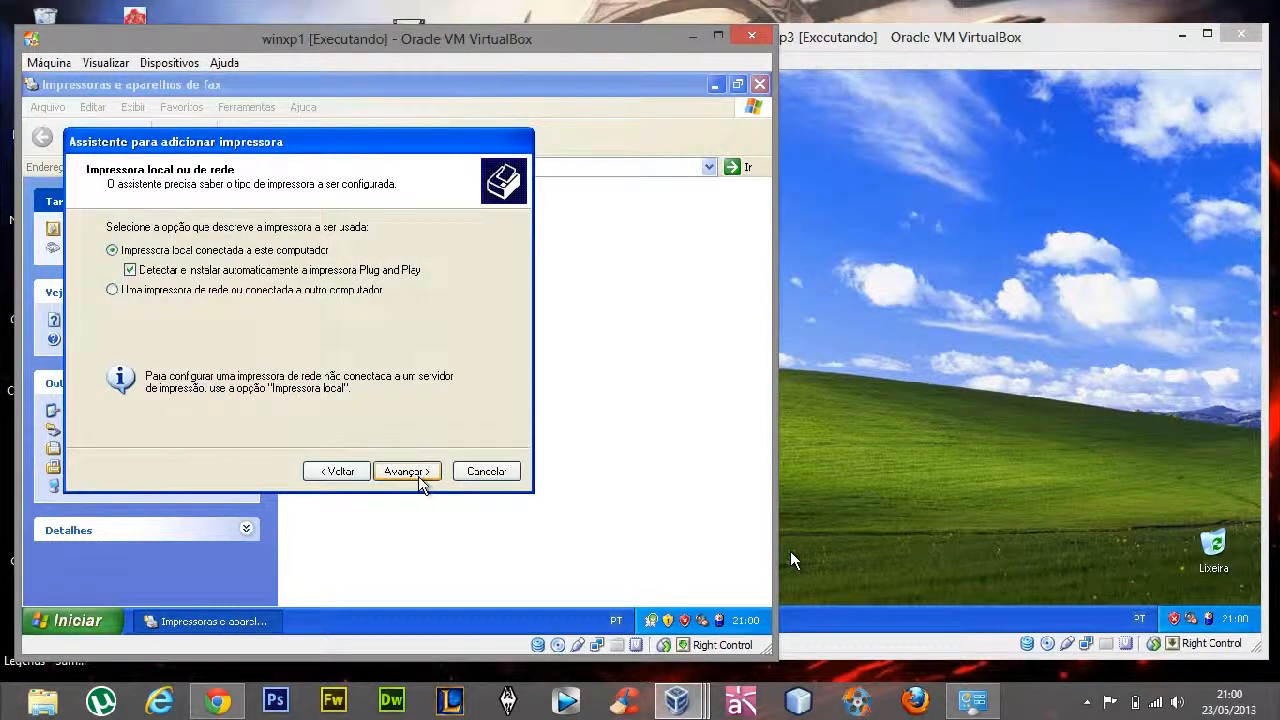
left_click(420, 477)
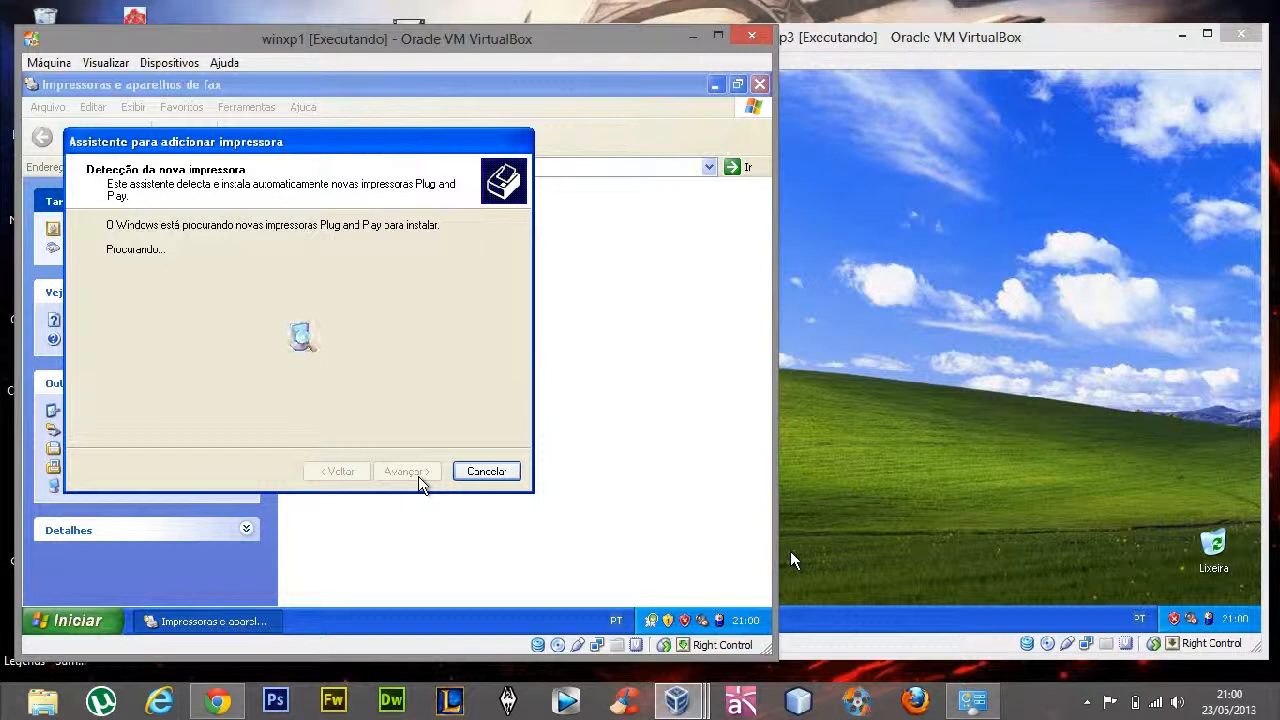
left_click(420, 477)
left_click(486, 471)
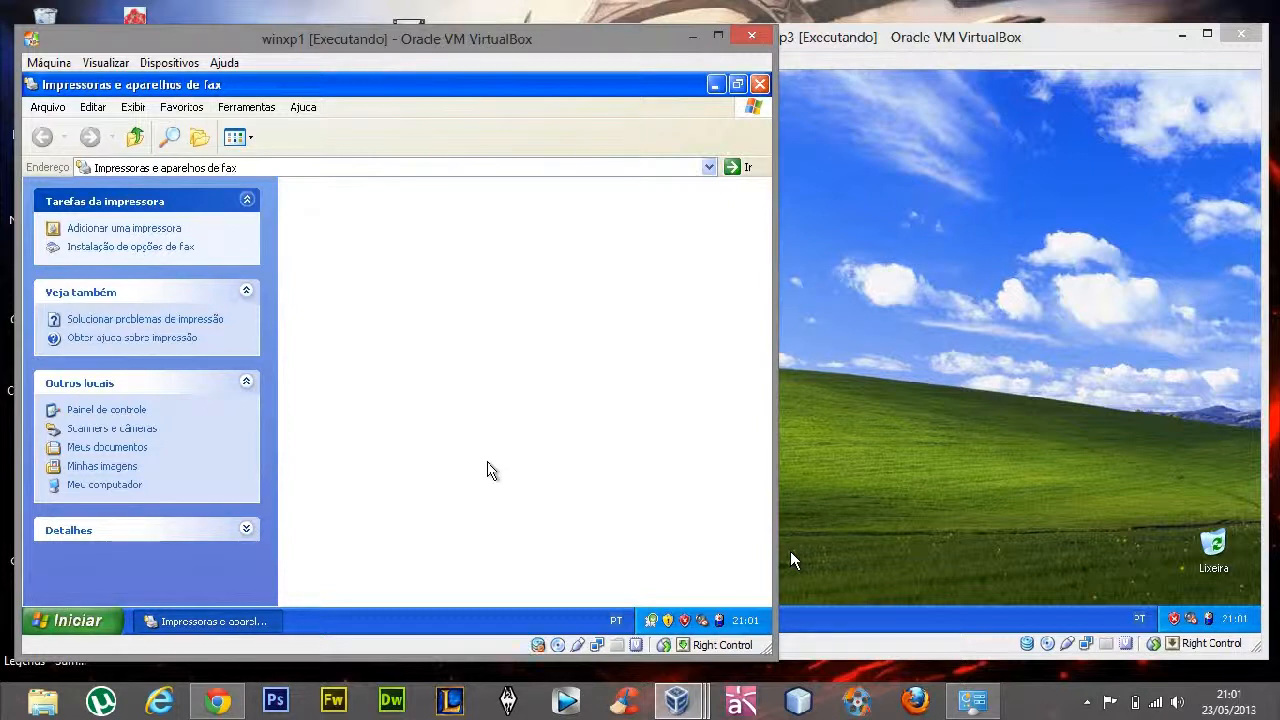
left_click(1033, 705)
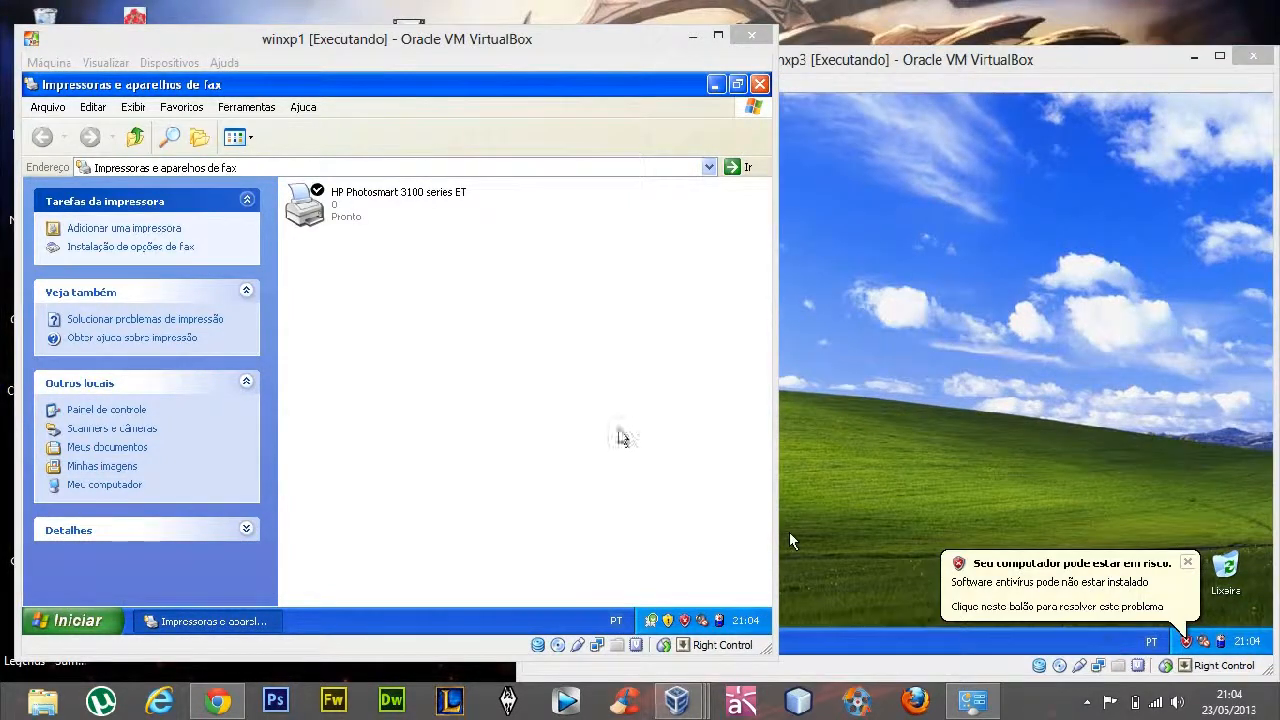
left_click(575, 405)
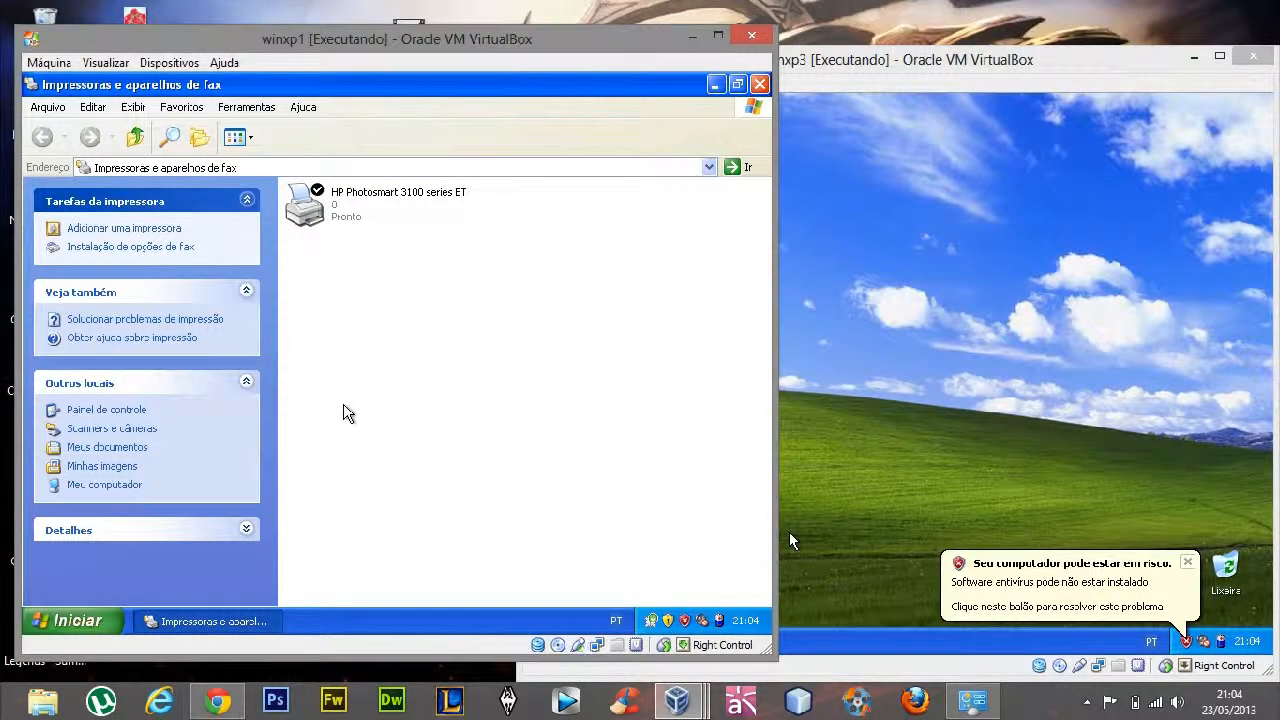
left_click(330, 195)
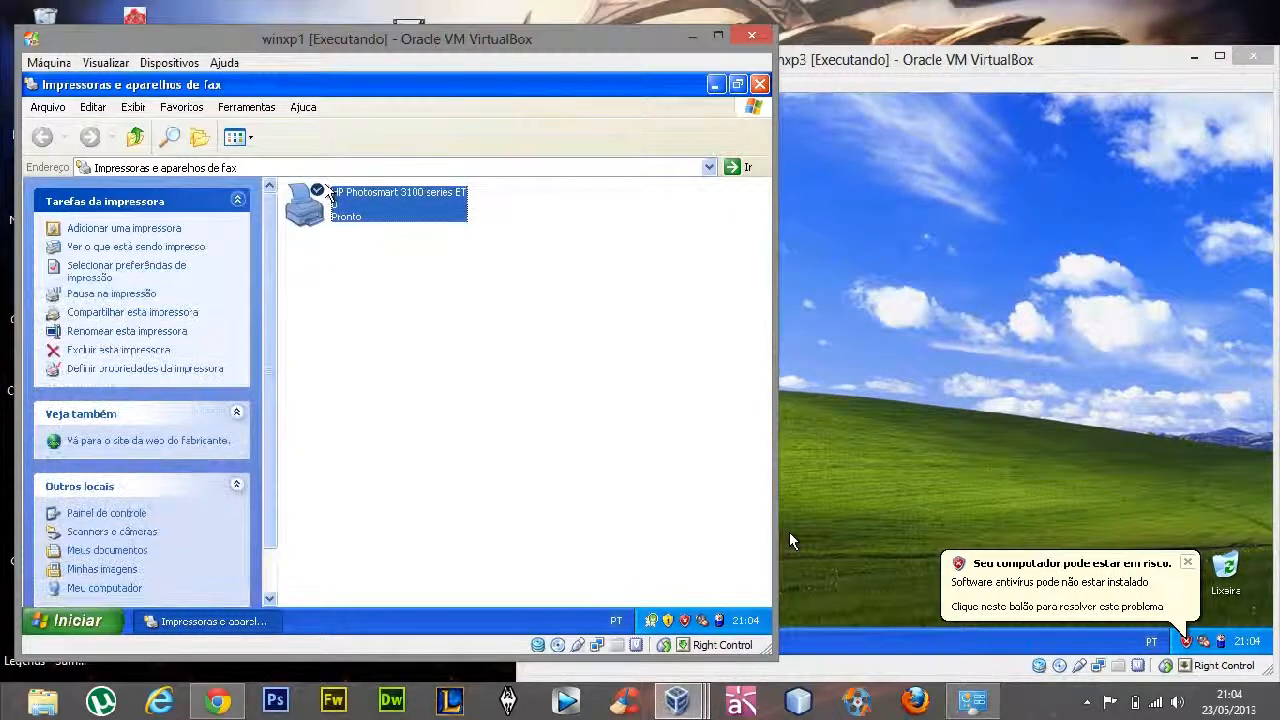
left_click(418, 407)
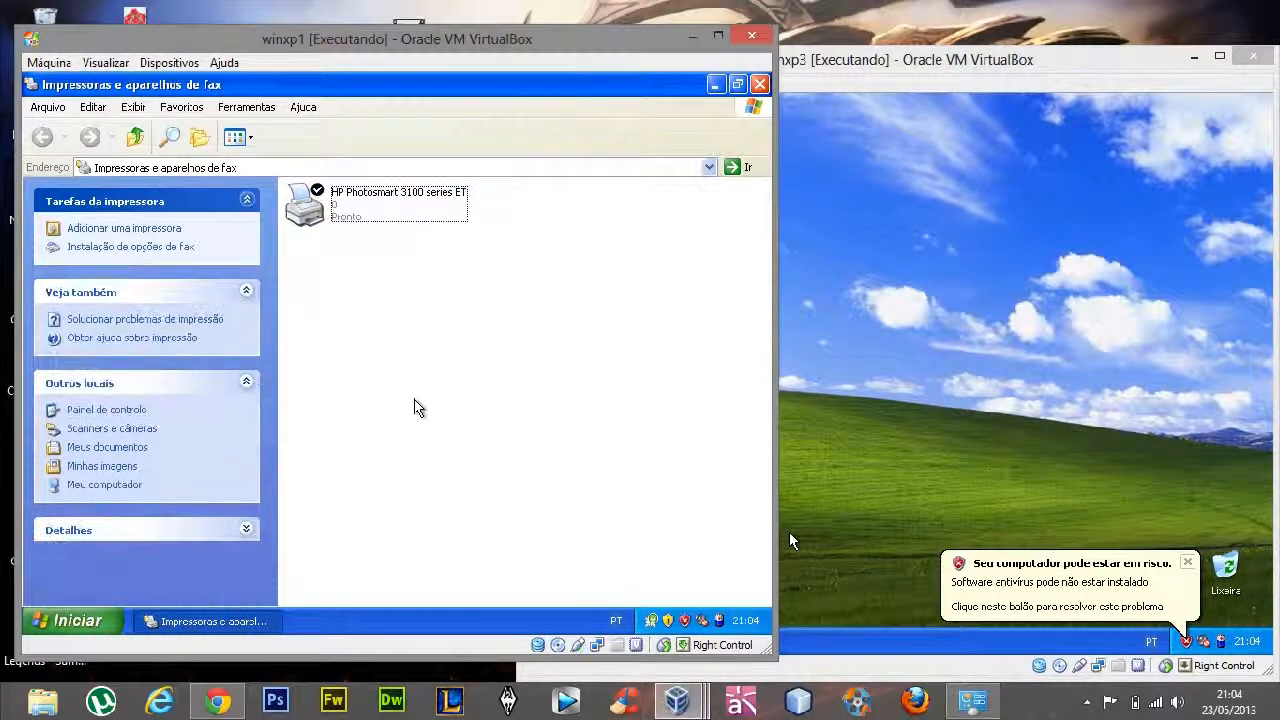
Share the HP Photosmart 3100 series printer on winxp1 under the share name DT_SETOR and apply the change
right_click(383, 215)
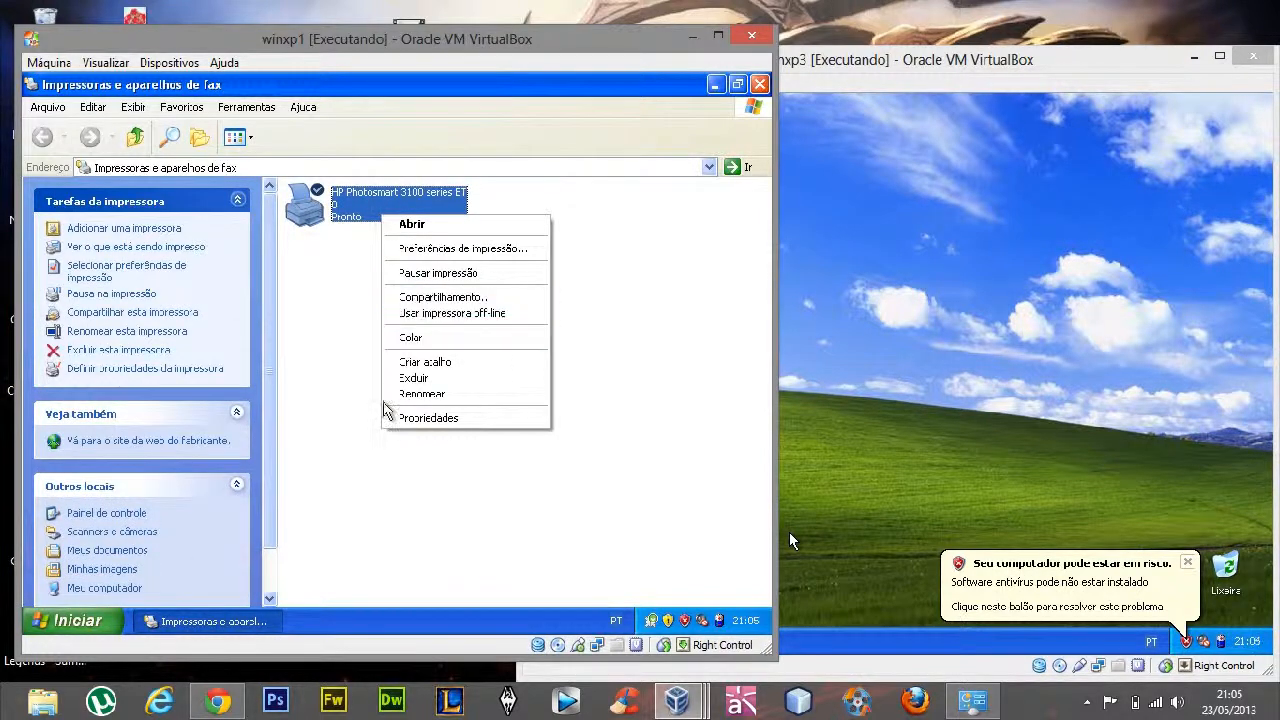
left_click(430, 418)
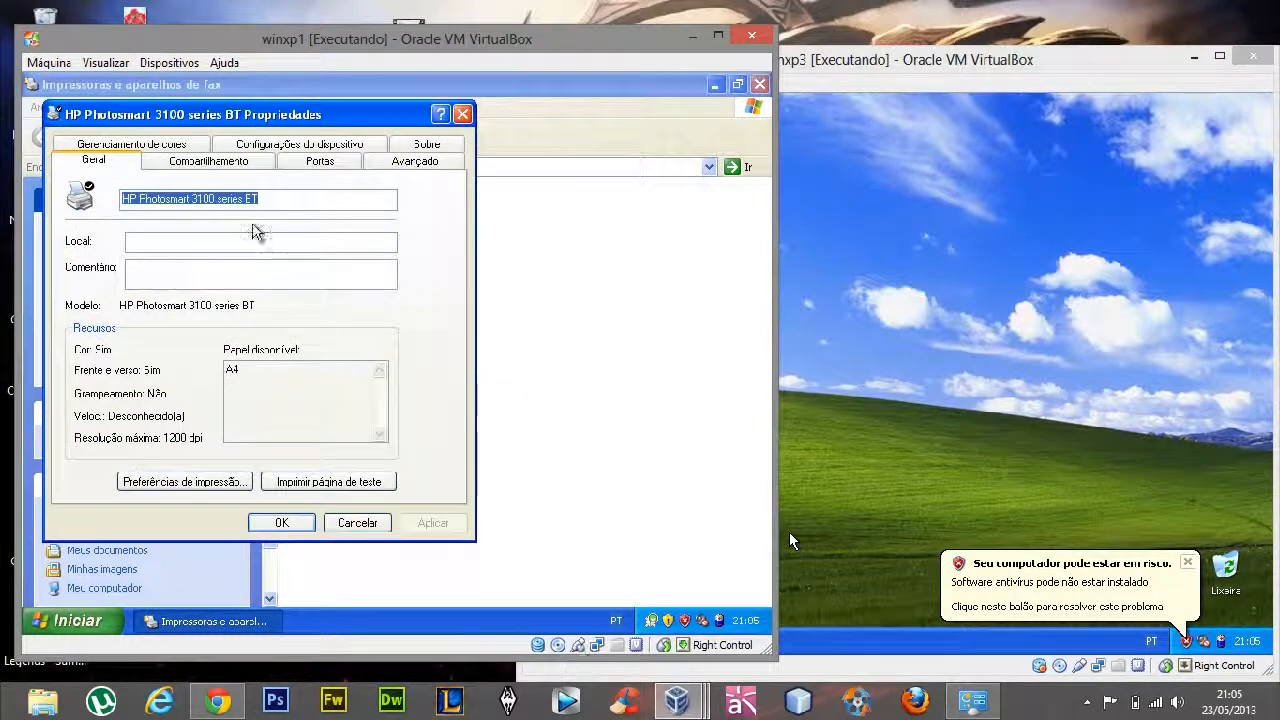
left_click(208, 160)
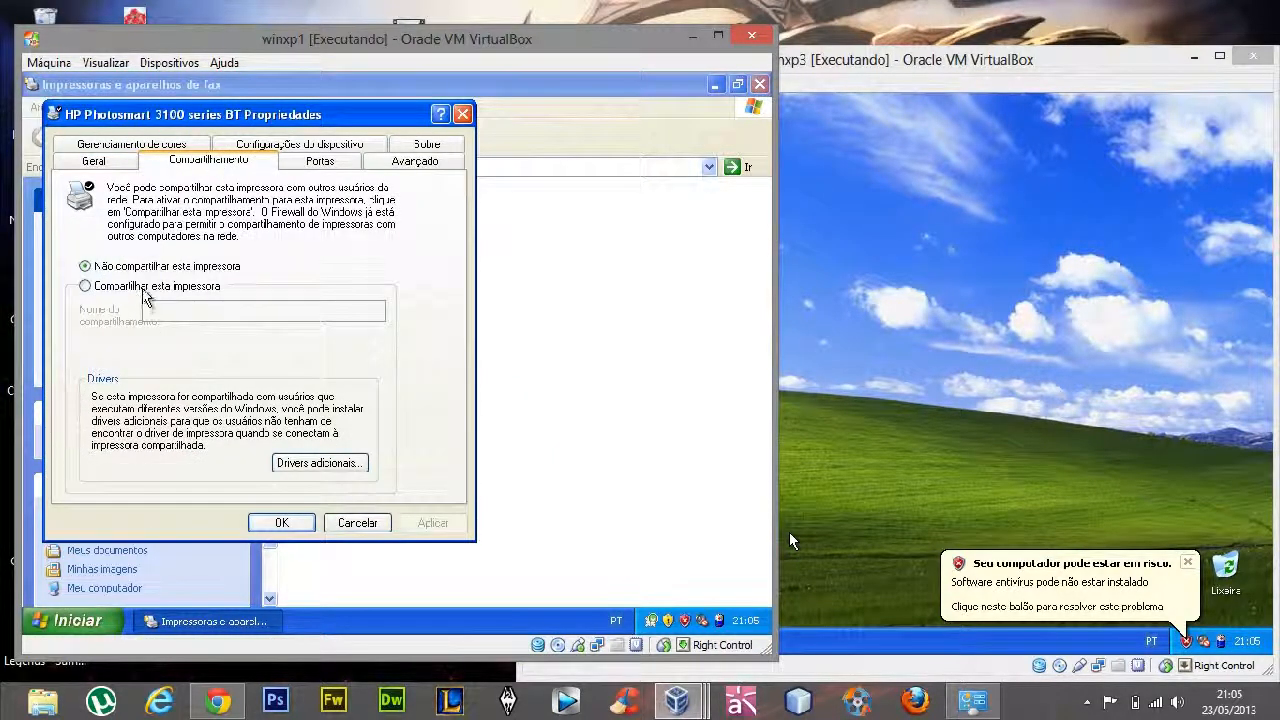
left_click(144, 290)
key("BackSpace")
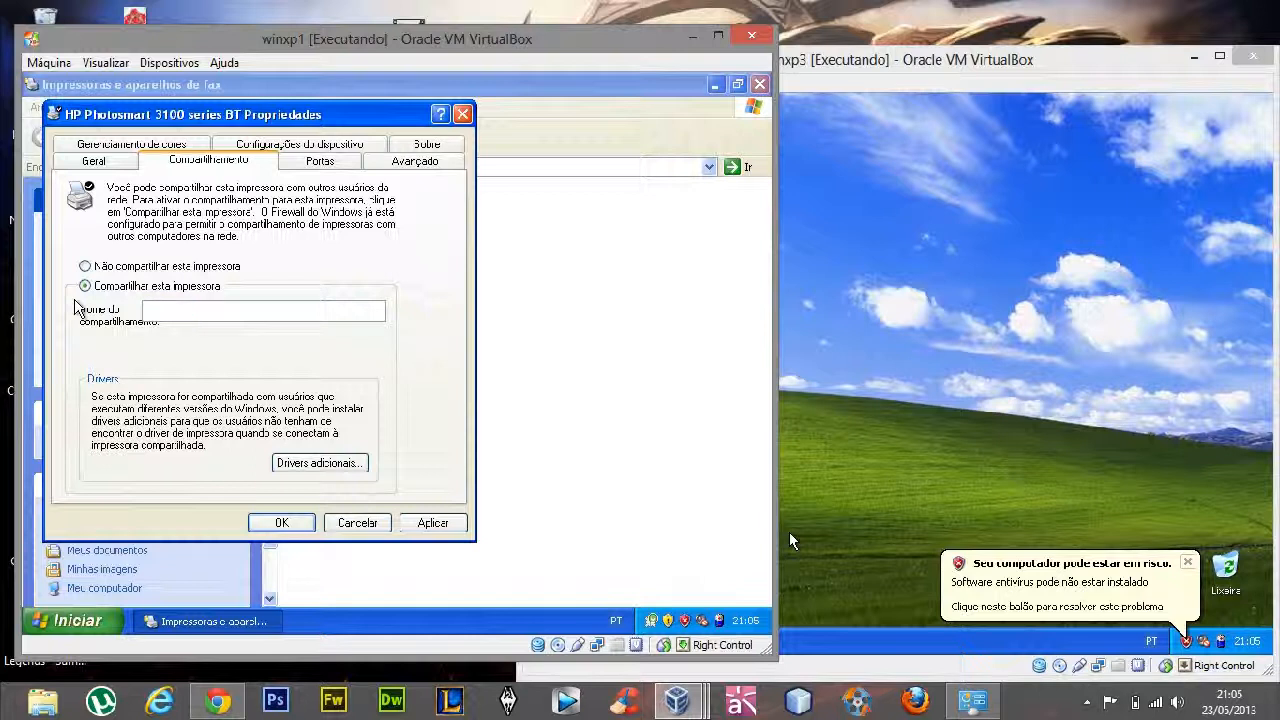
type("12")
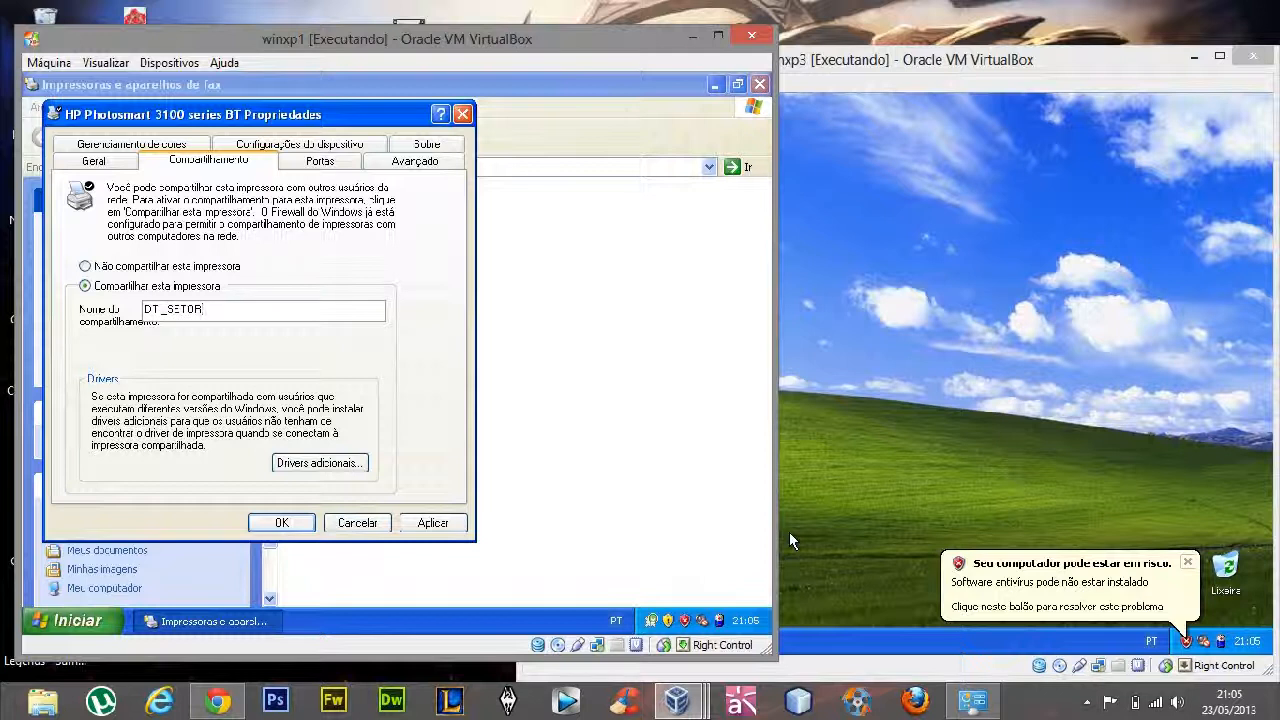
left_click(433, 523)
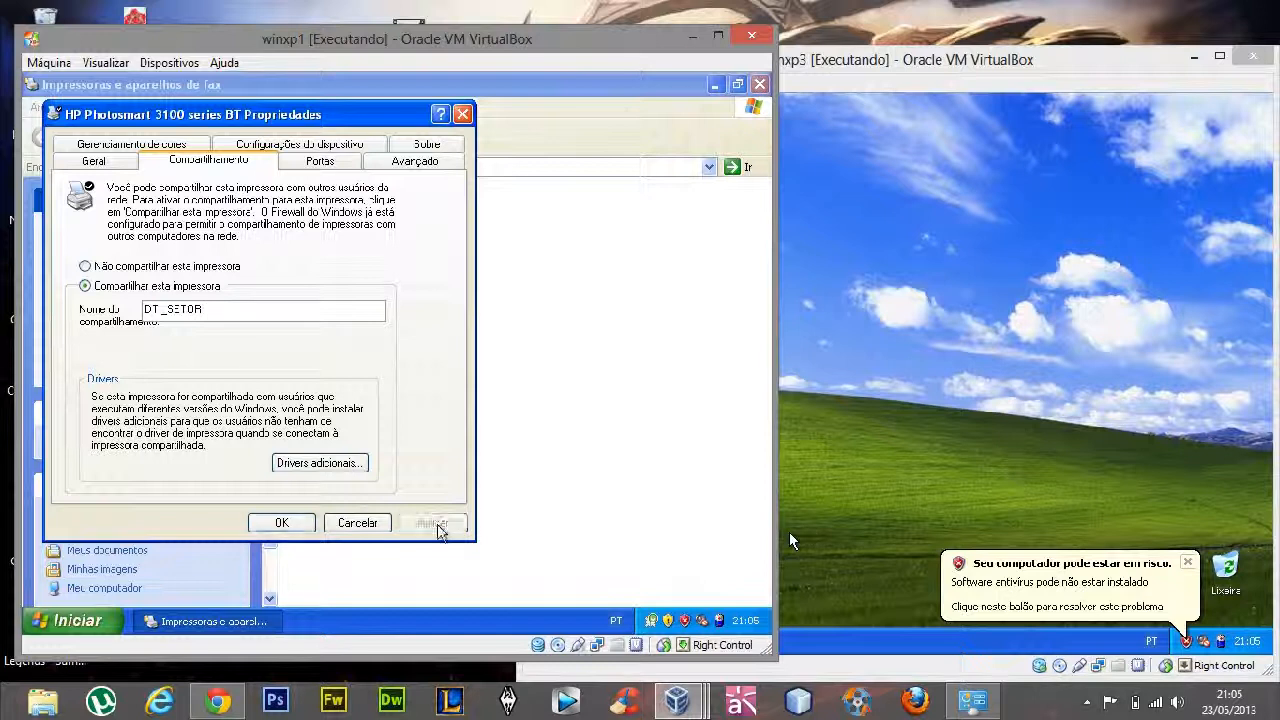
left_click(281, 523)
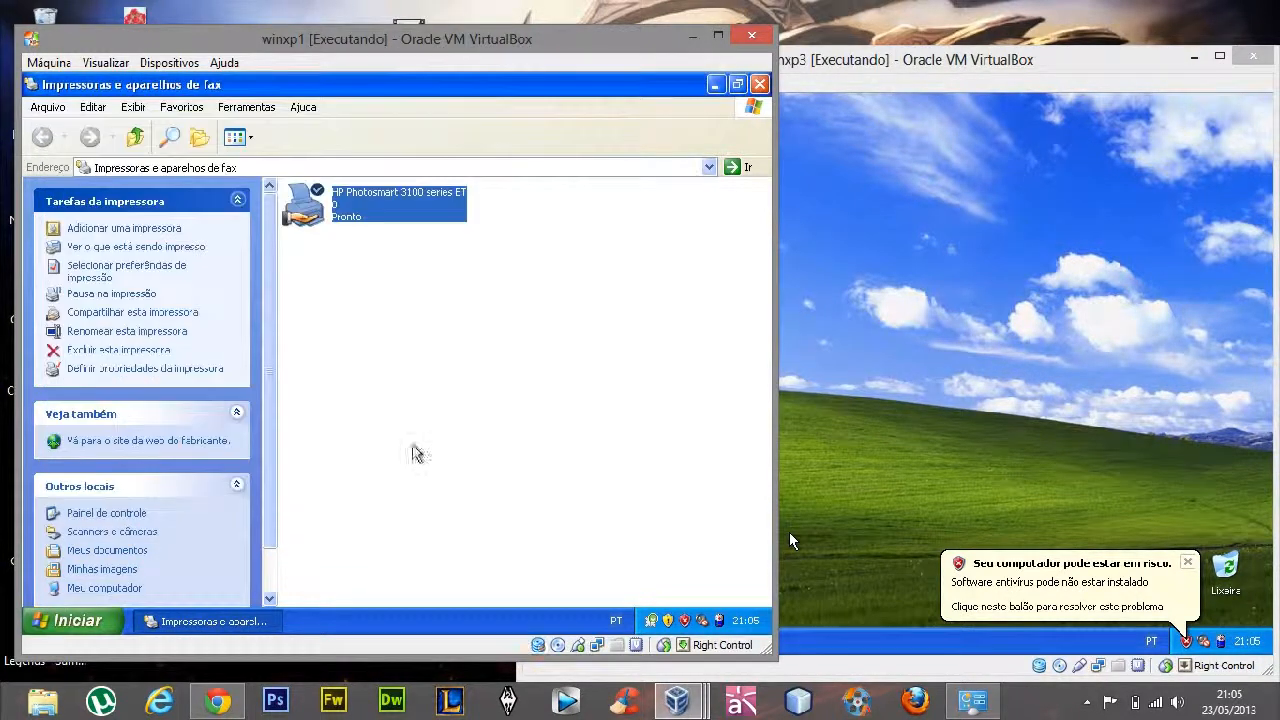
left_click(355, 223)
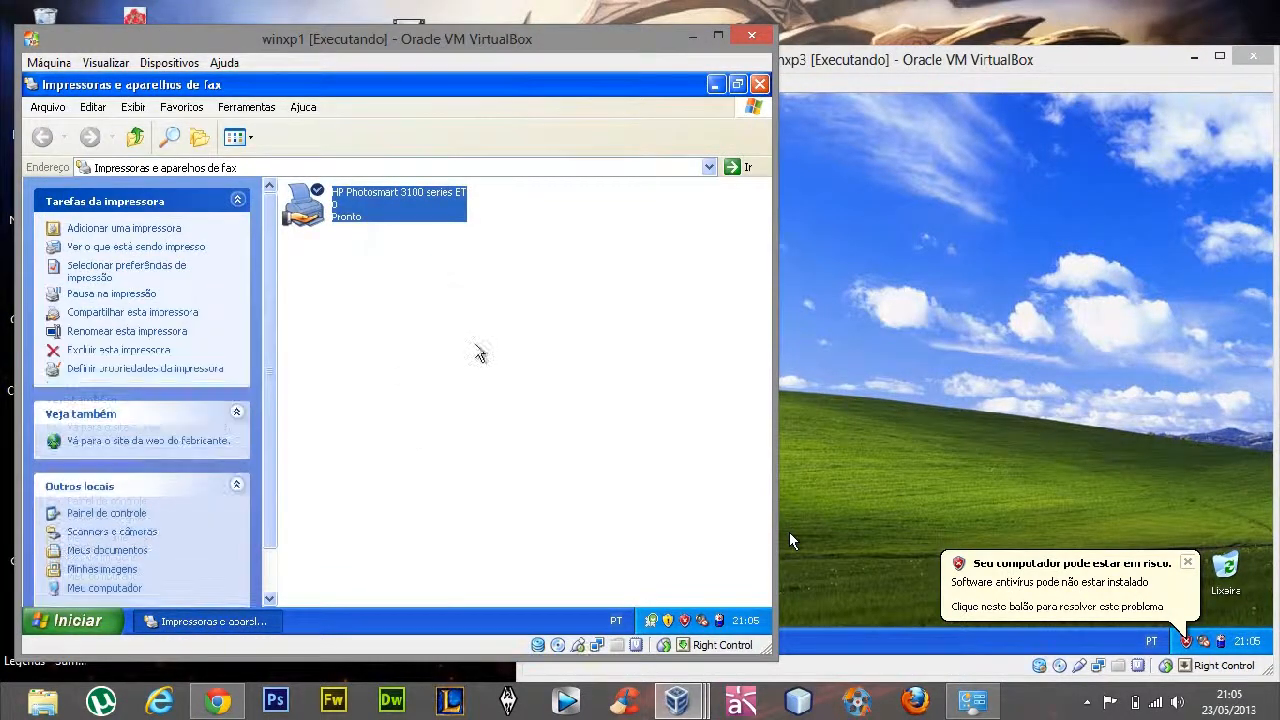
left_click(477, 344)
Open the Run dialog on winxp3, move it higher on the desktop and place the cursor after the server's IP address
left_click(789, 540)
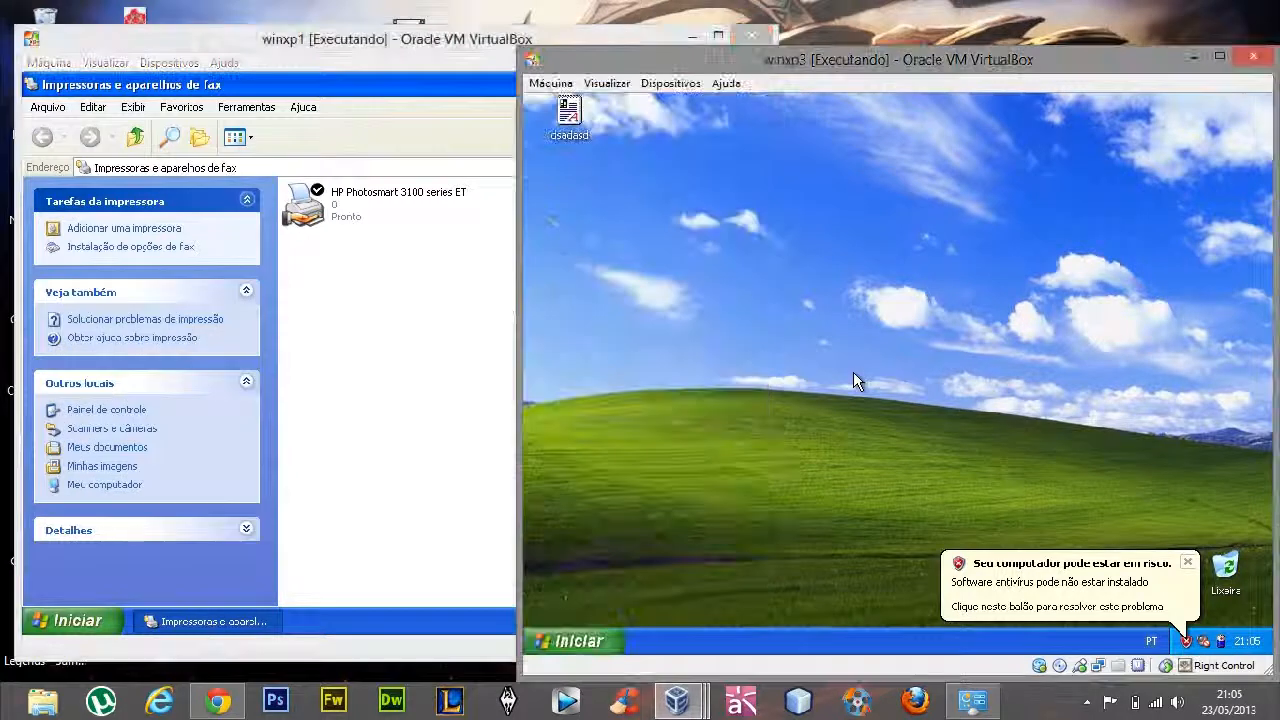
left_click(591, 641)
left_click(775, 556)
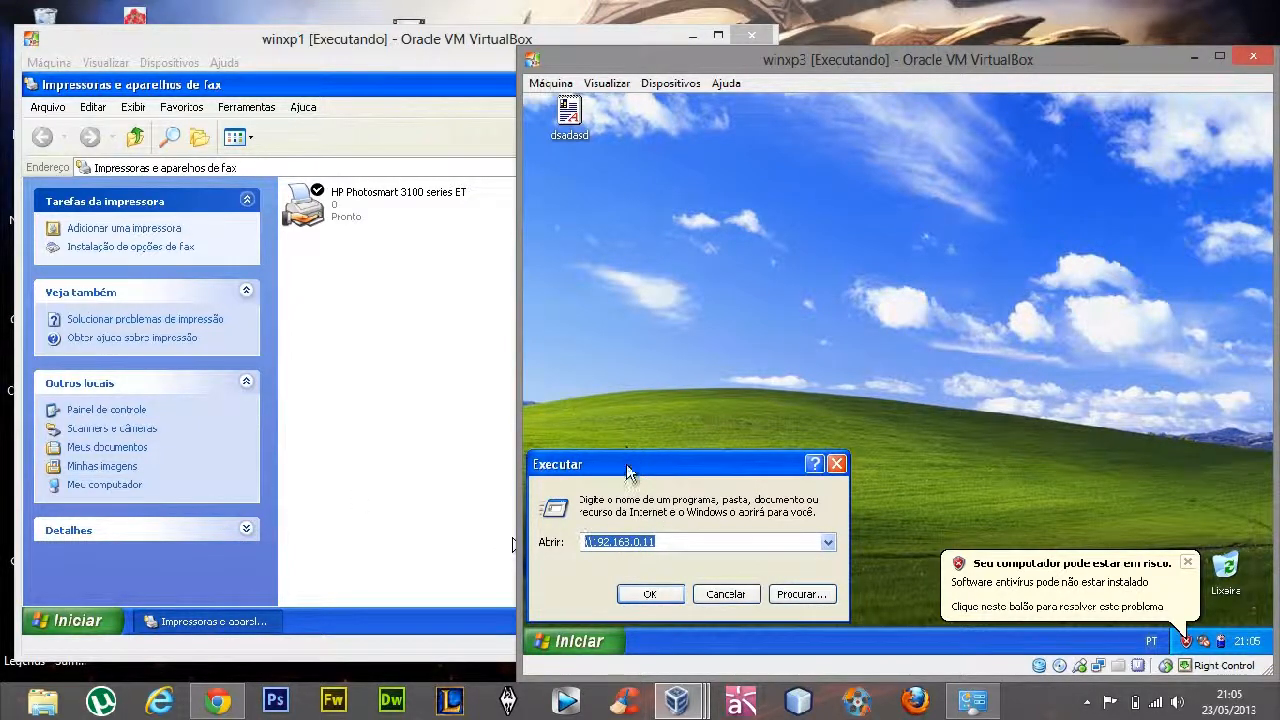
left_click_drag(628, 472, 688, 341)
left_click(645, 412)
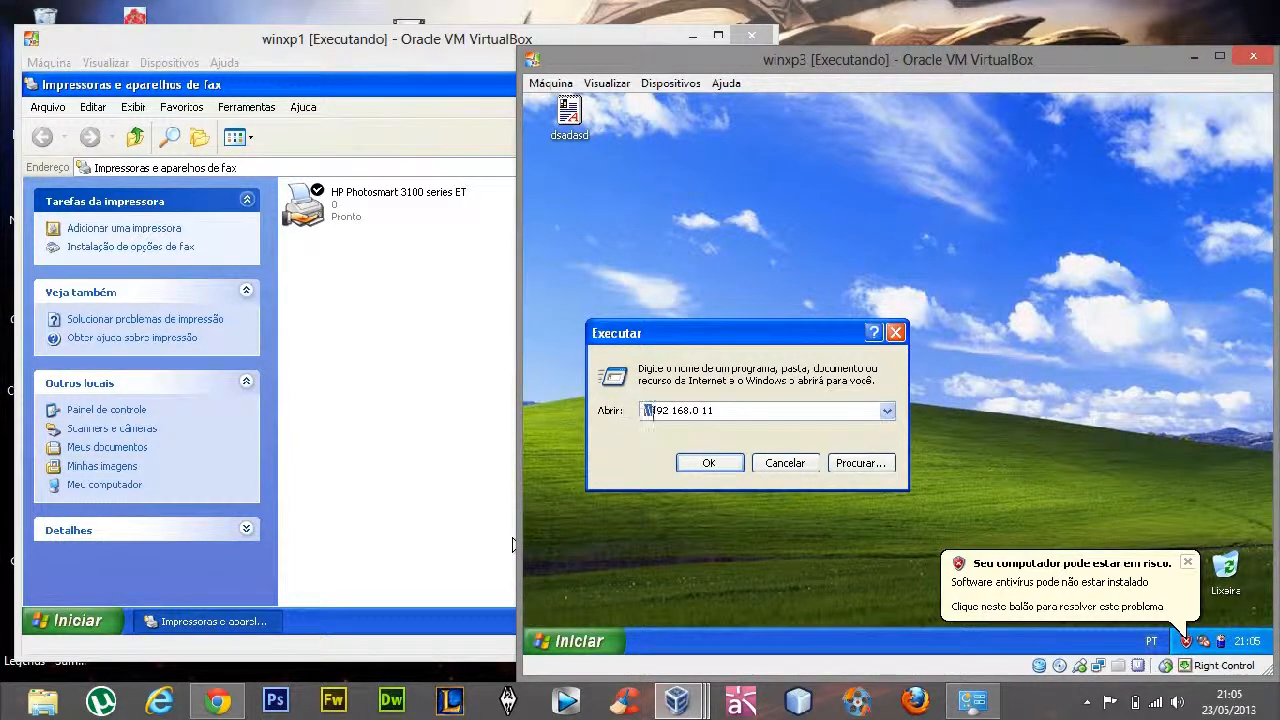
mouse_move(654, 410)
left_mouse_down()
mouse_move(722, 415)
mouse_move(645, 412)
mouse_move(659, 419)
left_mouse_up()
left_click(722, 413)
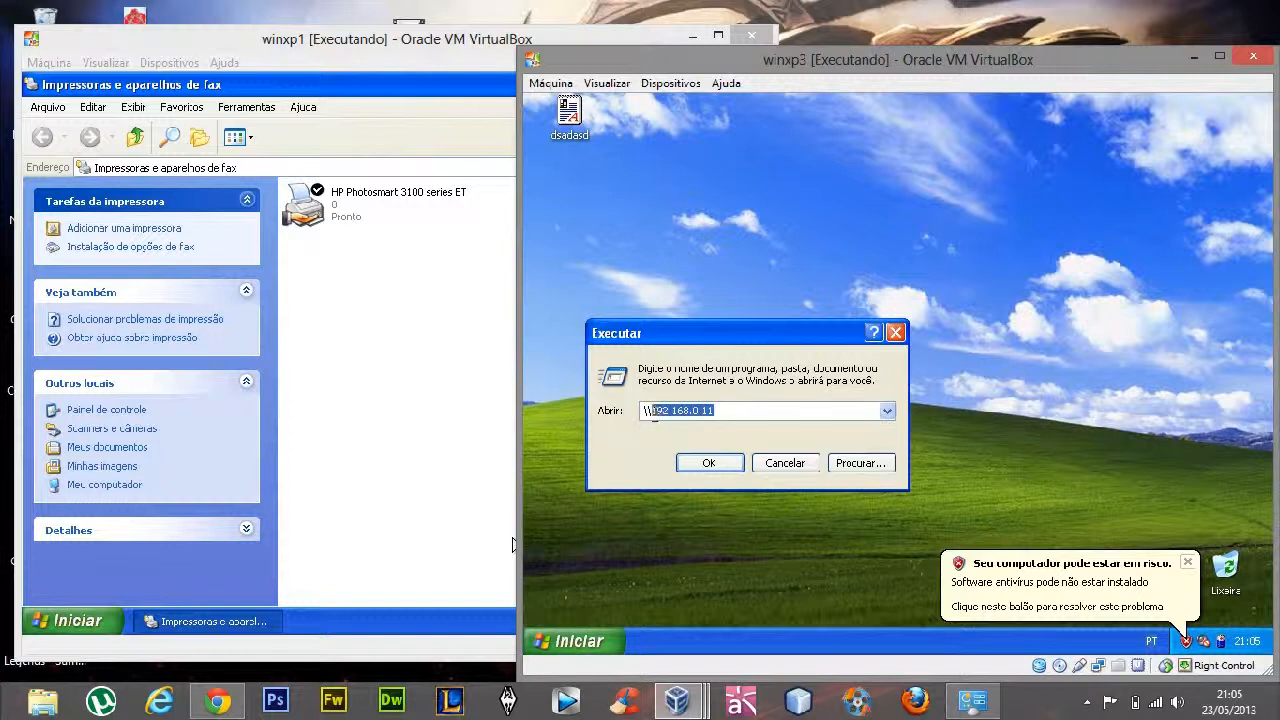
left_click(722, 412)
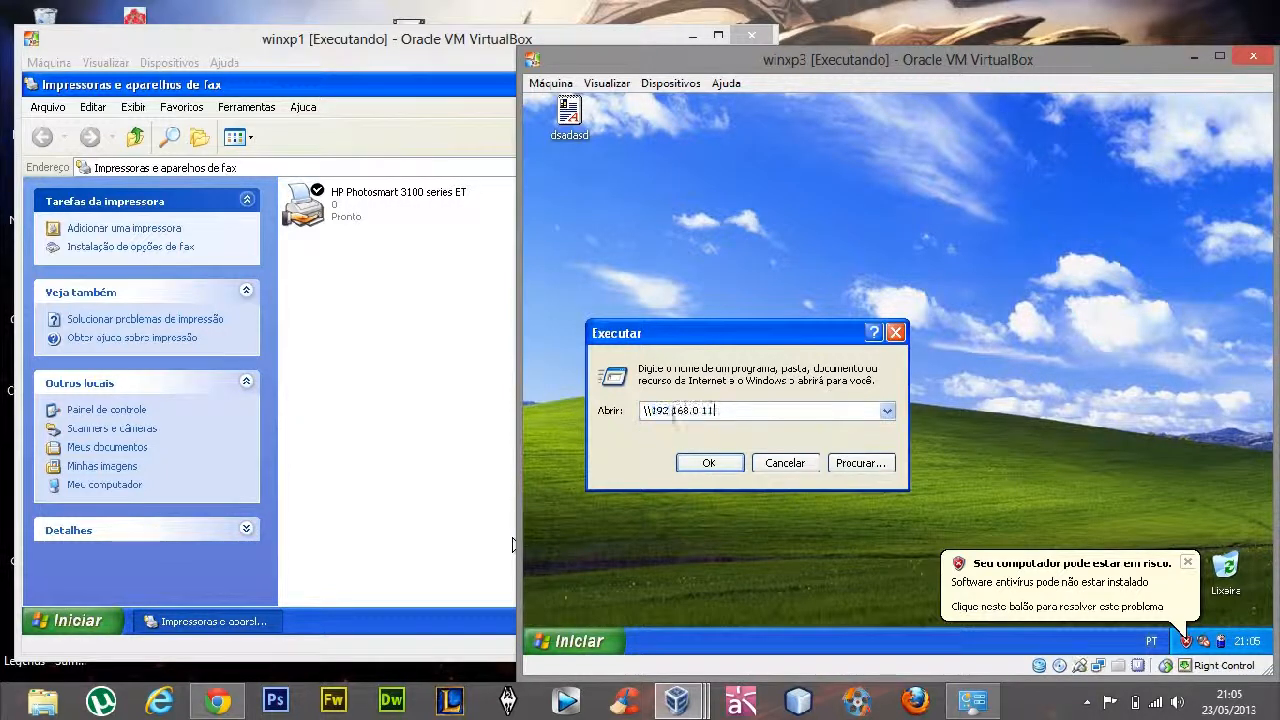
Look up the full computer name of winxp1 in its system properties
left_click(258, 456)
left_click(75, 620)
right_click(292, 338)
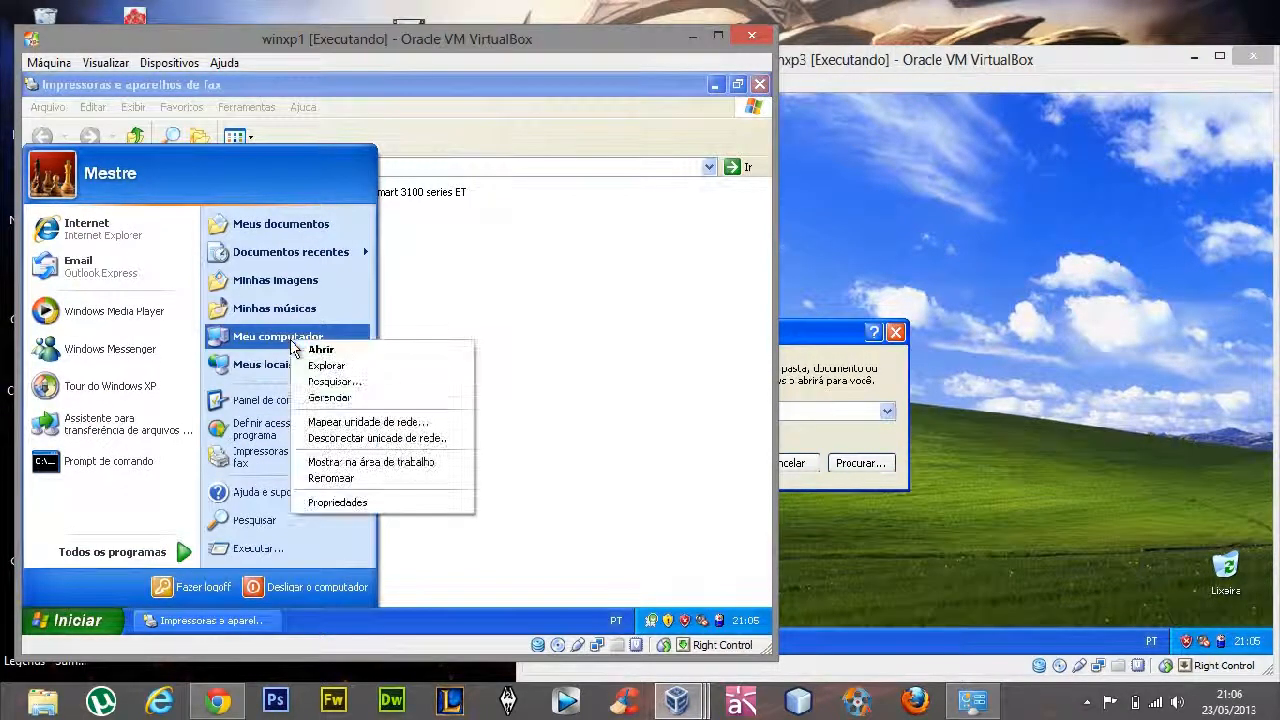
left_click(335, 502)
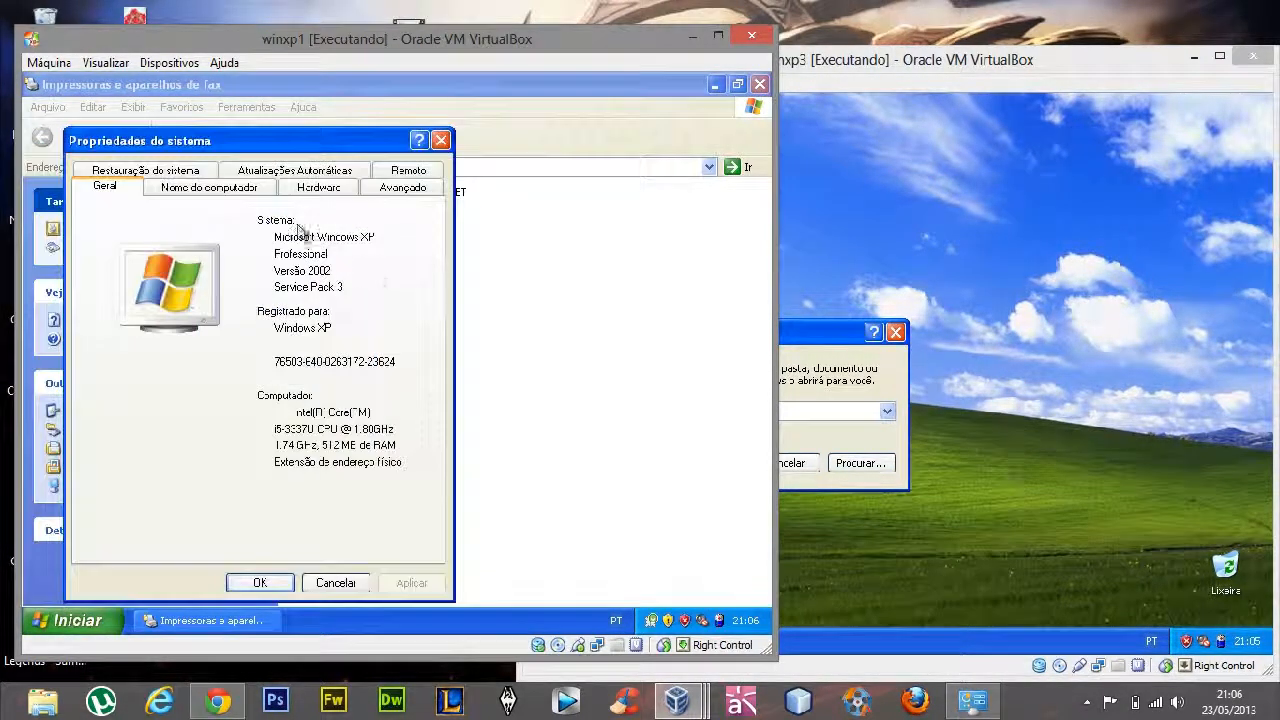
left_click(245, 192)
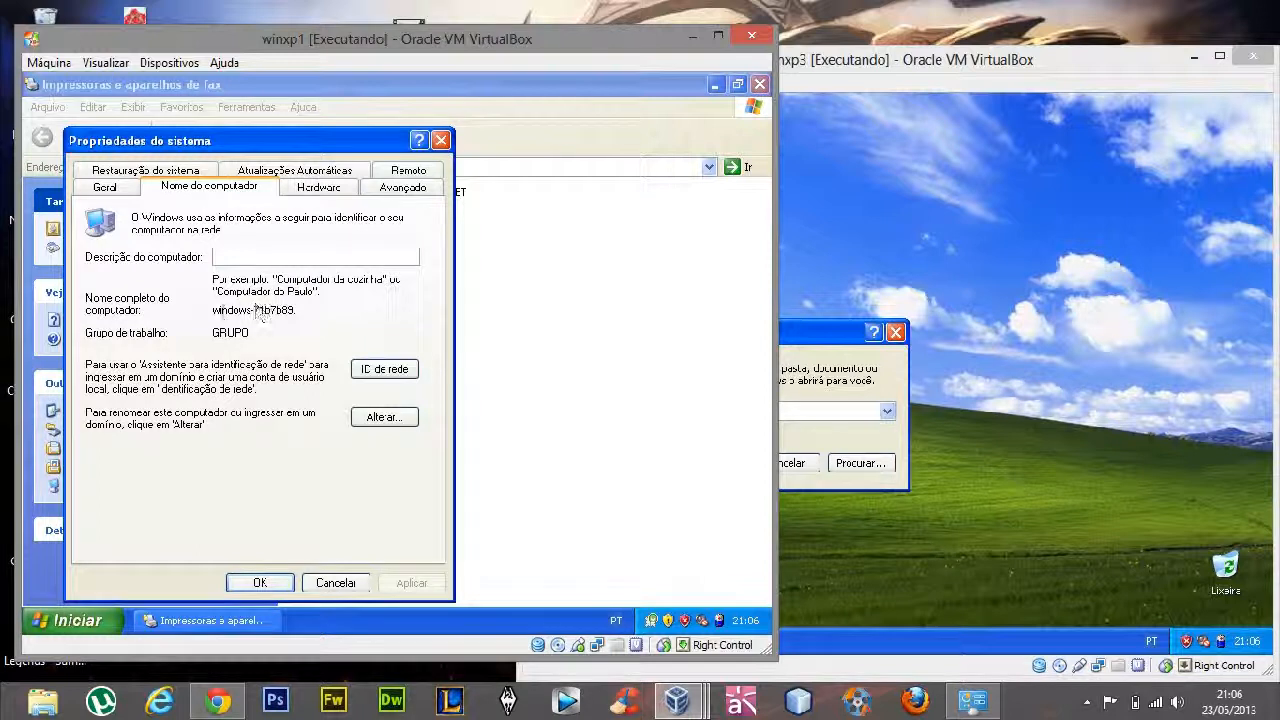
left_click_drag(242, 312, 286, 314)
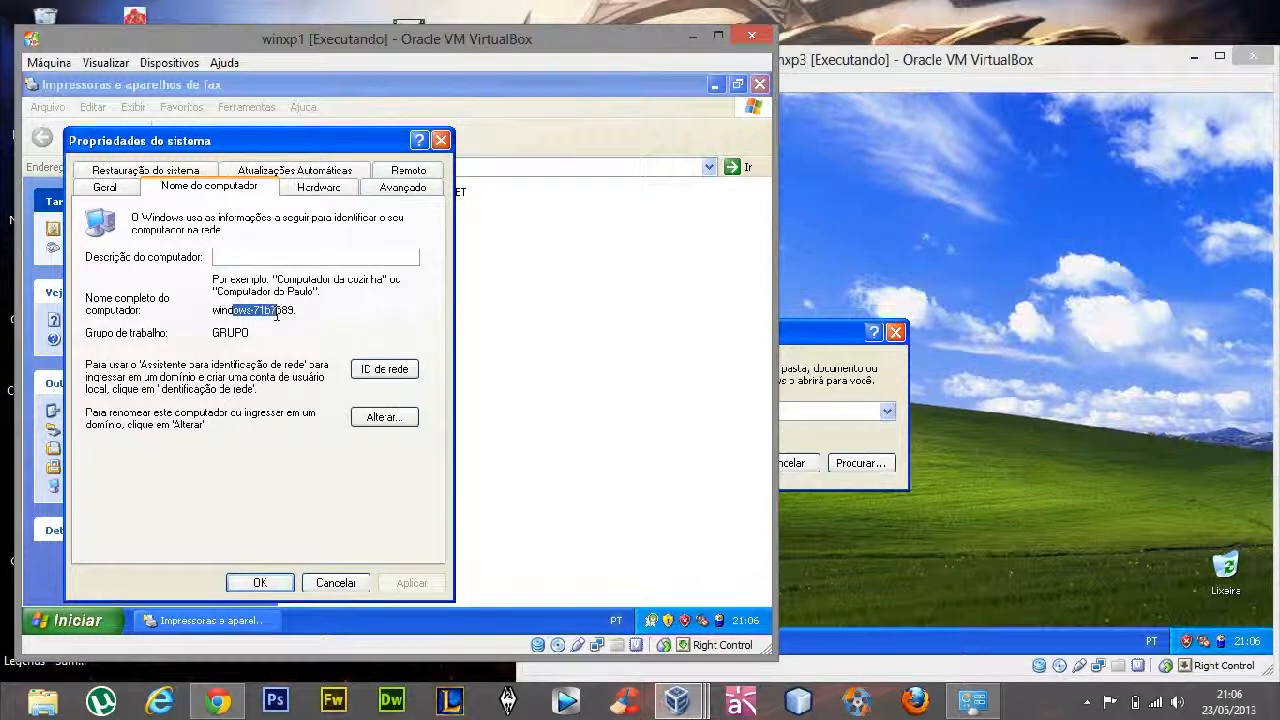
Open the winxp1 server from the Run dialog on winxp3 by its computer name, \\windows-71b7b89
left_click(384, 417)
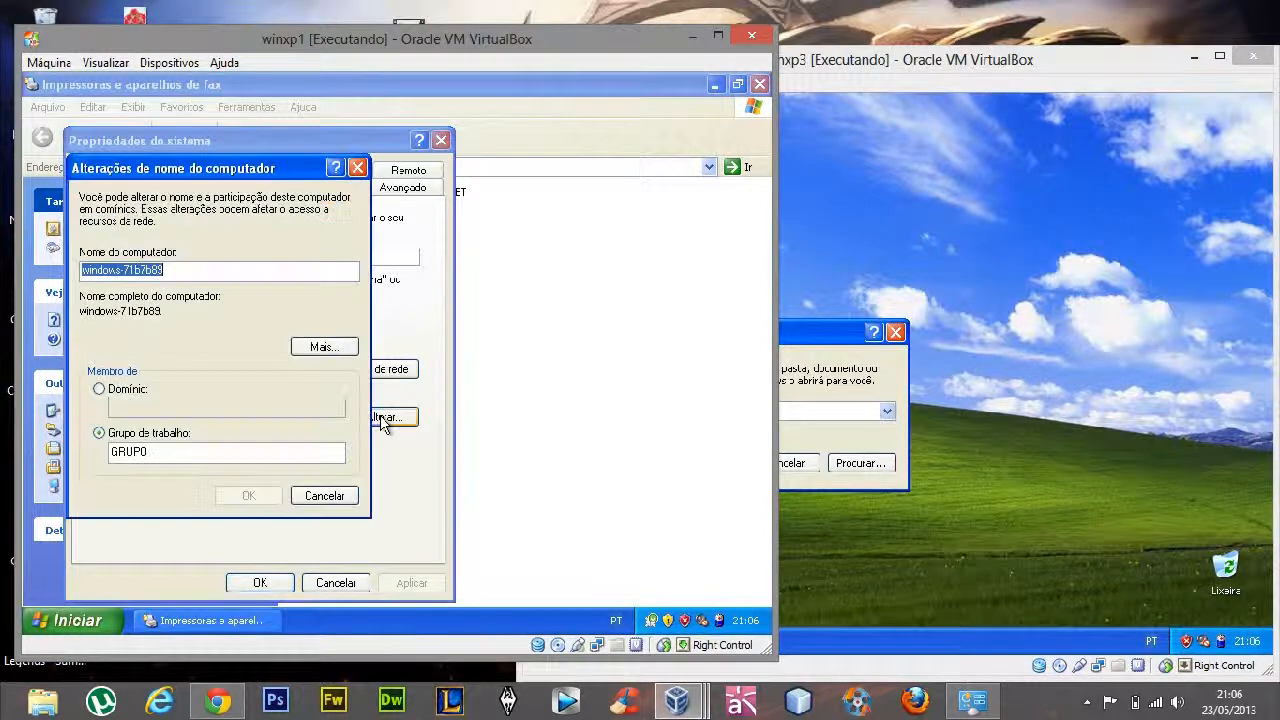
left_click(327, 498)
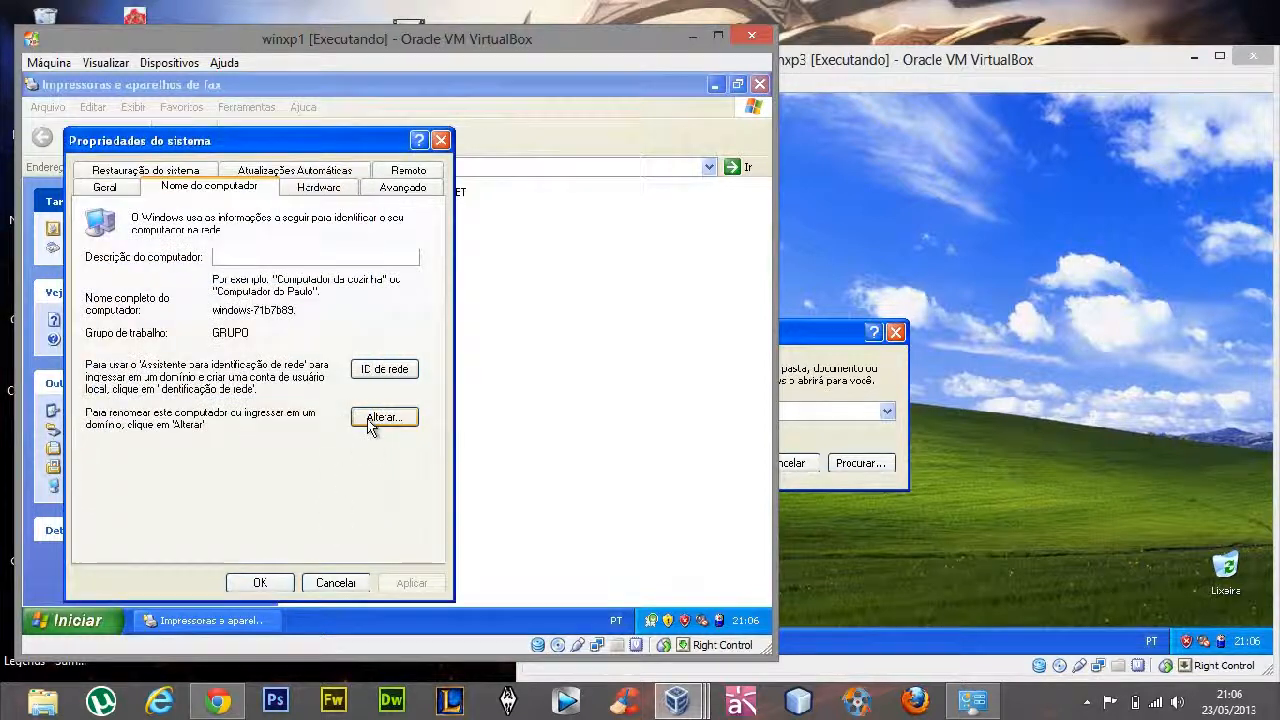
left_click(785, 350)
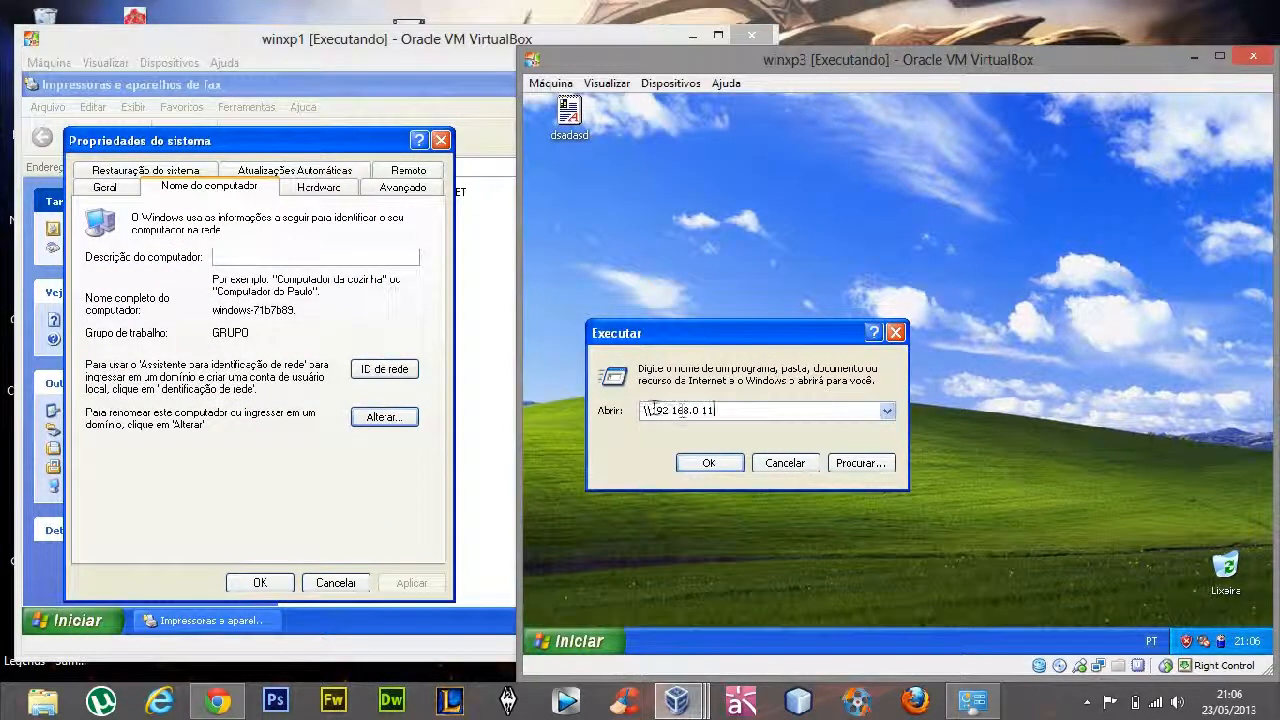
left_click_drag(654, 410, 790, 412)
type("\\\\")
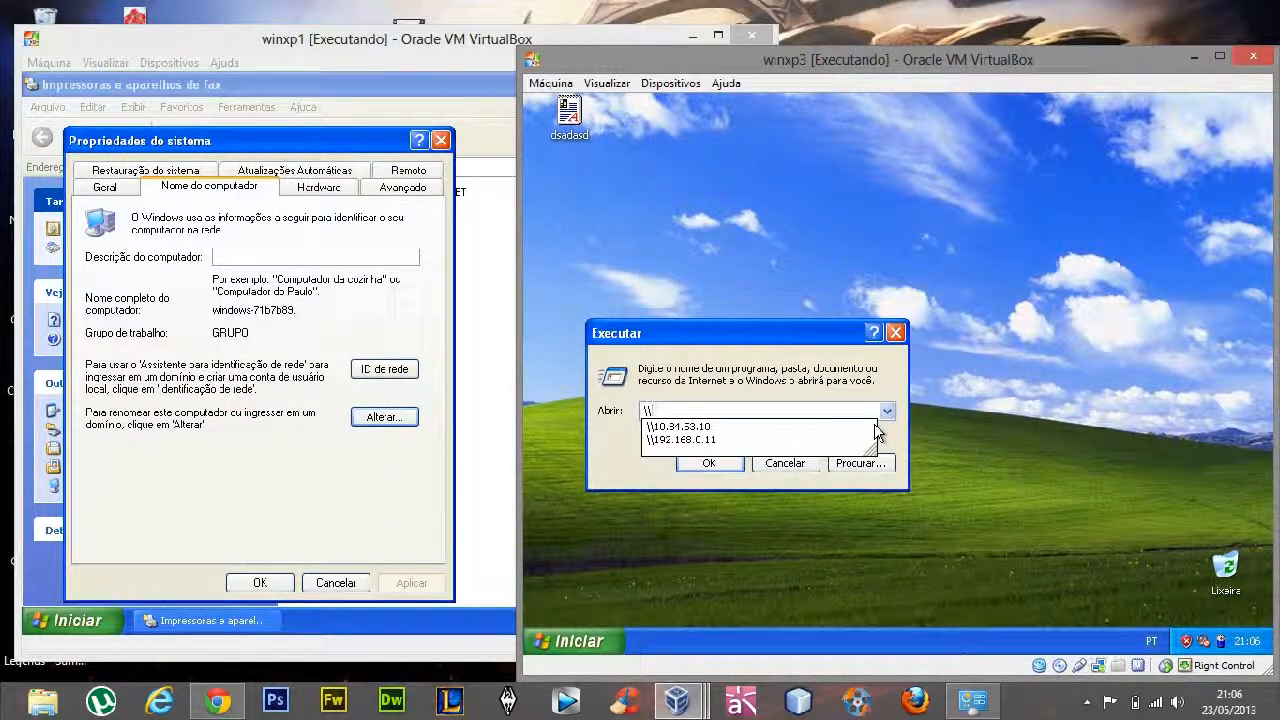
type("windows-71b7b89")
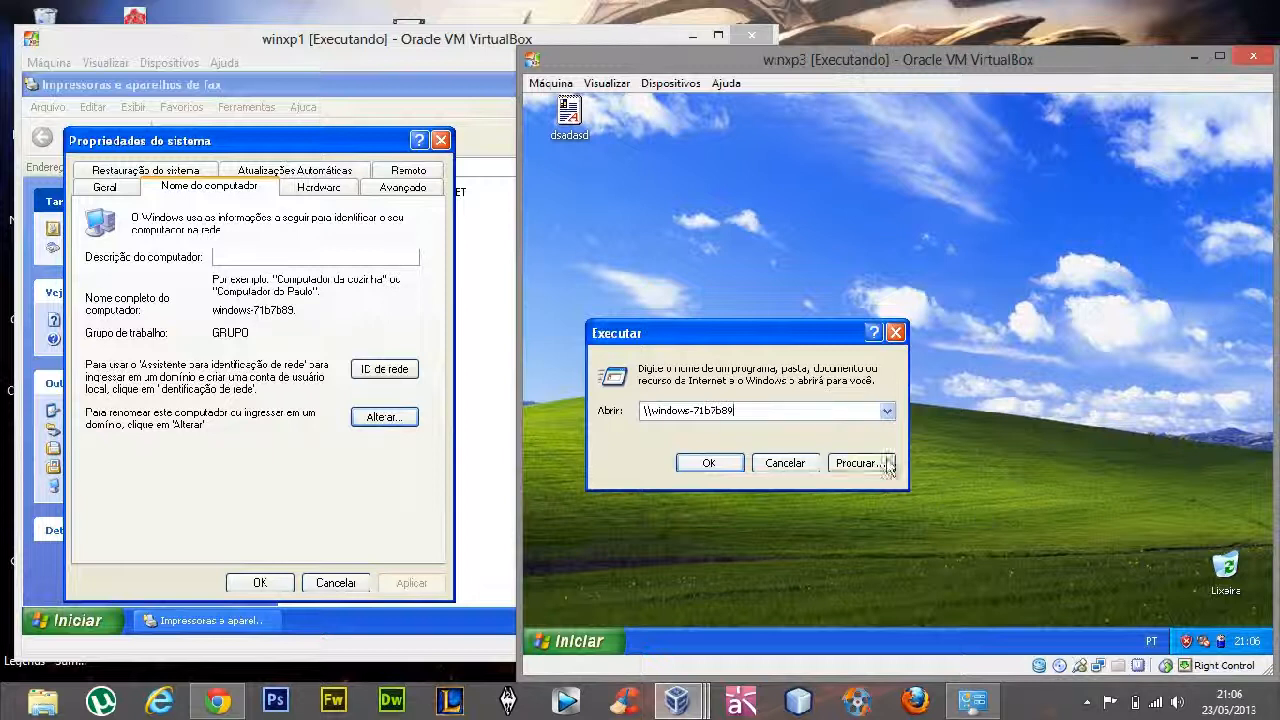
left_click(705, 463)
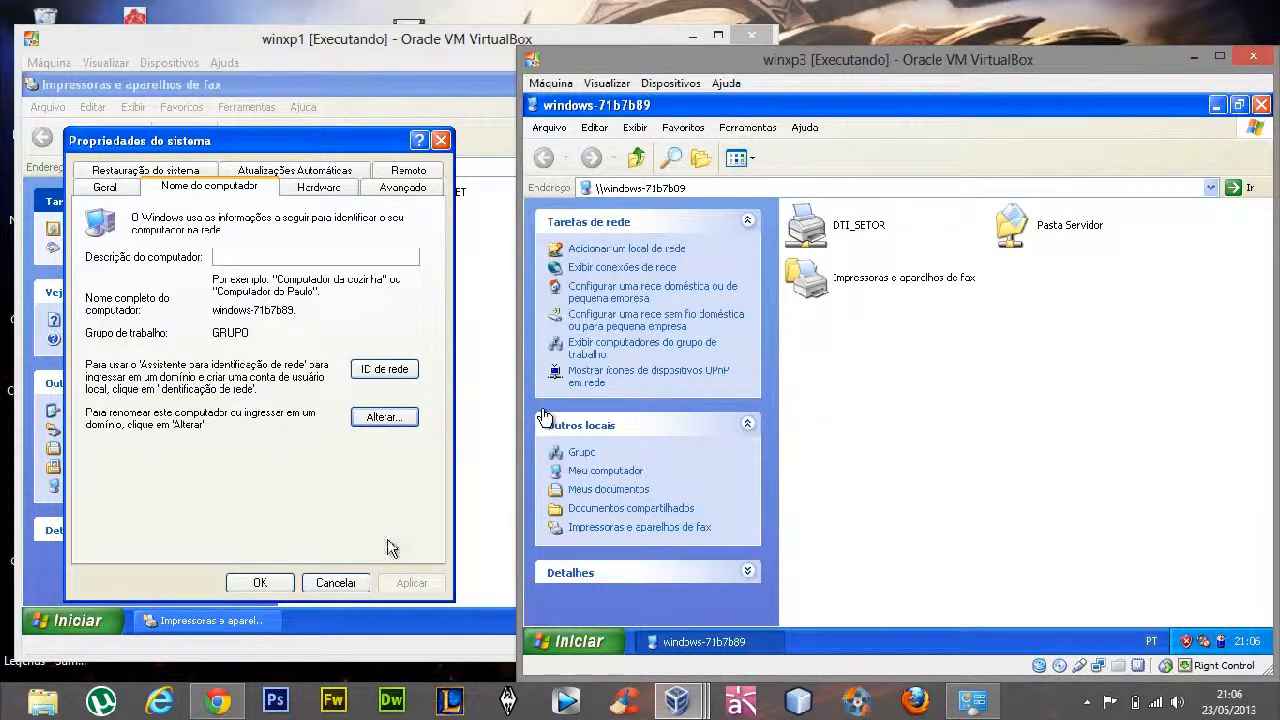
Dismiss the system properties on winxp1 and shift the winxp3 window slightly up and closer to the winxp1 window
left_click(340, 584)
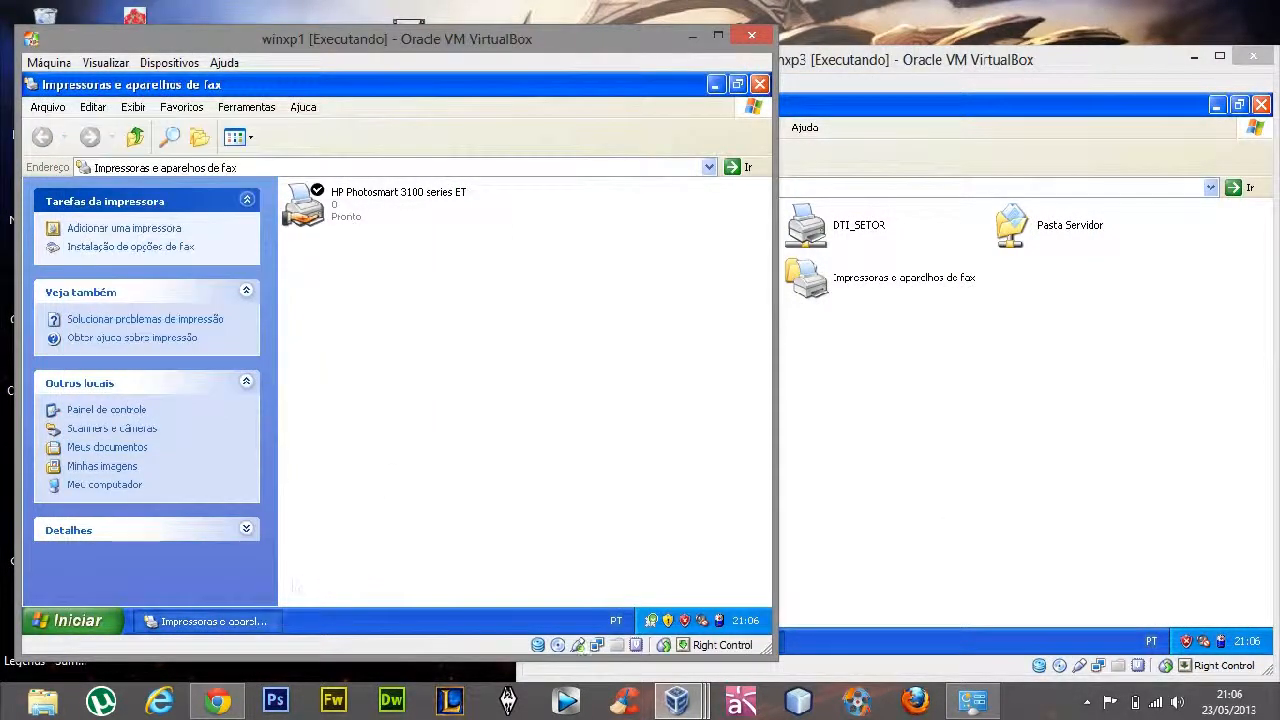
left_click(852, 363)
left_click_drag(857, 72, 822, 53)
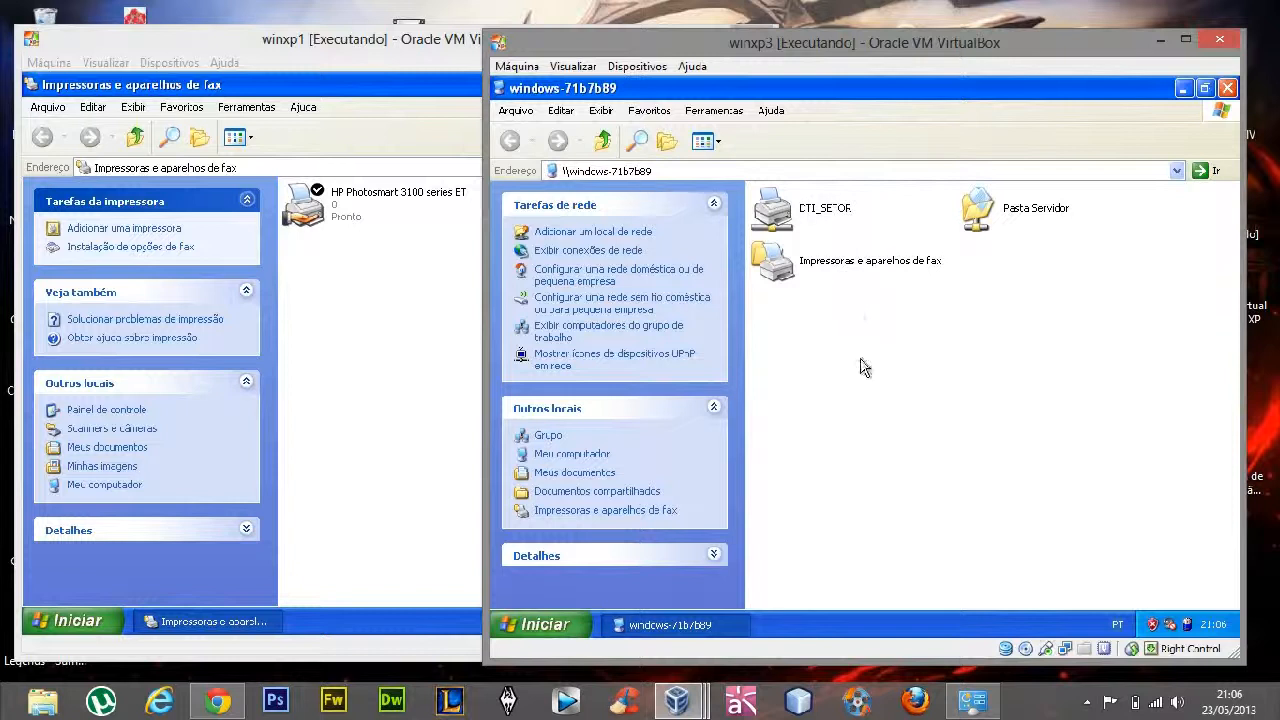
Browse the documentos folder inside the Pasta Servidor share from winxp3 and return to the server's list of shares
double_click(1012, 214)
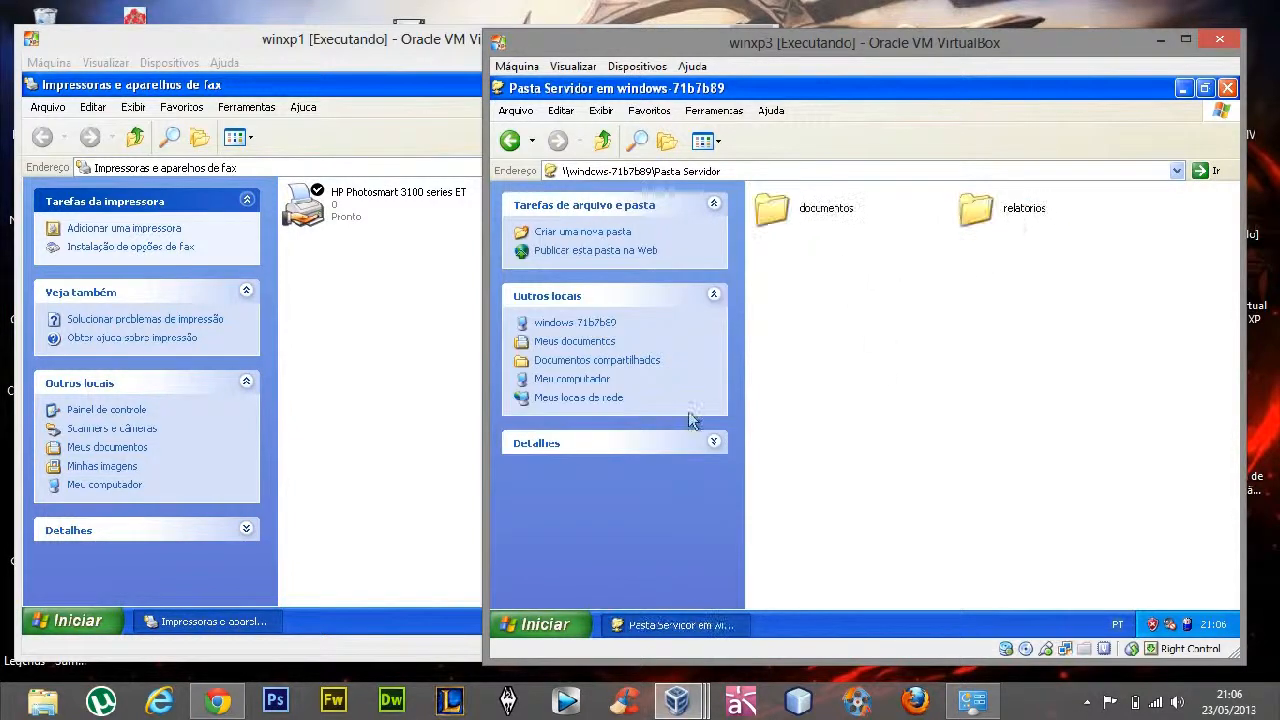
double_click(840, 215)
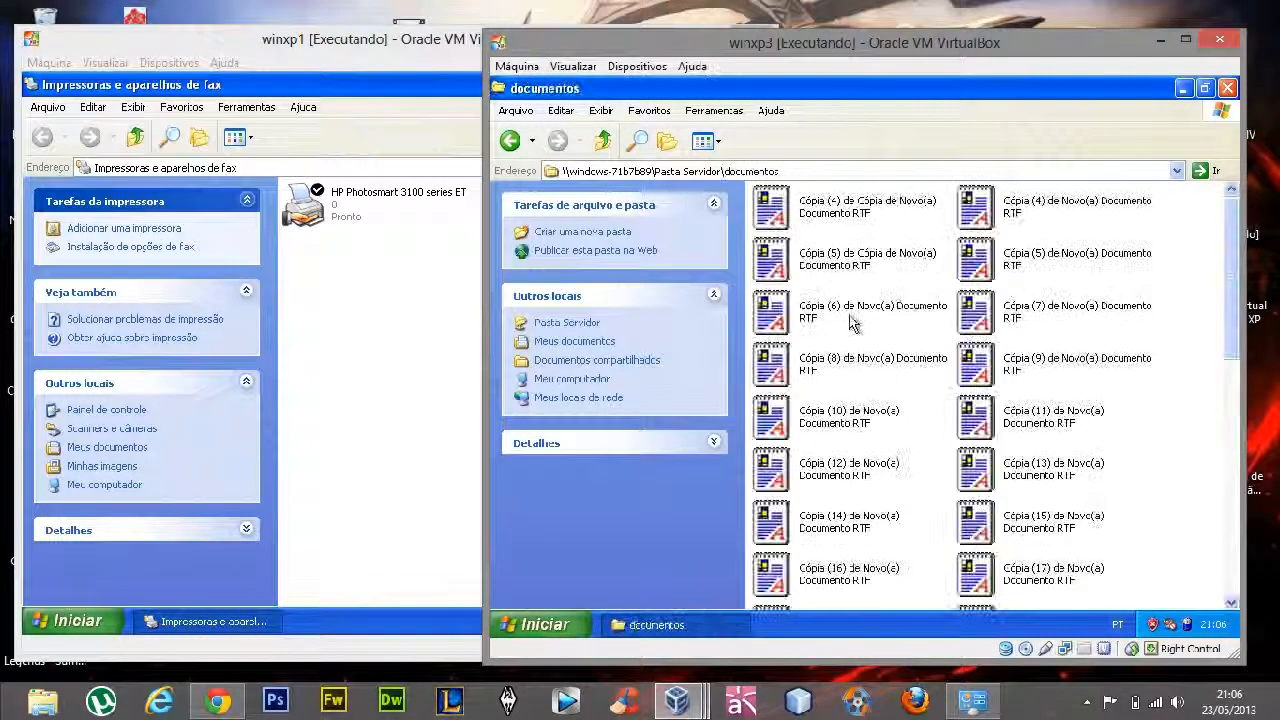
left_click(603, 139)
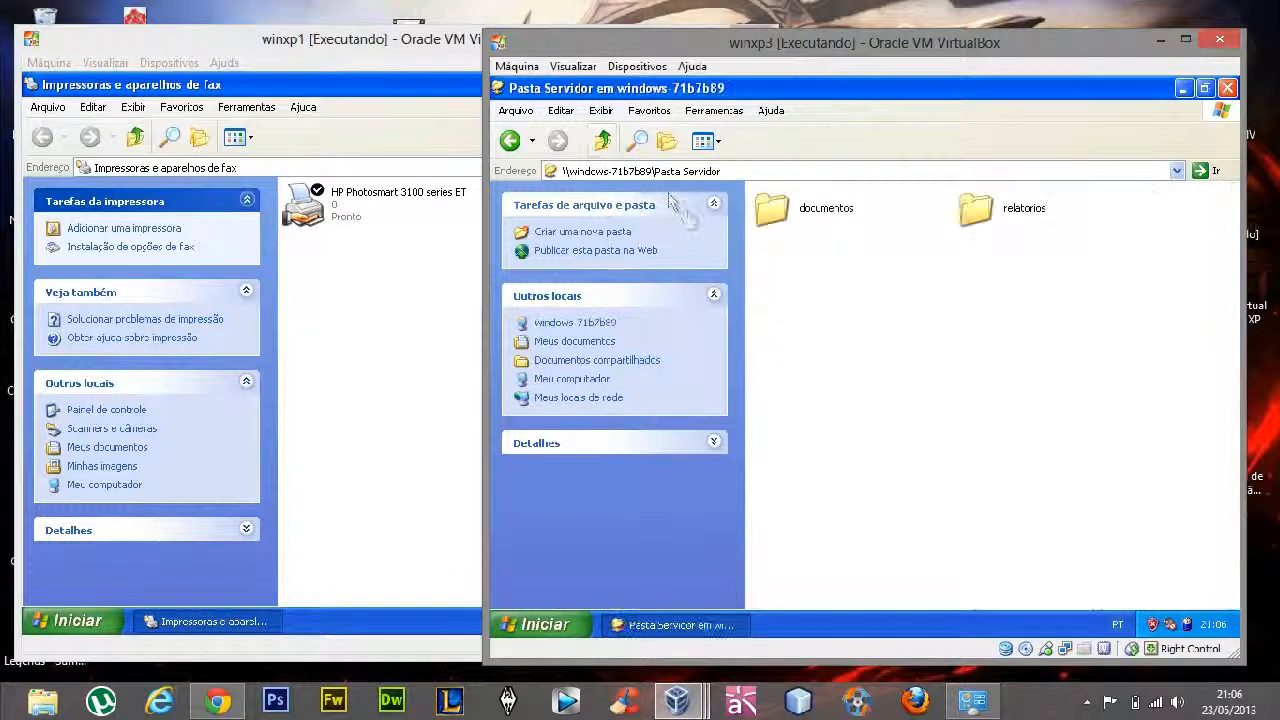
left_click(603, 139)
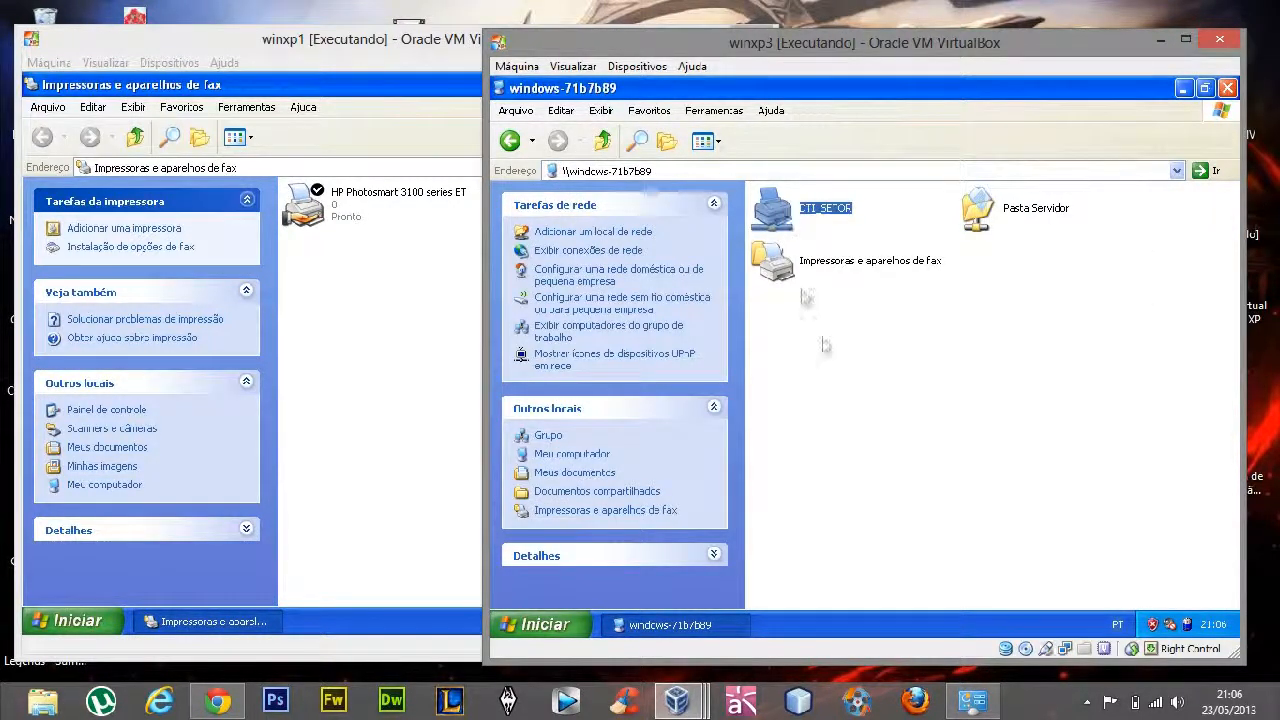
Connect winxp3 to the shared DTI_SETOR printer and accept the automatic driver installation
left_click(781, 200)
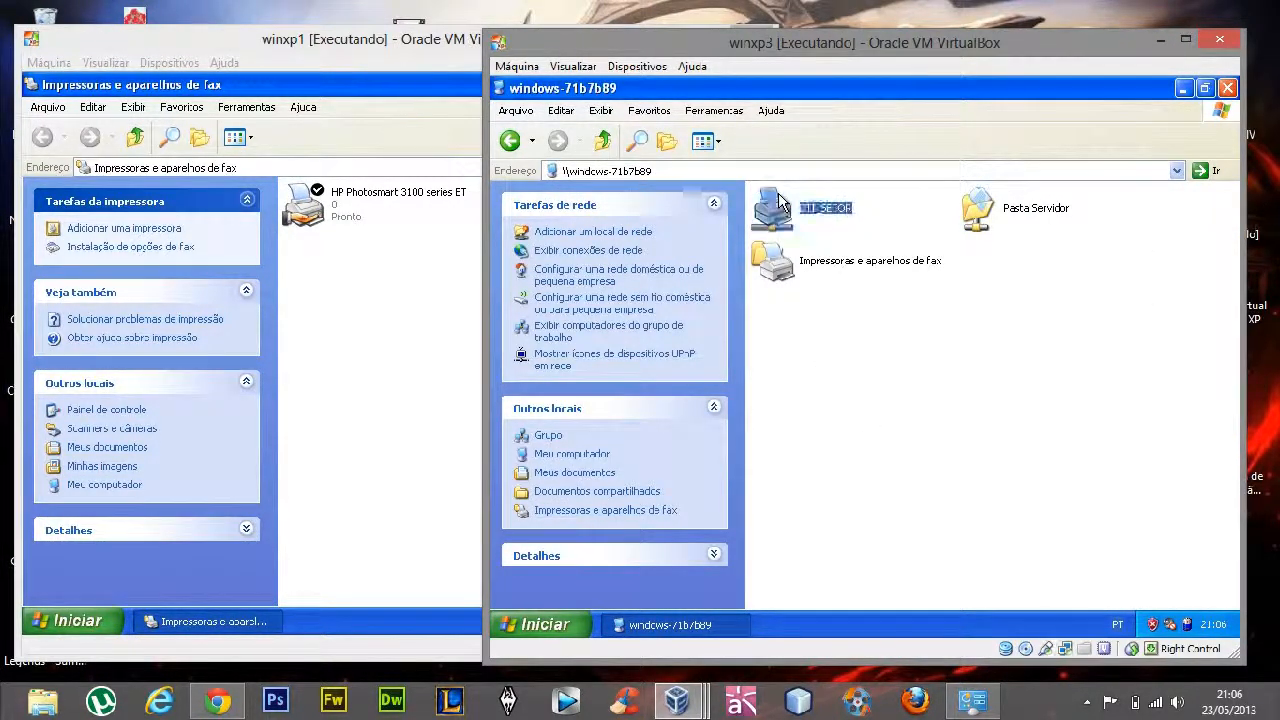
right_click(781, 200)
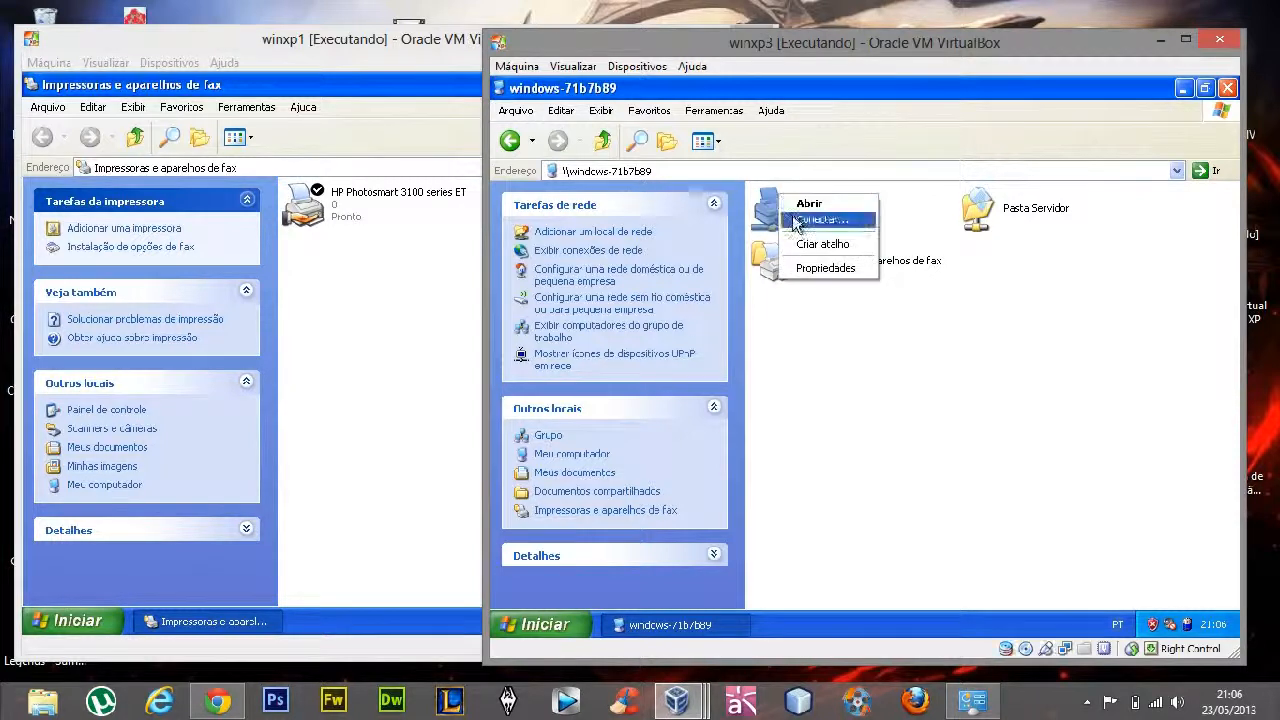
left_click(795, 222)
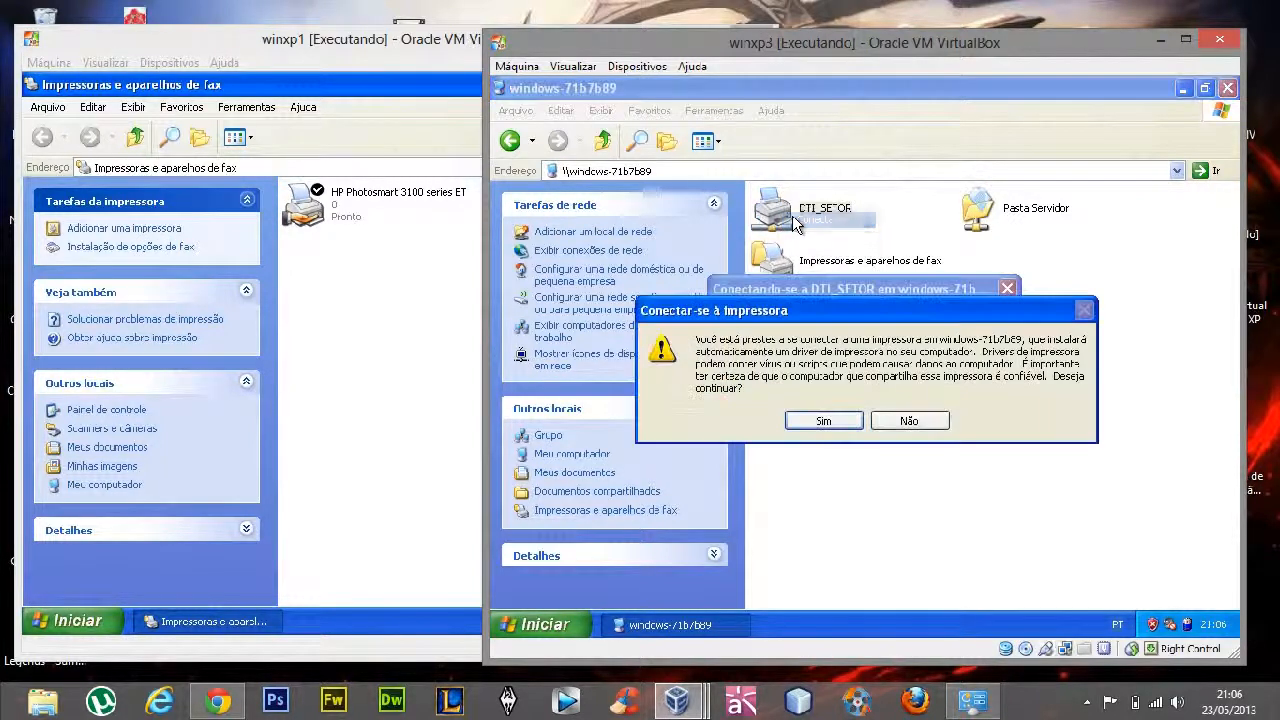
left_click(825, 421)
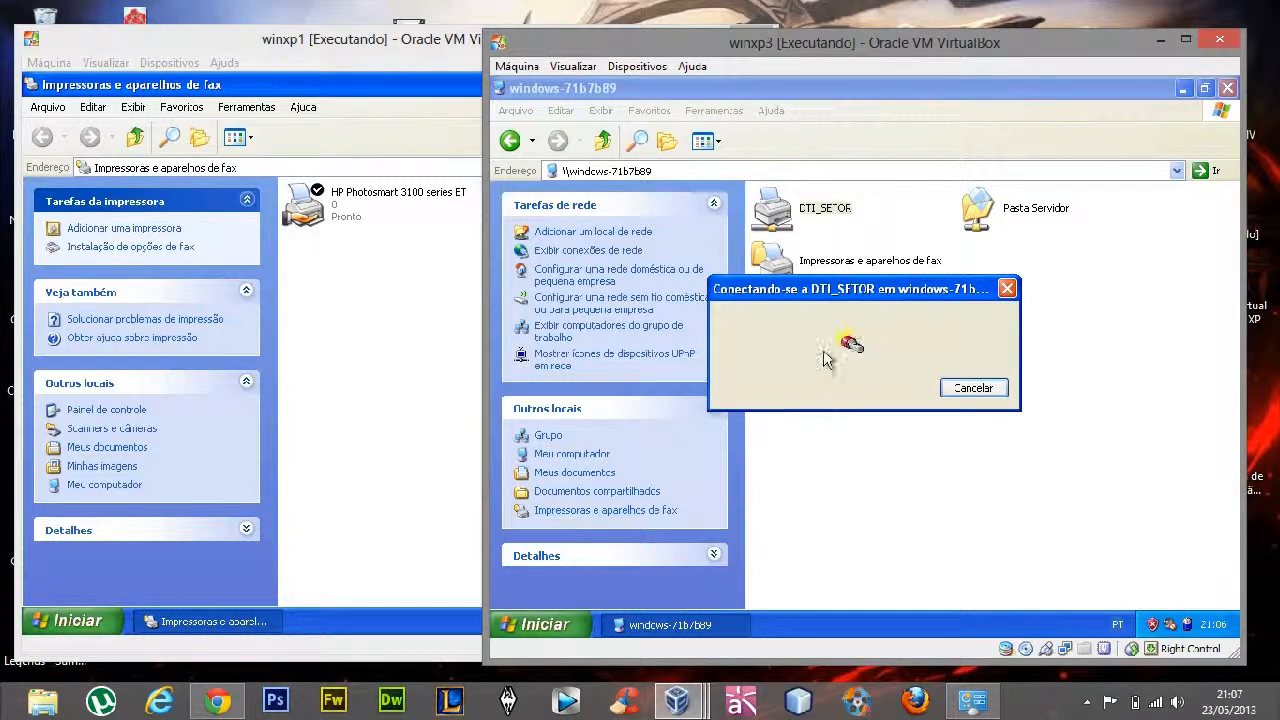
left_click(794, 420)
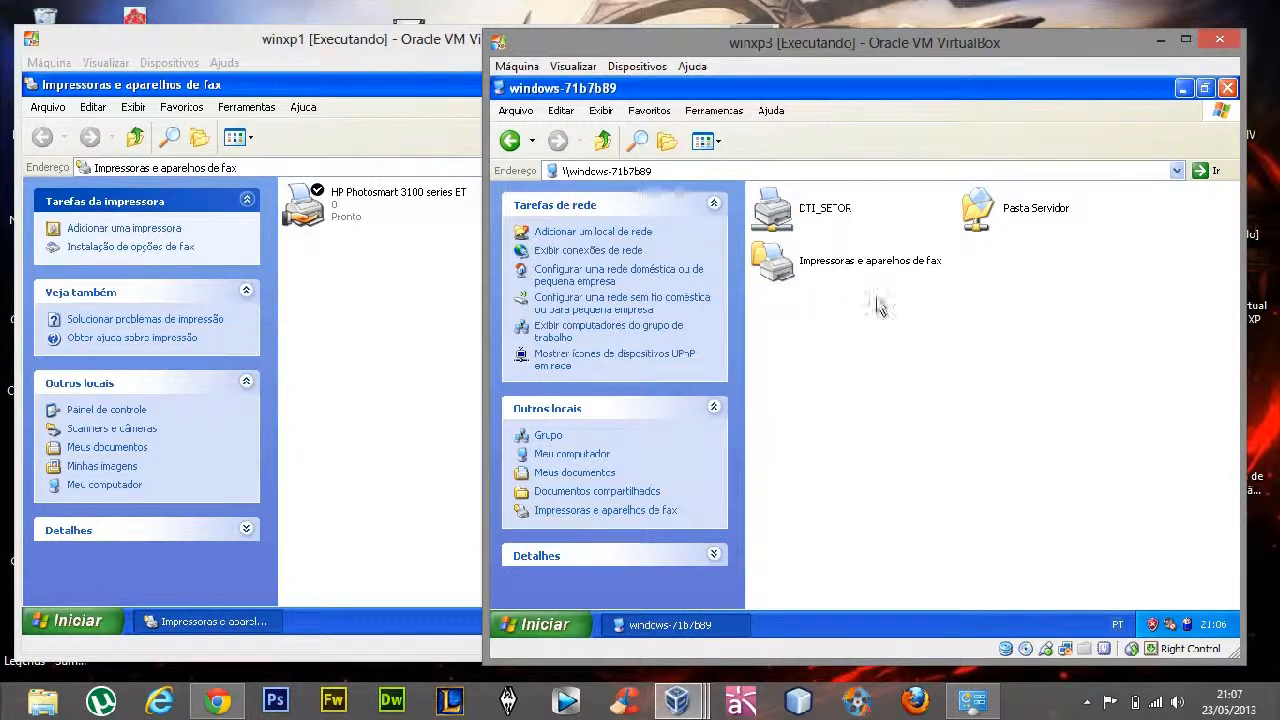
Close the server's share window on winxp3 and check the connected HP Photosmart 3100 series printer under installed printers and faxes
left_click(1228, 88)
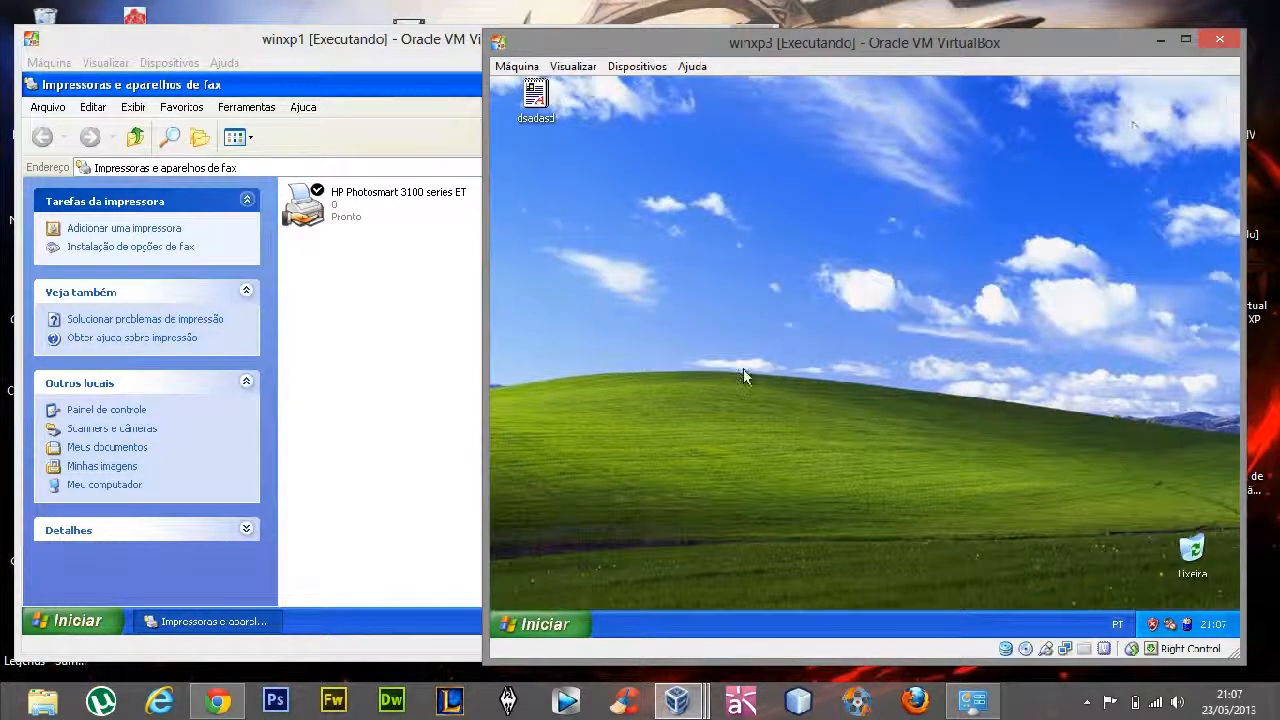
left_click(514, 626)
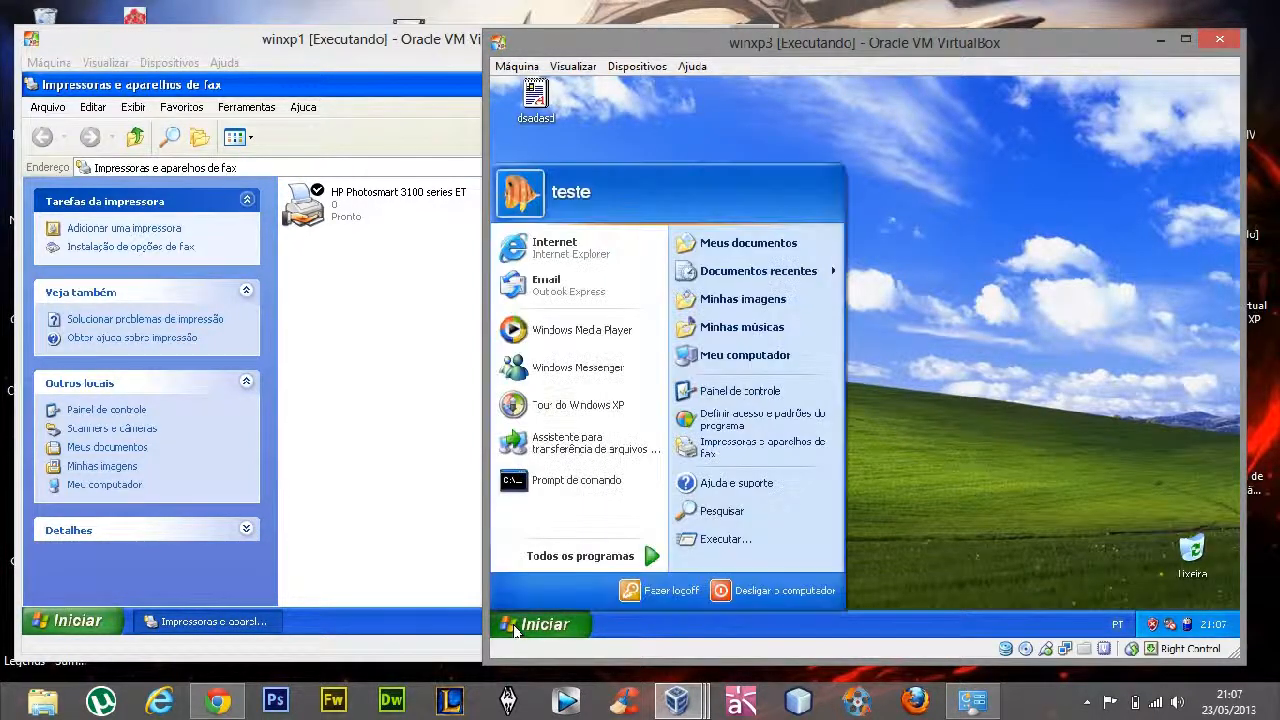
left_click(756, 449)
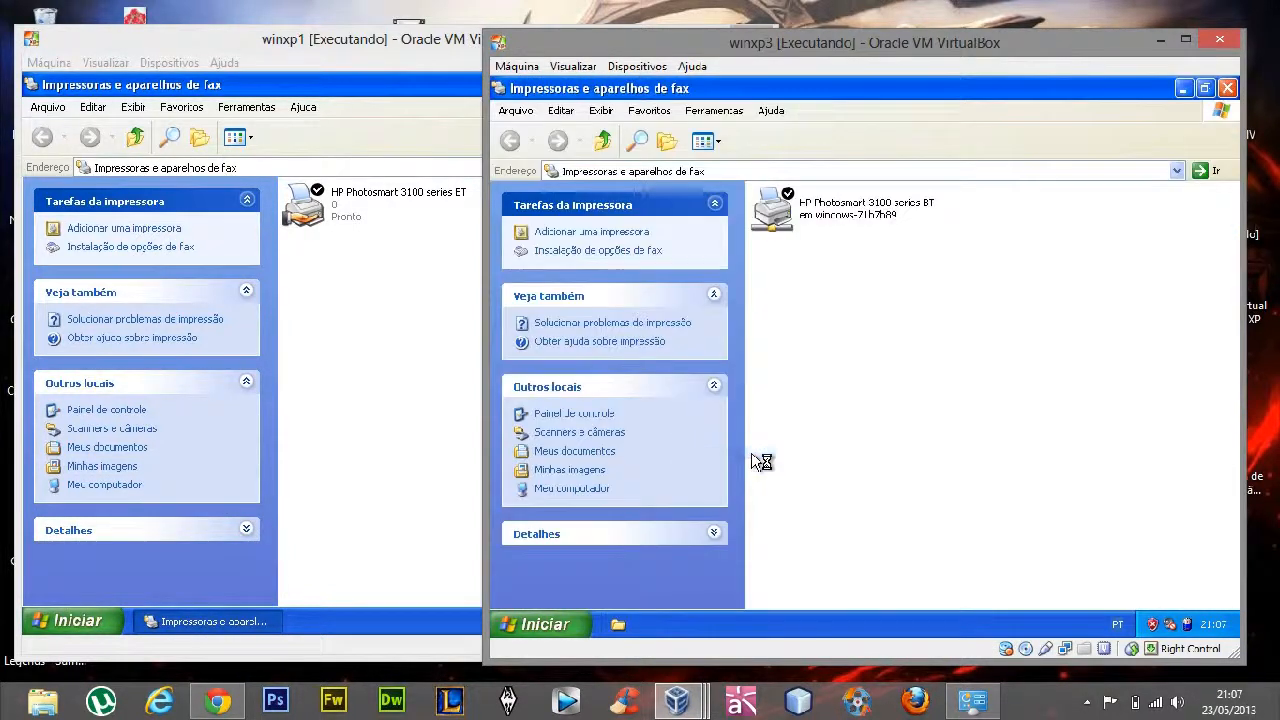
left_click(779, 230)
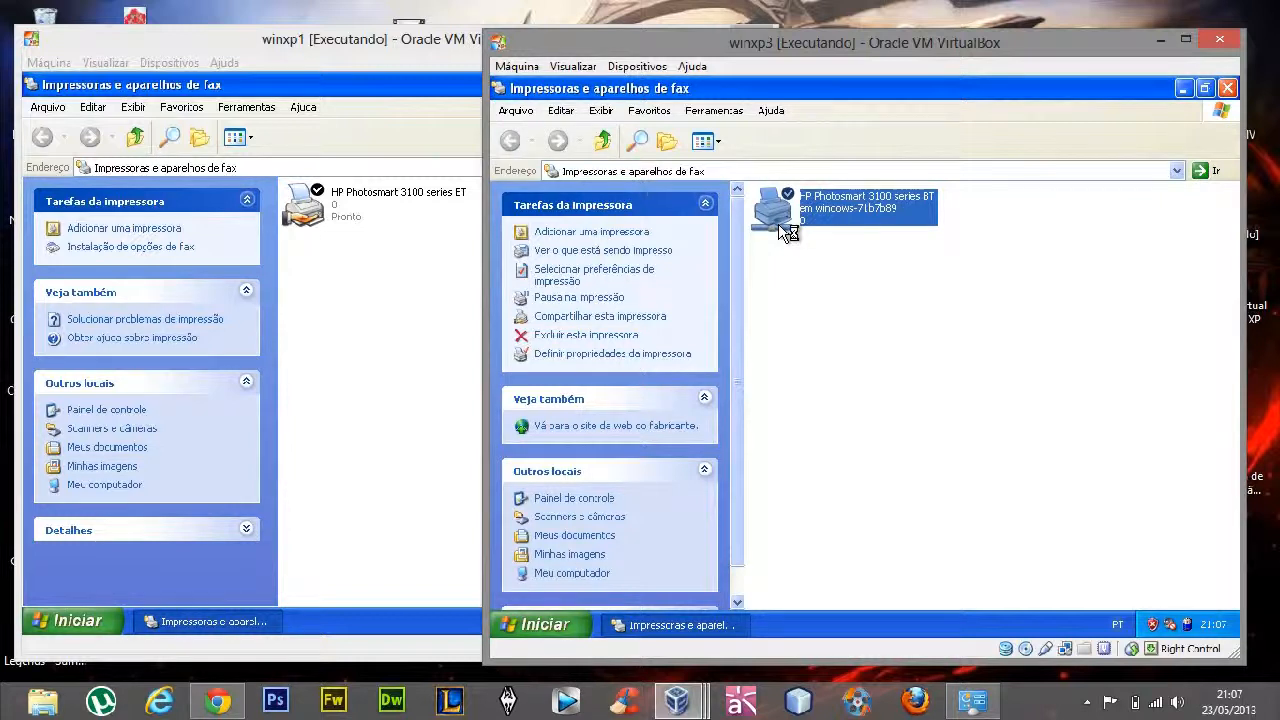
left_click(838, 303)
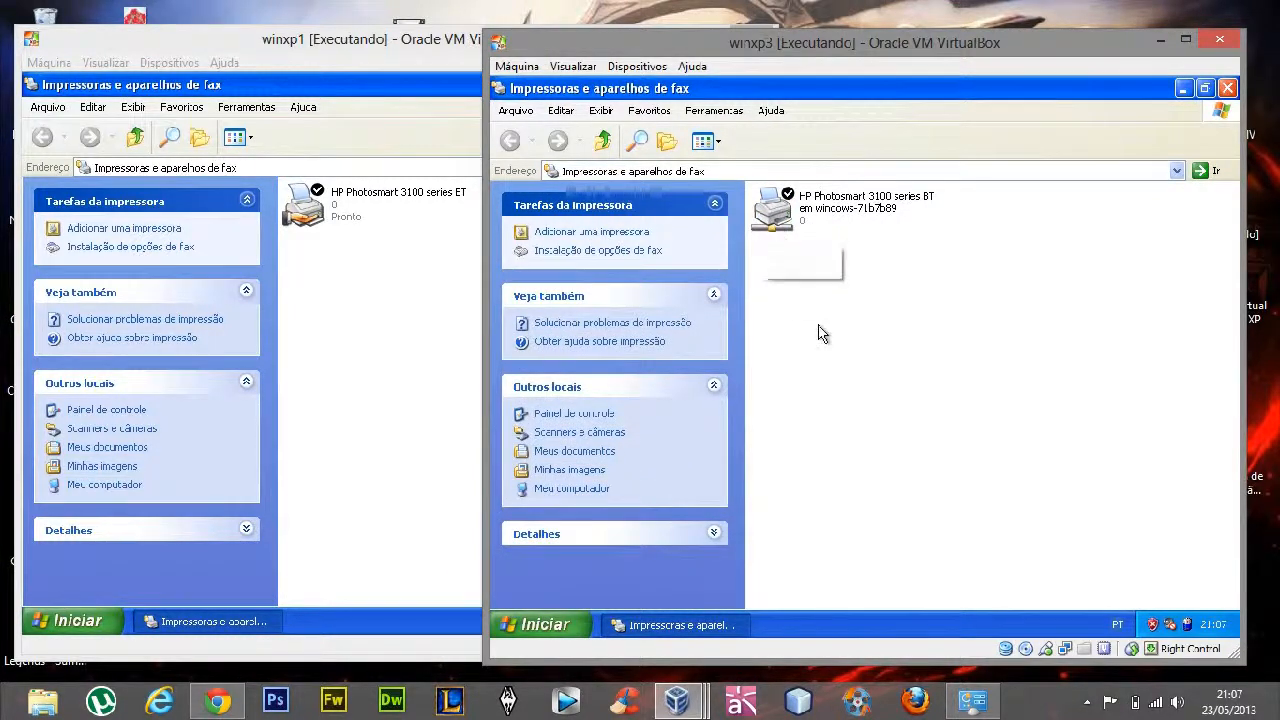
left_click(792, 225)
left_click(811, 336)
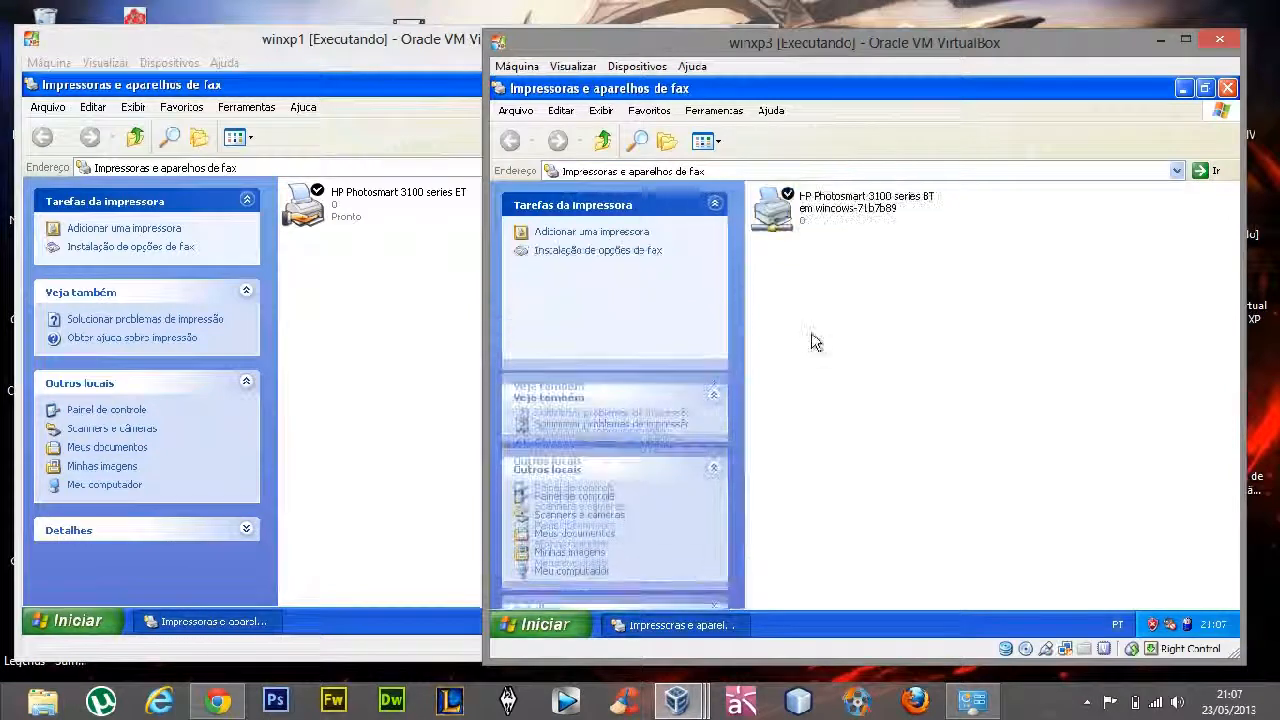
left_click_drag(859, 243, 789, 192)
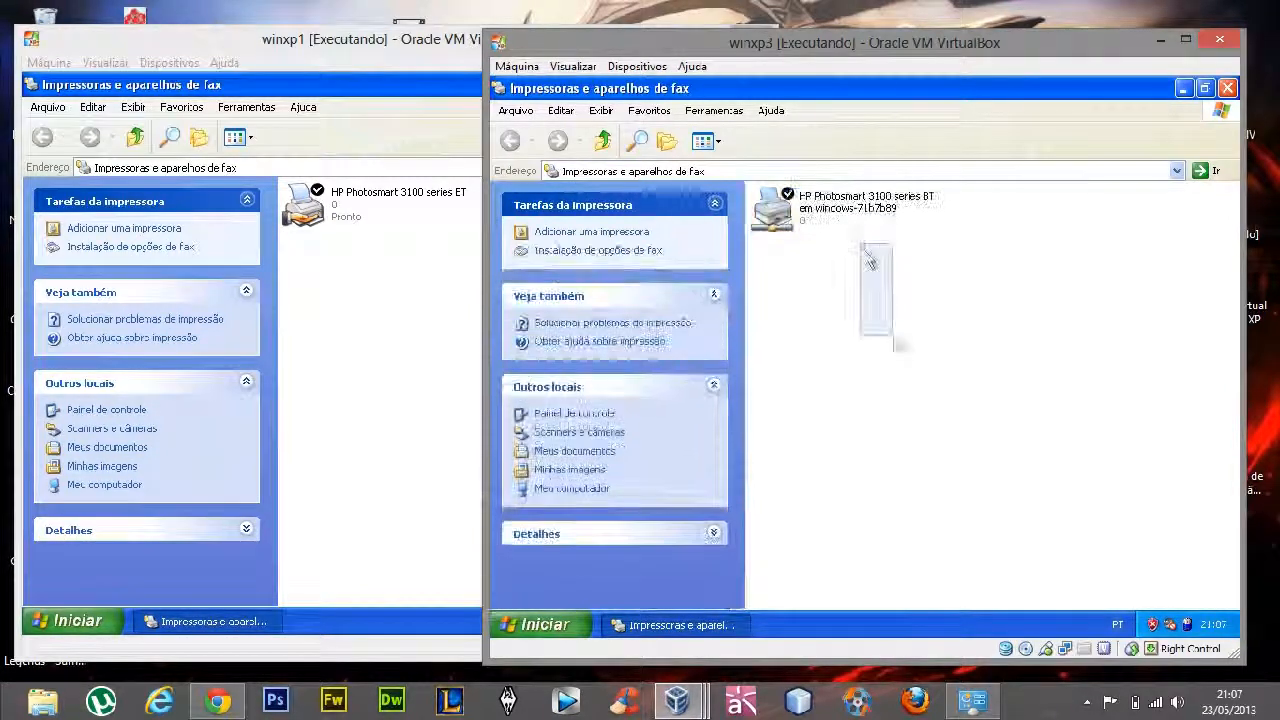
left_click(284, 420)
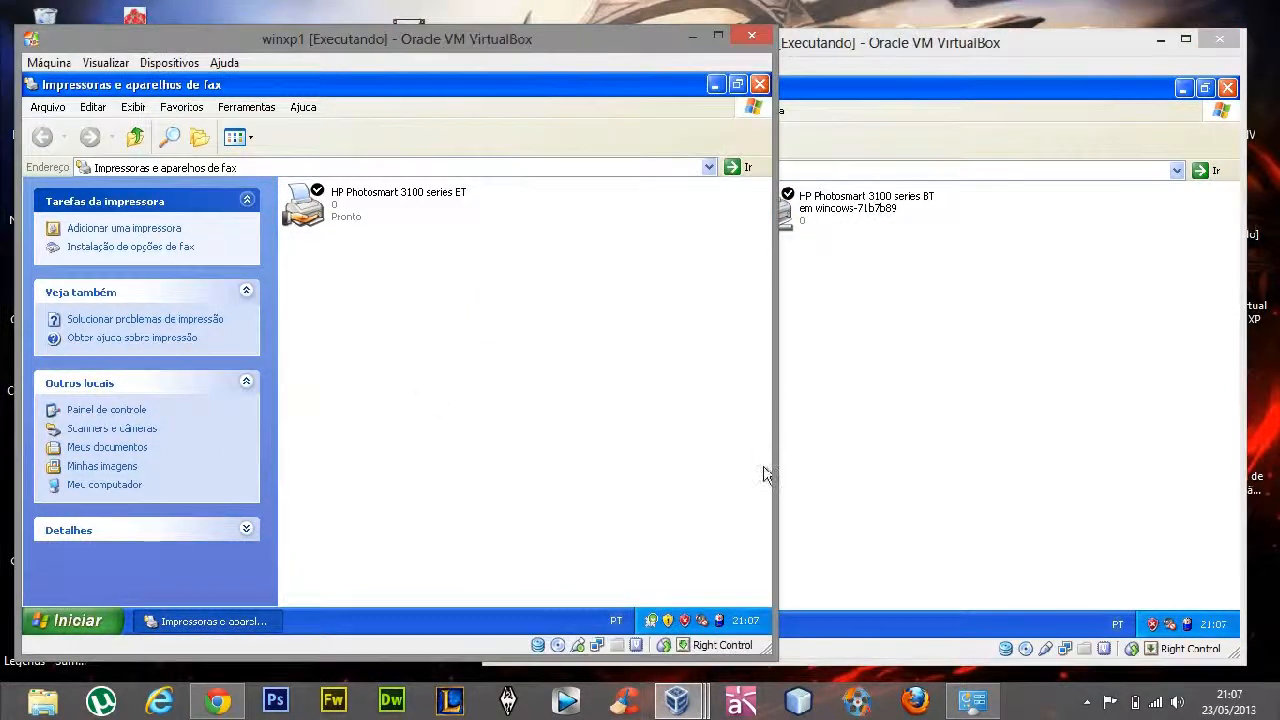
left_click(880, 448)
left_click(311, 358)
left_click(948, 313)
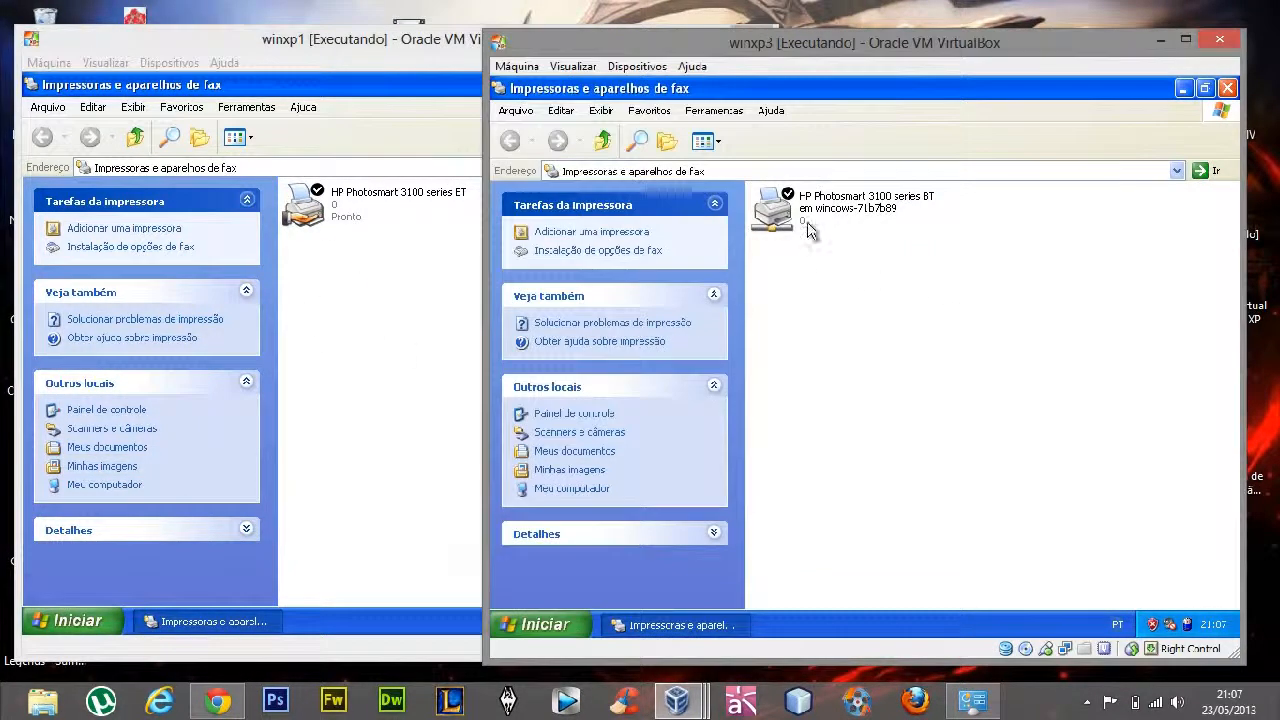
left_click(796, 209)
left_click(946, 284)
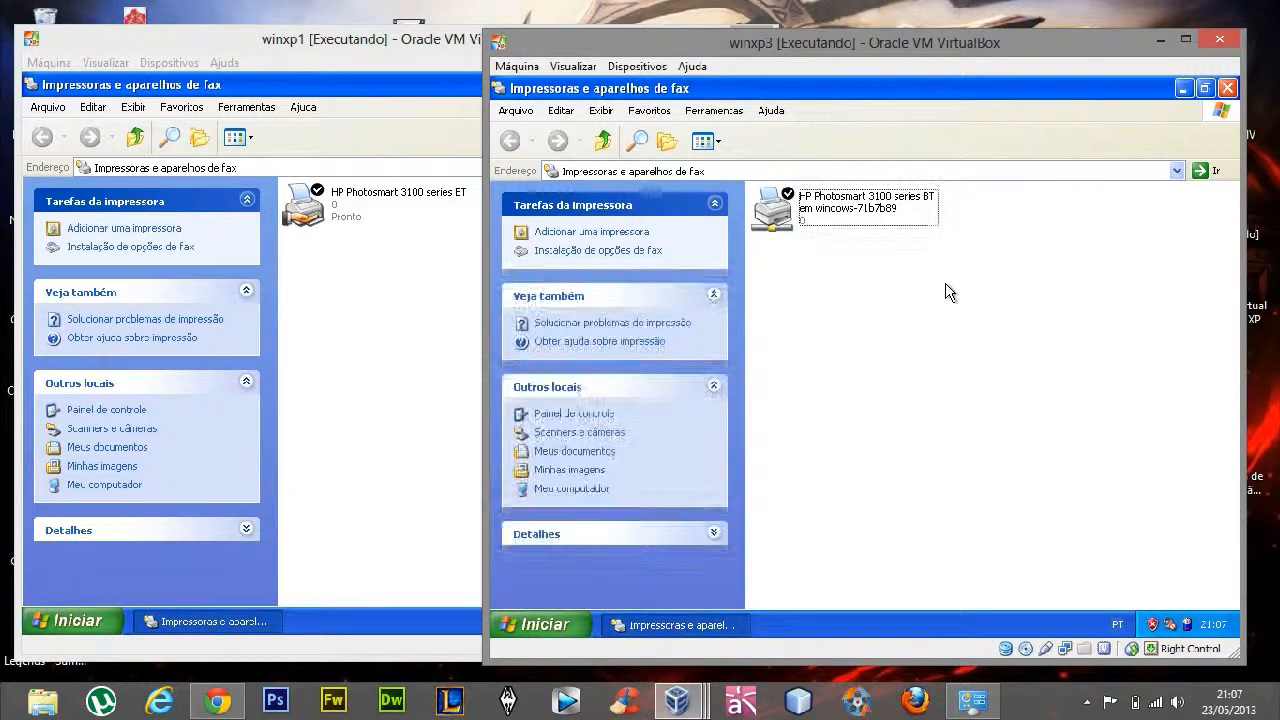
left_click(418, 338)
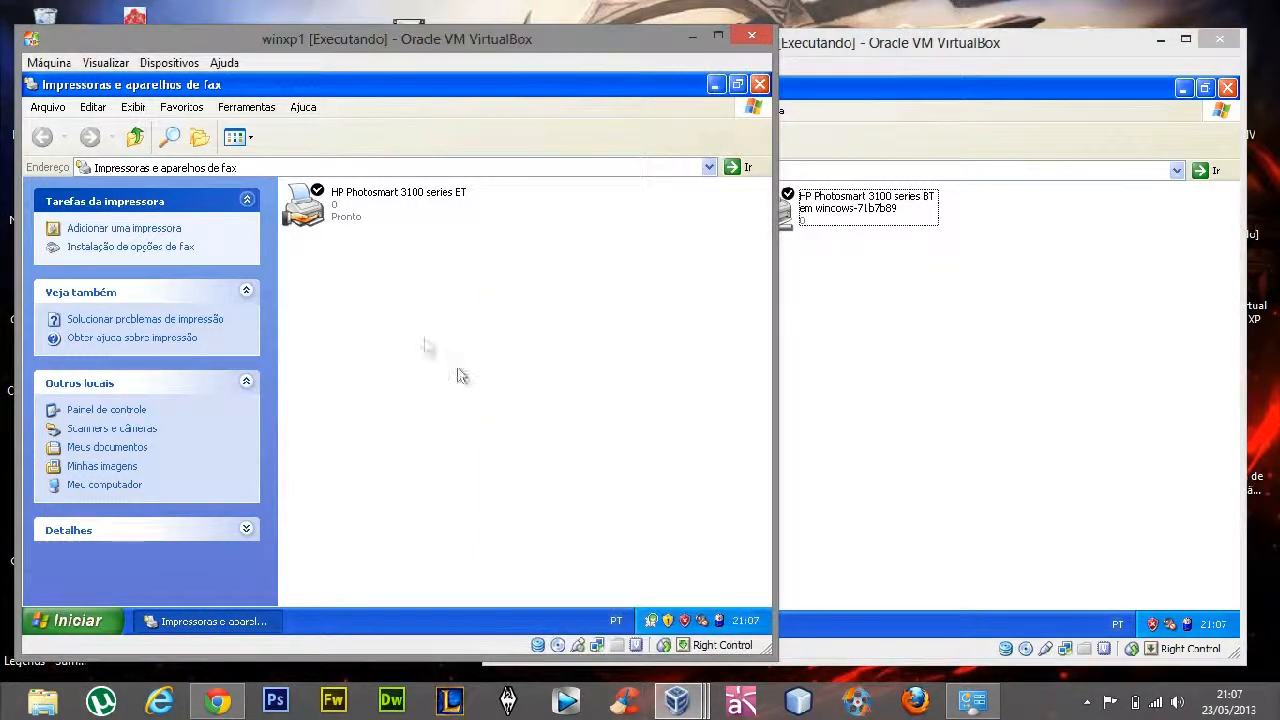
left_click_drag(478, 386, 232, 140)
left_click(406, 351)
left_click_drag(424, 343, 360, 335)
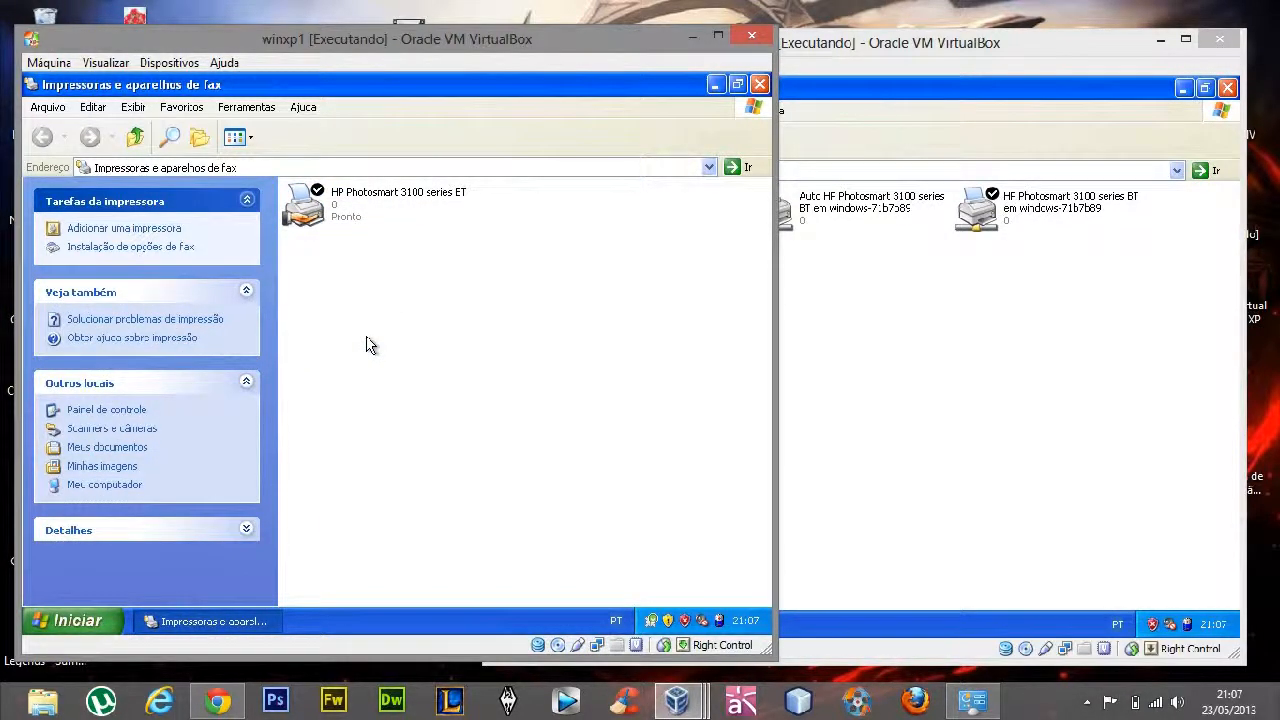
Delete the duplicate printer 'Auto HP Photosmart 3100 series BT em windows-71b7b89' from winxp3 and confirm the deletion
left_click(1008, 354)
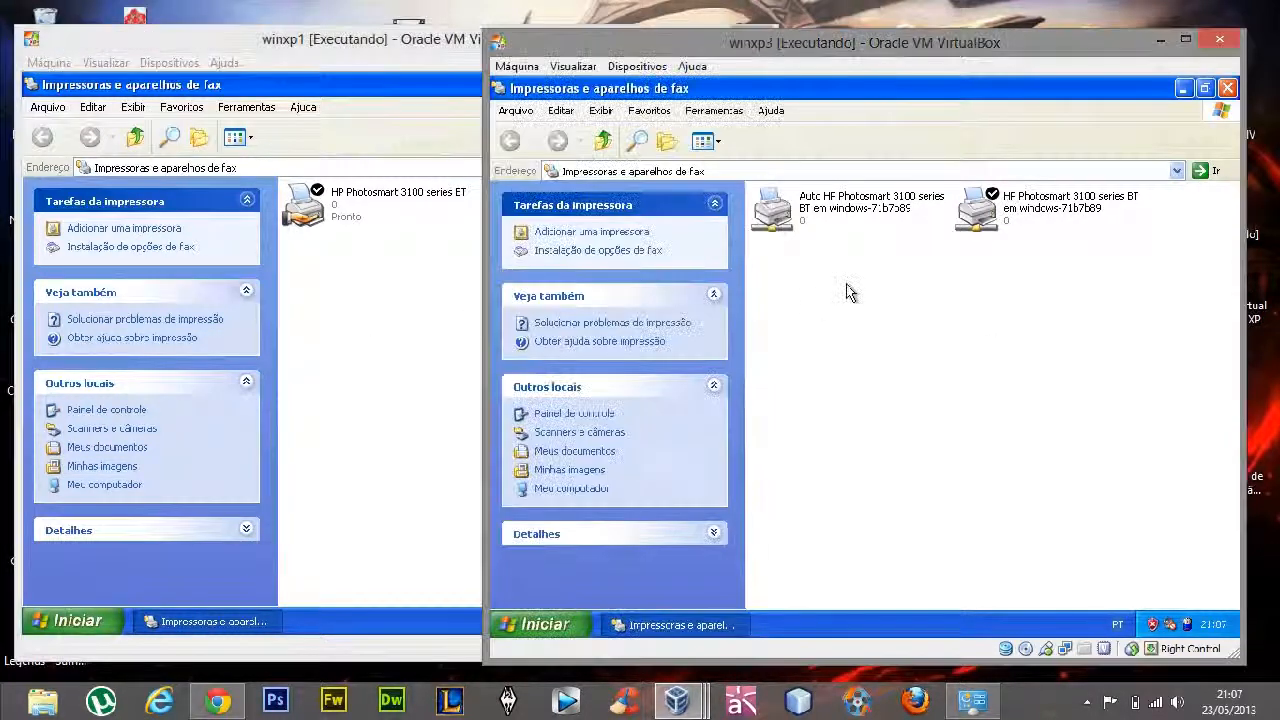
left_click(806, 230)
key("Delete")
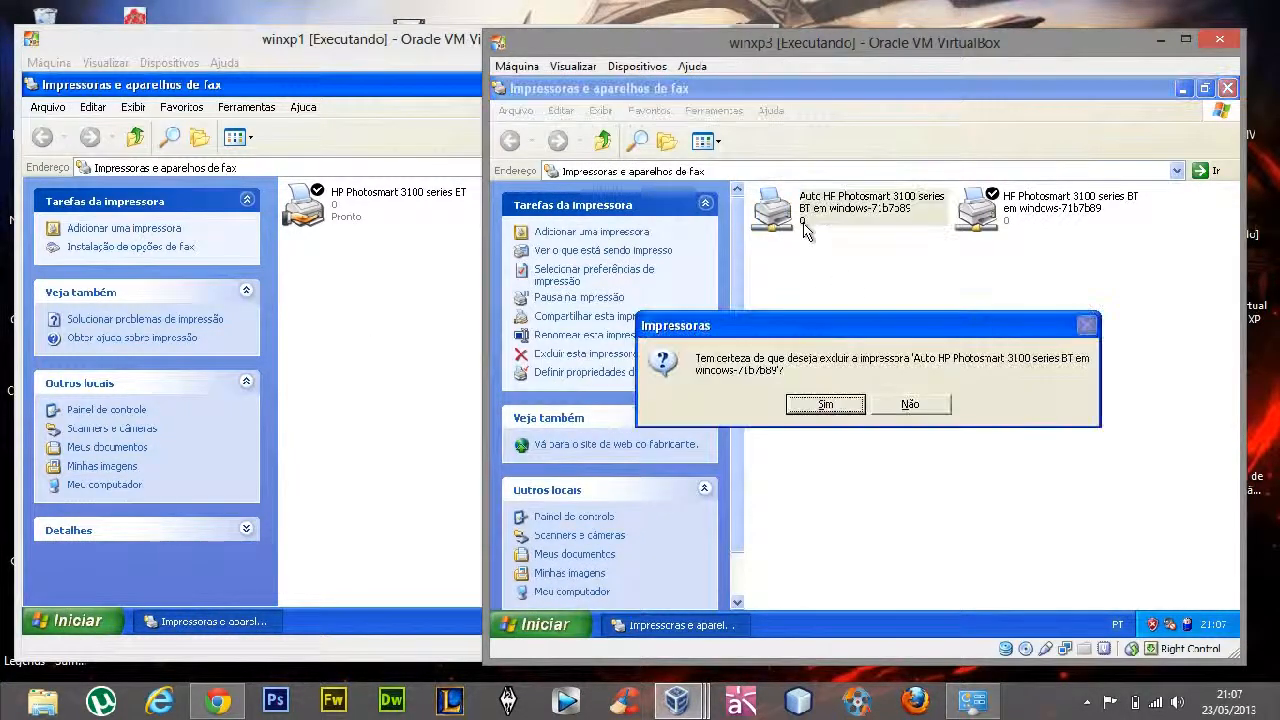
key("Return")
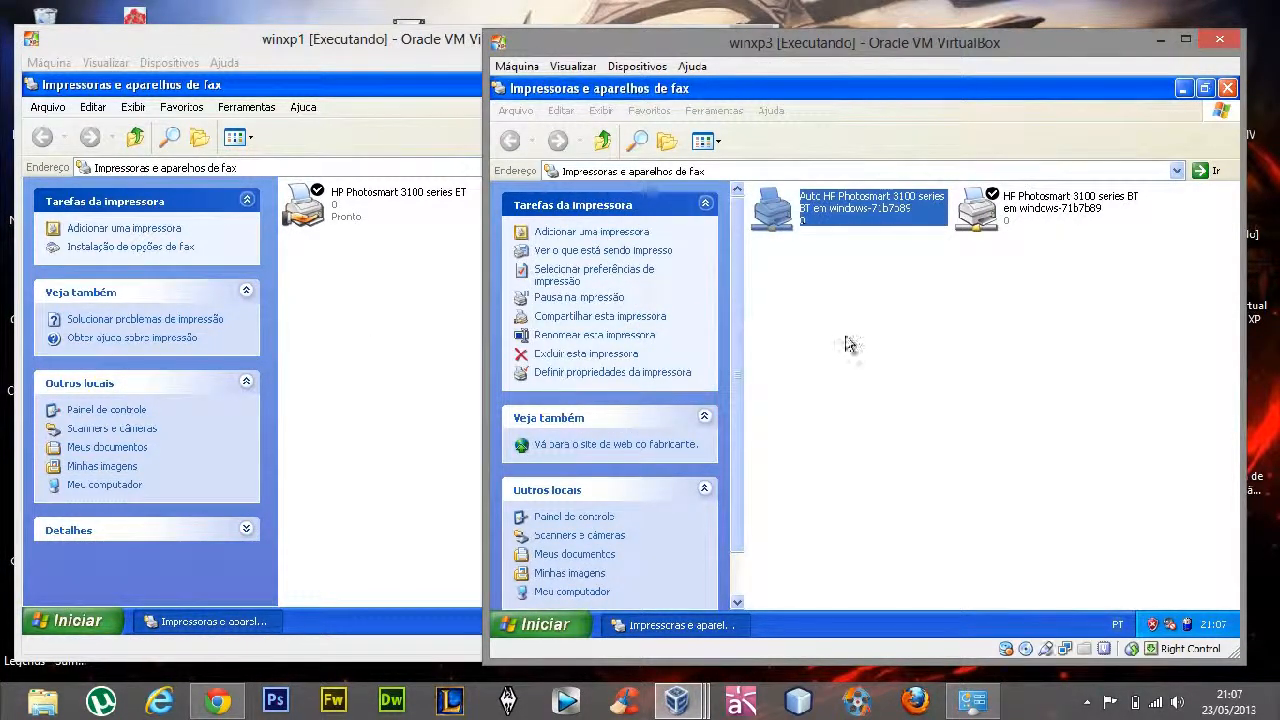
left_click(357, 381)
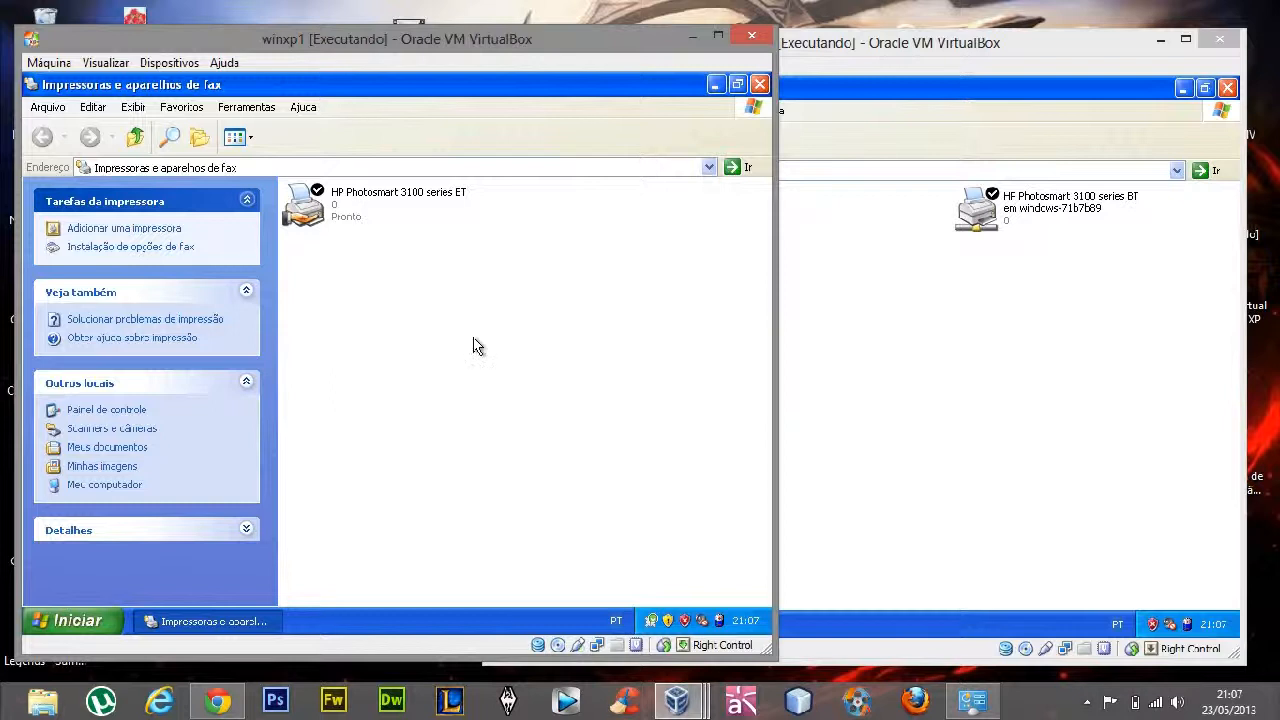
left_click(351, 223)
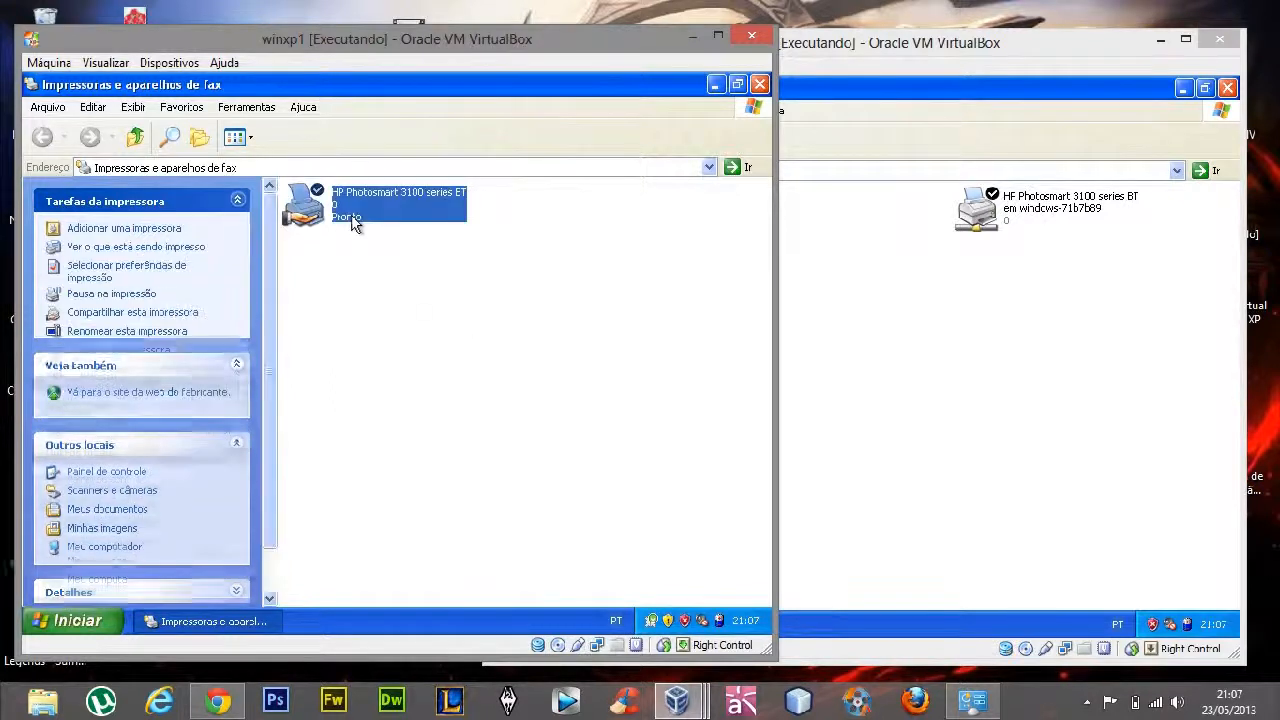
left_click(389, 274)
left_click(336, 223)
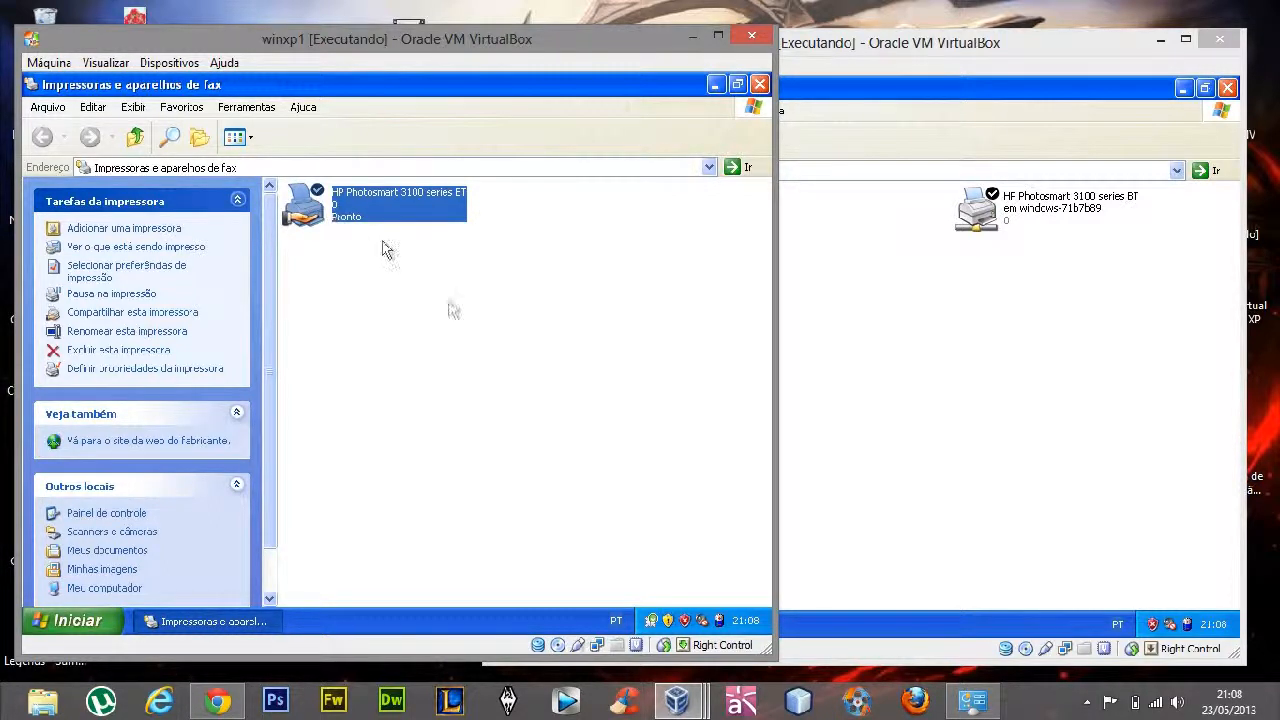
Compare the shared printer on winxp1 with the network printer on winxp3, and close winxp3's printers and faxes window
left_click(452, 306)
left_click(333, 222)
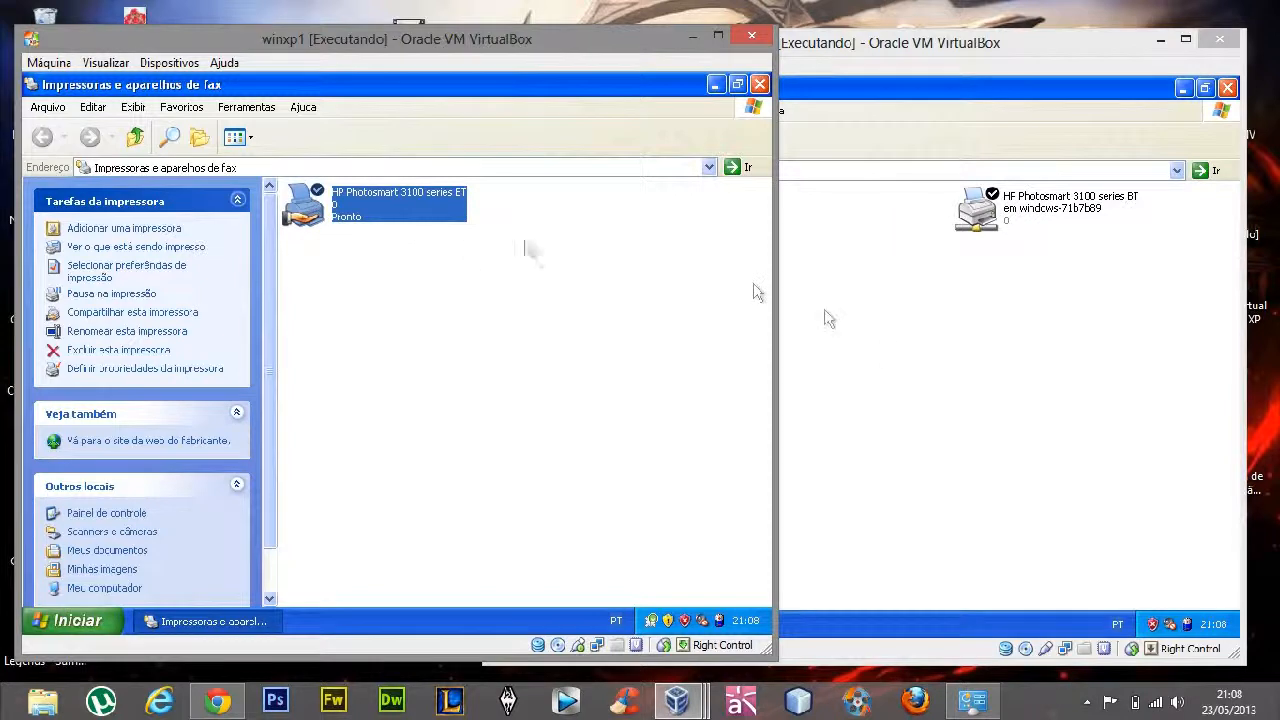
left_click(928, 345)
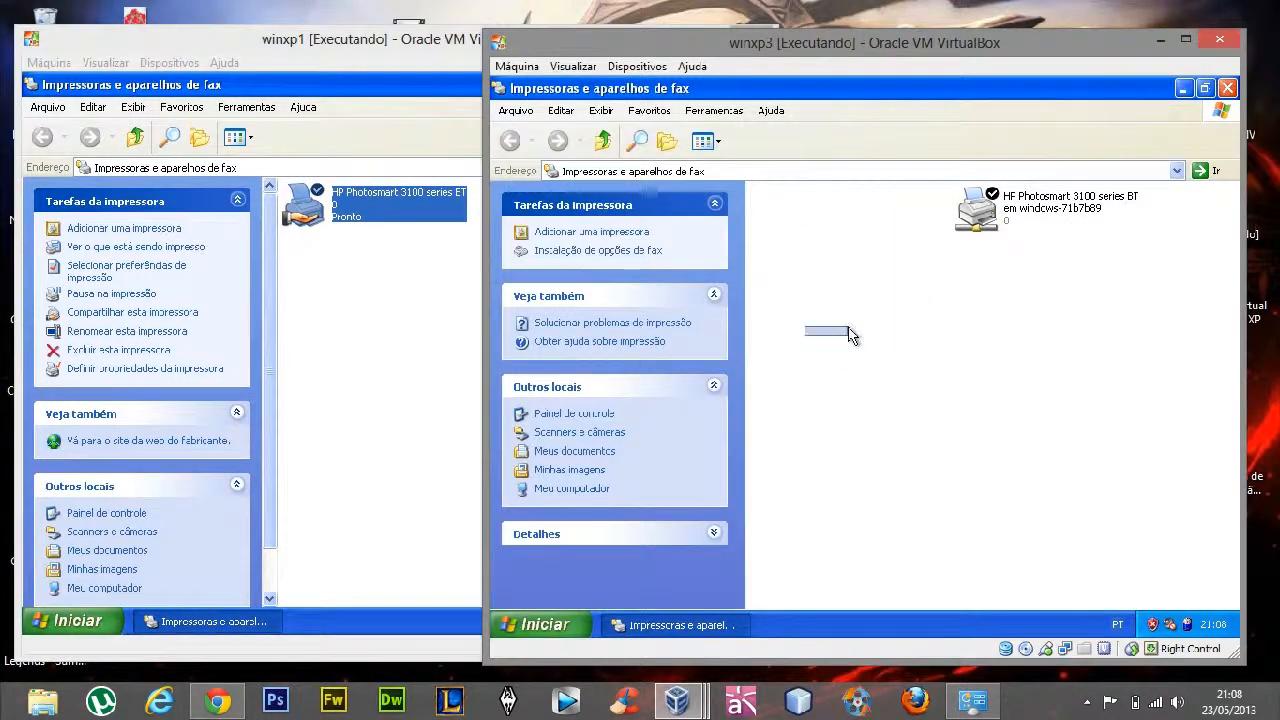
left_click(909, 376)
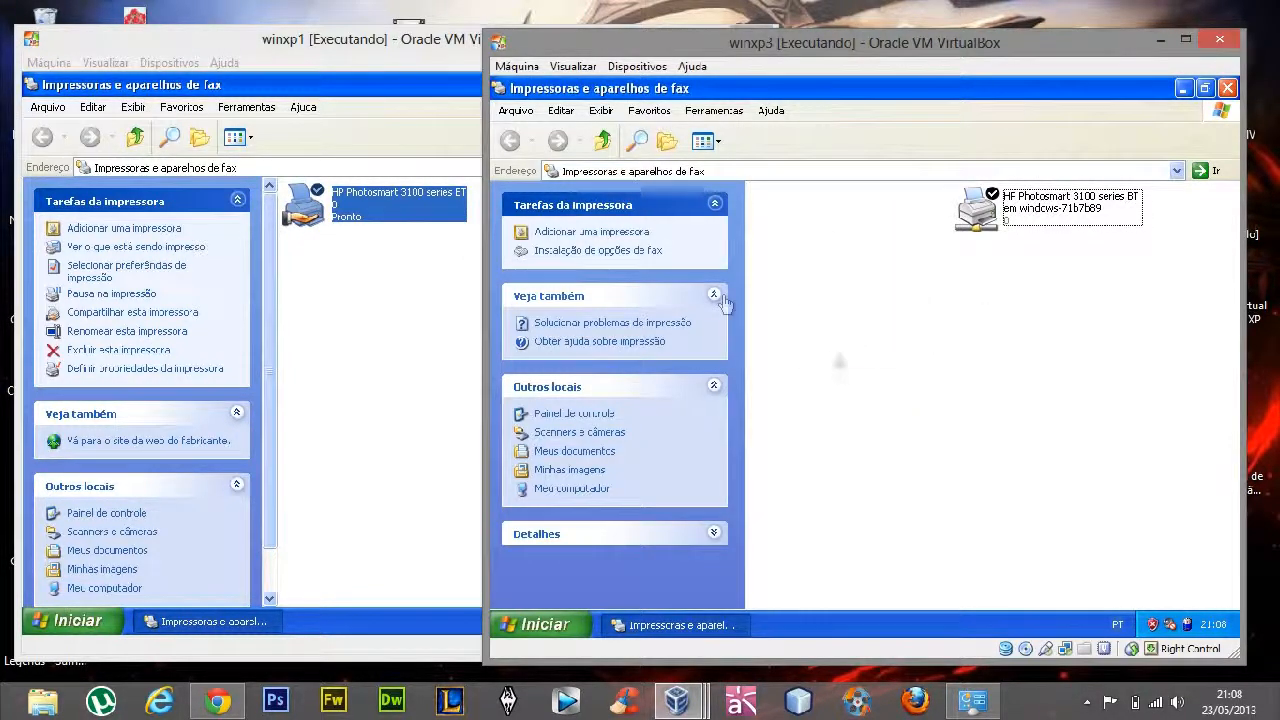
left_click(1229, 89)
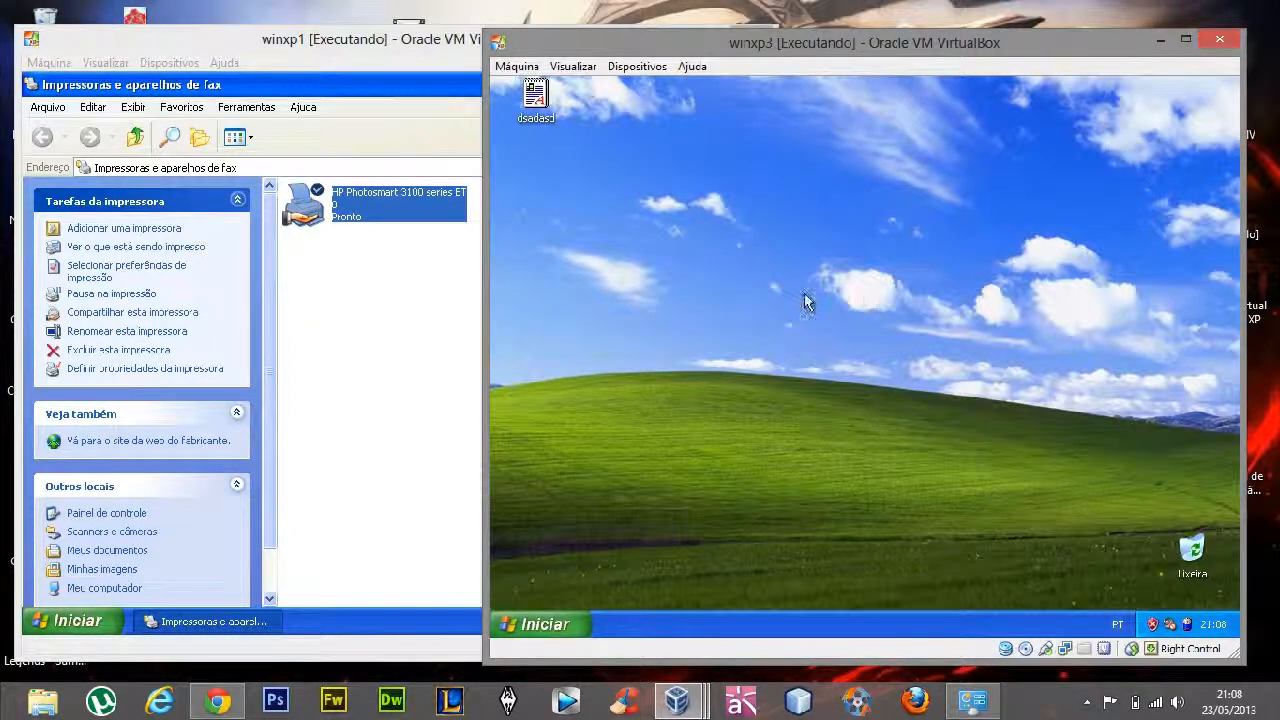
left_click_drag(827, 40, 807, 63)
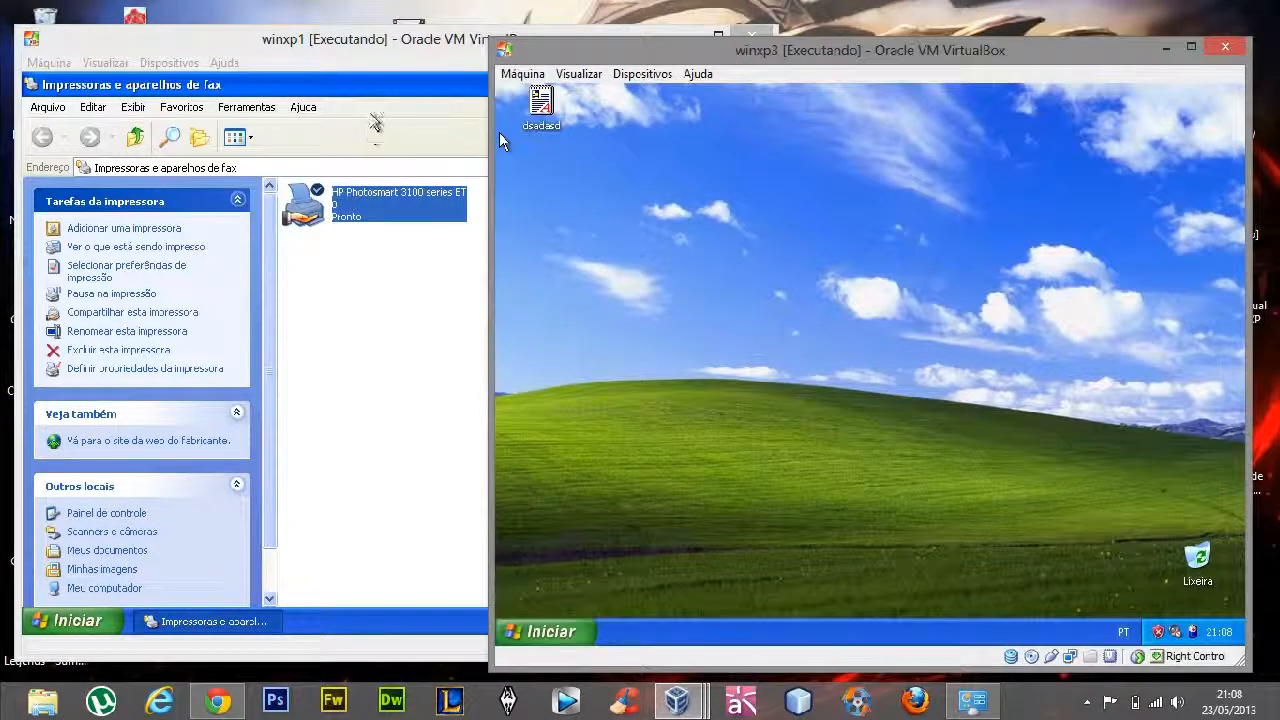
left_click(378, 62)
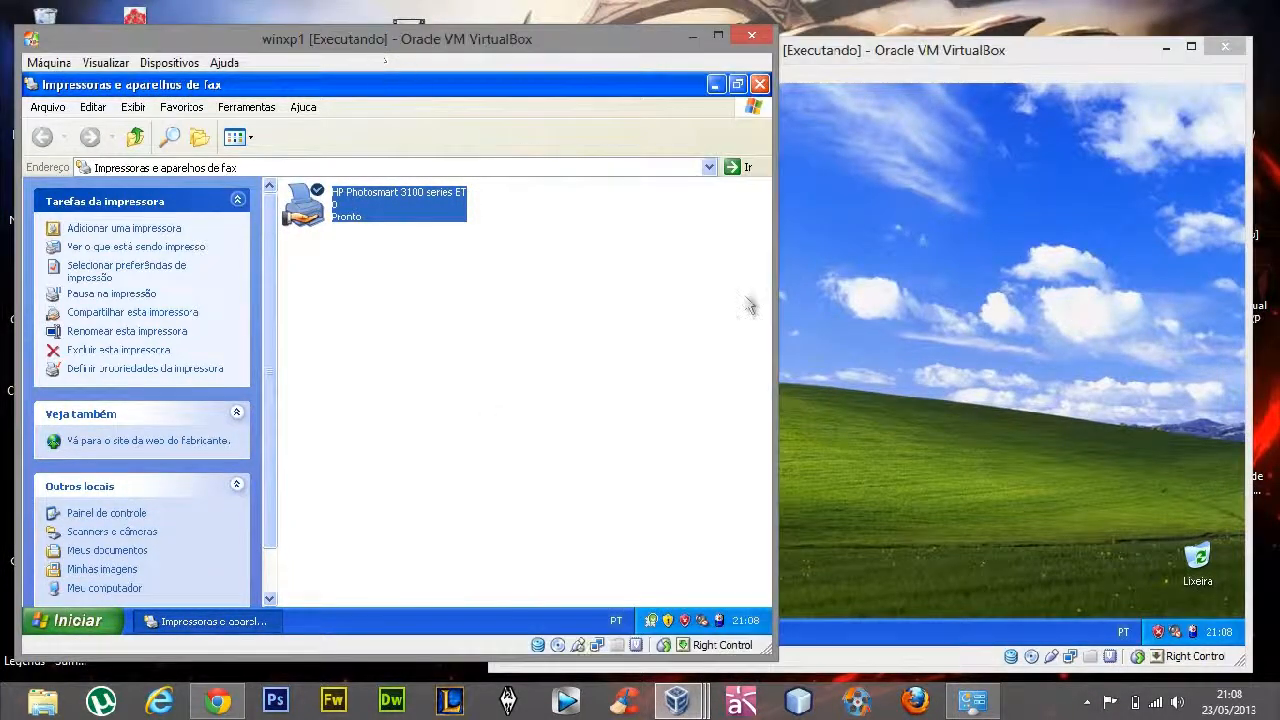
left_click(863, 309)
left_click(633, 325)
left_click(924, 321)
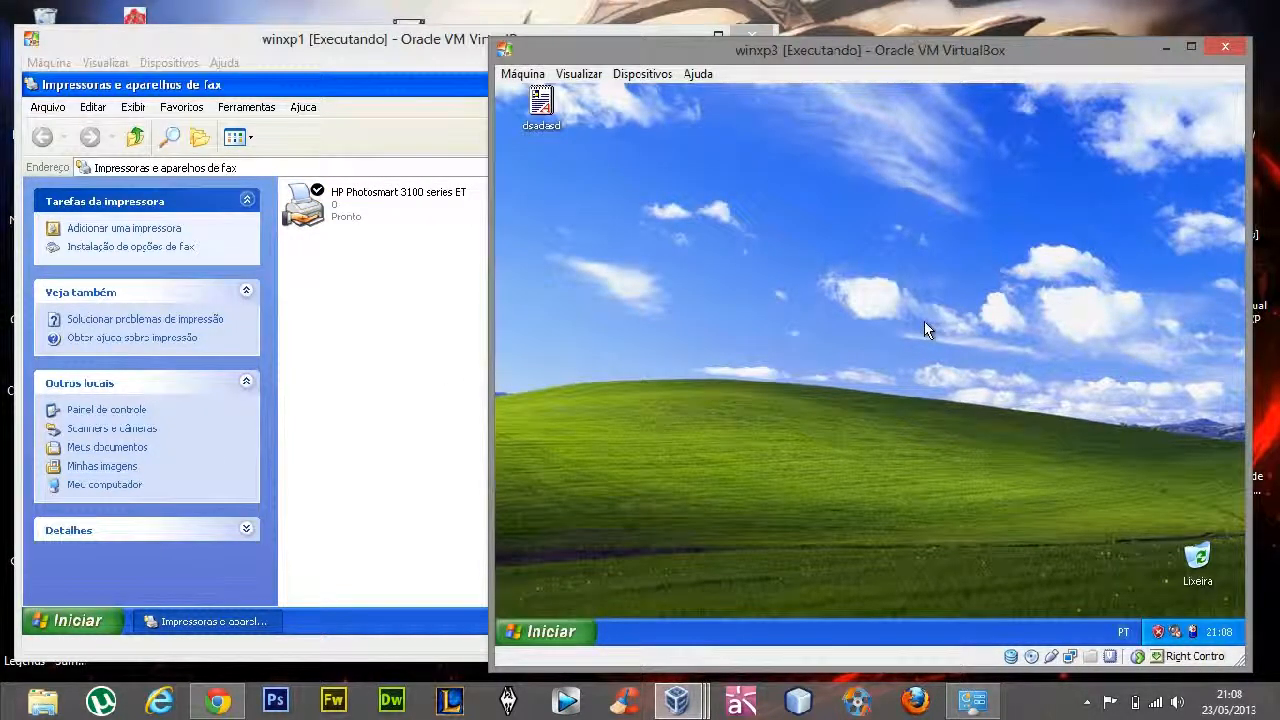
Bring up the host's Conexões de Rede window, minimize both virtual machines and maximize the connections window
left_click(1087, 702)
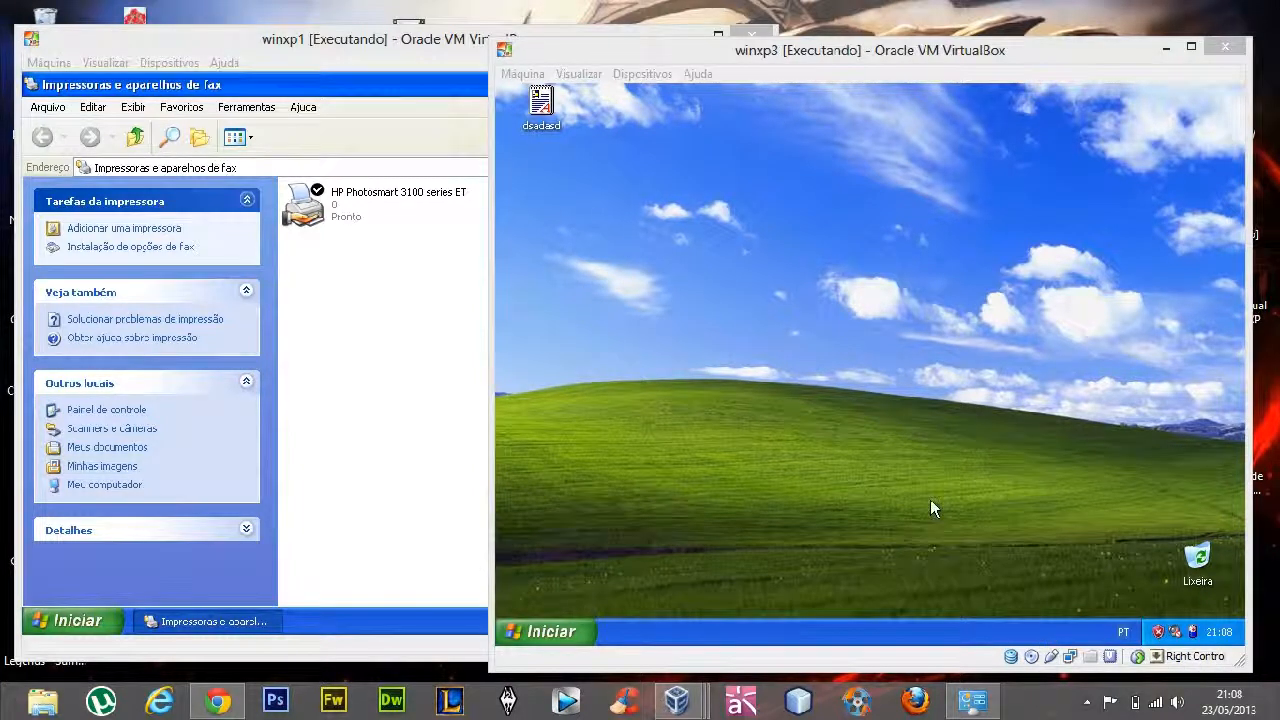
left_click(973, 700)
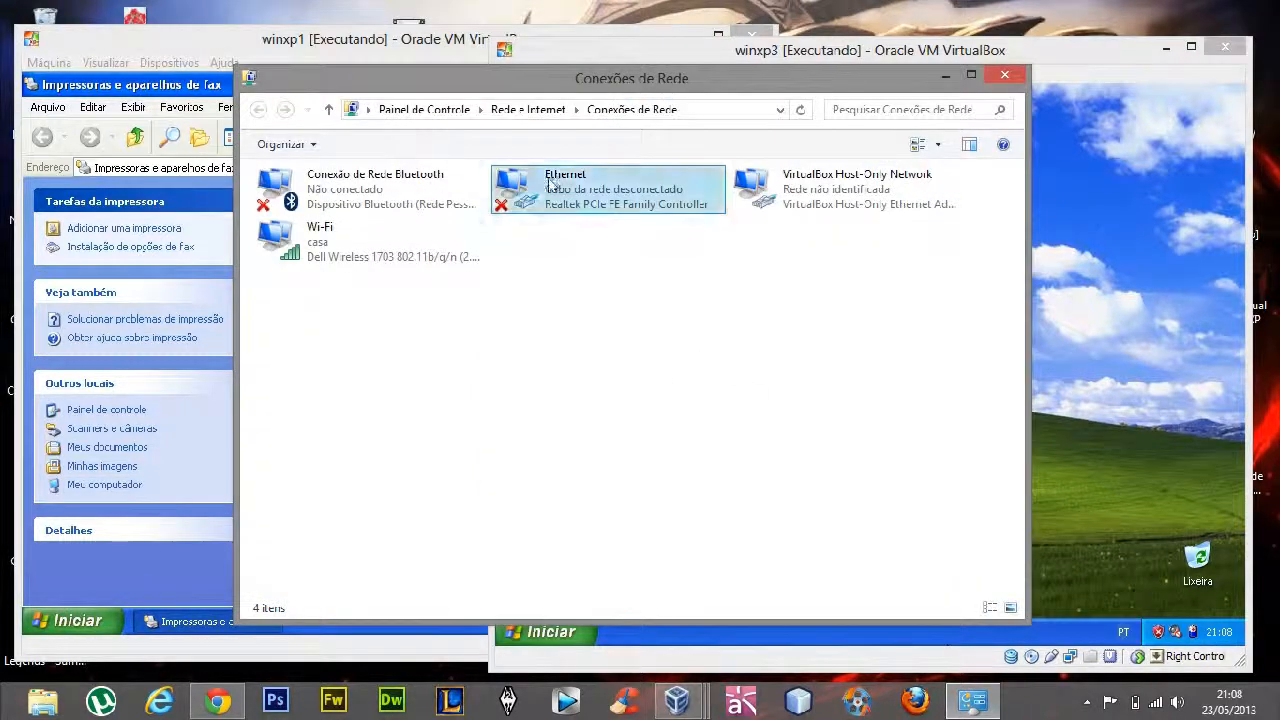
left_click_drag(537, 88, 514, 90)
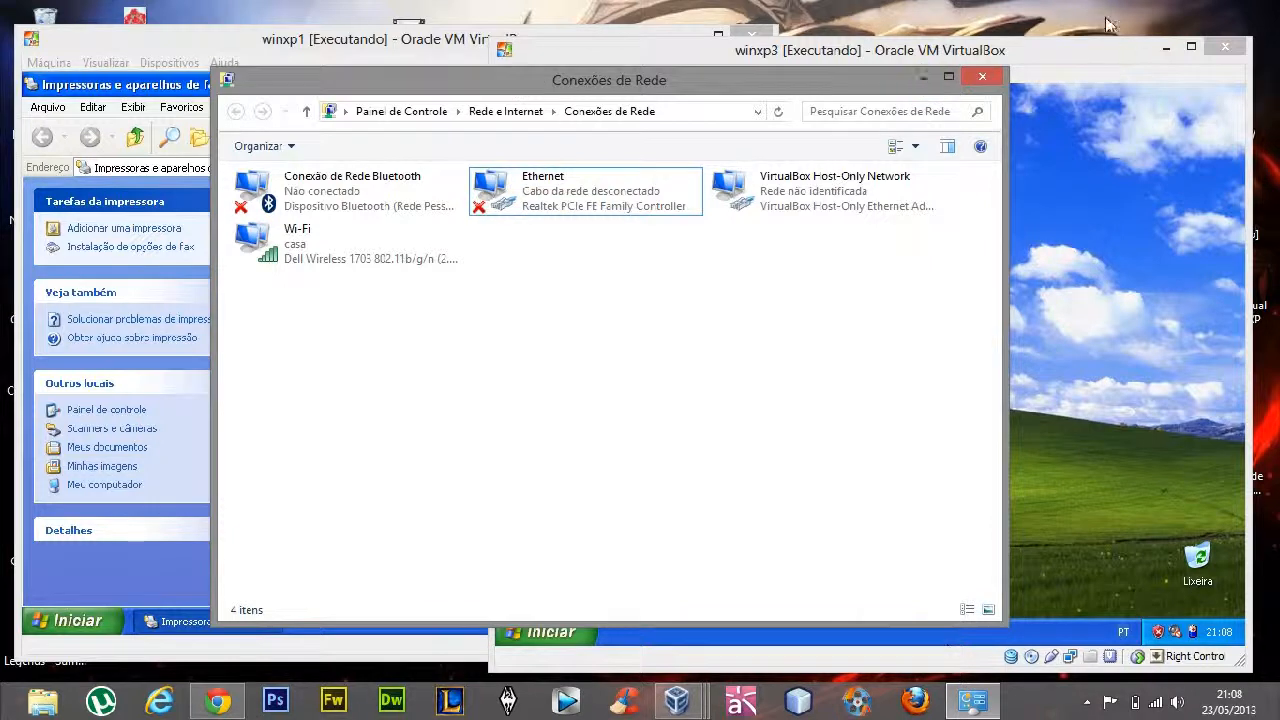
left_click(1163, 48)
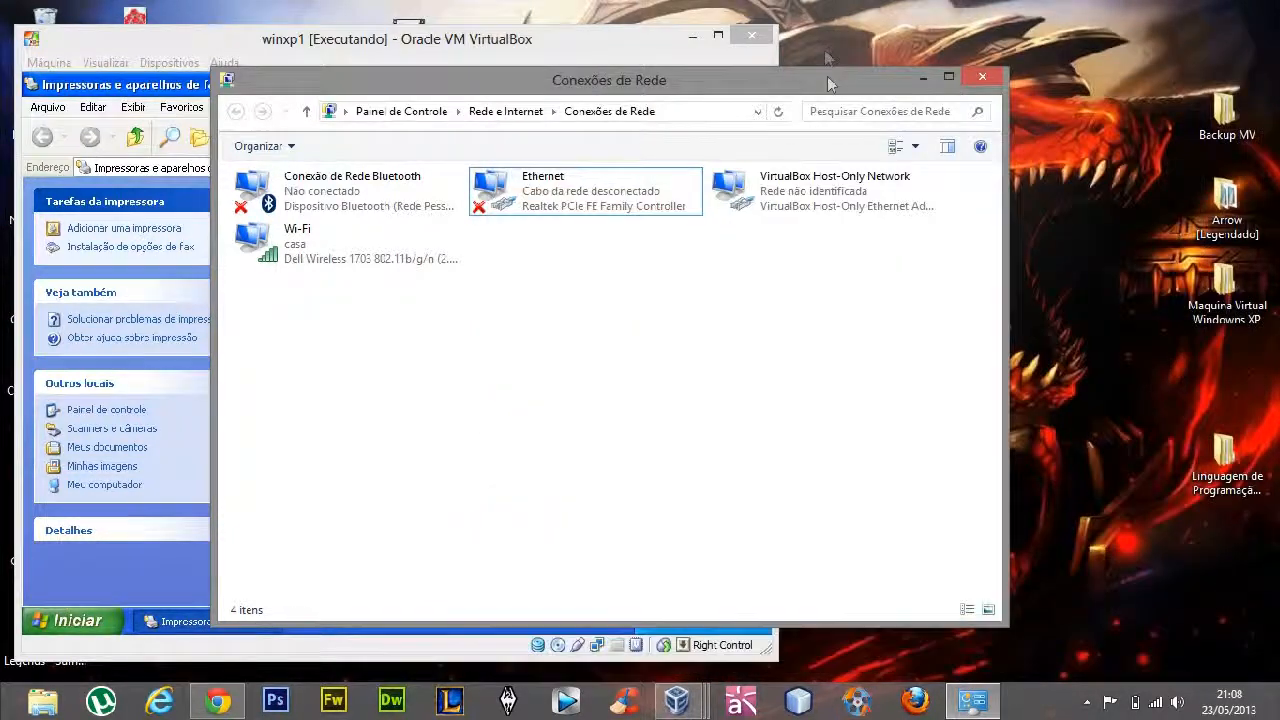
left_click(692, 37)
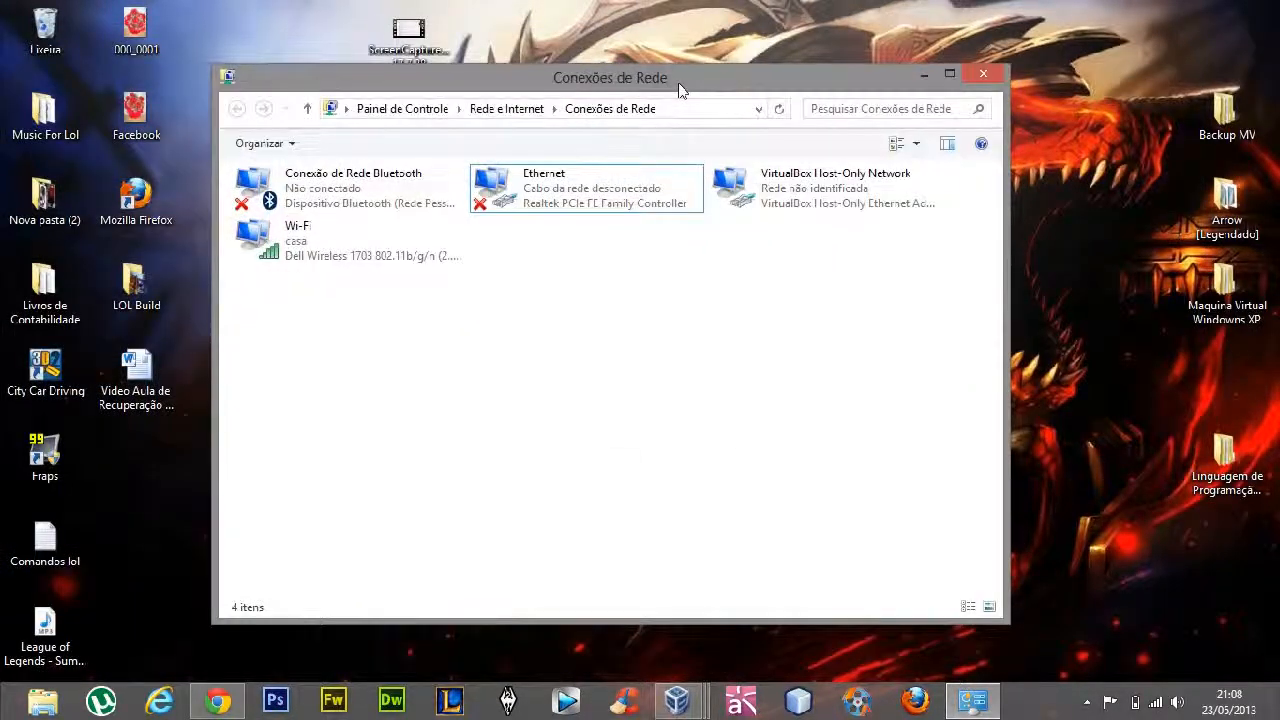
double_click(678, 90)
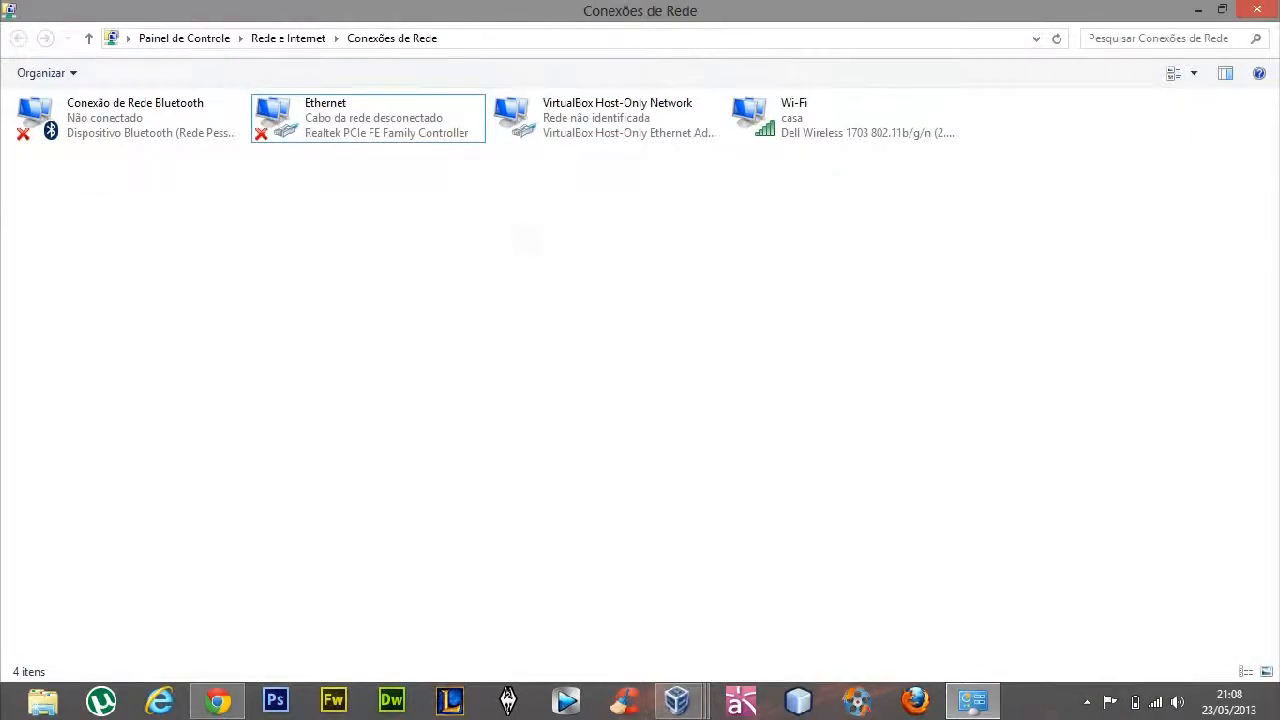
Compare the host's Ethernet and Wi-Fi connections and open the properties of the Wi-Fi connection
left_click(808, 137)
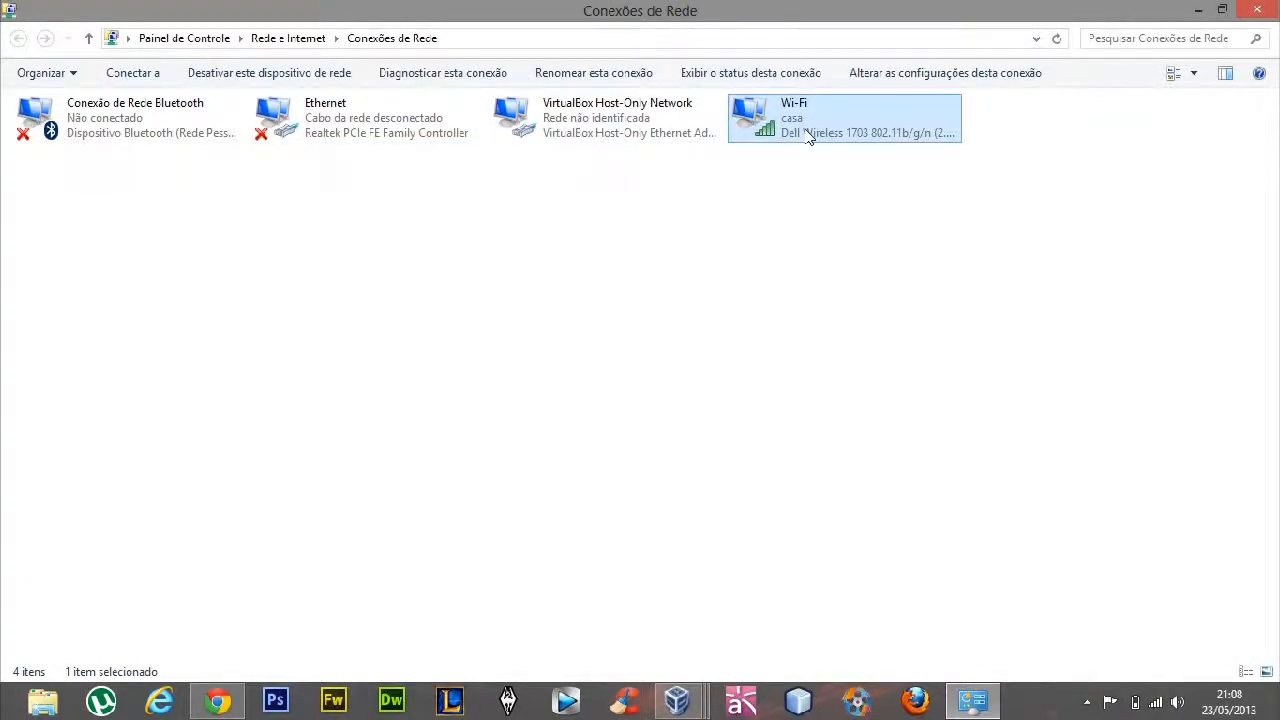
left_click(337, 171)
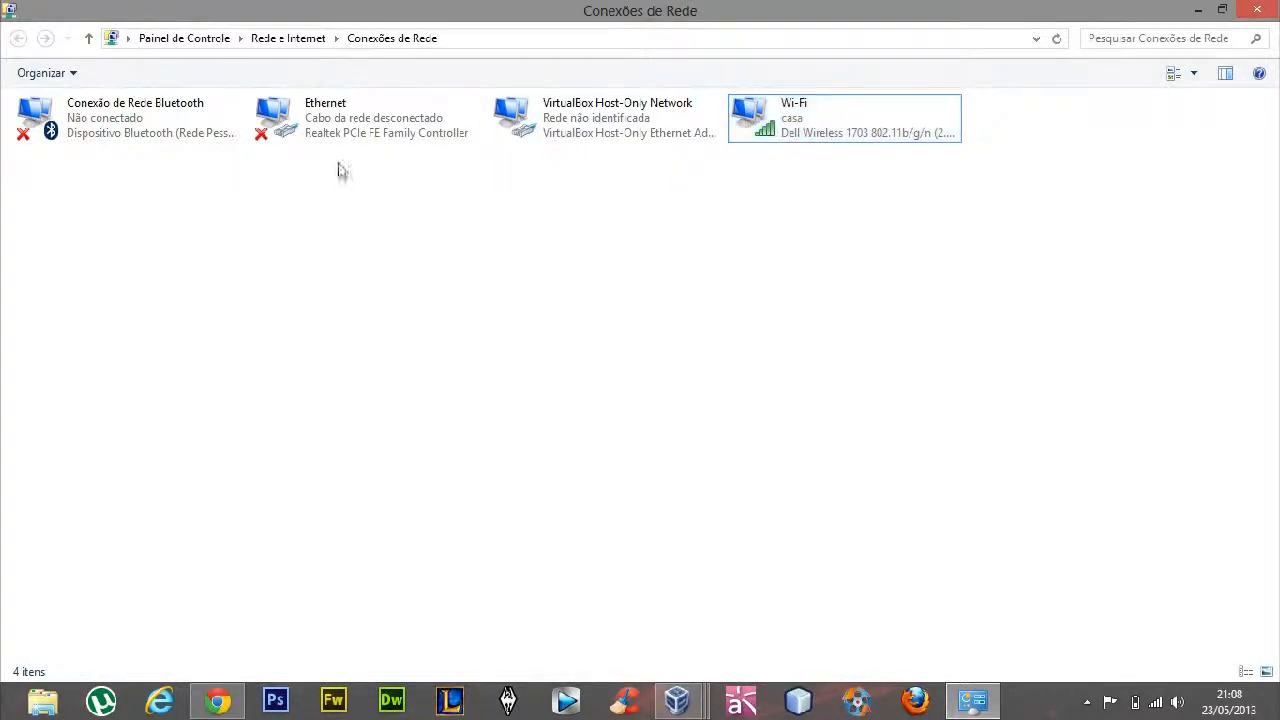
left_click(335, 140)
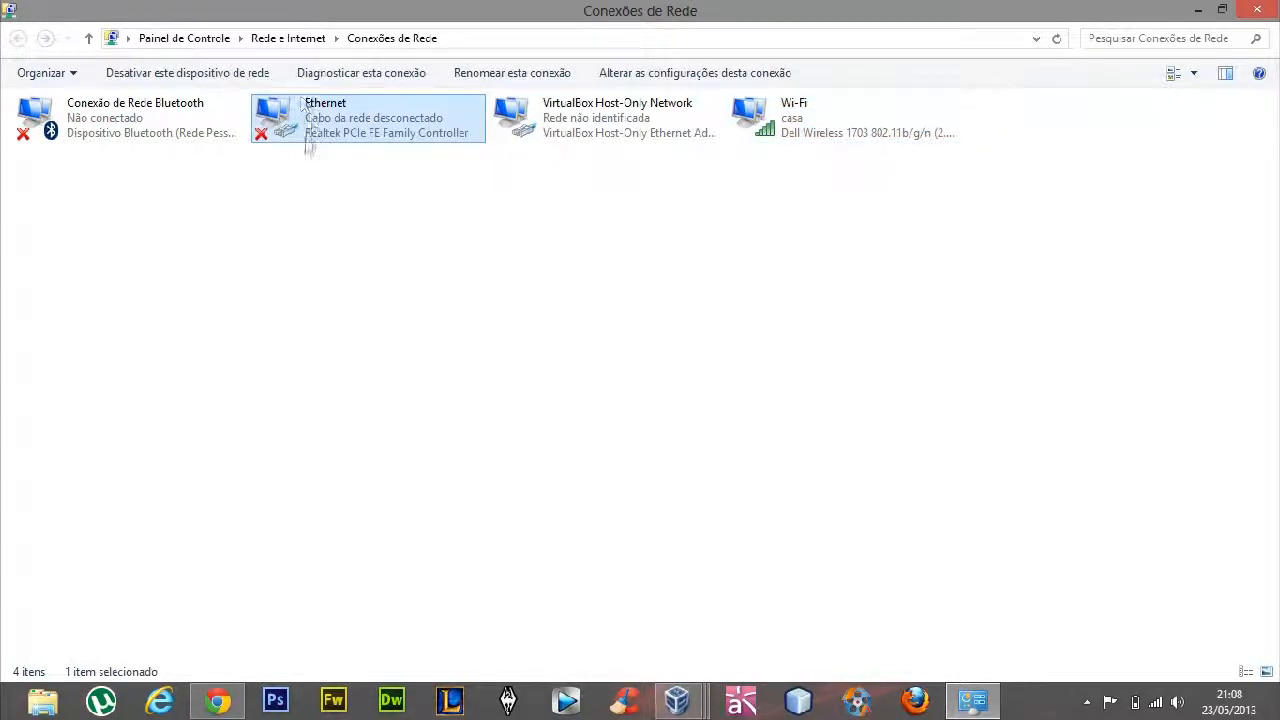
left_click(789, 138)
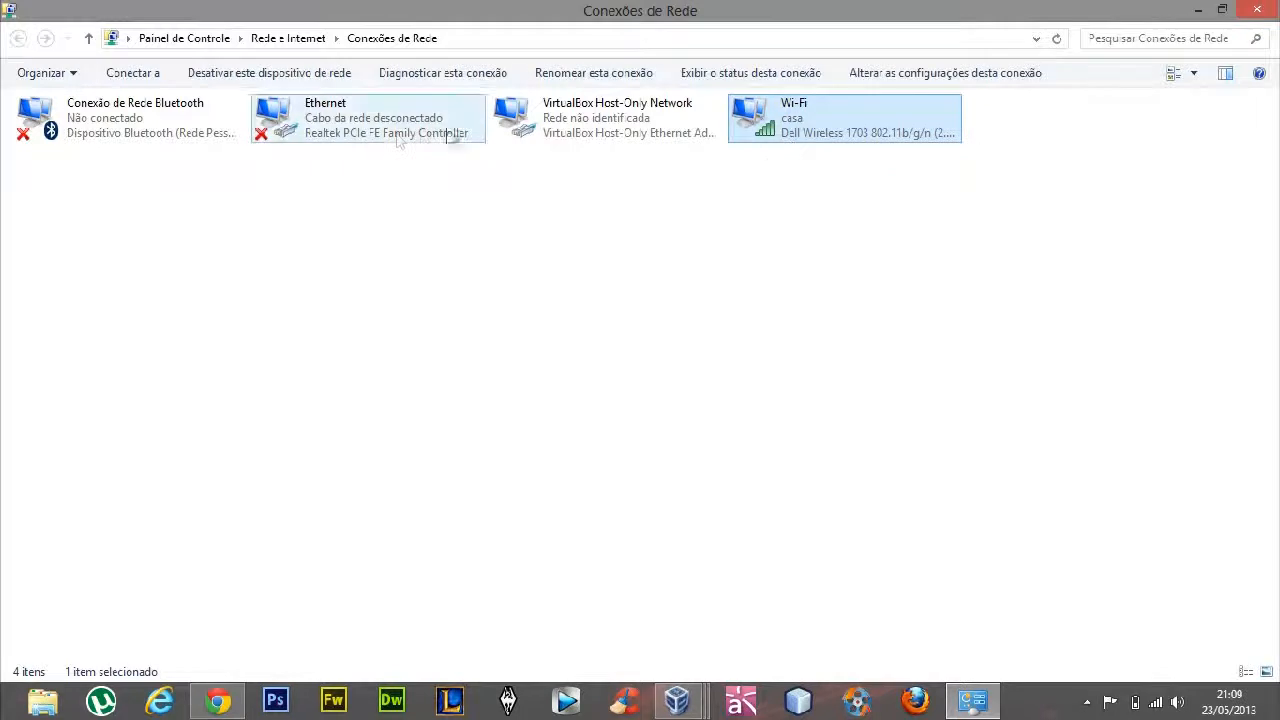
left_click(446, 131)
left_click(772, 128)
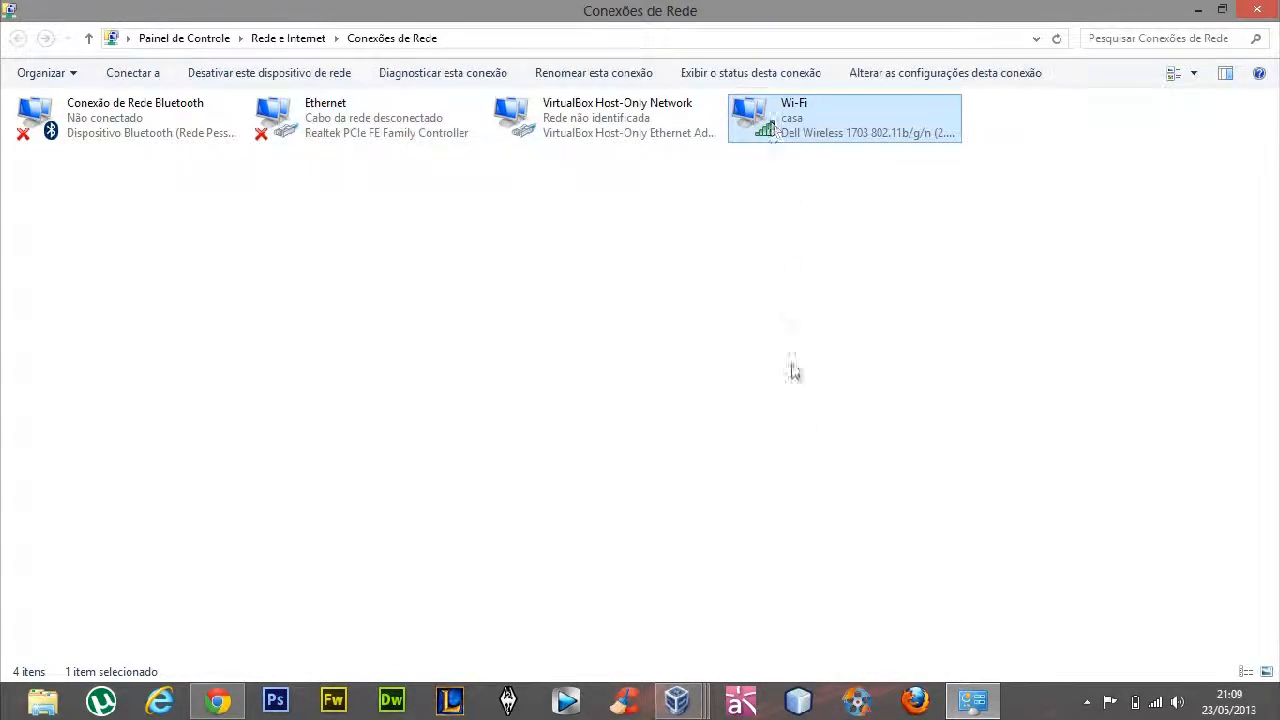
right_click(843, 123)
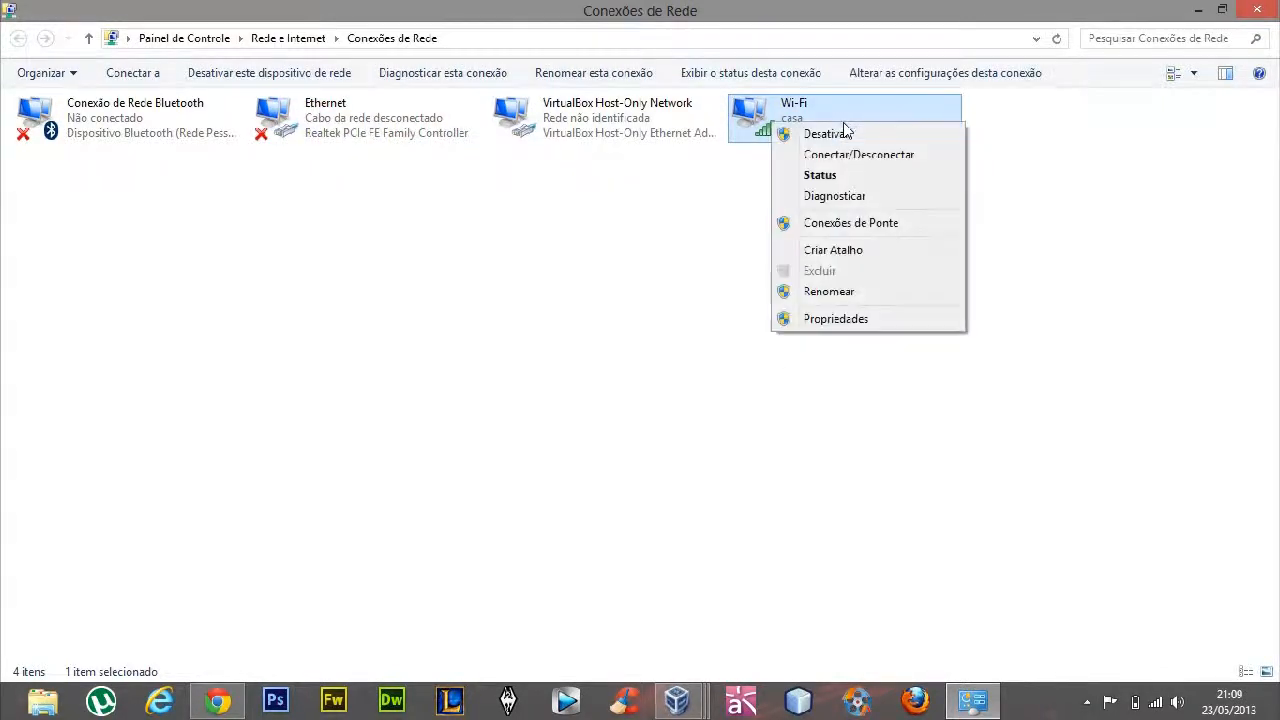
left_click(827, 320)
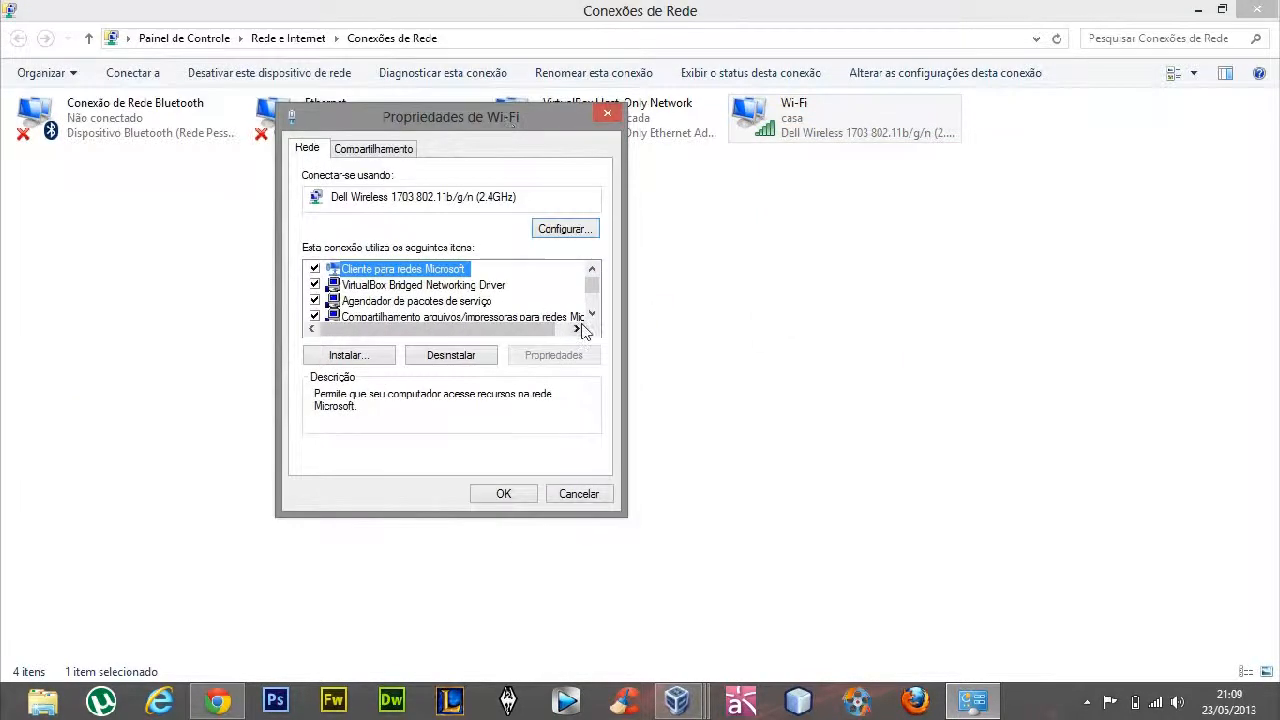
Locate Protocolo TCP/IP Versão 4 (TCP/IPv4) among the Wi-Fi connection's items and open its properties
scroll(590, 318, "down", 3)
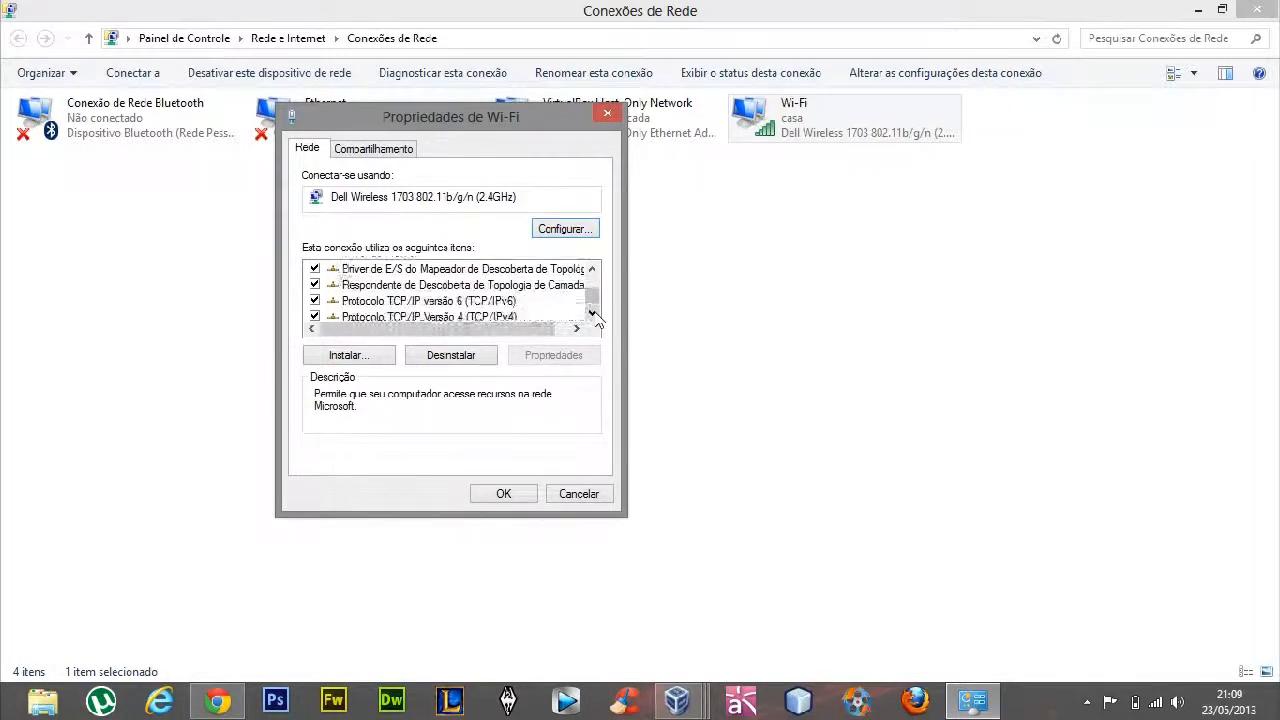
left_click(472, 286)
left_click(471, 300)
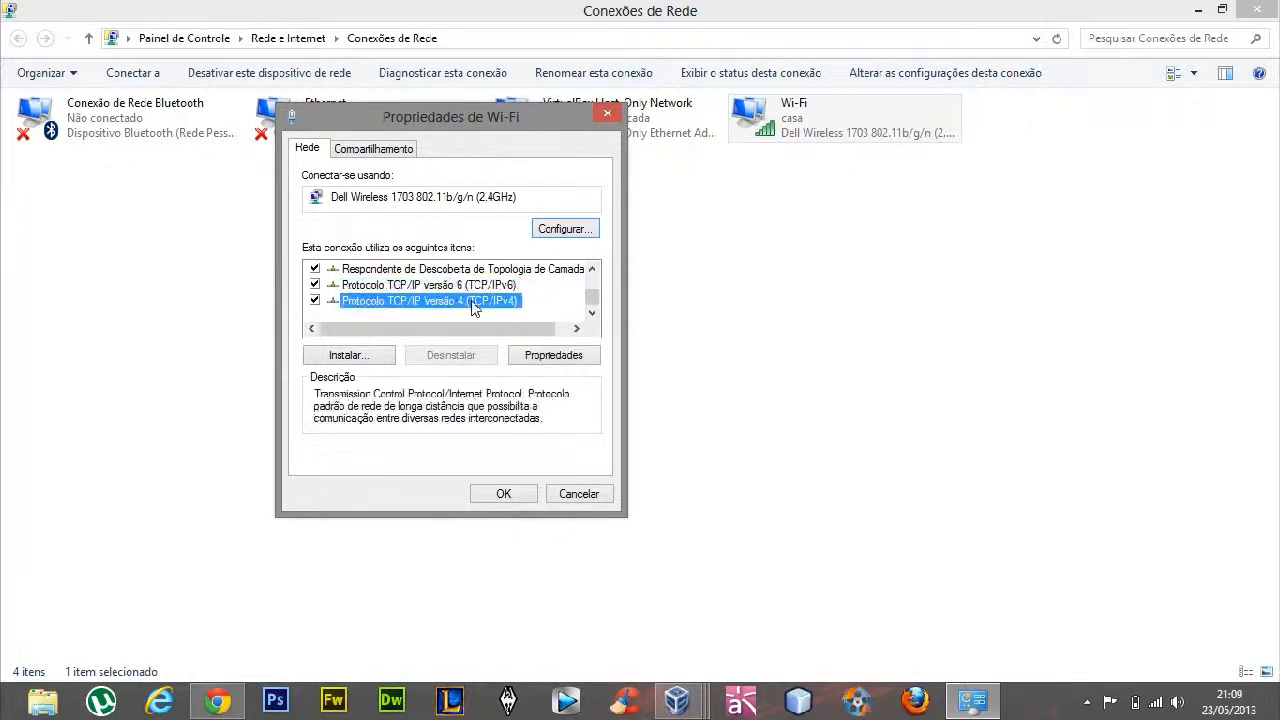
left_click(471, 286)
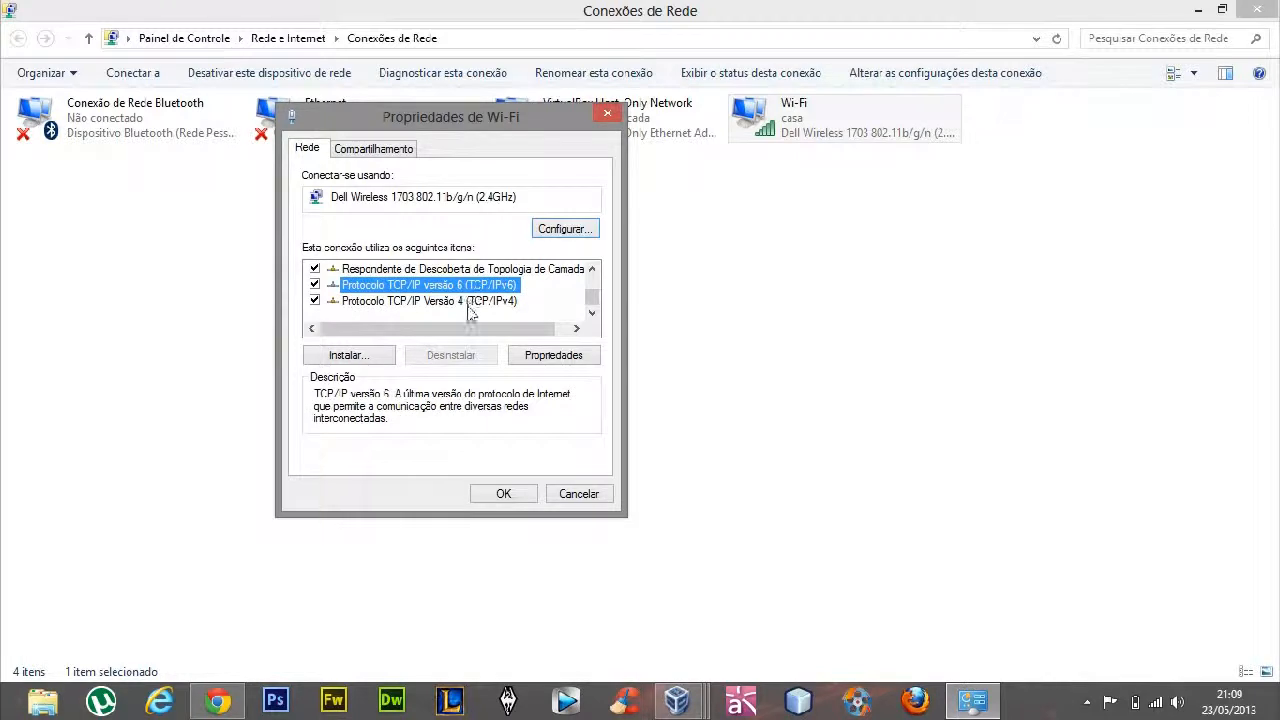
left_click(471, 303)
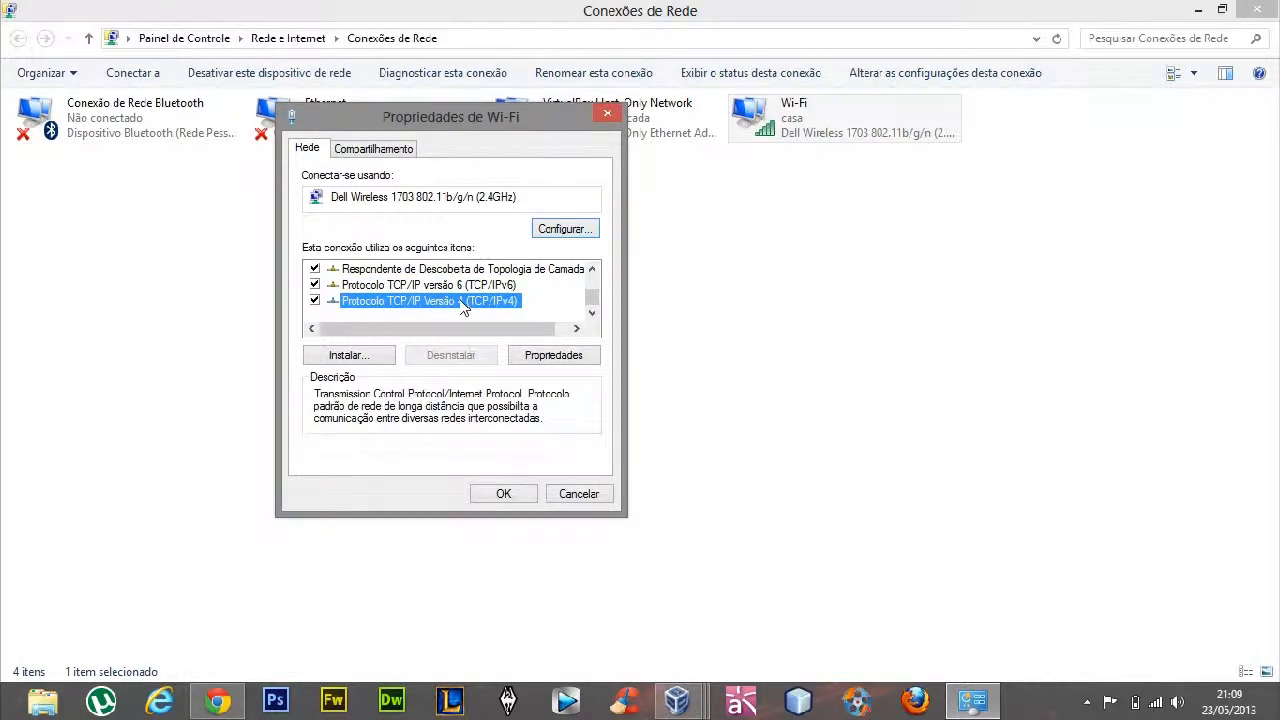
left_click(455, 286)
left_click(459, 303)
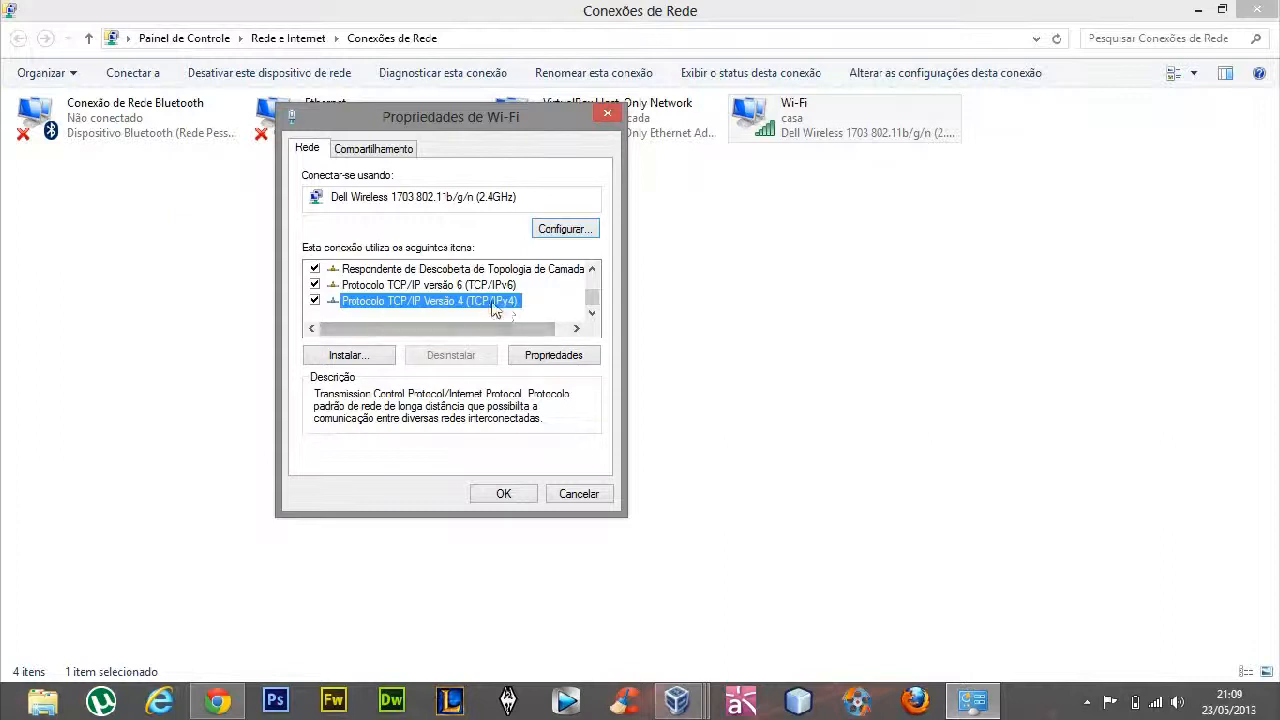
left_click(578, 357)
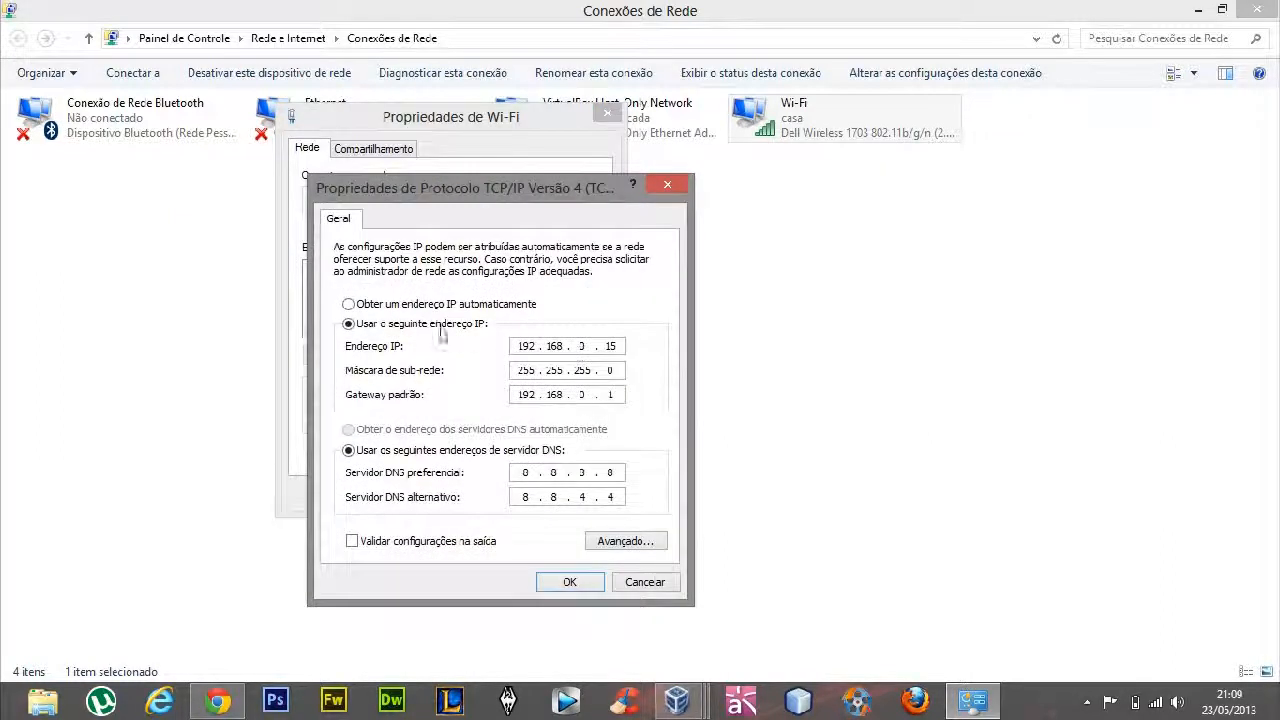
Clear the IPv4 settings by switching to automatic addressing and back to manual, and enter DNS servers 8.8.8.8 and 8.8.4.4
left_click(436, 305)
left_click(405, 430)
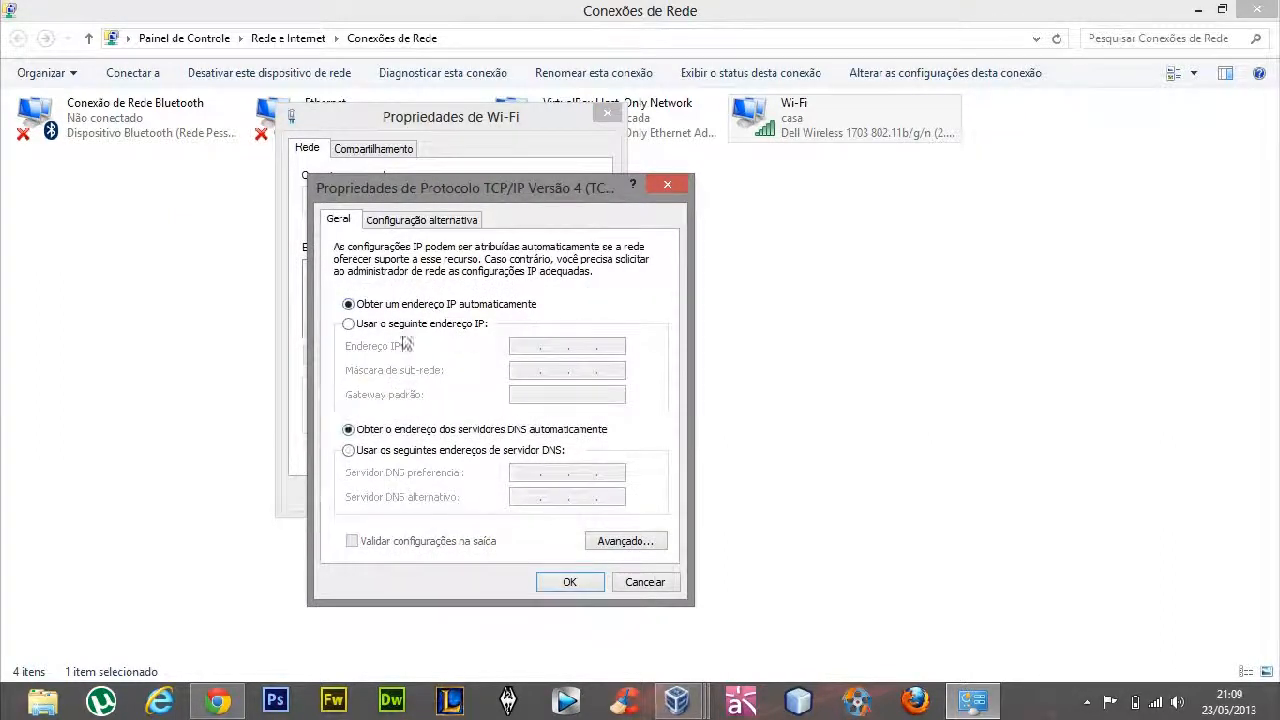
left_click(405, 324)
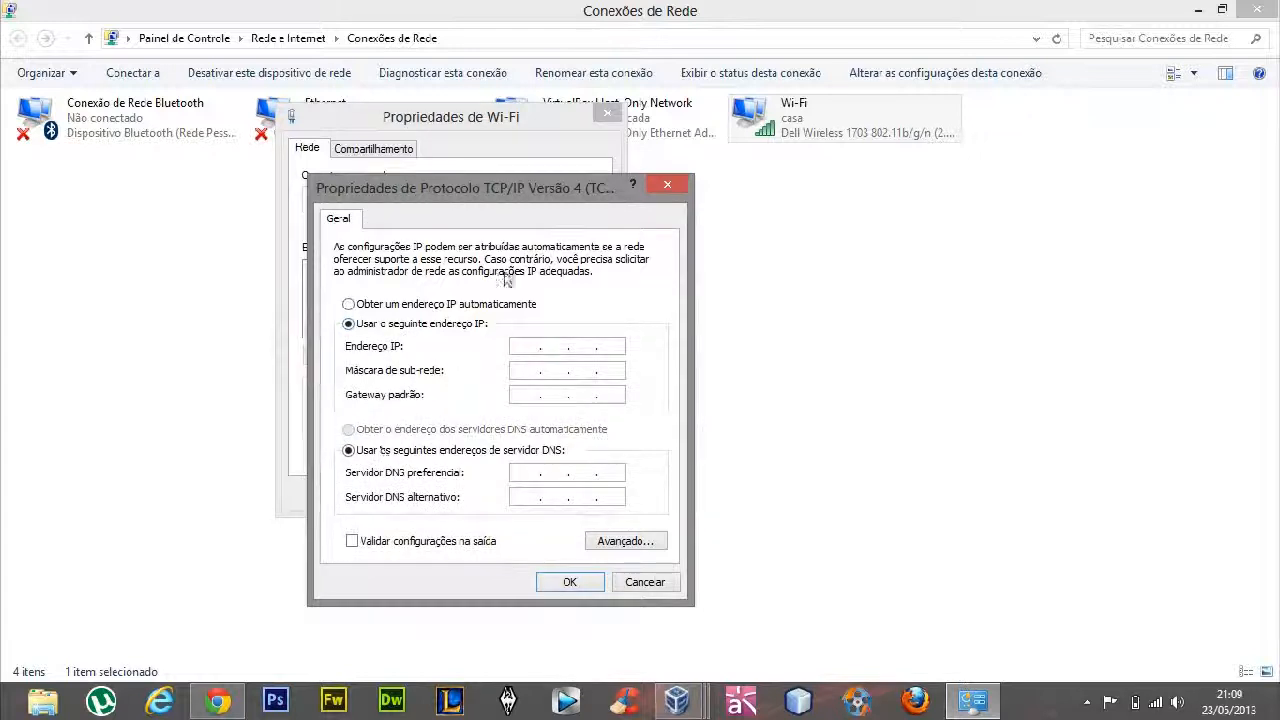
left_click_drag(485, 188, 675, 133)
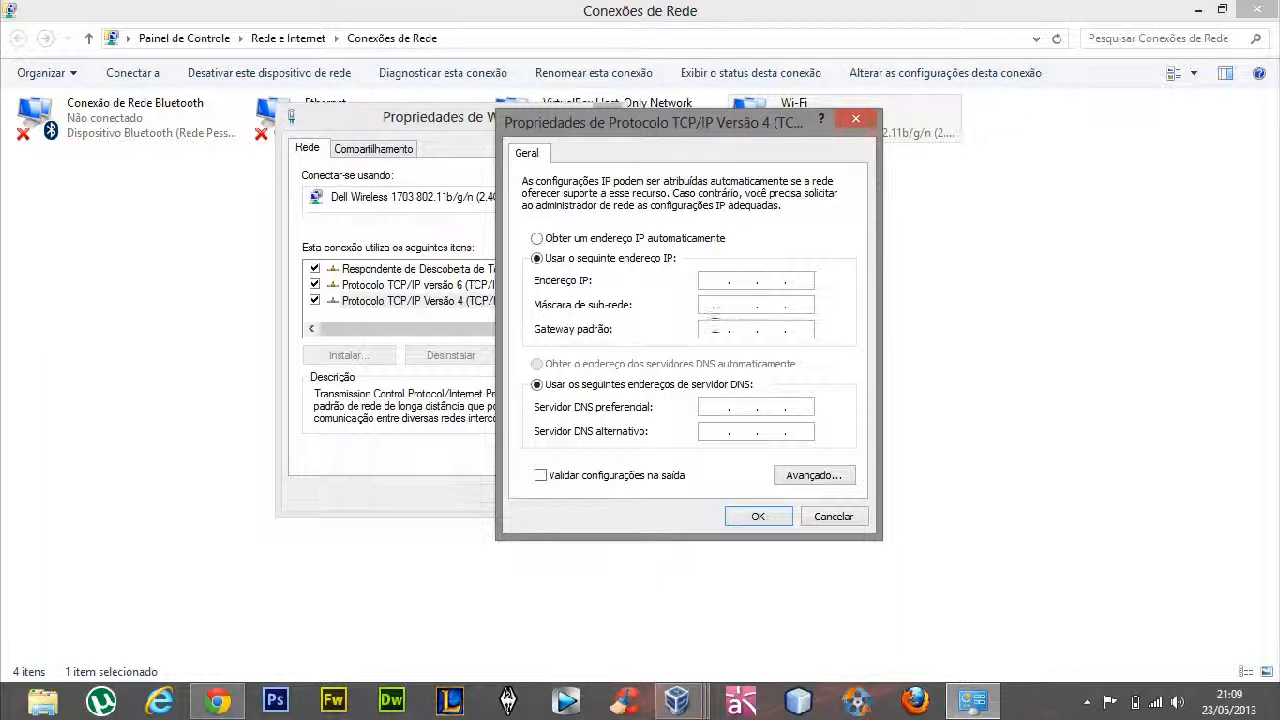
left_click(803, 329)
type("8.")
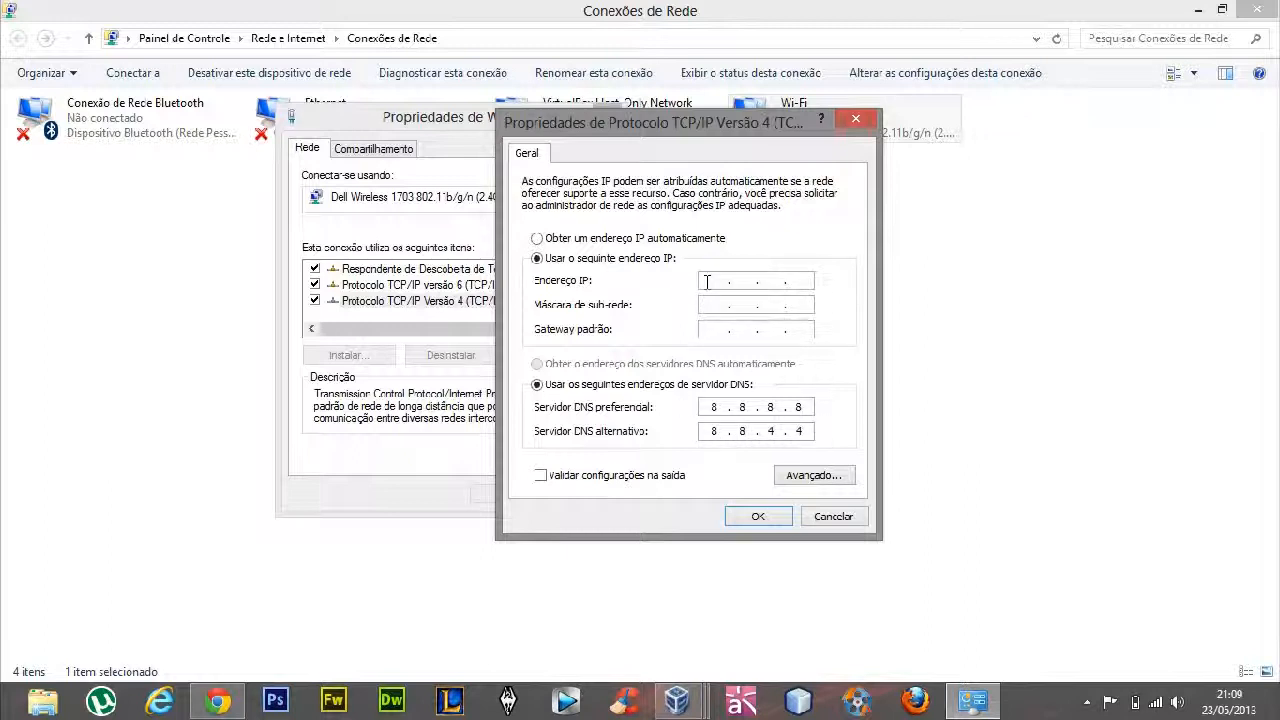
Set IP address 192.168.0.15, subnet mask 255.255.255.0 and default gateway 192.168.0.1, and save the Wi-Fi connection's settings
type("192.168.0.1")
type("5")
left_click(709, 304)
left_click(712, 330)
type("19")
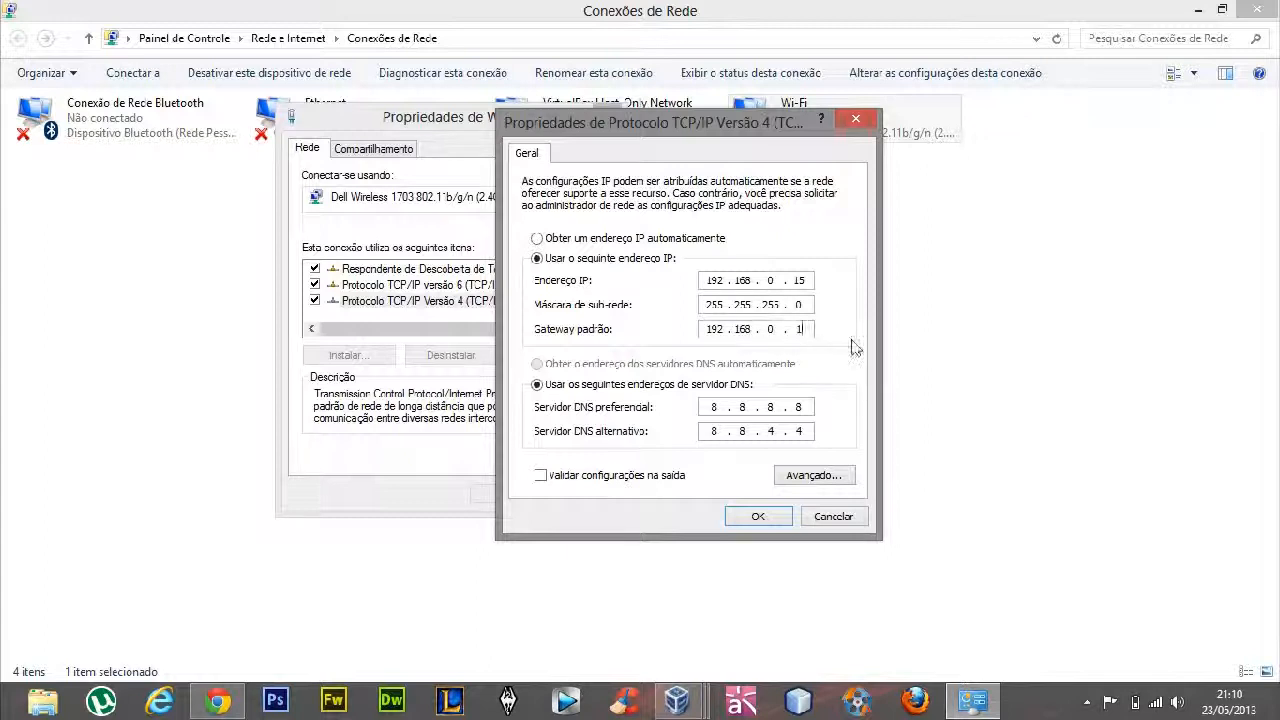
double_click(799, 329)
double_click(713, 407)
left_click(757, 515)
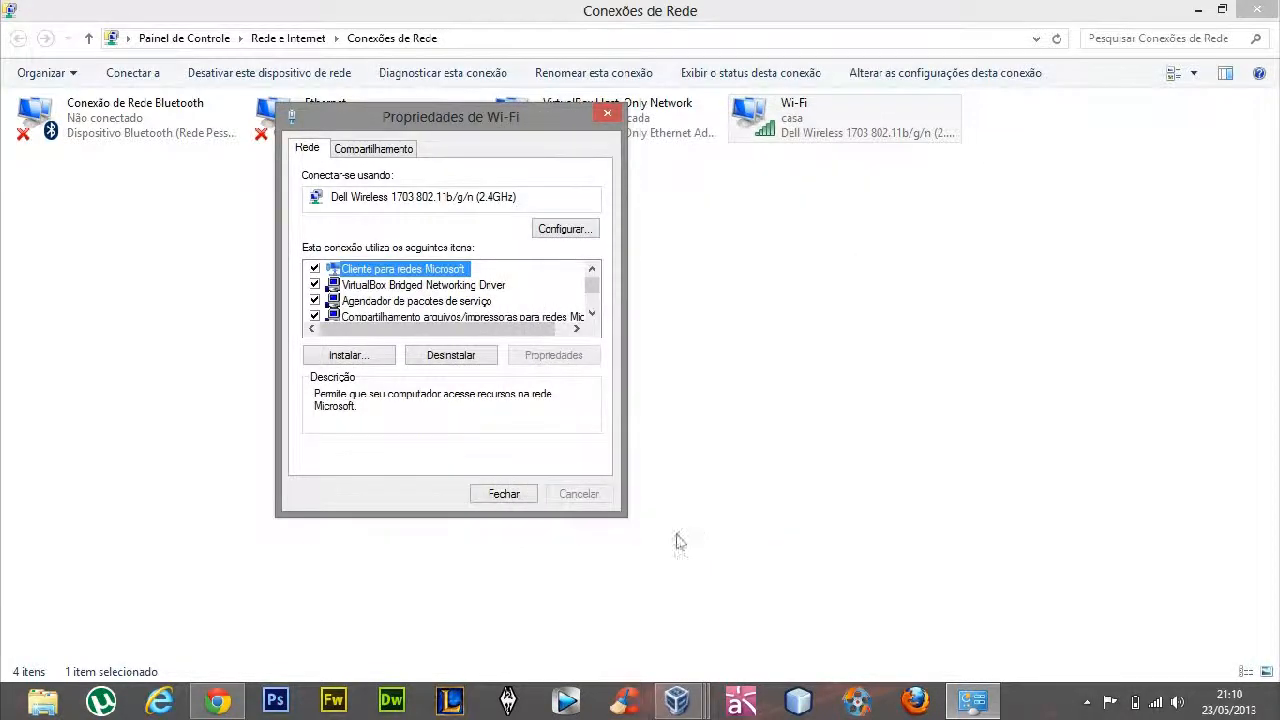
left_click(505, 494)
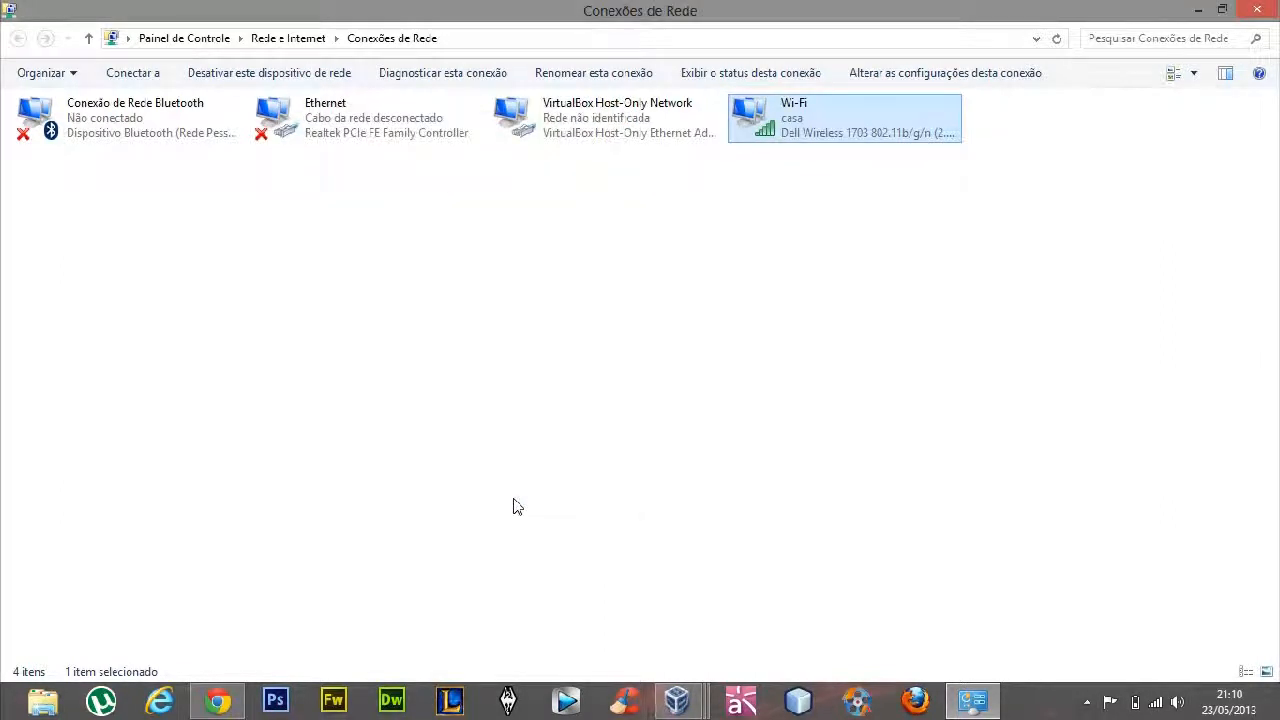
Switch to Chrome to view the Thomson gateway's LAN configuration page with its DHCP server settings
left_click(513, 507)
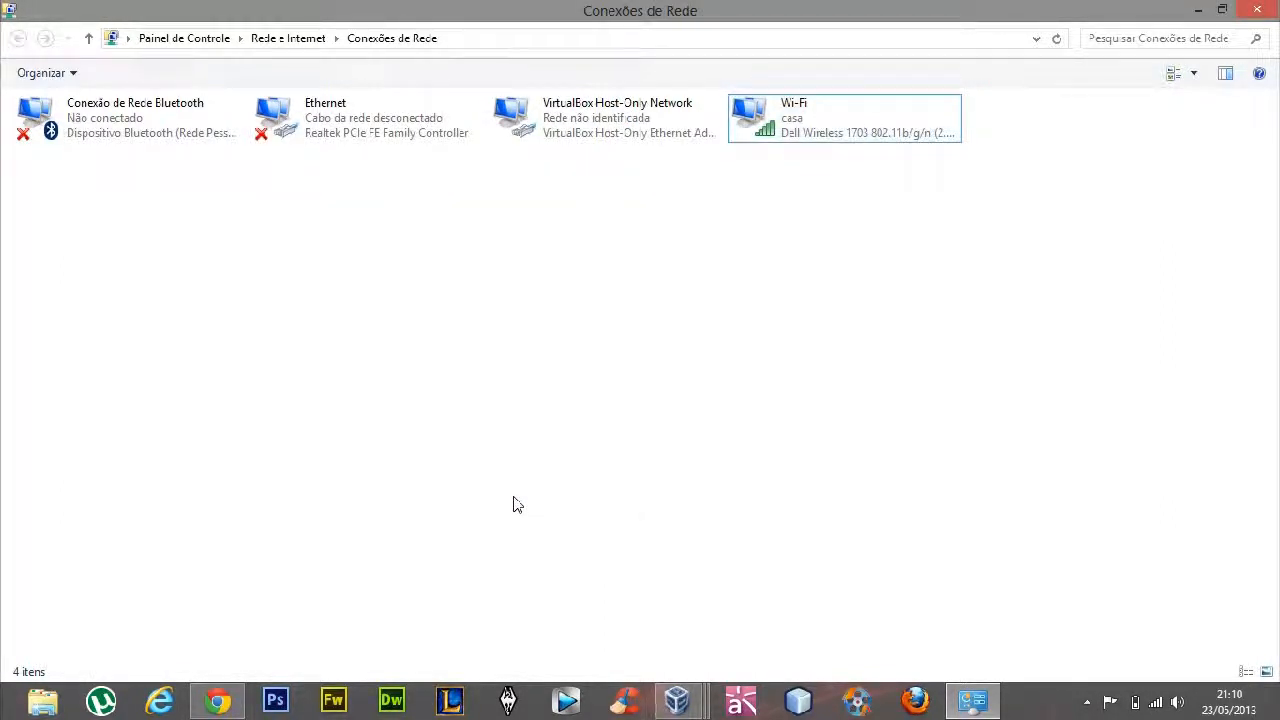
left_click_drag(513, 505, 832, 424)
left_click(216, 700)
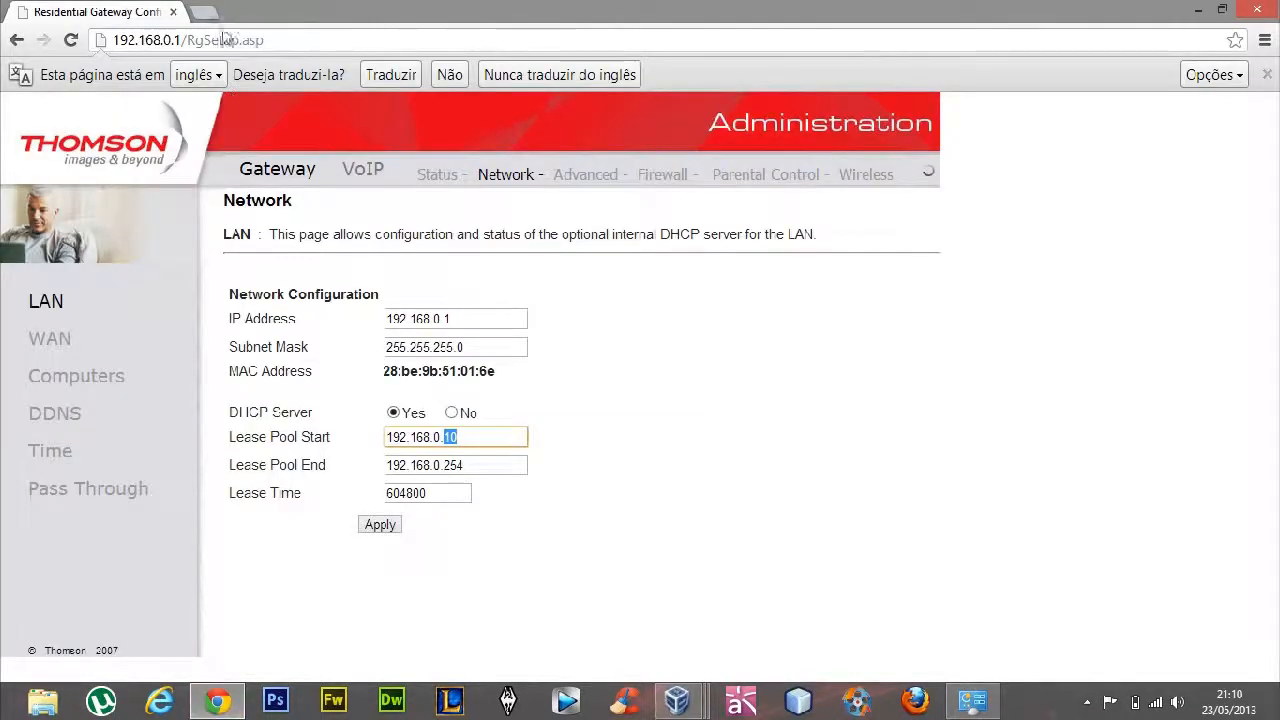
Load terra.com.br in a new browser tab to test internet access, and close that tab
left_click(205, 13)
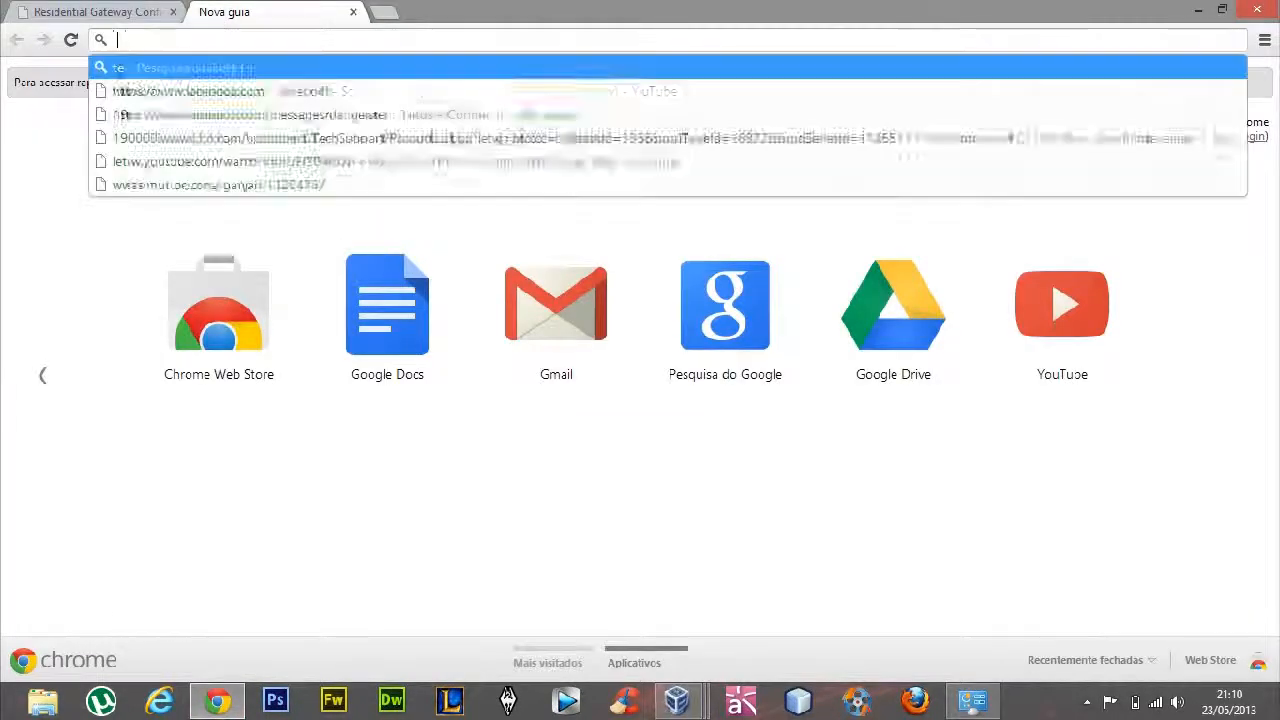
type("terra.com.br")
key("Return")
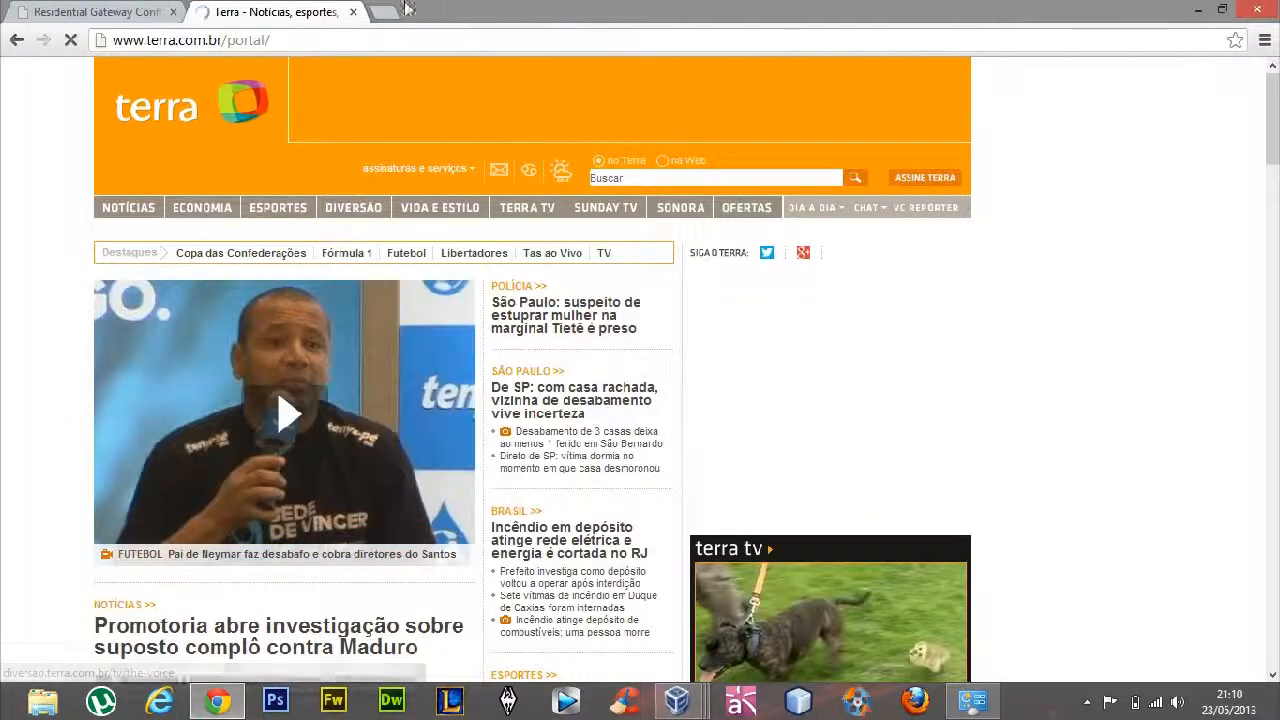
left_click(352, 12)
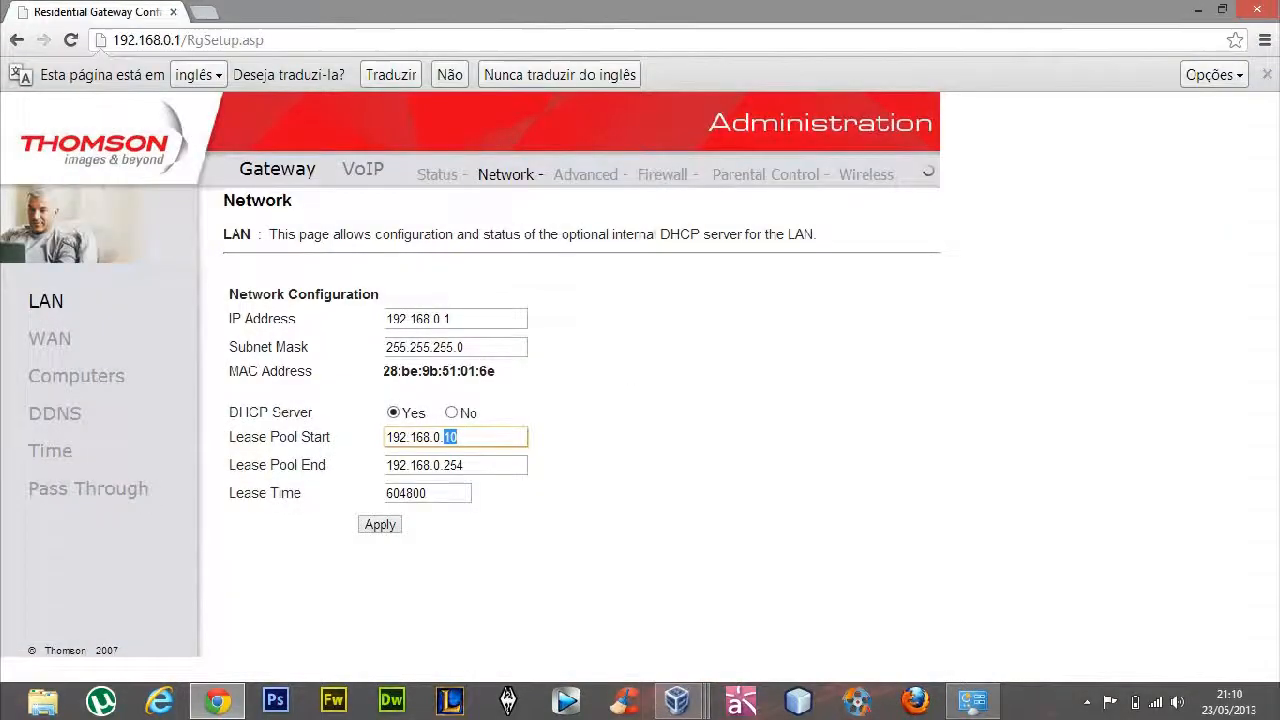
Open the network computer \\192.168.0.11 through the Run dialog to list its shared items
mouse_move(965, 705)
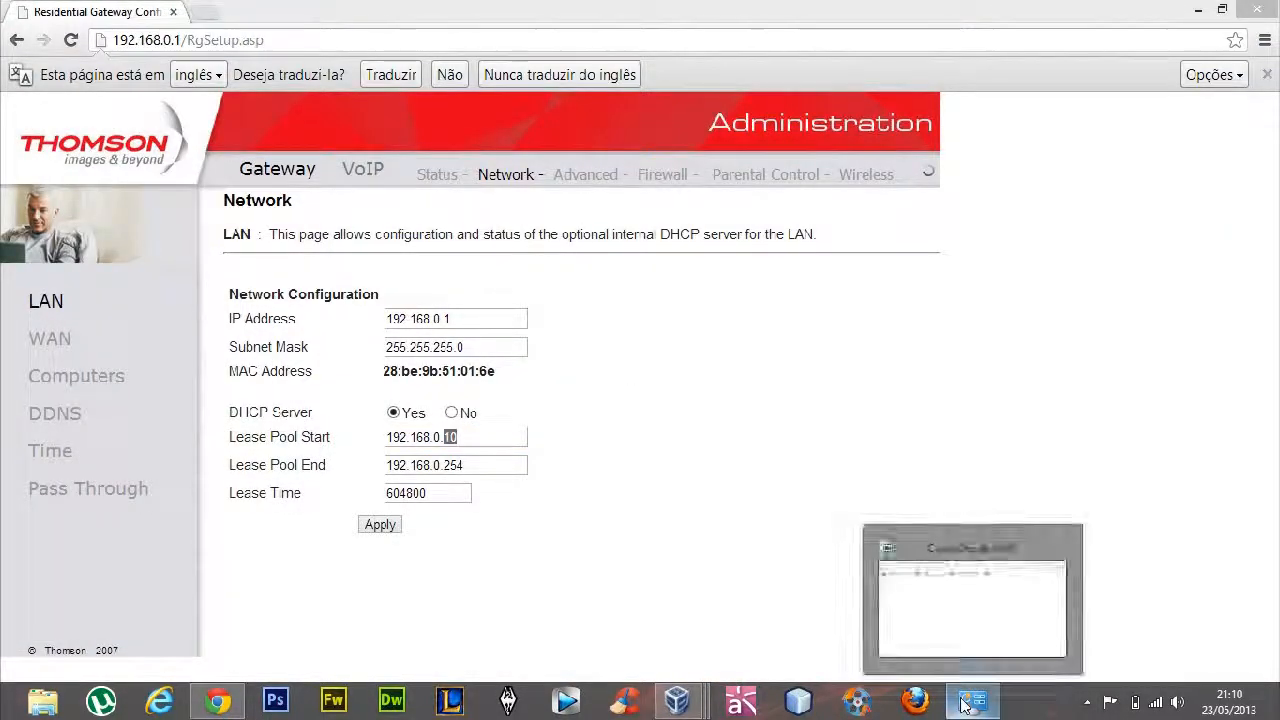
key("super+r")
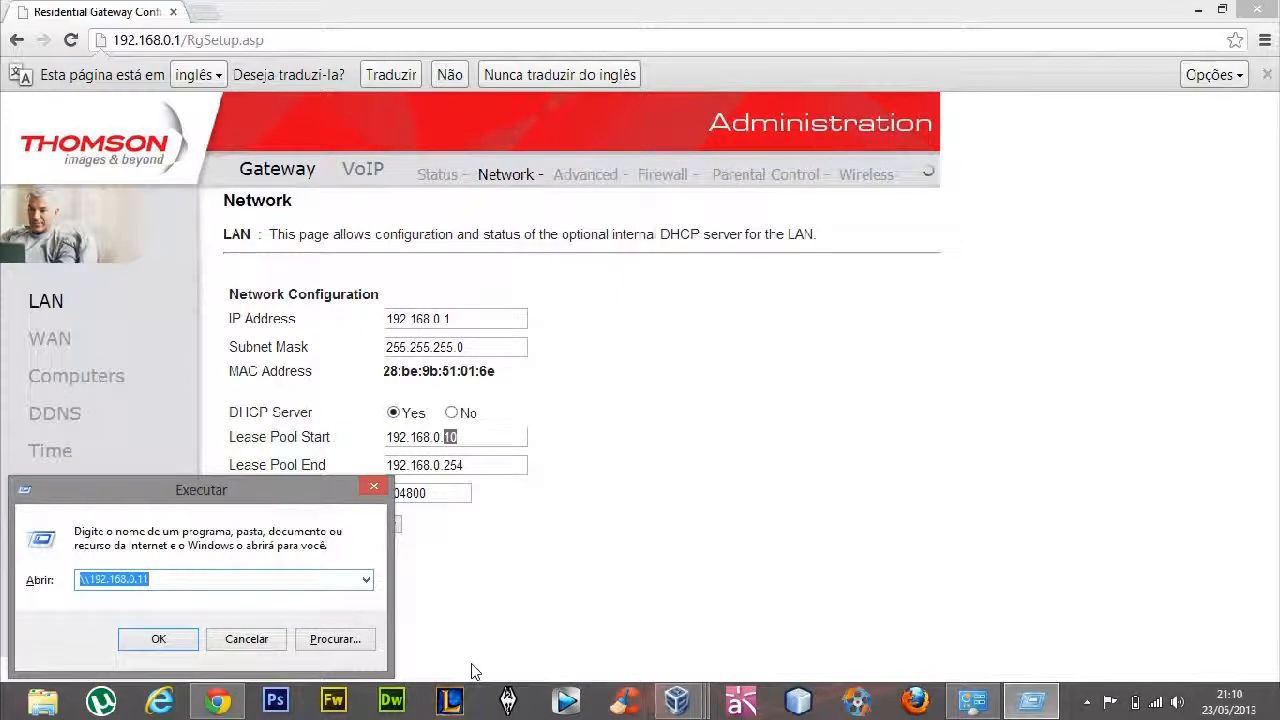
key("BackSpace")
type("\\\\1")
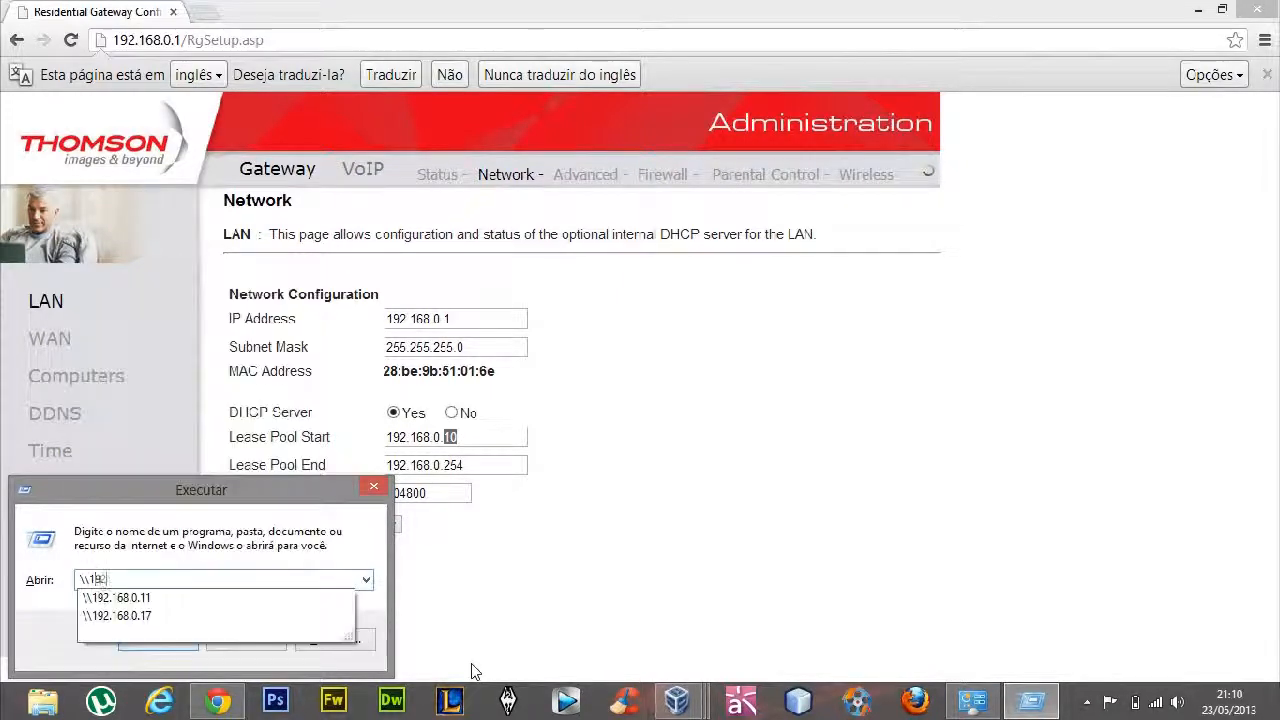
type("92")
key("Down")
key("Return")
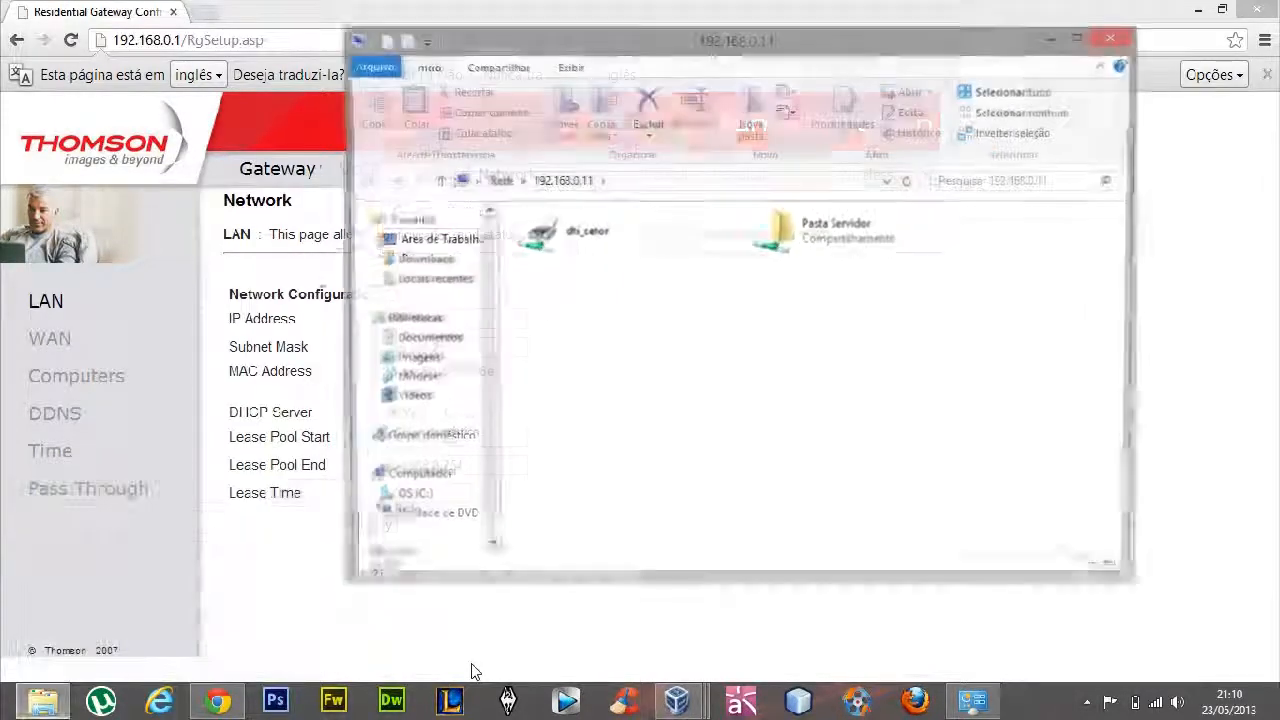
Select the shared printer dti_setor among the network computer's items
left_click(546, 252)
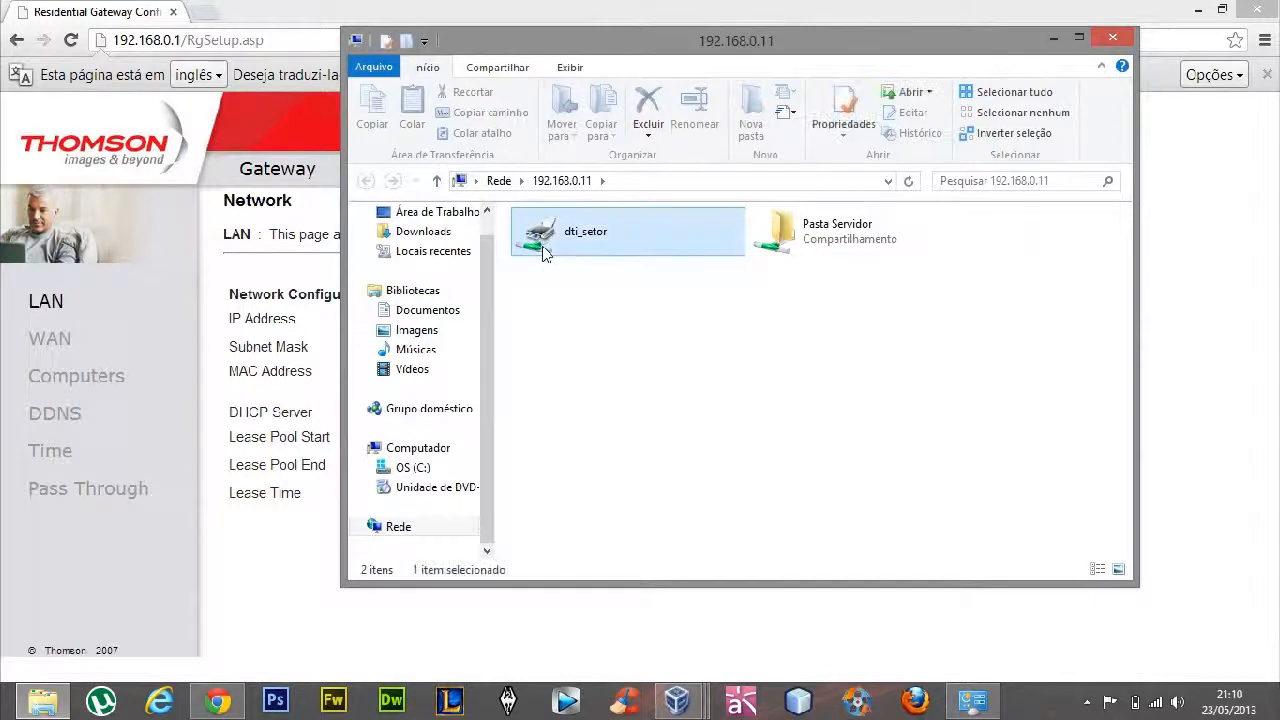
left_click(593, 356)
left_click(557, 225)
left_click(594, 349)
left_click(568, 251)
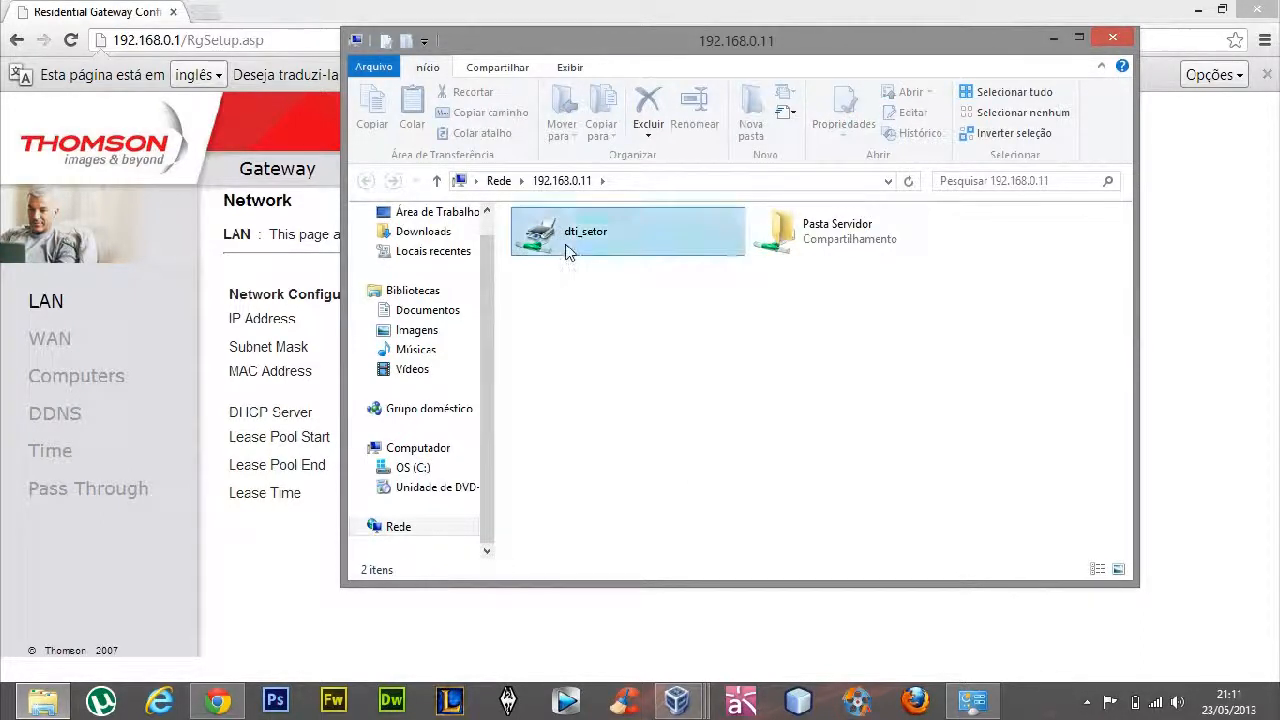
left_click(606, 373)
left_click(575, 247)
Delete the file Cópia (6) de Novo(a) Documento RTF from the documentos folder inside the shared Pasta Servidor
double_click(829, 248)
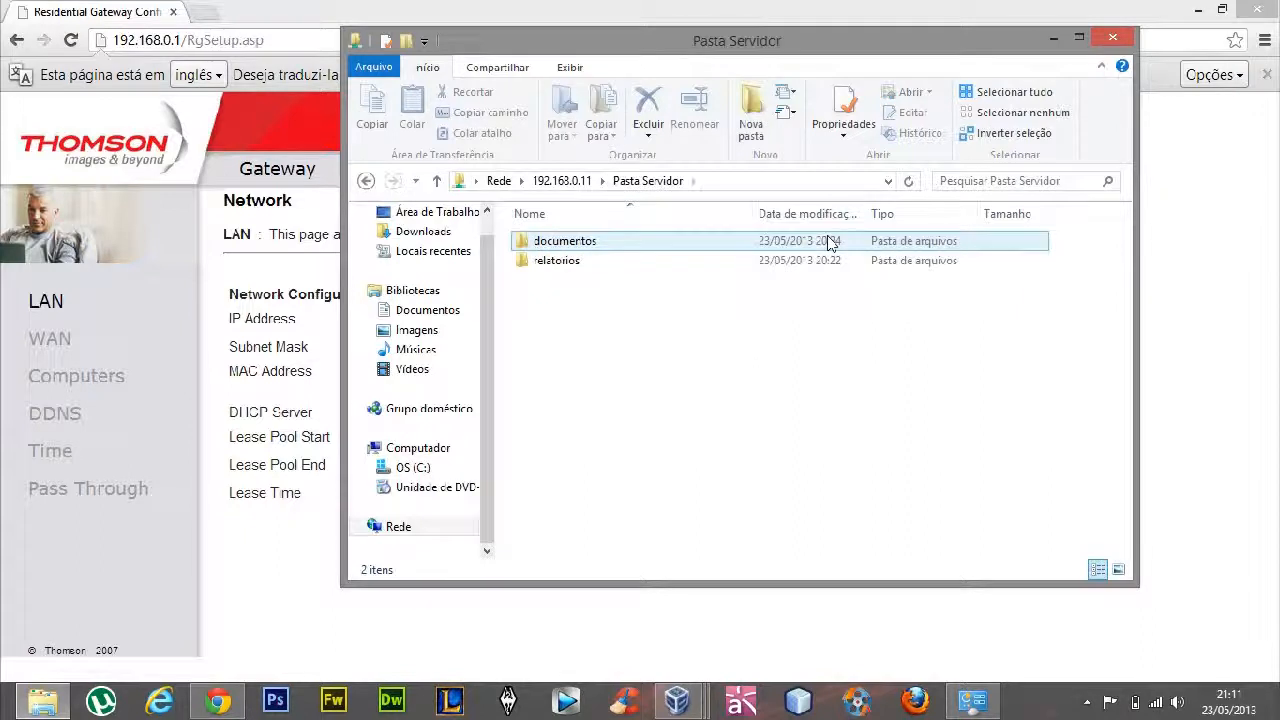
double_click(738, 240)
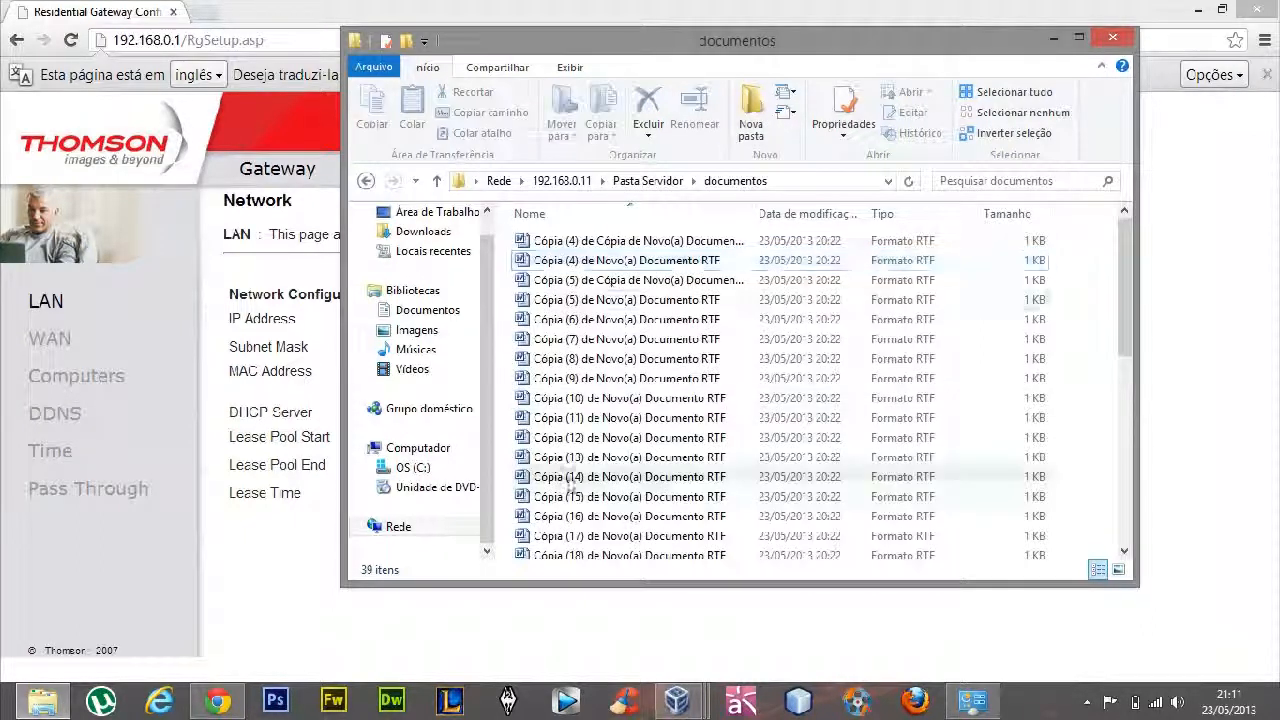
left_click(578, 324)
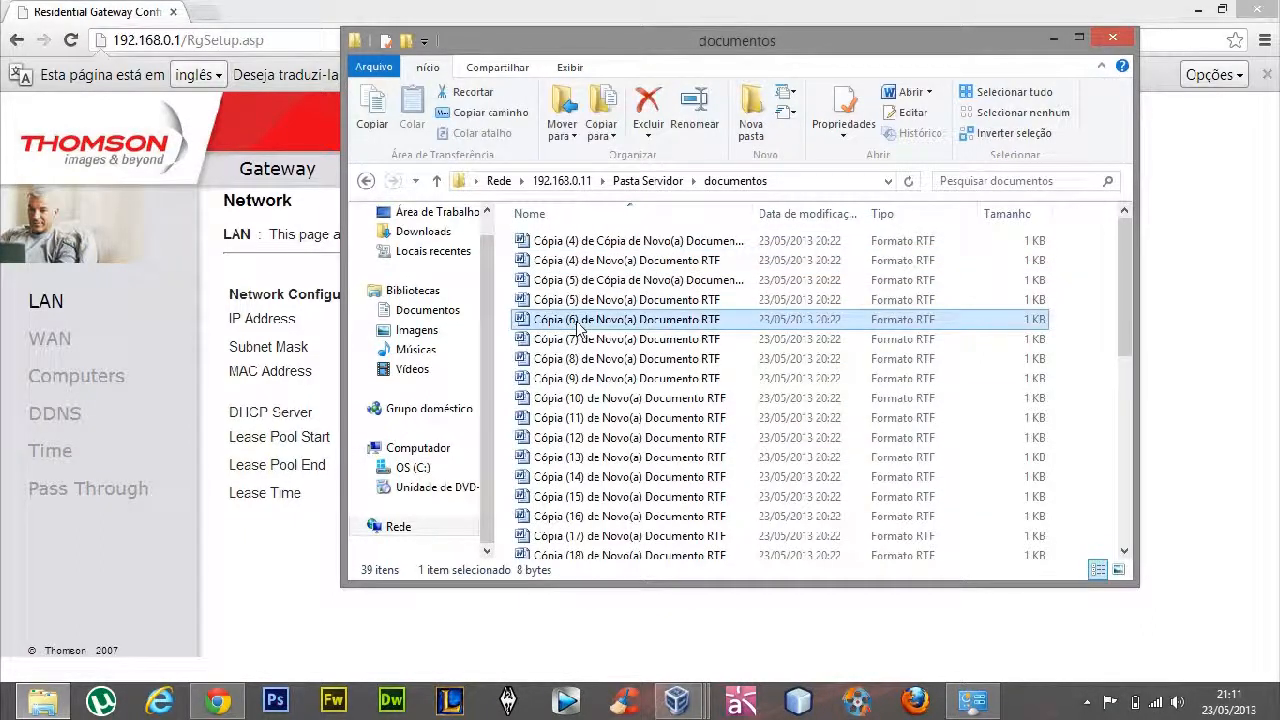
key("Delete")
key("Return")
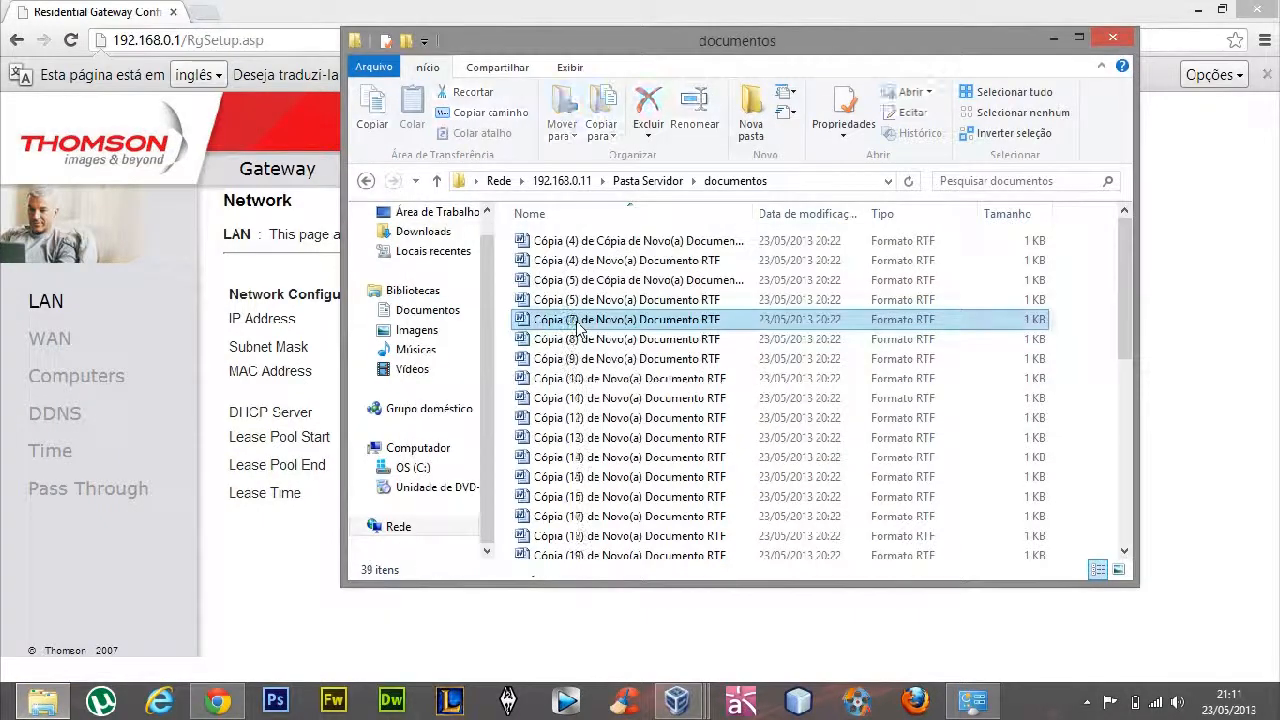
View the contents of the relatorios folder in Pasta Servidor, return to the computer's shared items and close the window
left_click(366, 180)
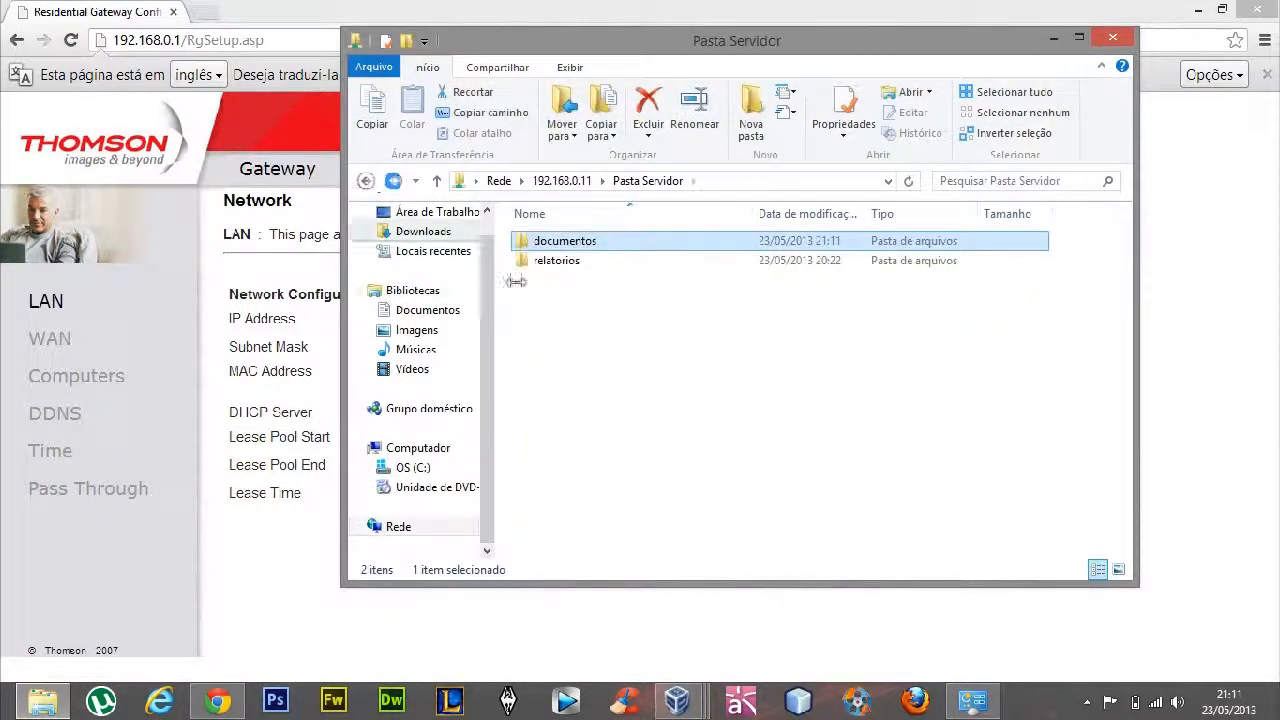
double_click(568, 264)
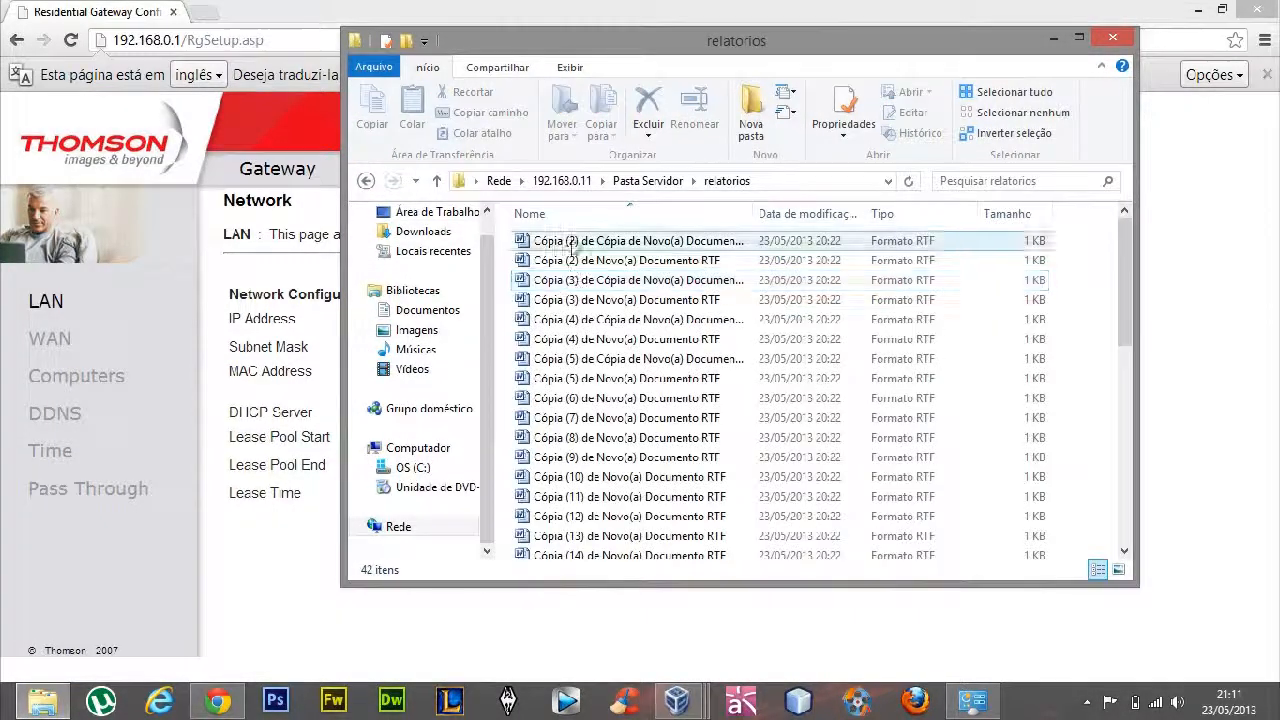
left_click(366, 180)
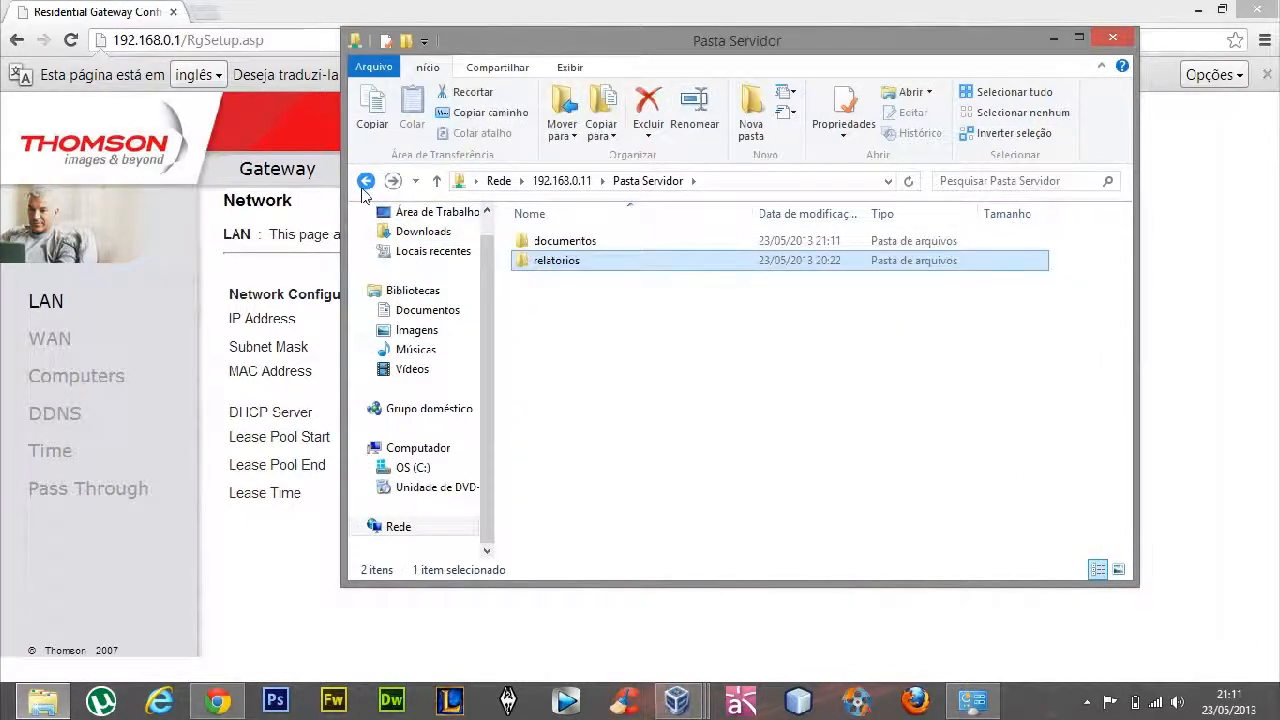
left_click(366, 180)
left_click(655, 402)
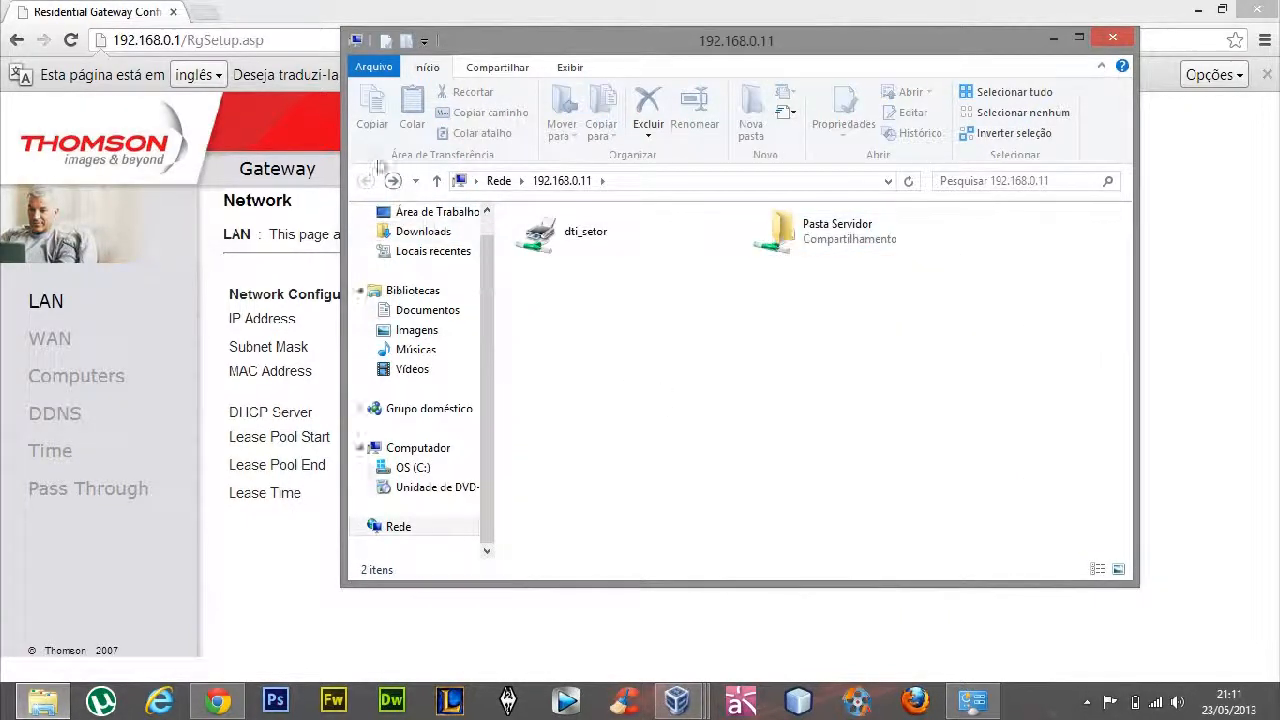
left_click(1112, 38)
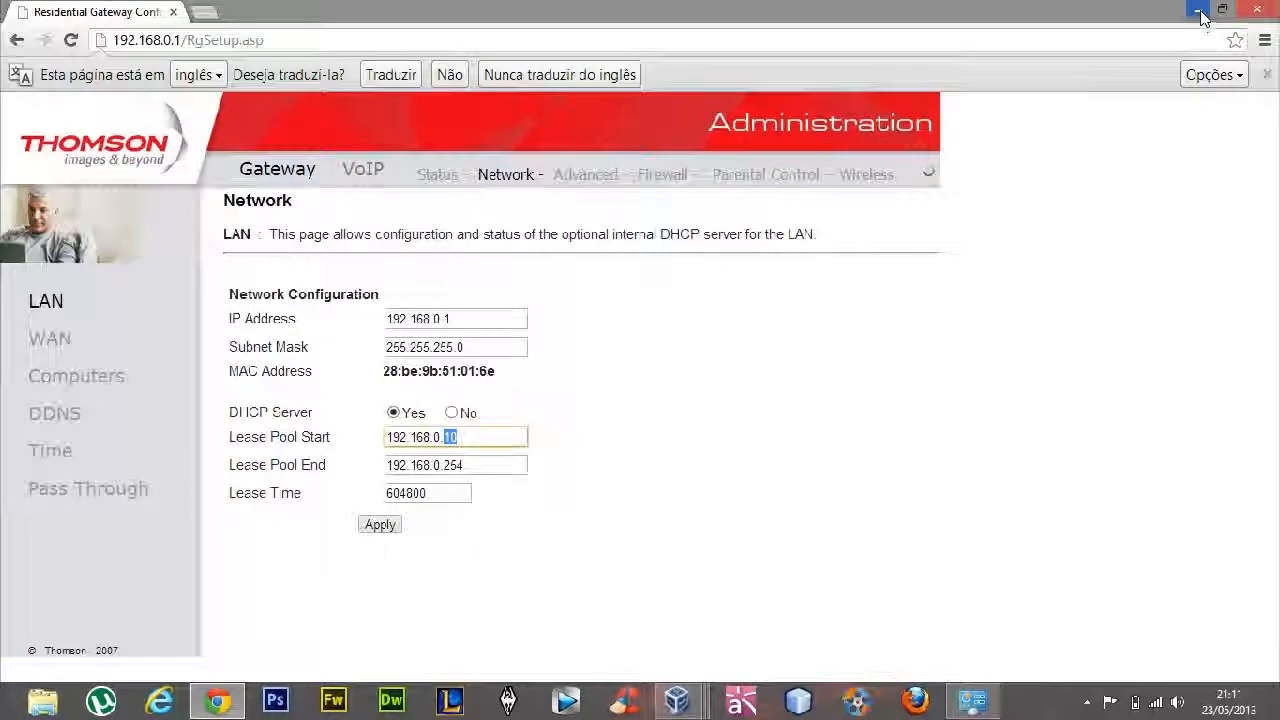
Minimize the browser, switch to the winxp1 virtual machine and close its Impressoras e aparelhos de fax window
left_click(1198, 9)
mouse_move(695, 708)
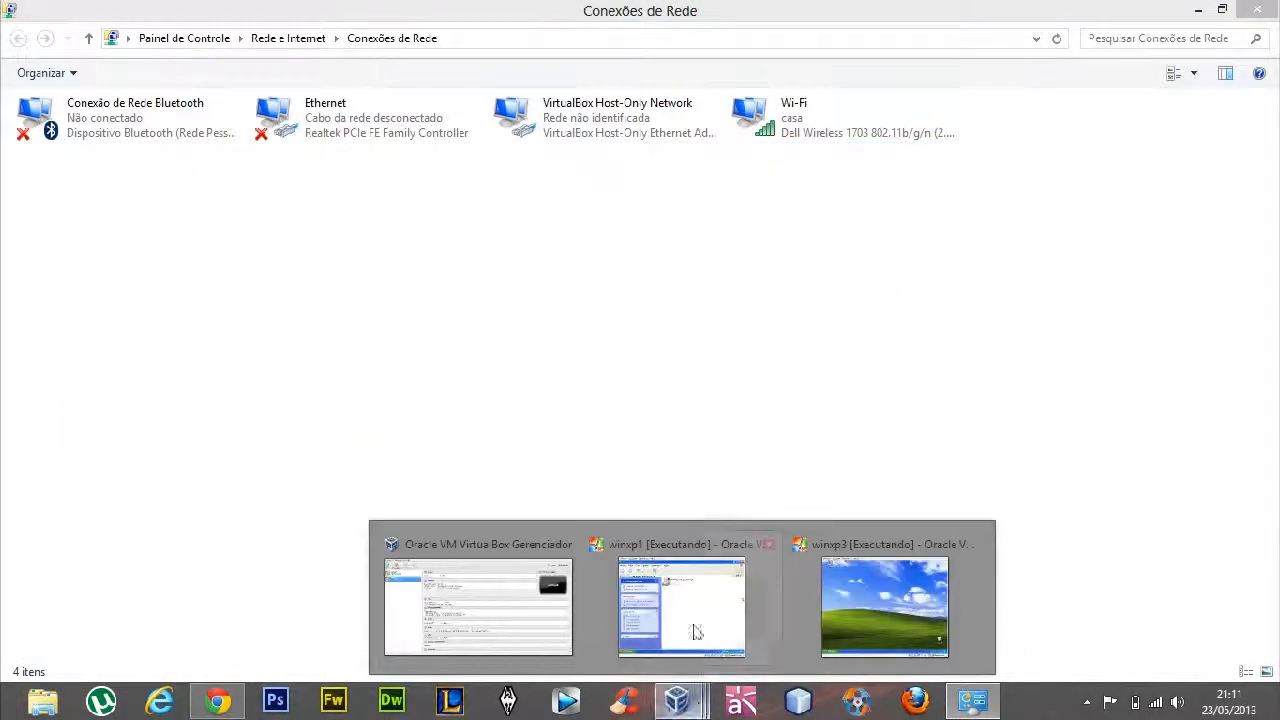
left_click(692, 630)
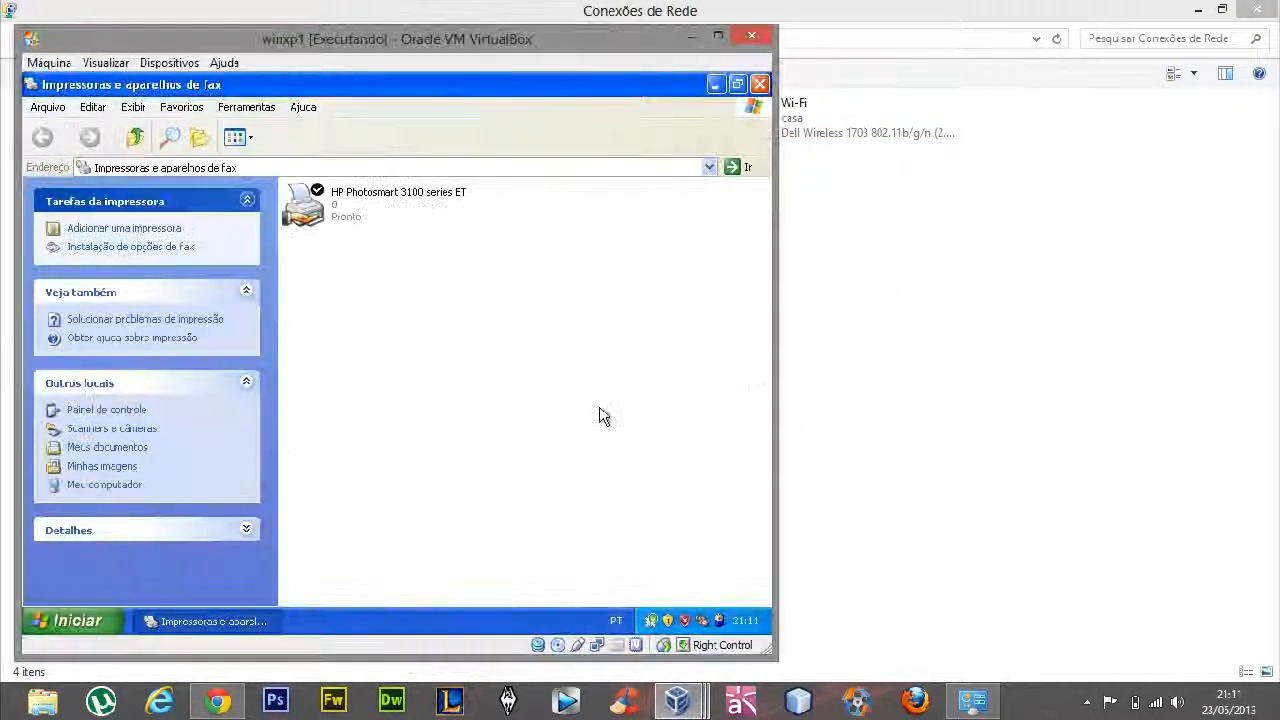
left_click(759, 84)
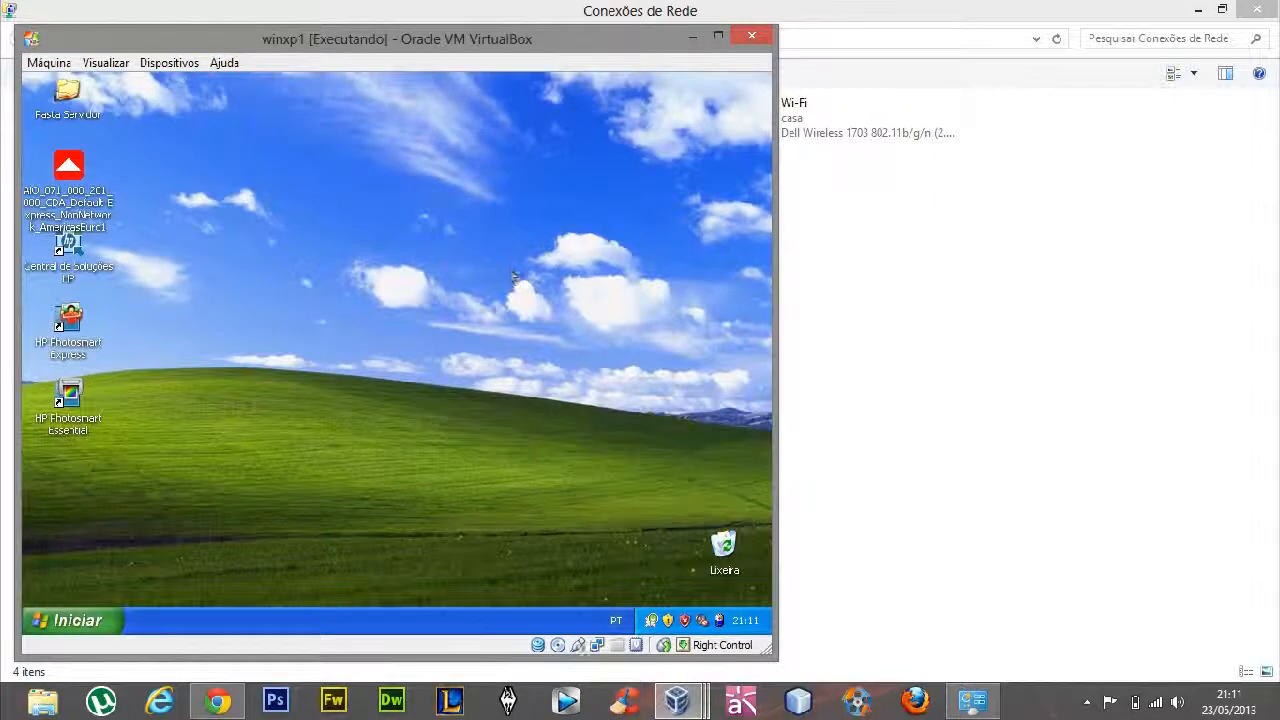
mouse_move(218, 702)
mouse_move(592, 42)
left_mouse_down()
mouse_move(625, 37)
mouse_move(610, 47)
left_mouse_up()
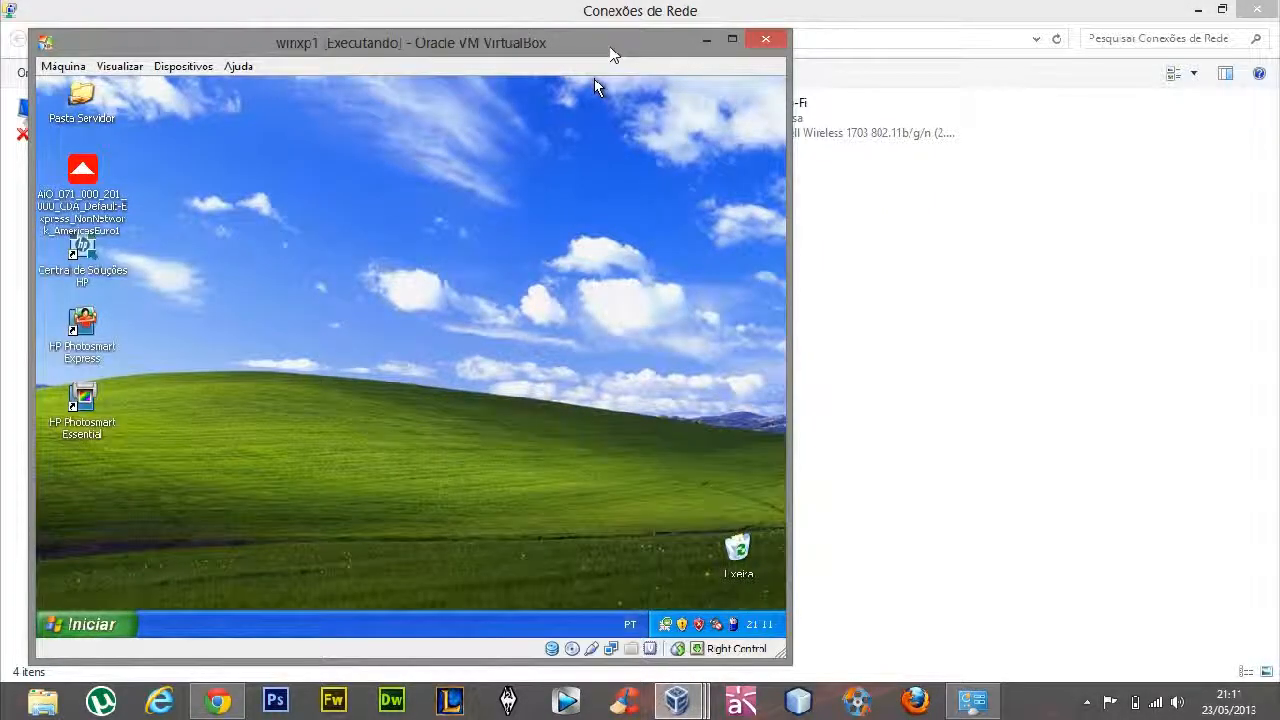